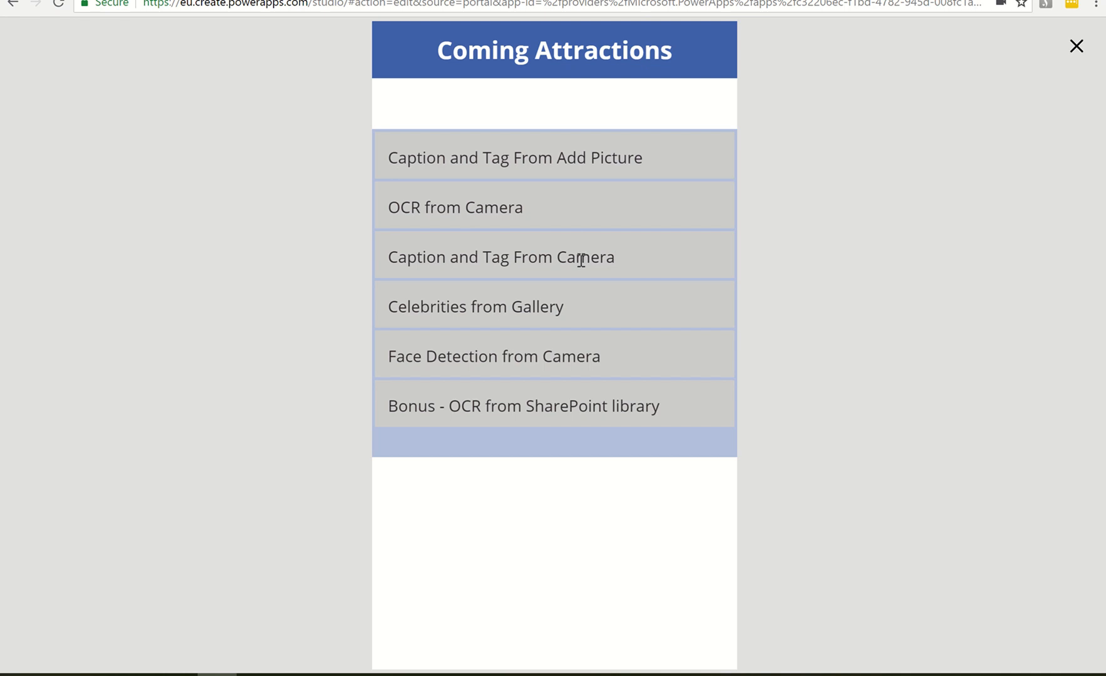
Open the Caption and Tag From Camera demo, capture the bottle with the camera and run the analysis on the photo
left_click(581, 260)
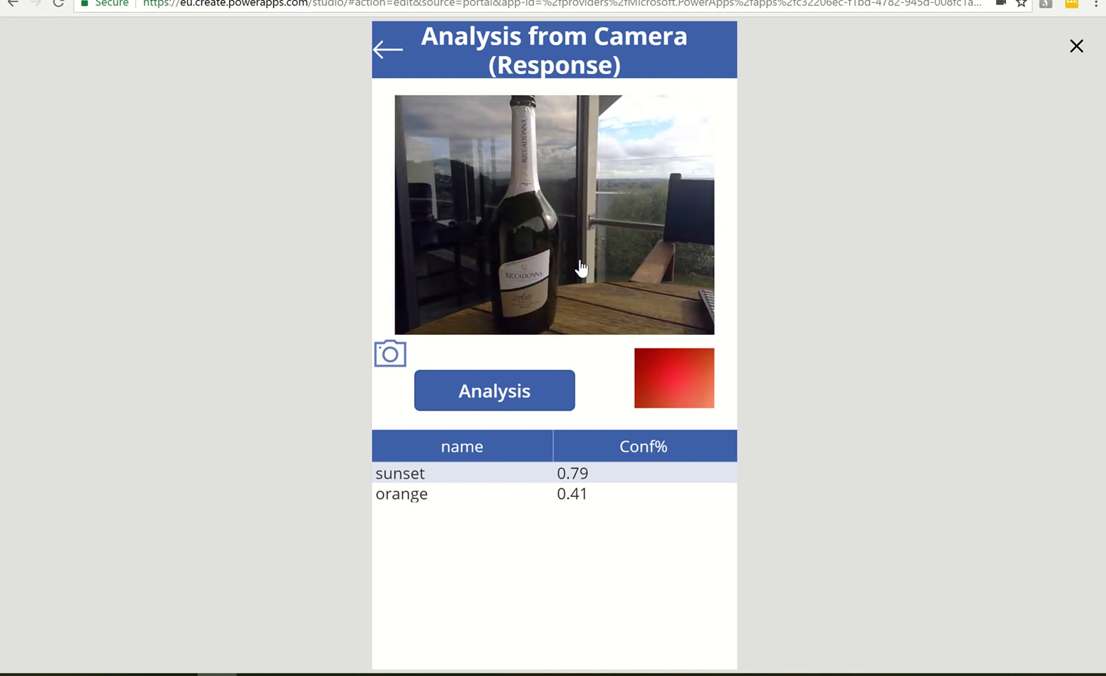
left_click(533, 268)
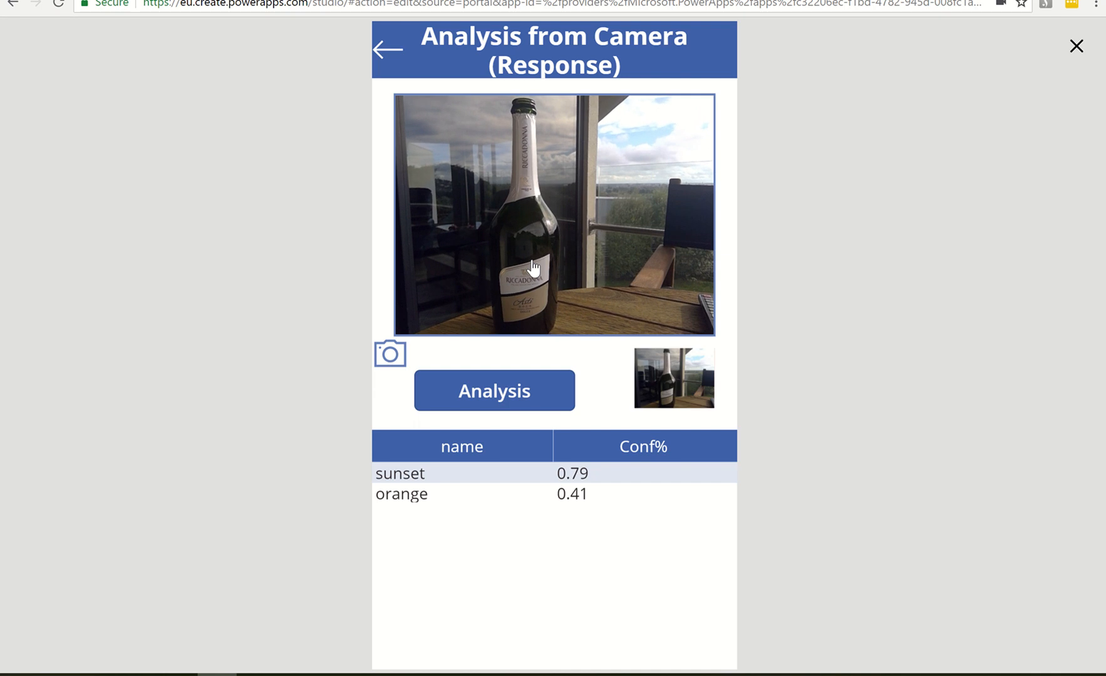
left_click(512, 403)
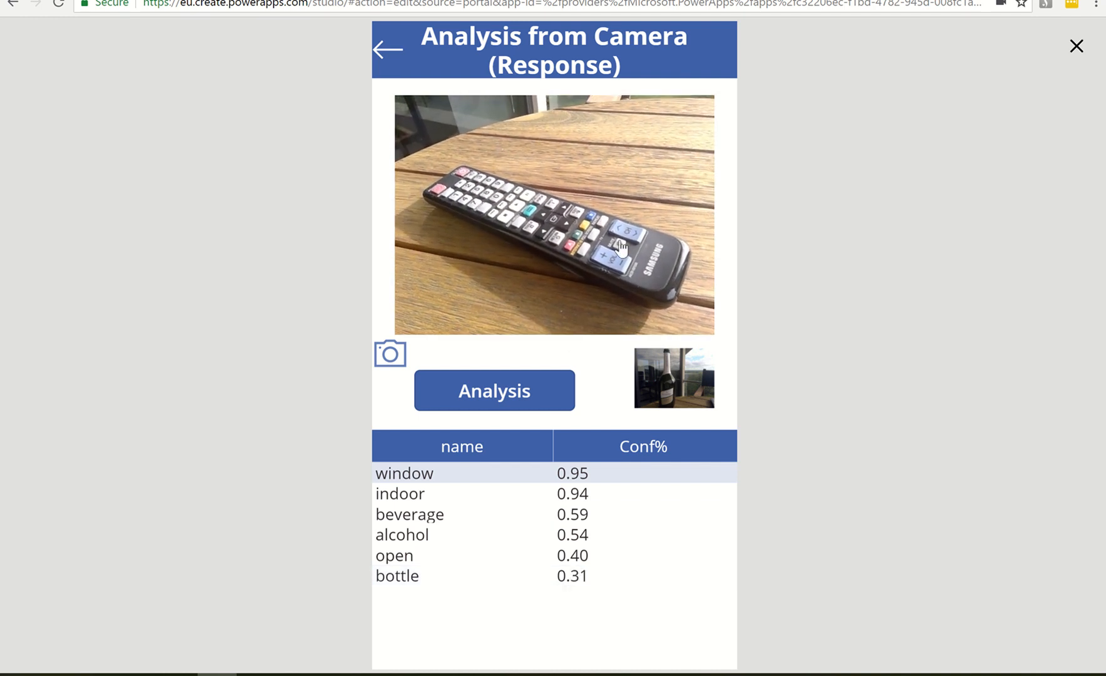
Capture the remote control twice with the camera, running the analysis on each photo and examining the returned tags
left_click(593, 238)
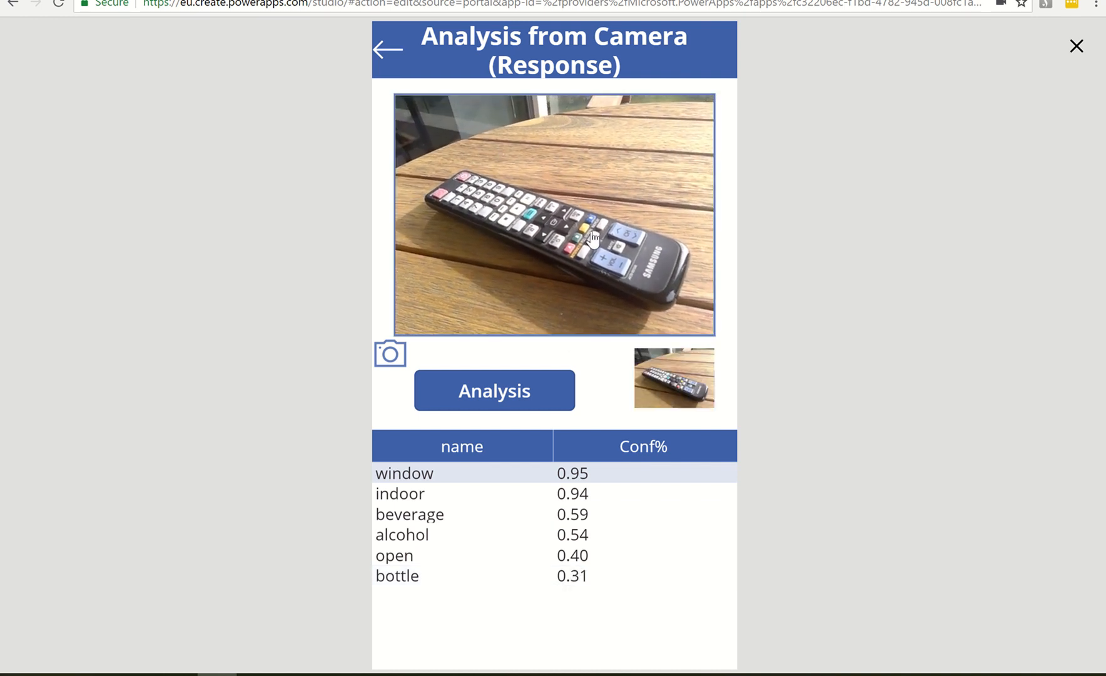
left_click(524, 397)
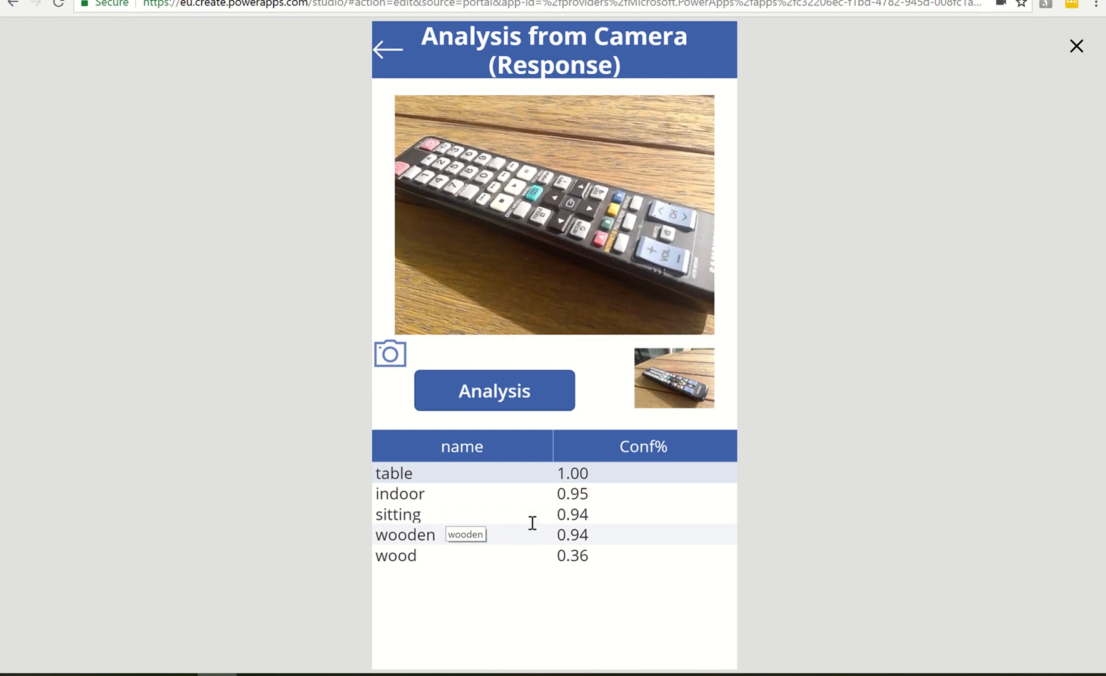
left_click(562, 206)
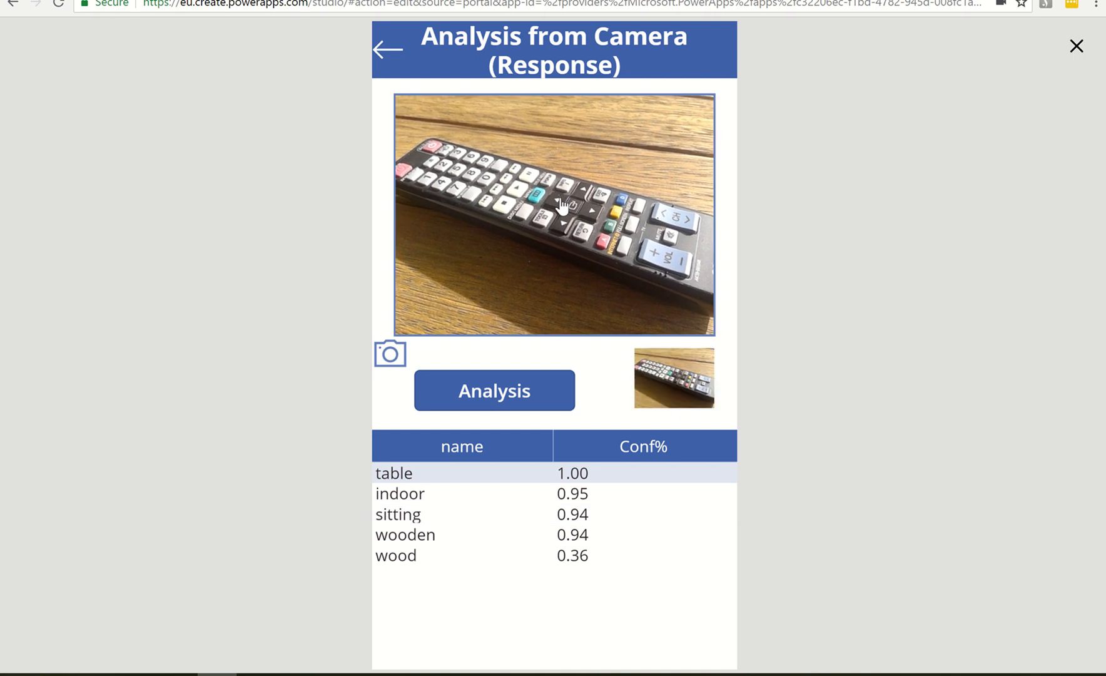
left_click(529, 401)
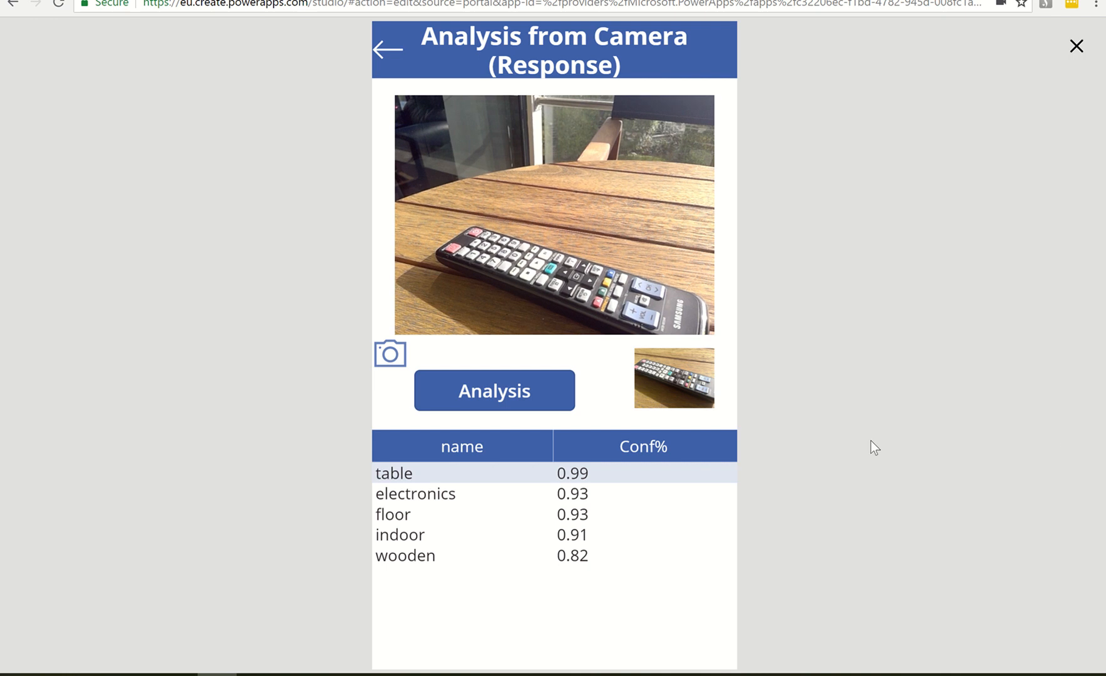
left_click(474, 496)
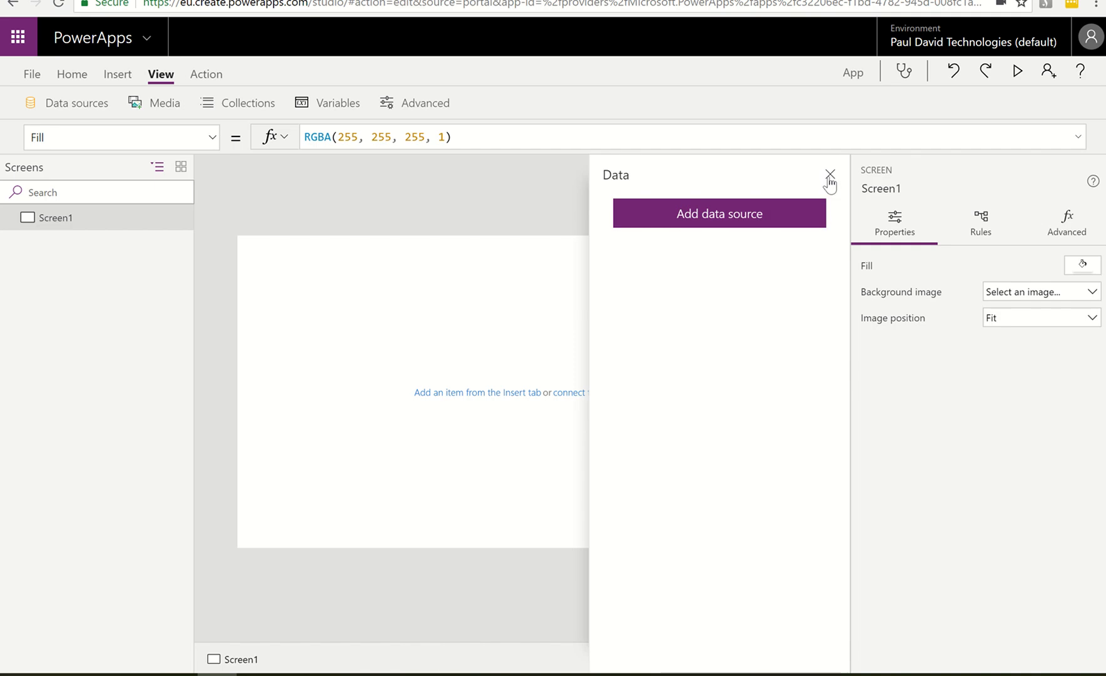
Insert a camera control on Screen1, set its Camera value to 0 and enlarge it to about 534 × 414
left_click(830, 175)
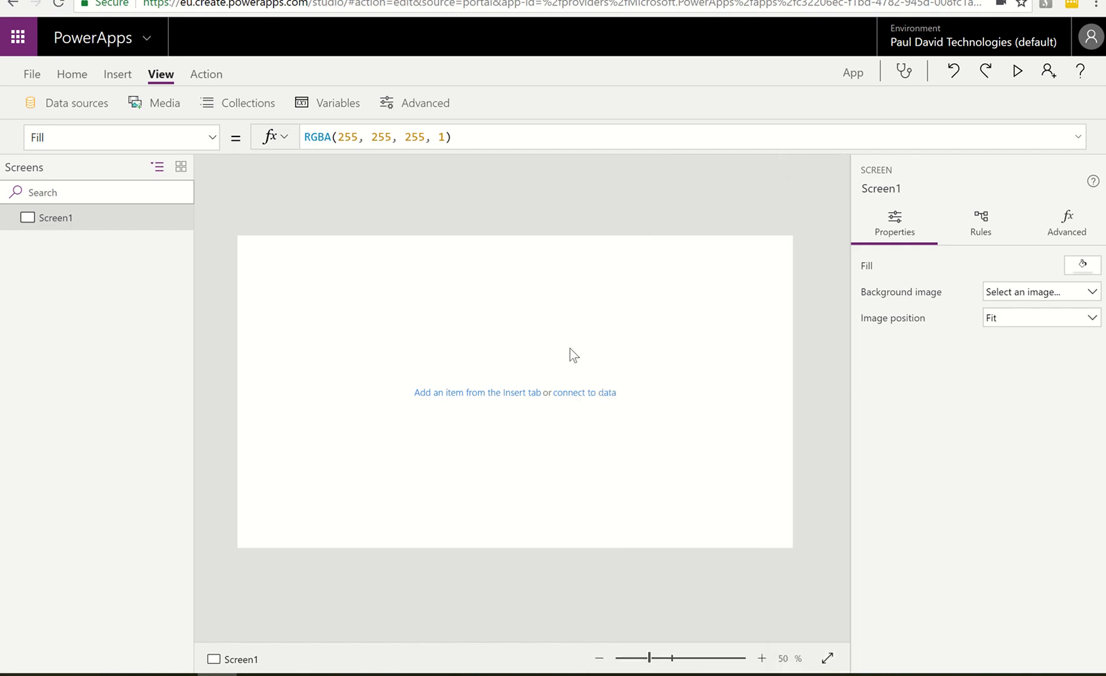
left_click(119, 75)
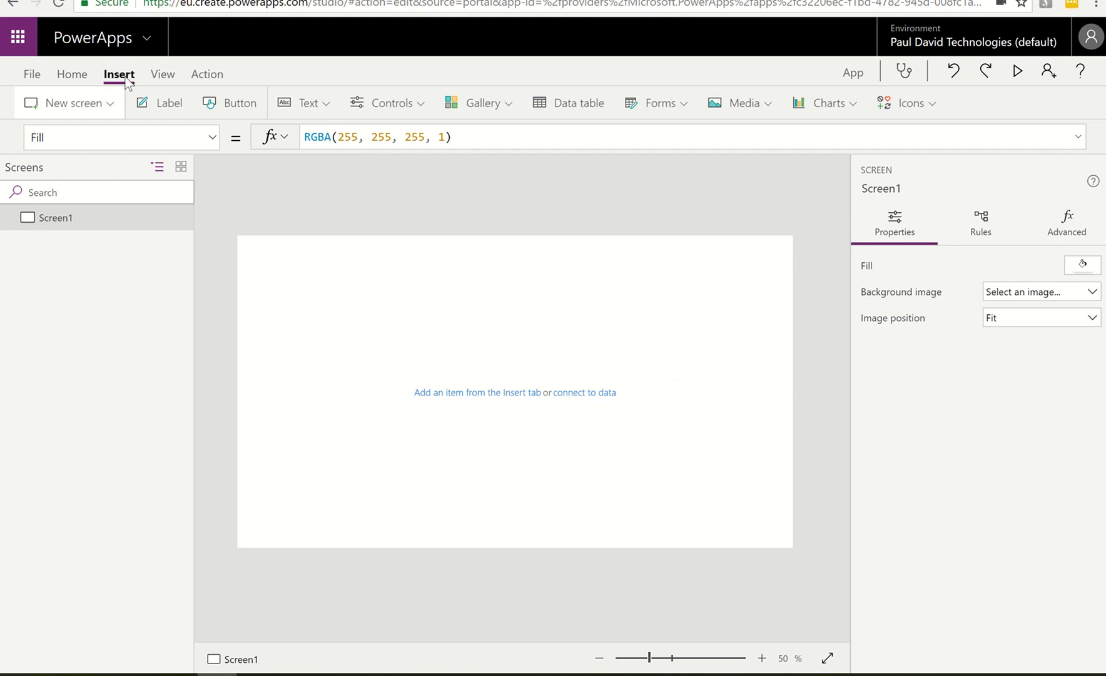
left_click(737, 106)
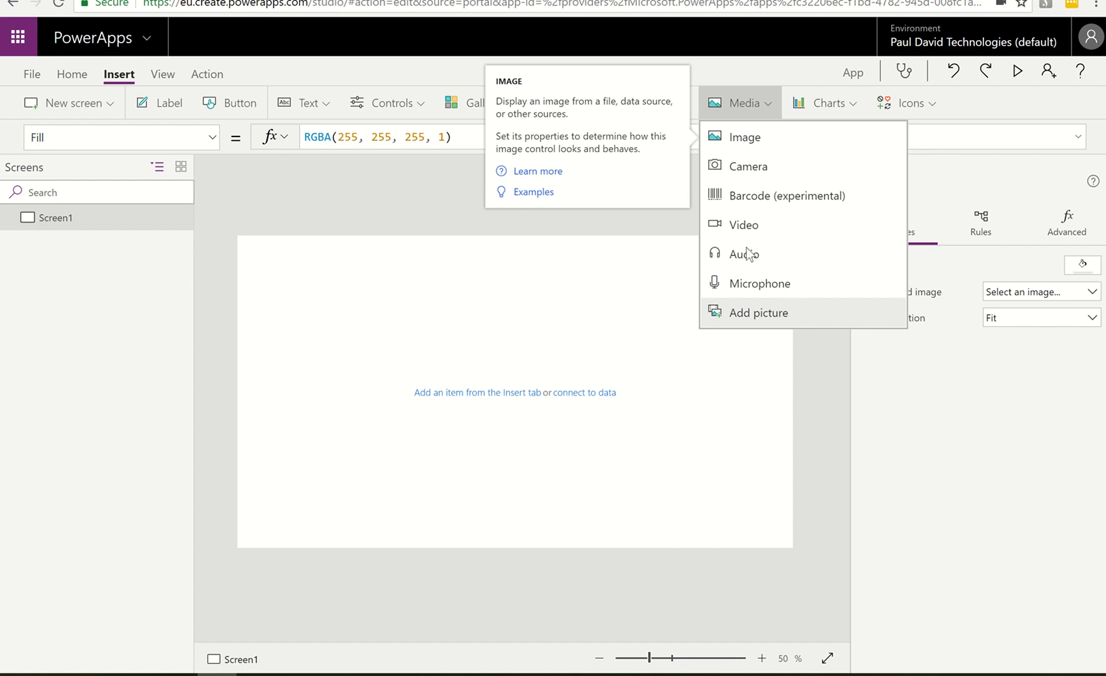
left_click(760, 174)
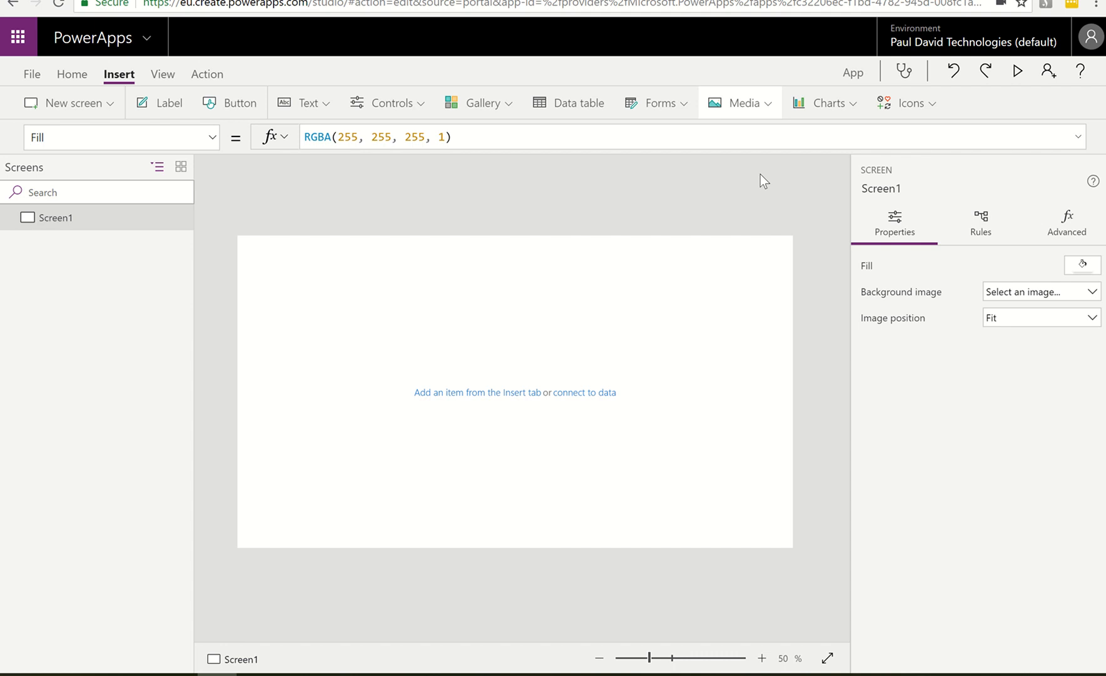
key("BackSpace")
key("BackSpace")
type("0")
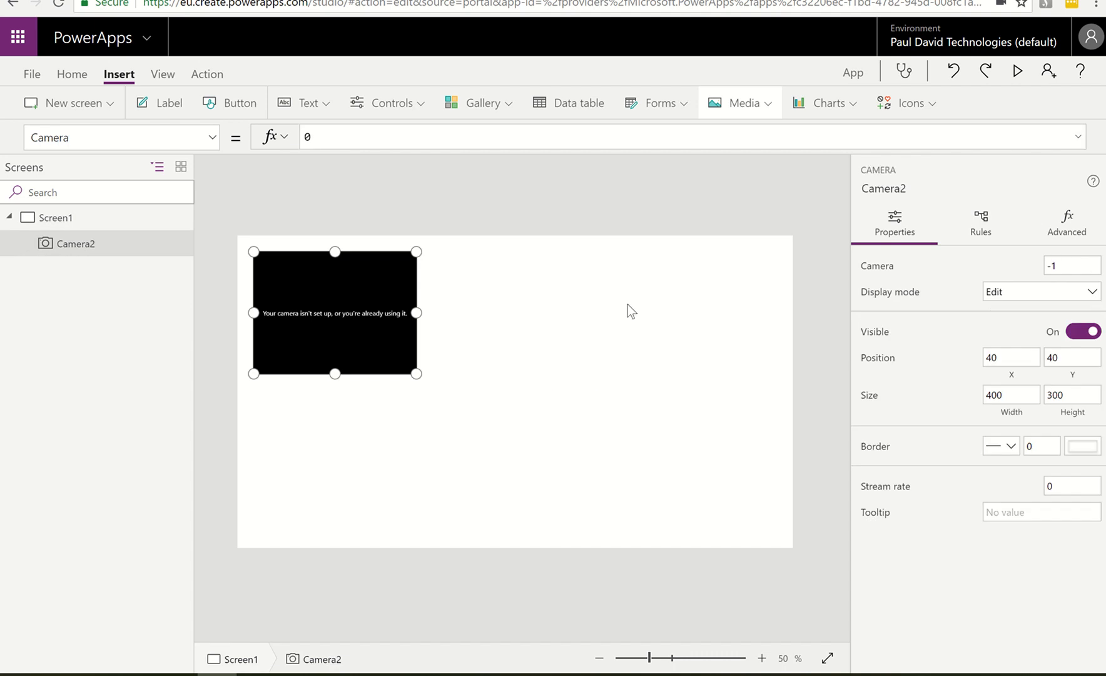
left_click_drag(420, 378, 474, 422)
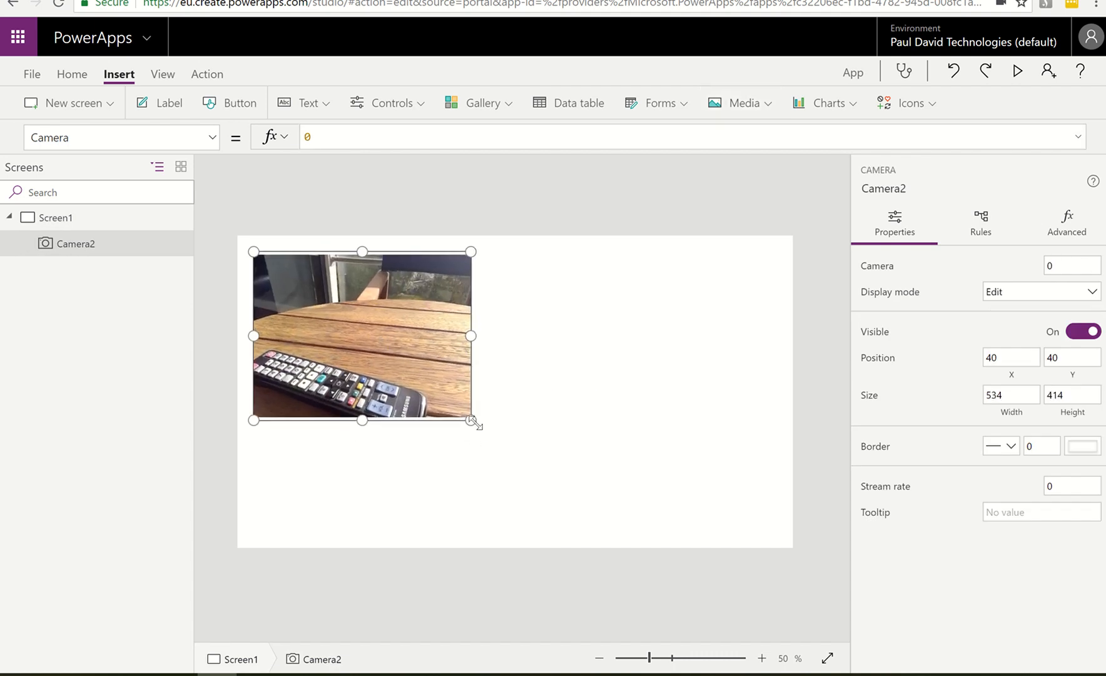
Insert an image control beside the camera feed and enlarge it to about 526 × 388
left_click(763, 104)
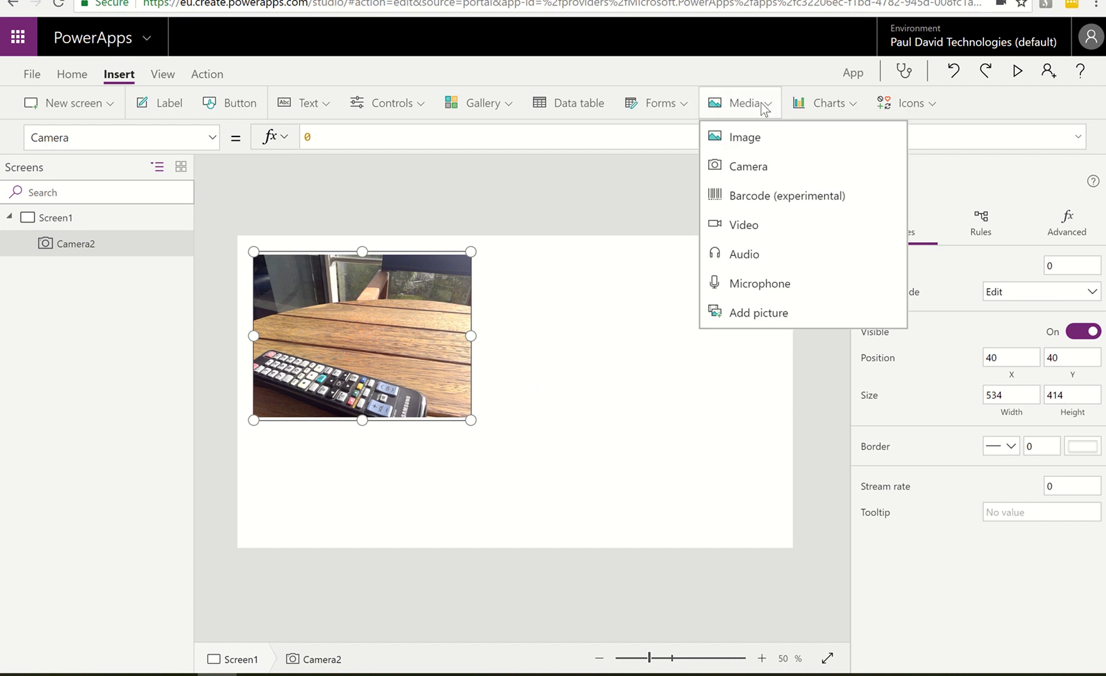
key("Escape")
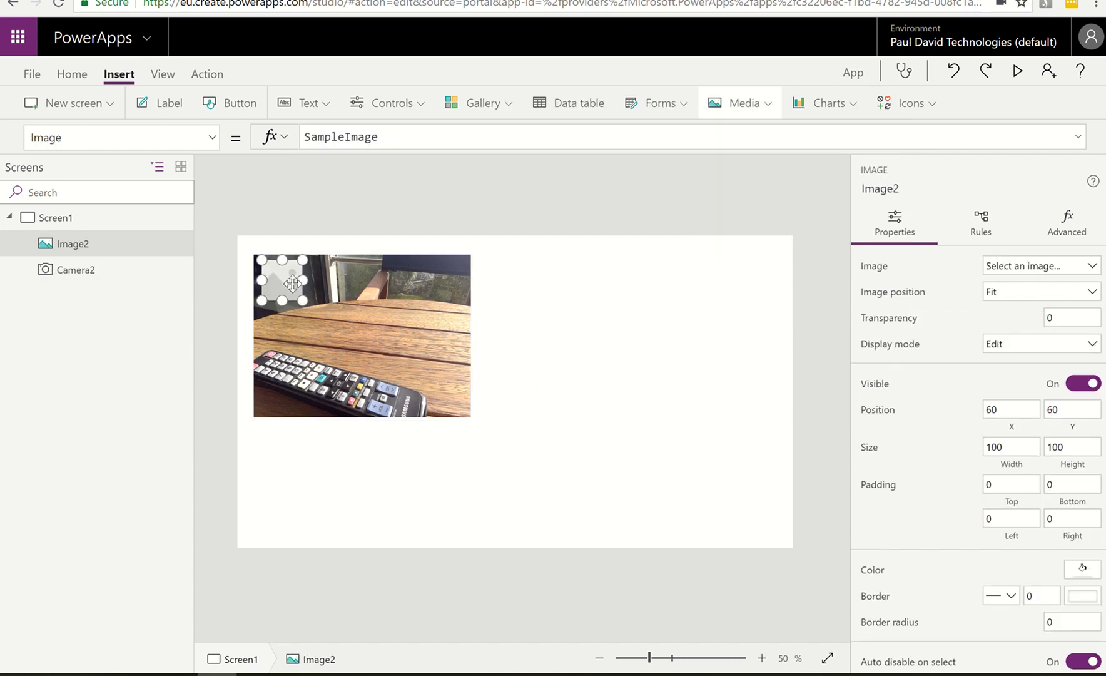
left_click_drag(292, 281, 707, 419)
left_click(432, 466)
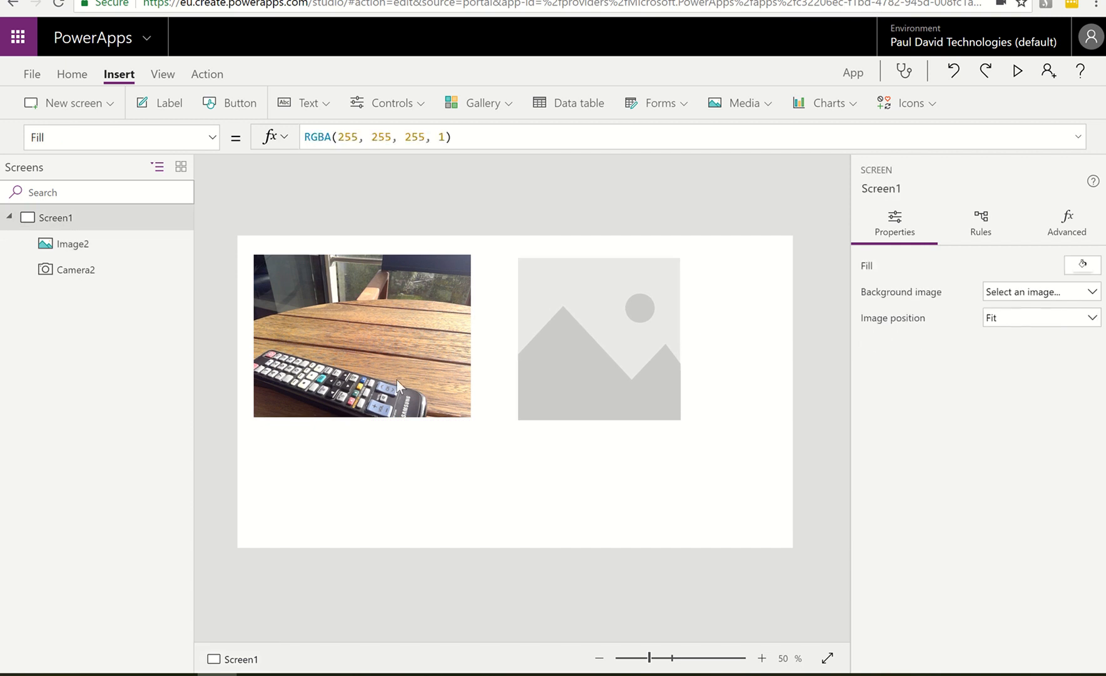
Set the camera control's OnSelect formula to ClearCollect(colPhoto,Camera2.Photo)
left_click(396, 372)
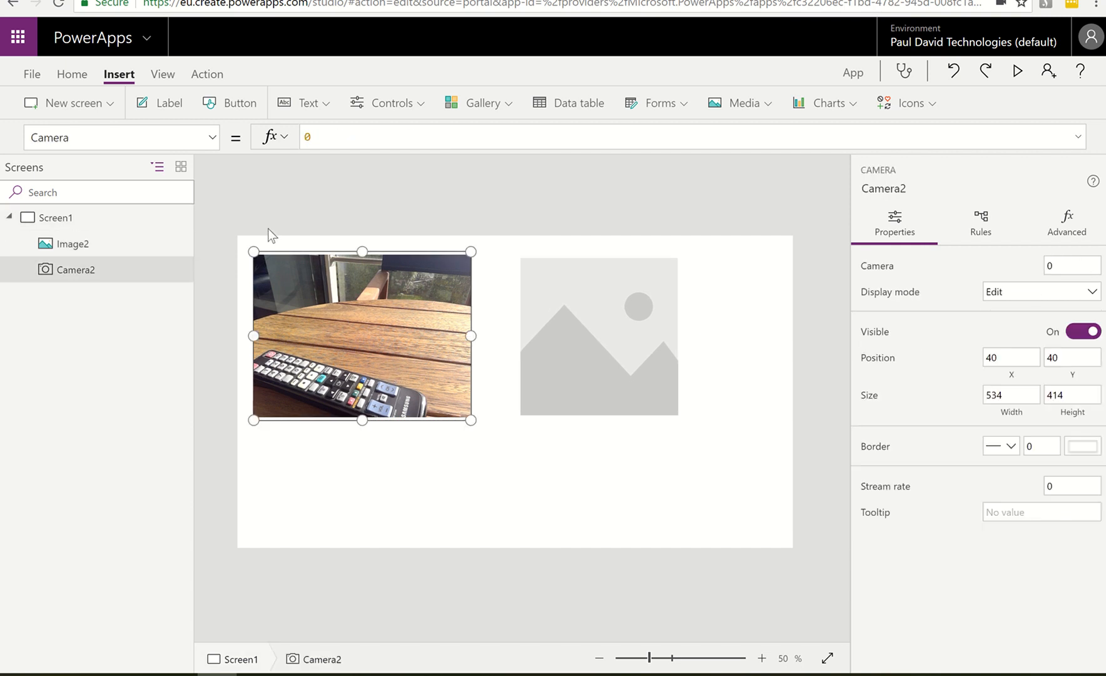
left_click(212, 137)
left_click_drag(131, 139, 26, 139)
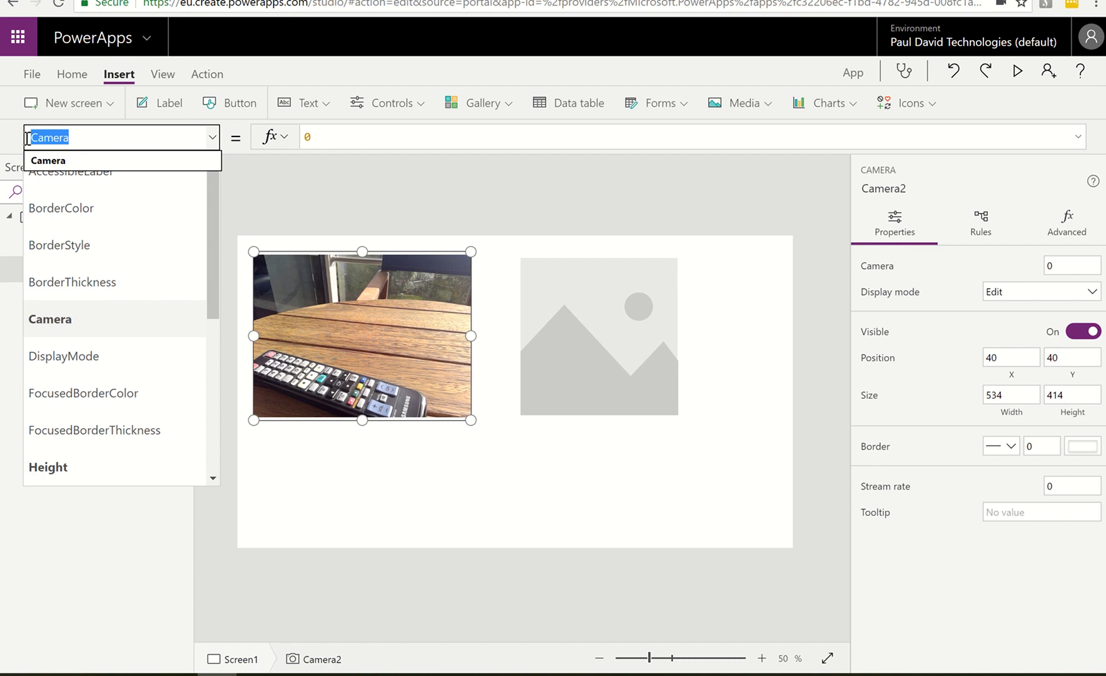
type("OnSelect")
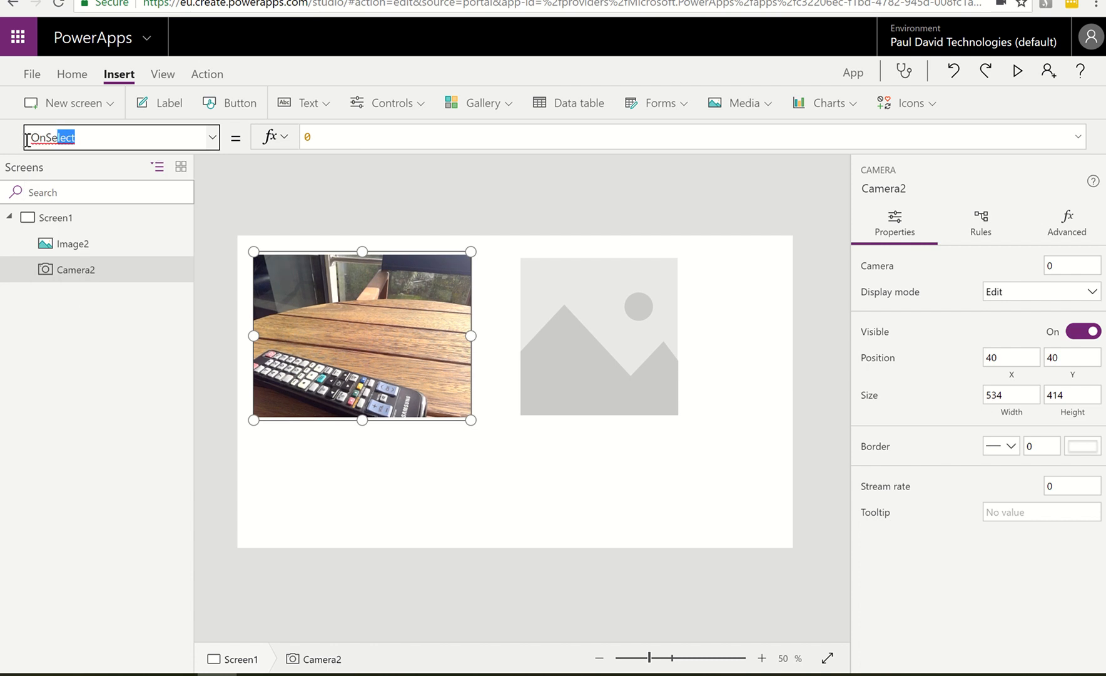
key("Tab")
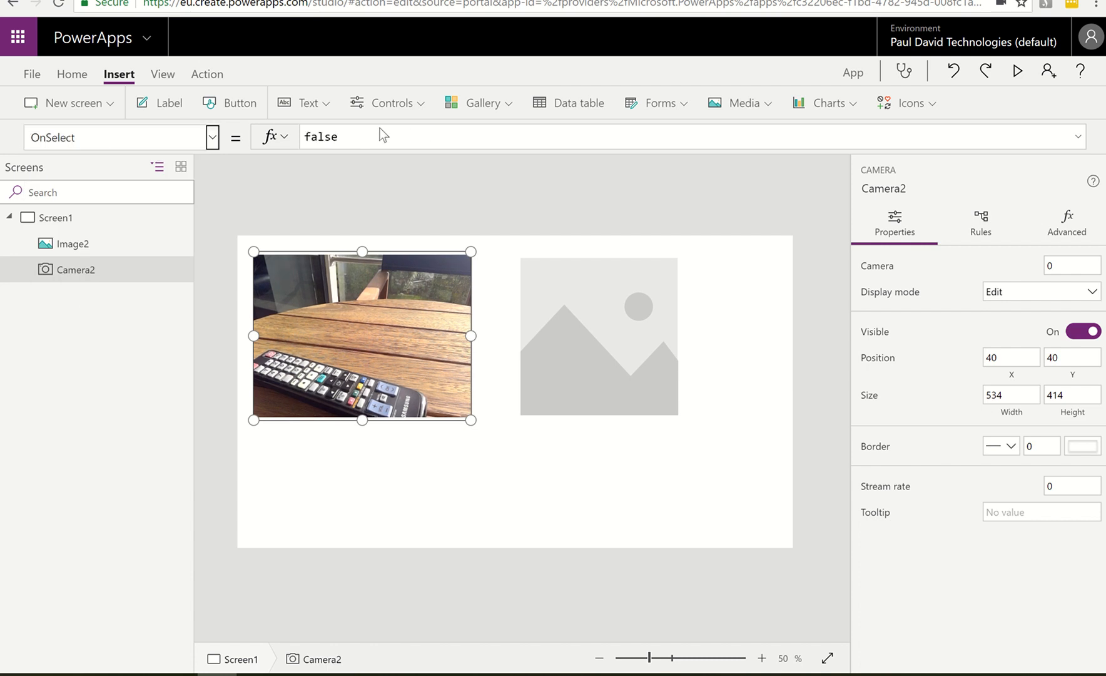
left_click_drag(296, 141, 387, 145)
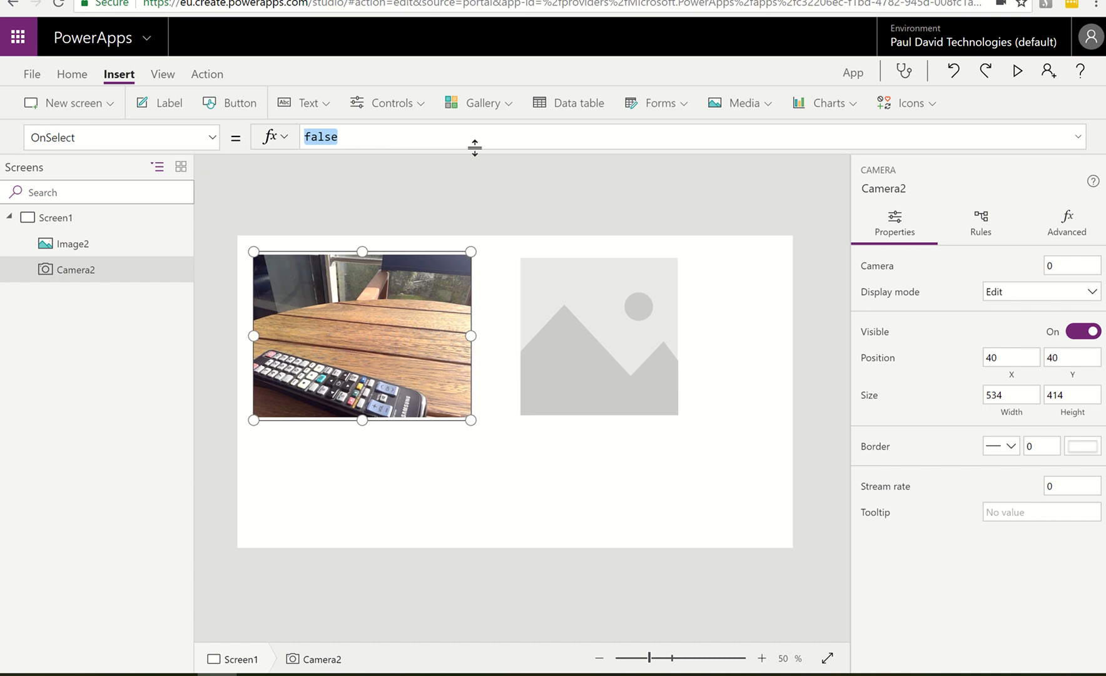
type("clearcollect")
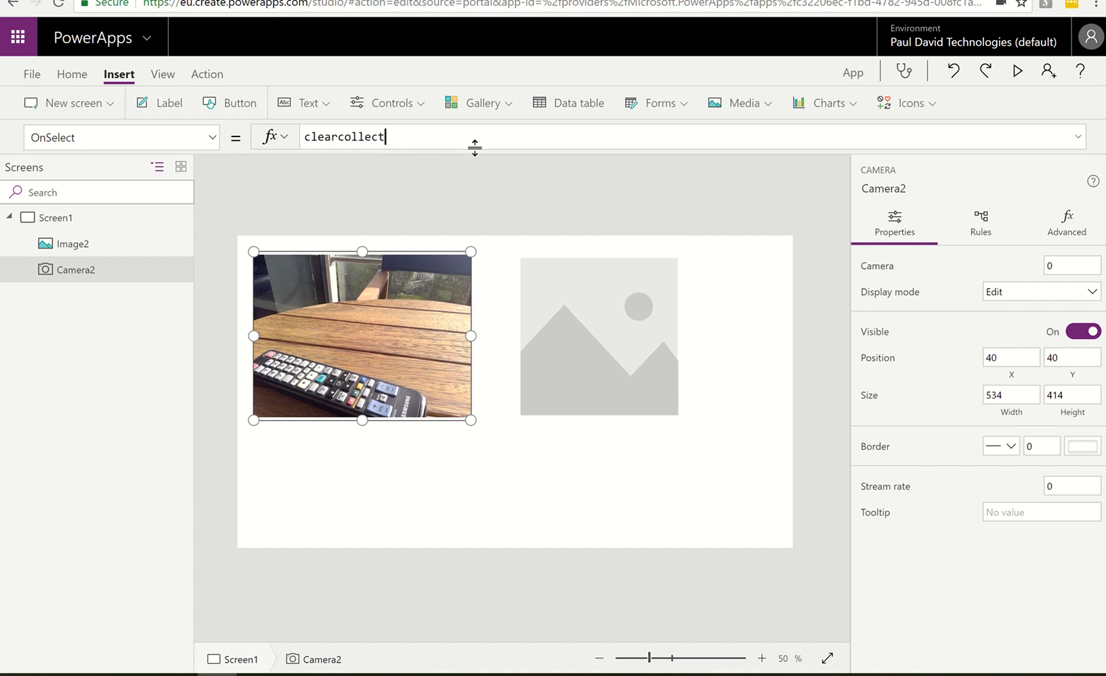
type("(colPhoto")
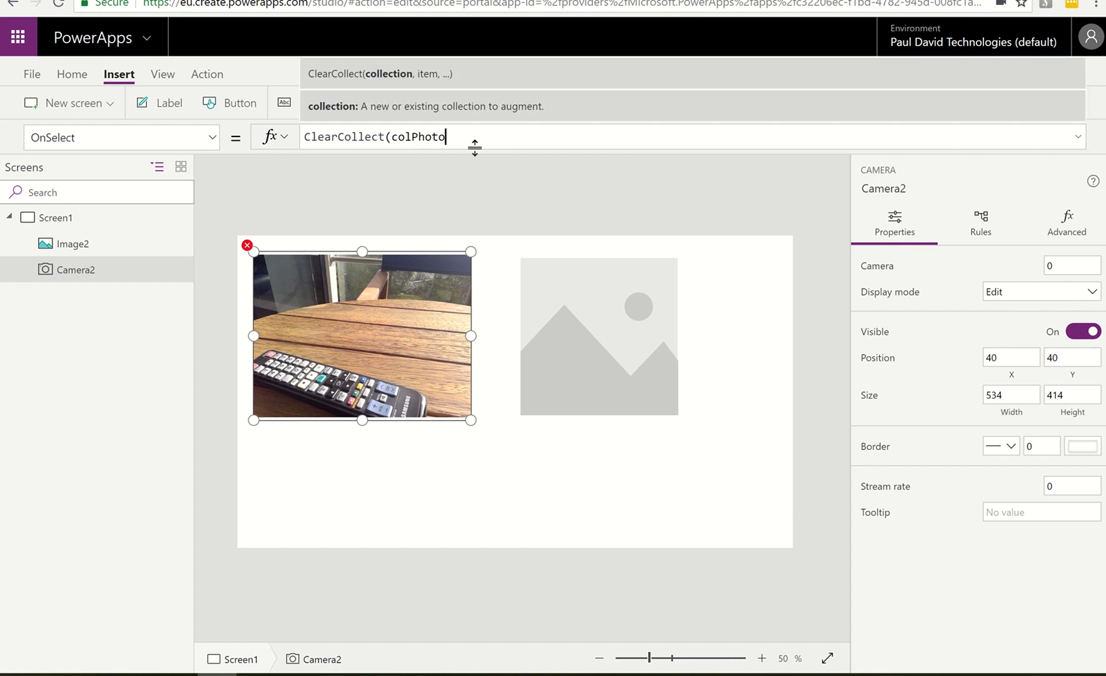
type(",")
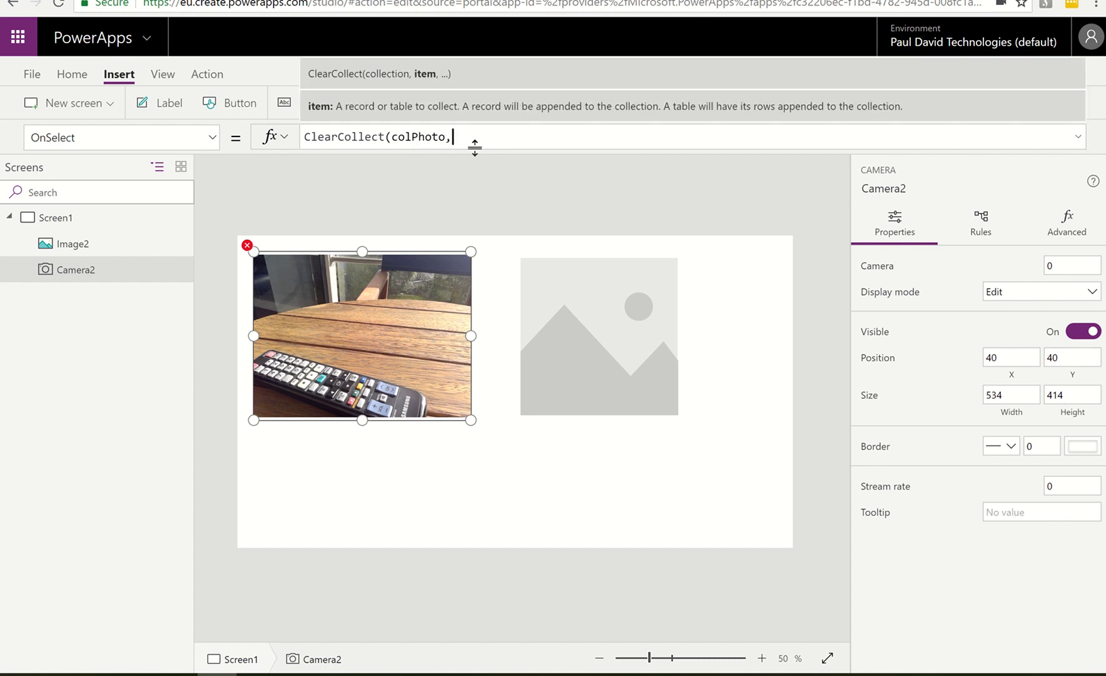
type("came")
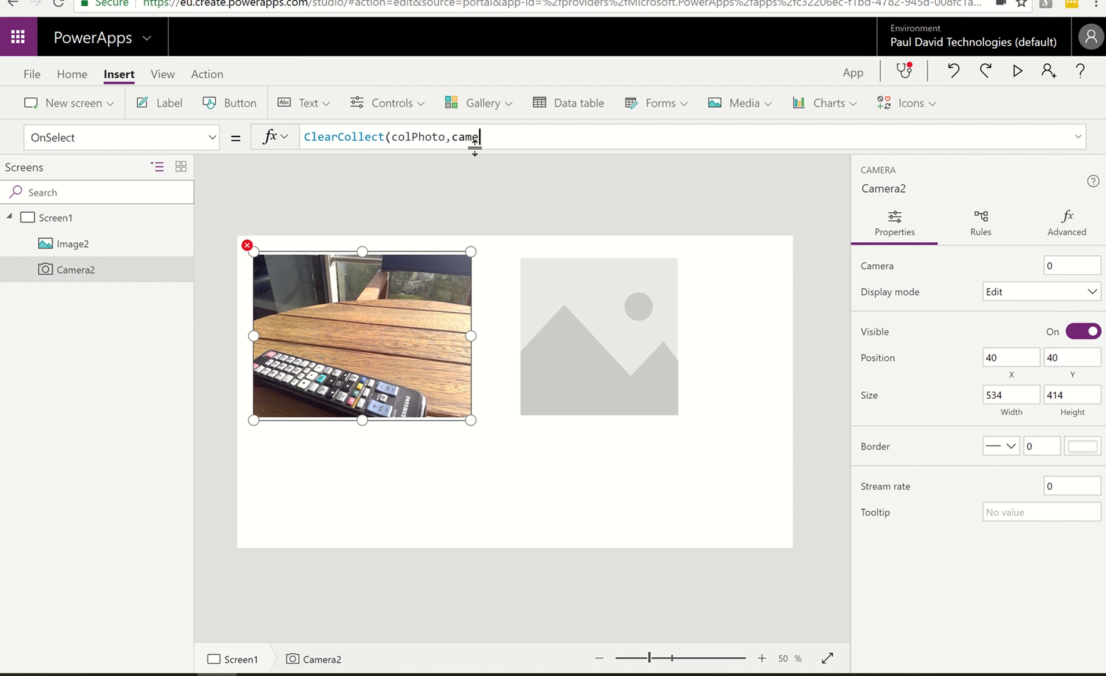
type("ra2.")
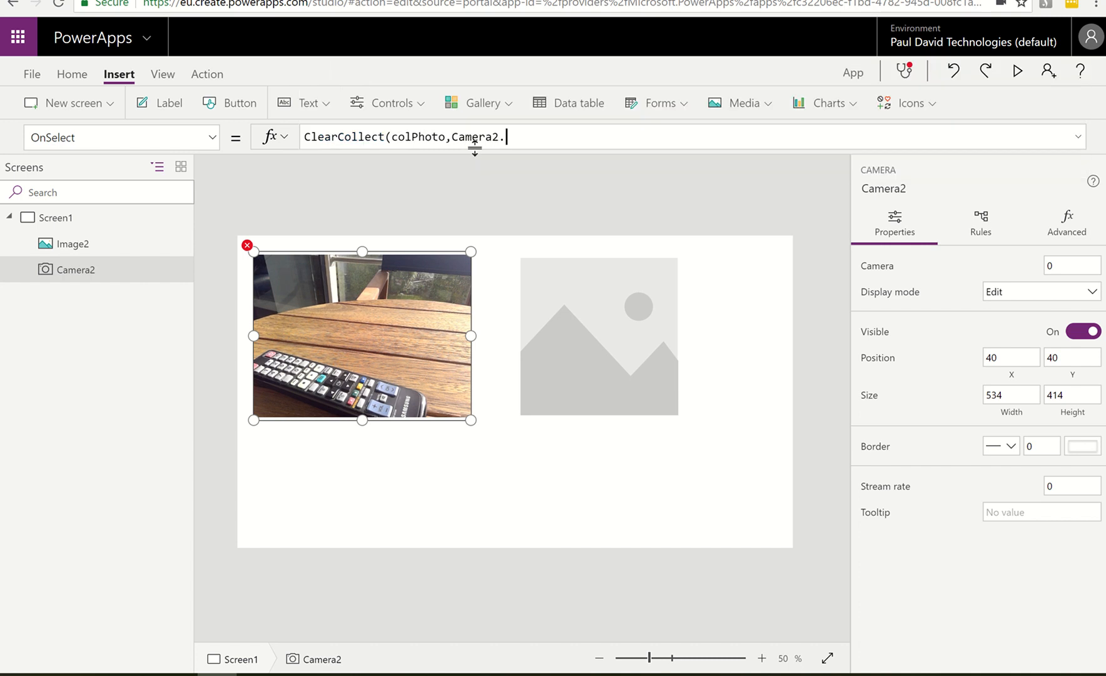
type("photo")
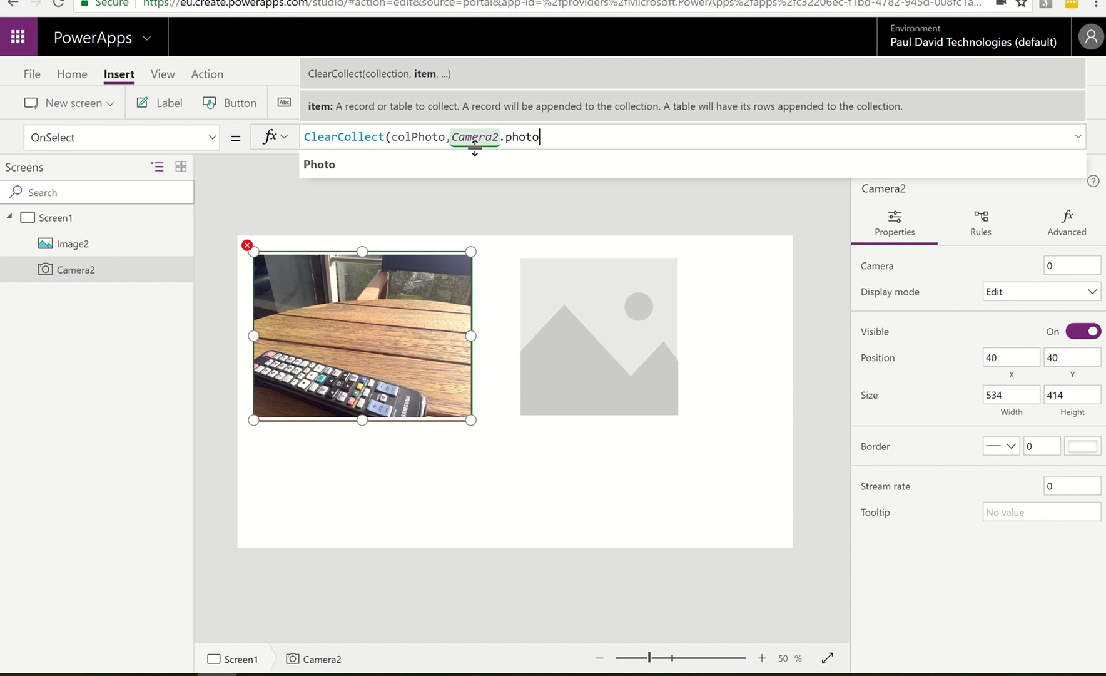
type(")")
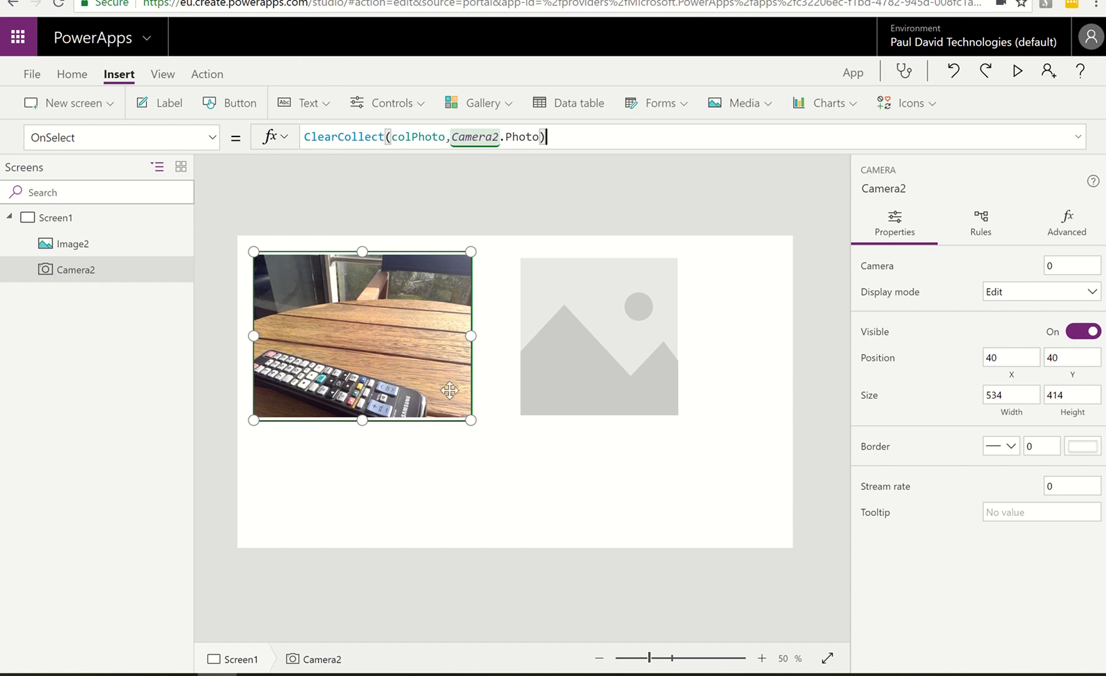
left_click(443, 453)
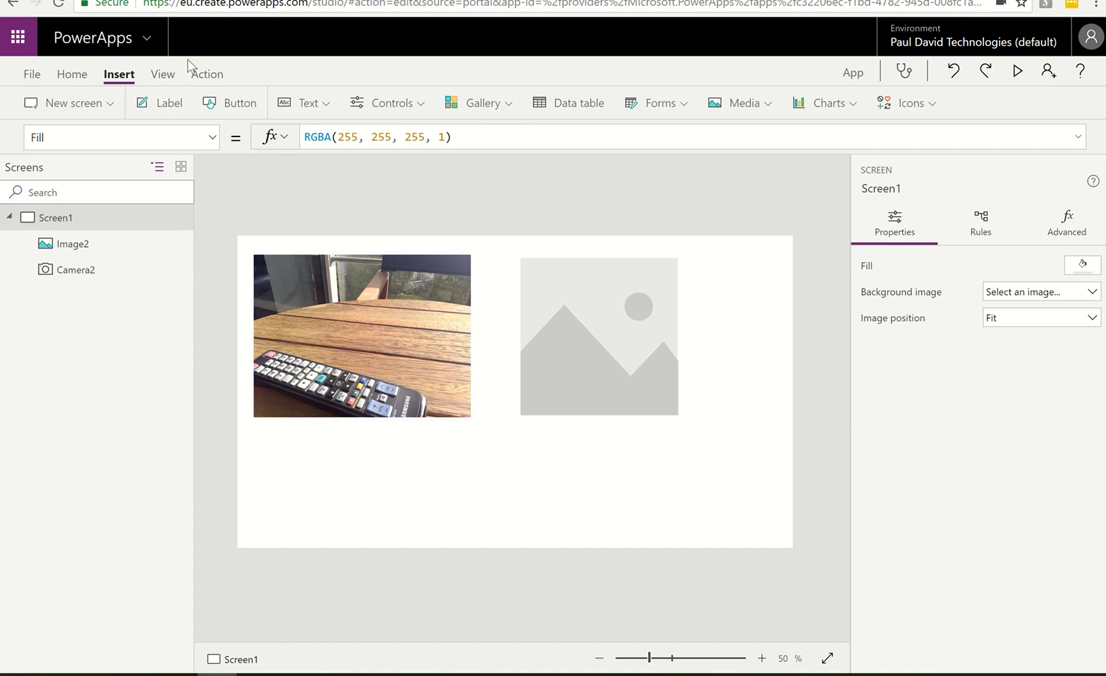
Inspect the colPhoto collection's preview for the captured photo and return to the screen editor
left_click(161, 74)
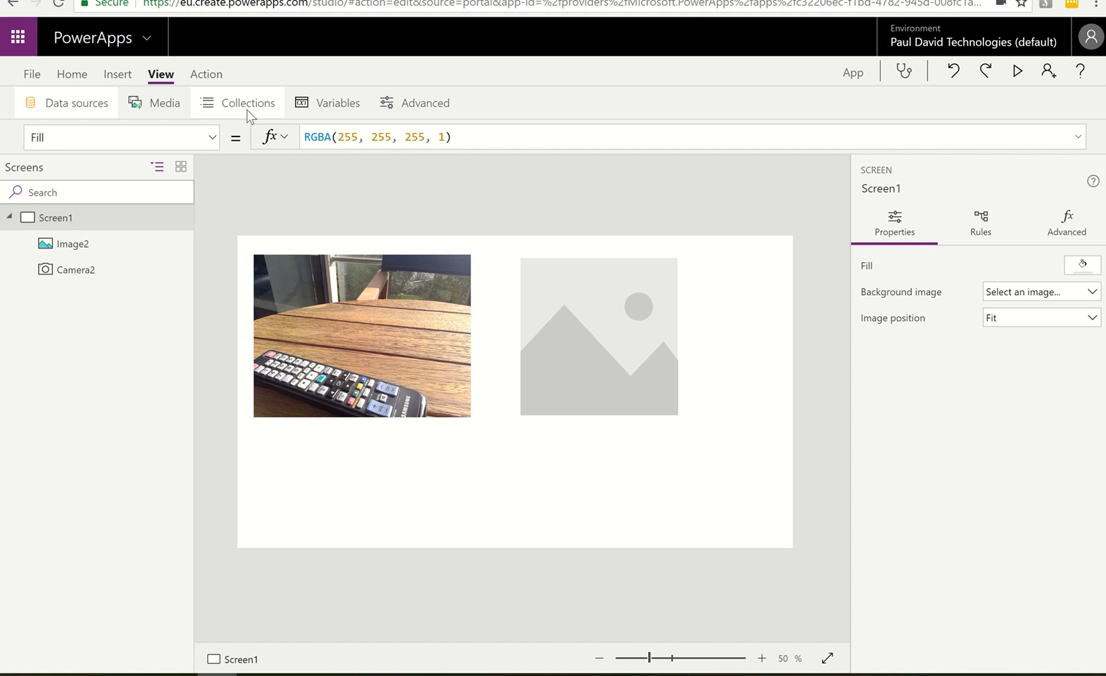
left_click(246, 108)
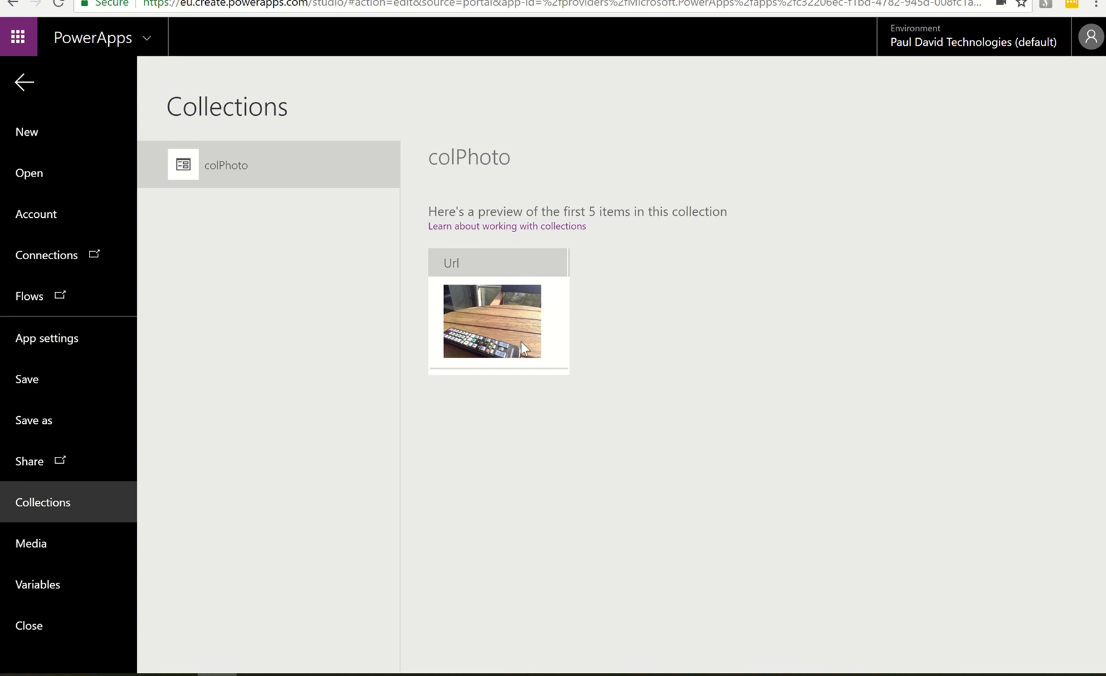
left_click(23, 82)
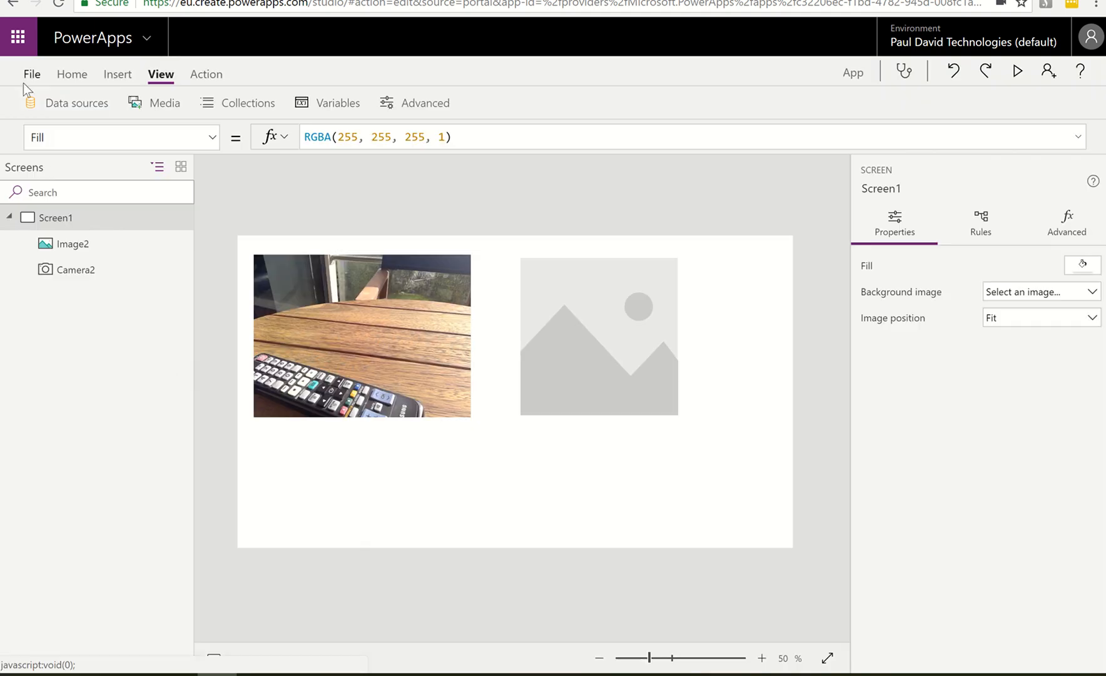
Set the image control's Image formula to colPhoto.Url
left_click(596, 341)
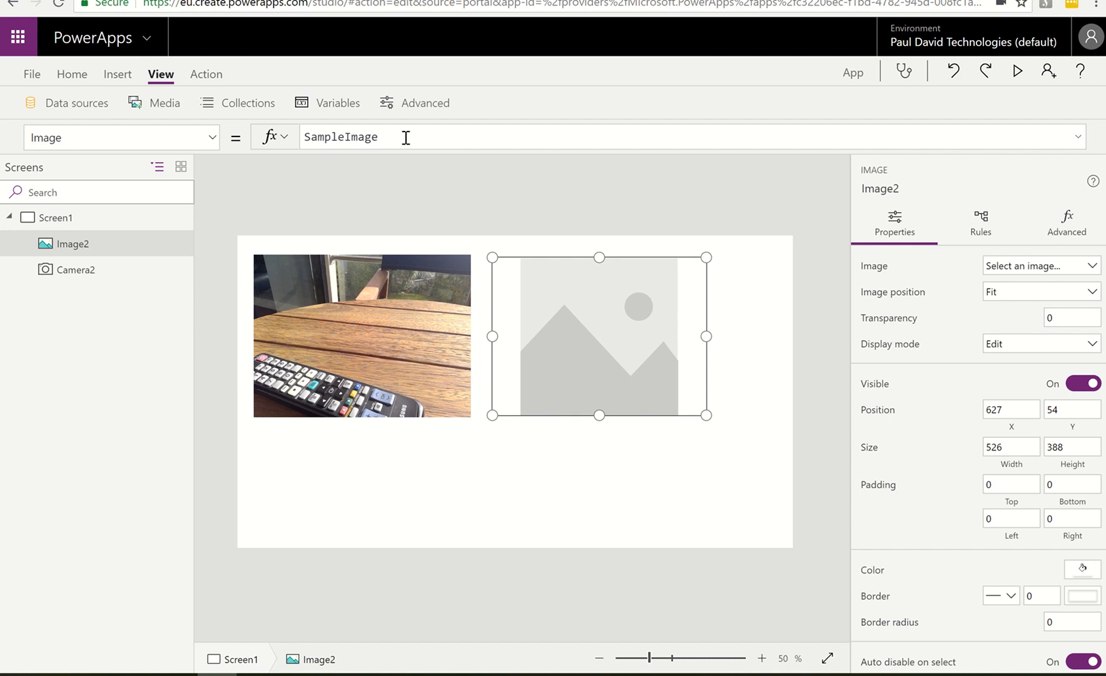
double_click(307, 136)
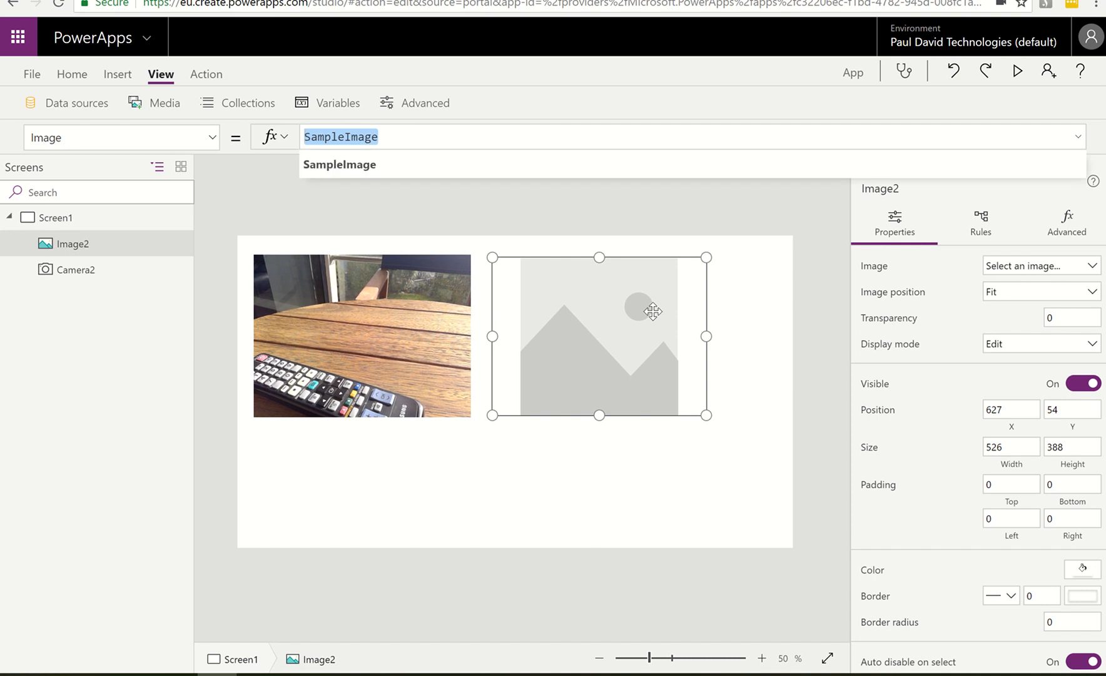
type("col")
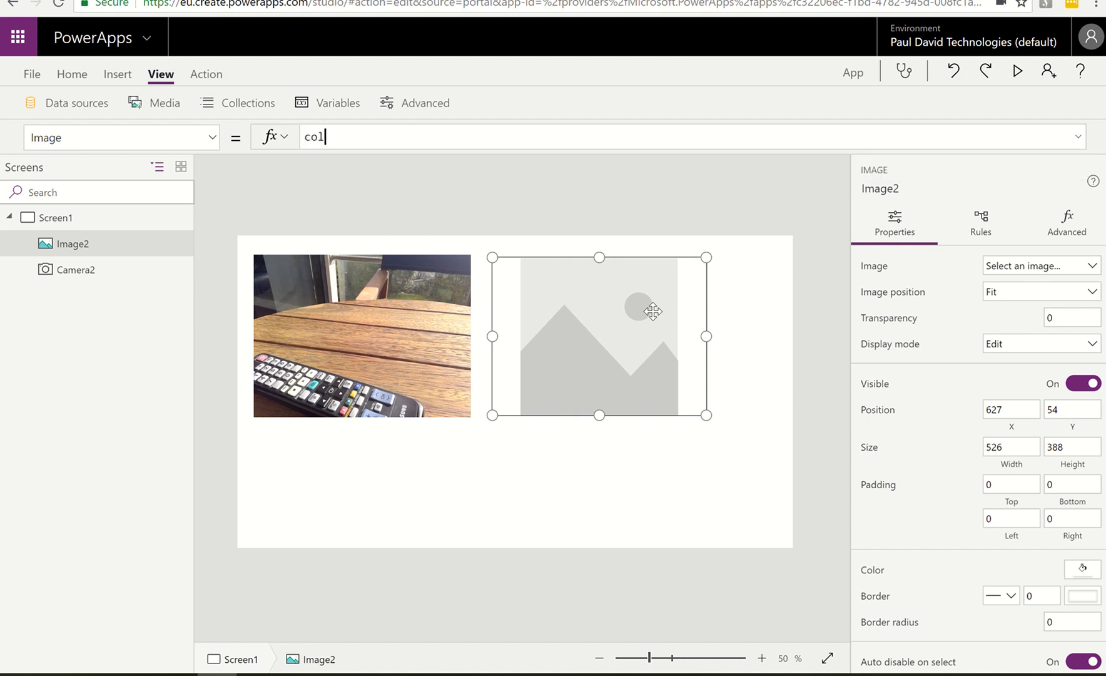
type("Photo.U")
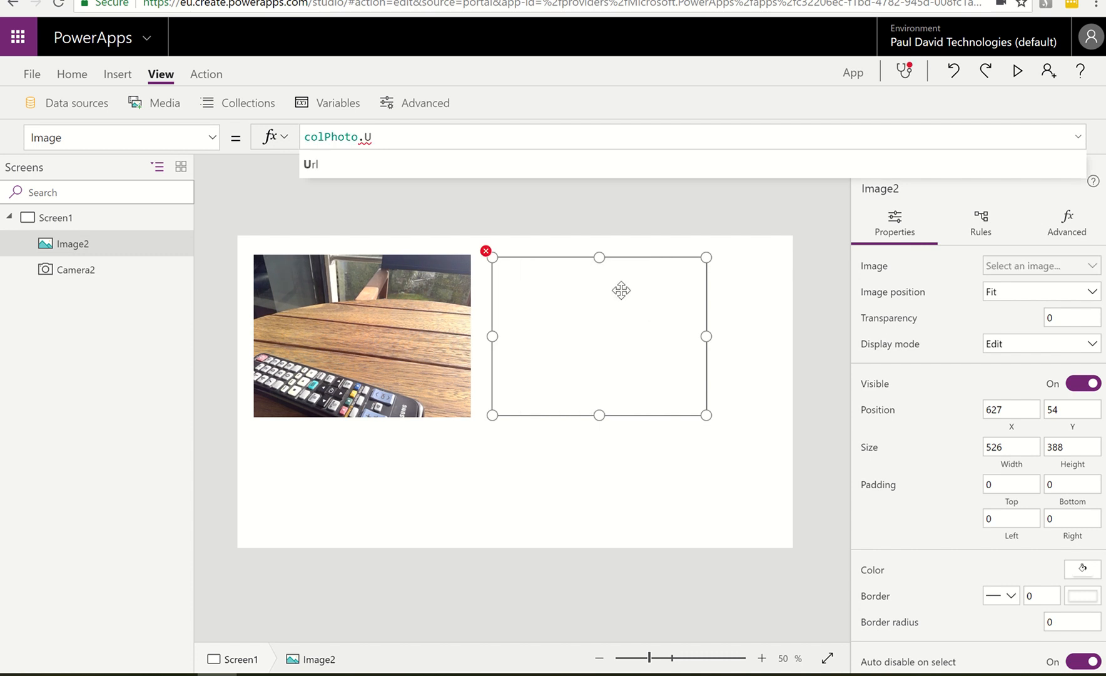
left_click(308, 168)
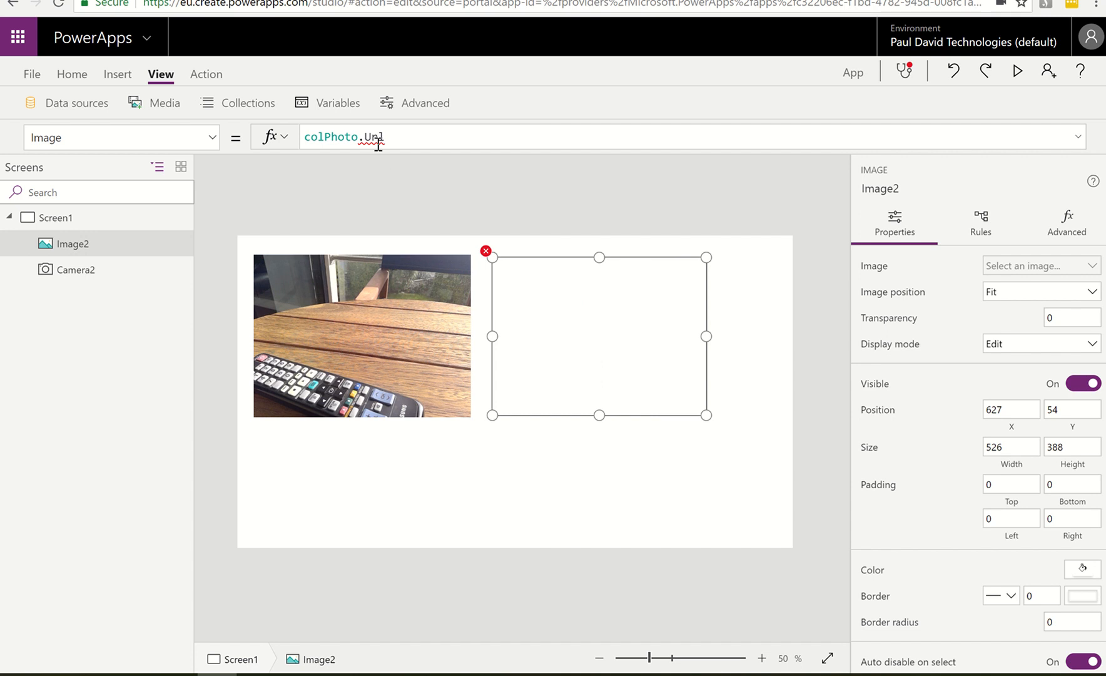
Correct the image control's formula to First(colPhoto).Url and capture a new photo with the camera control
mouse_move(377, 142)
left_click(305, 137)
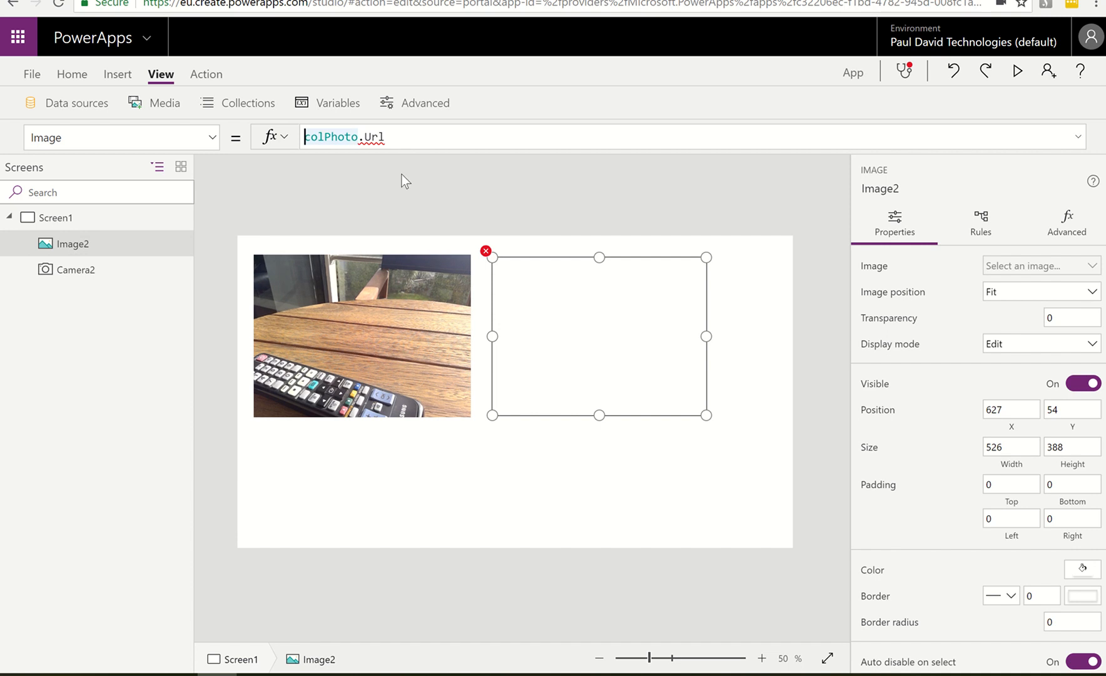
type("First(")
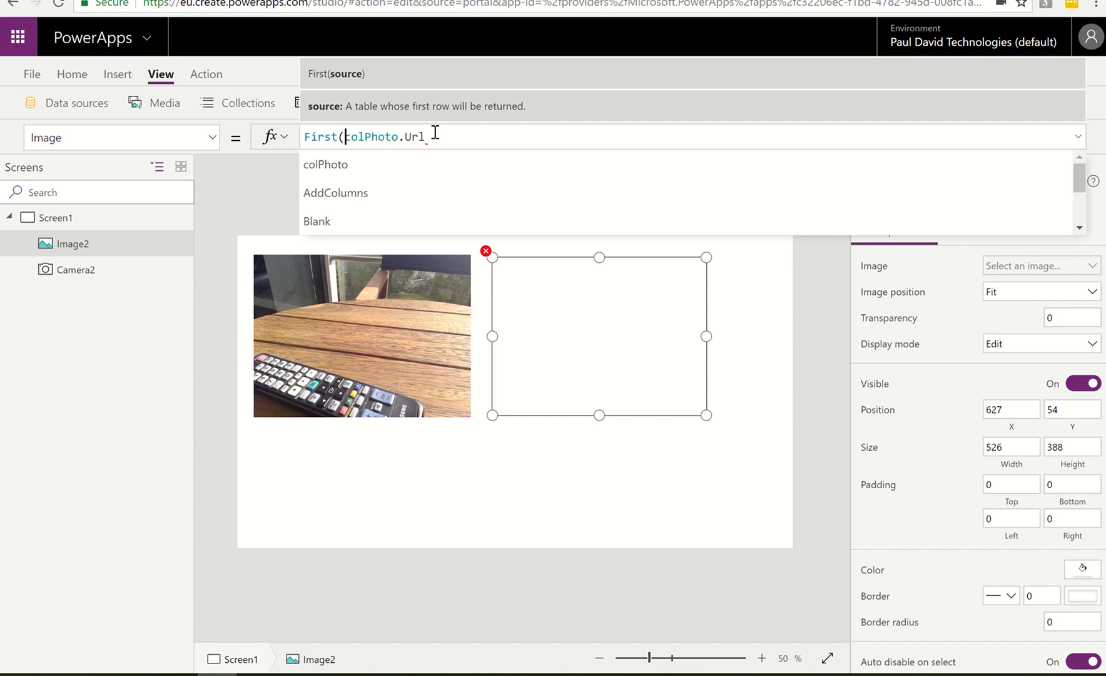
left_click(435, 132)
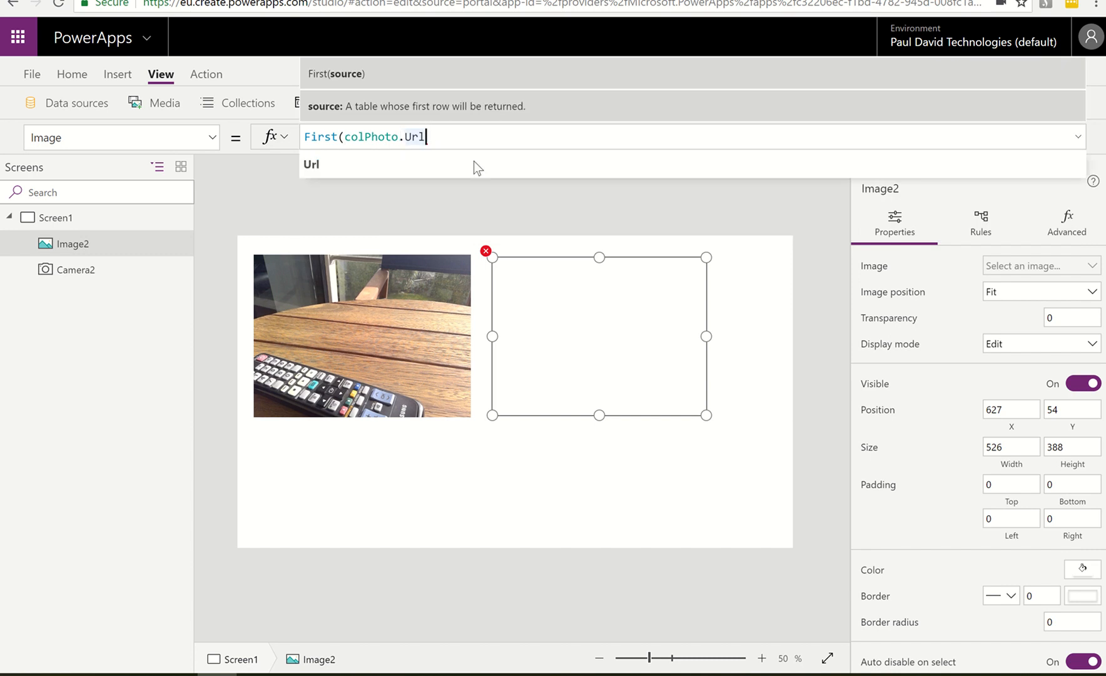
key("Left")
key("Left")
key("Left")
key("Left")
type(")")
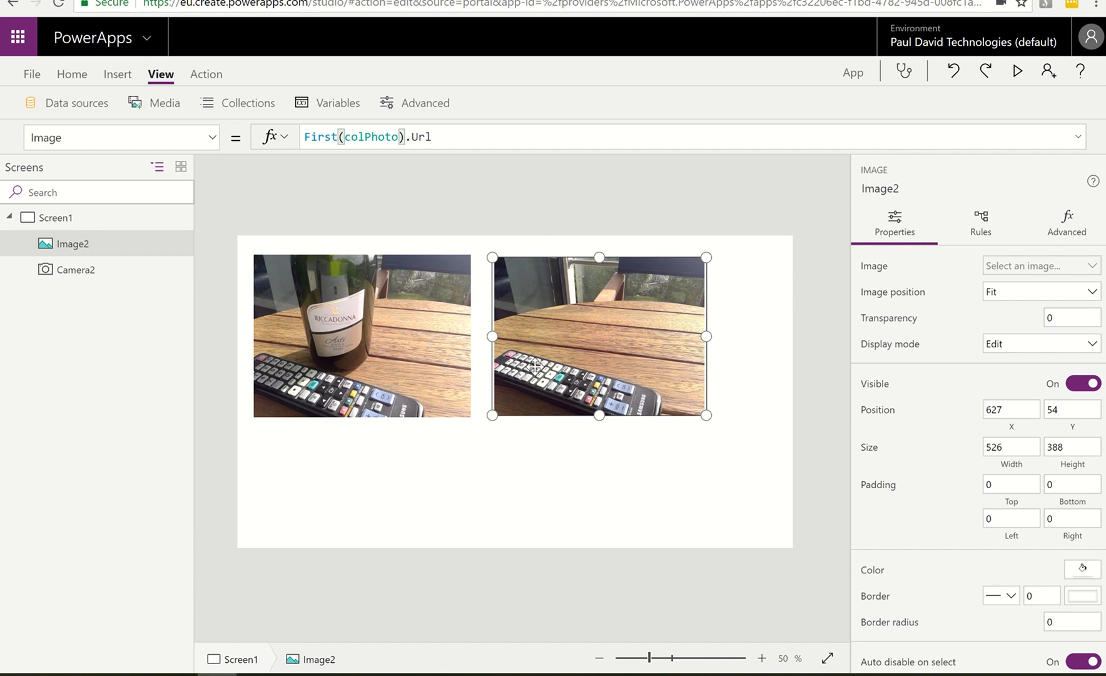
left_click(386, 334, "alt")
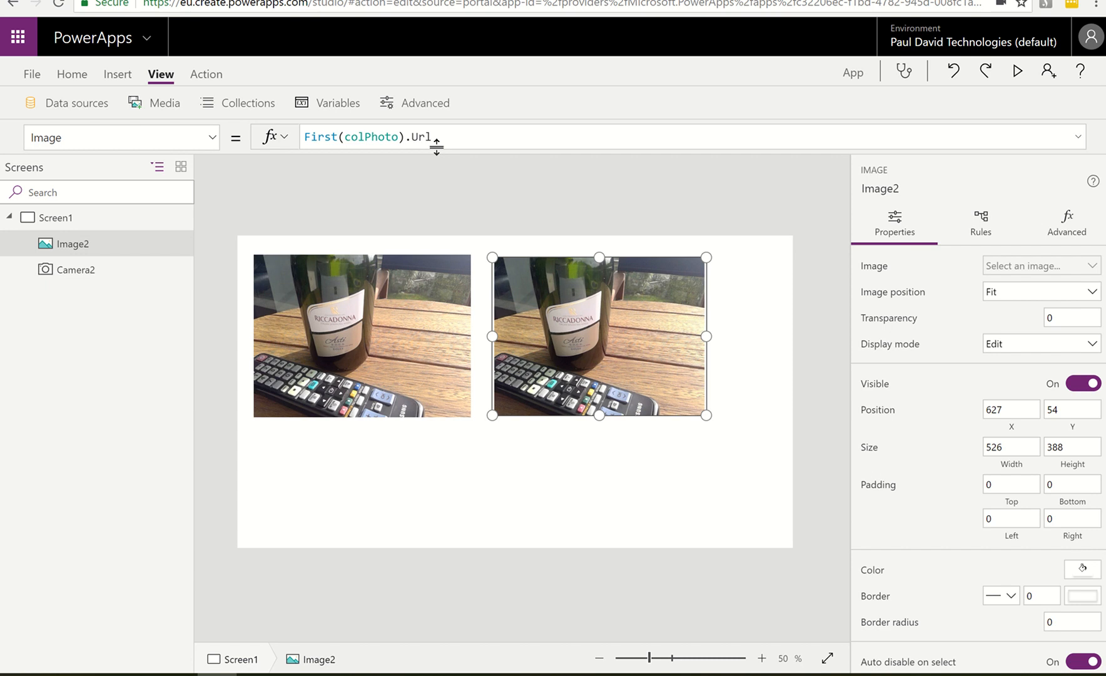
Insert a button below the camera feed at about X 264, Y 513 and label it Analysis
left_click(122, 75)
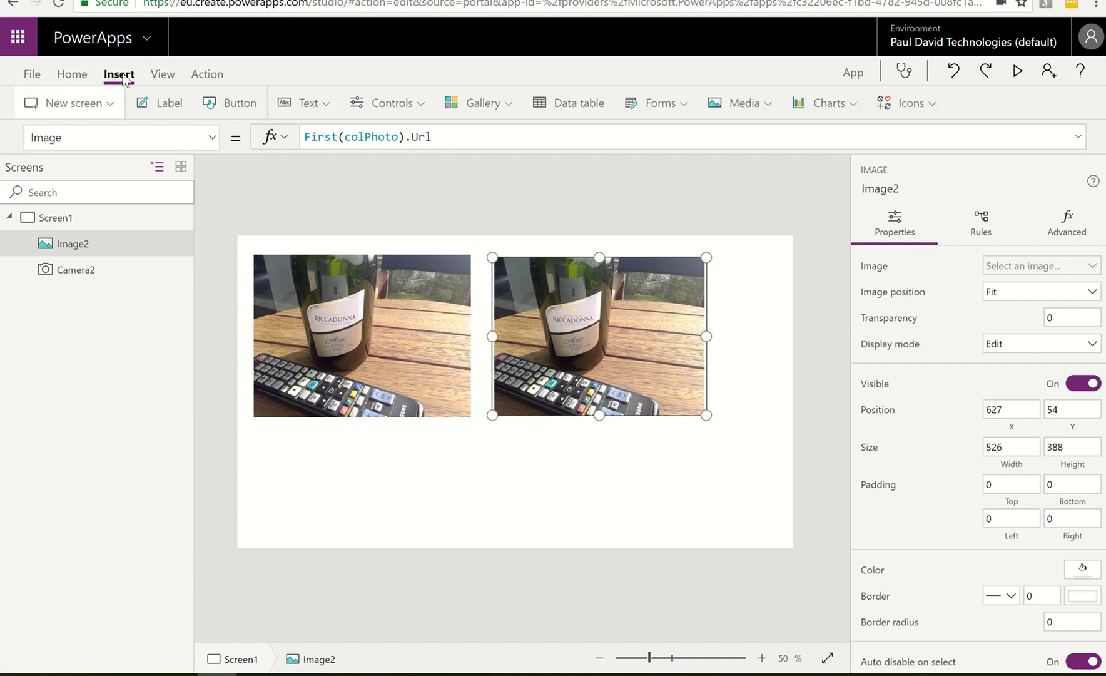
left_click(217, 108)
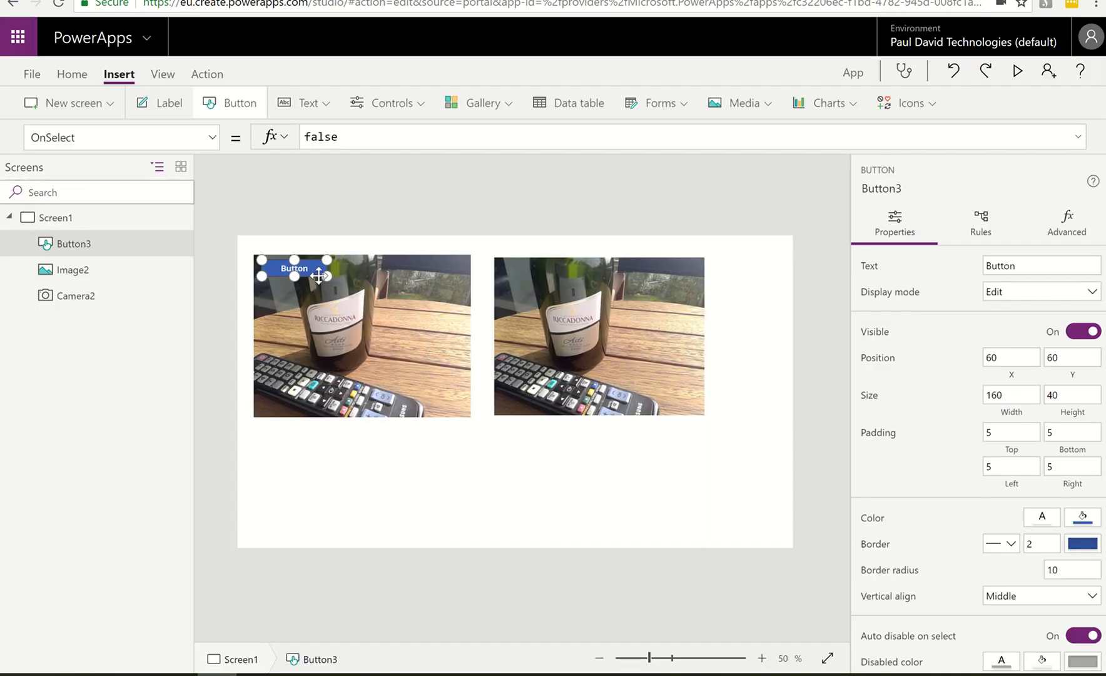
left_click_drag(318, 275, 401, 460)
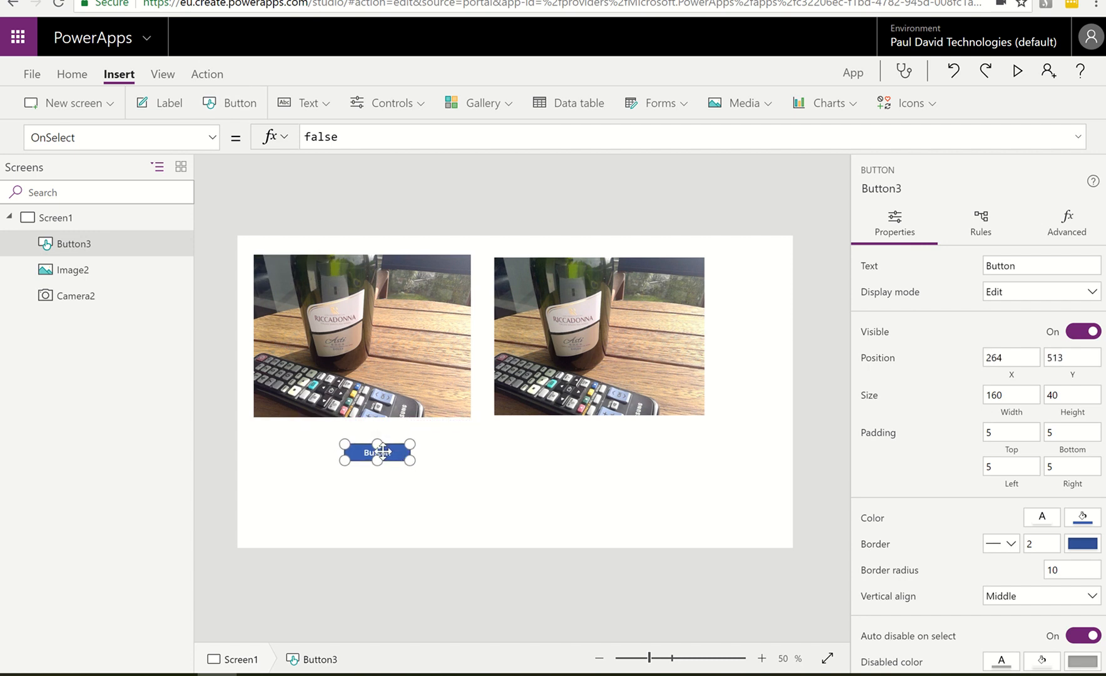
type("Analysis")
left_click(384, 486)
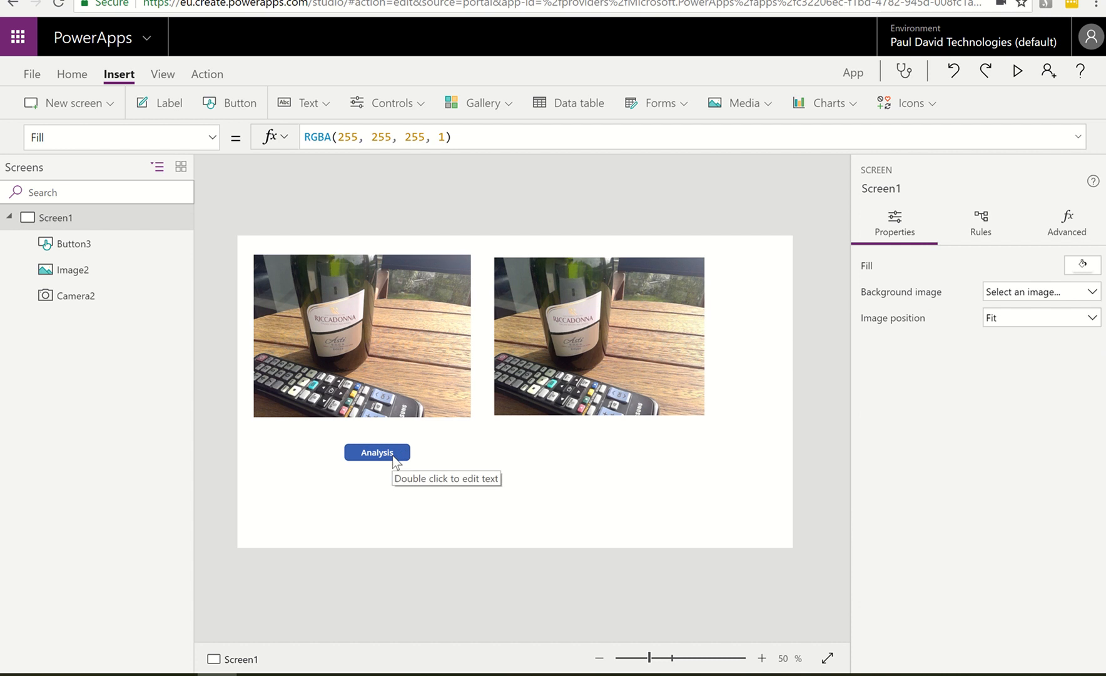
Add the West Europe PD Tech Computer Vision API connection as a data source of the app
left_click(394, 461)
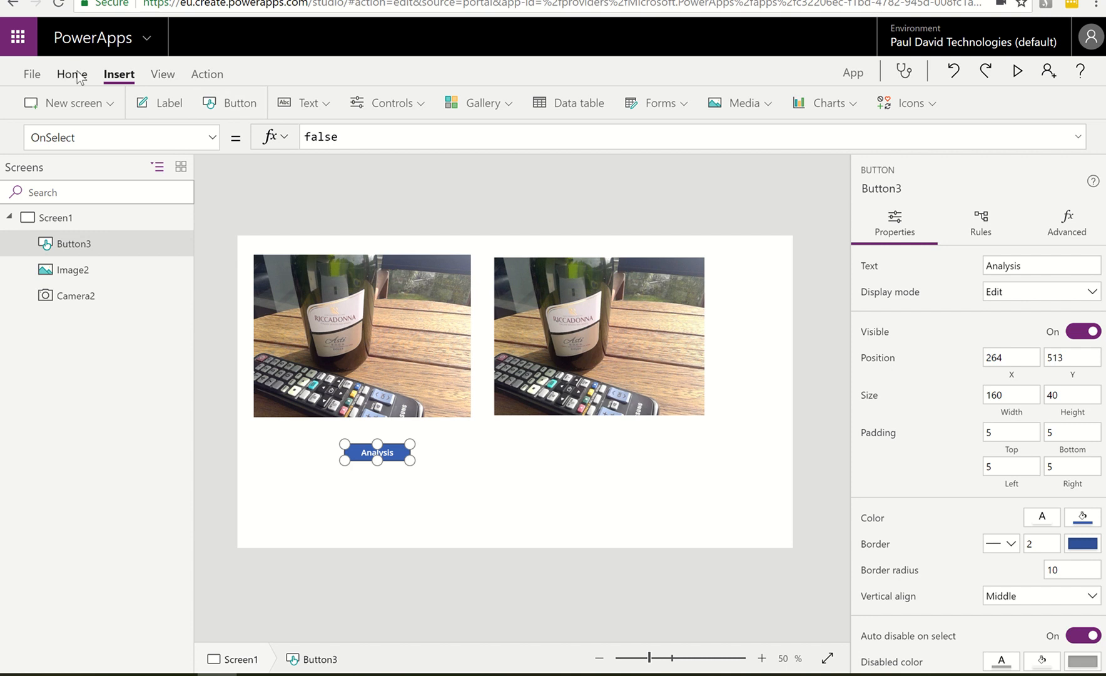
left_click(167, 75)
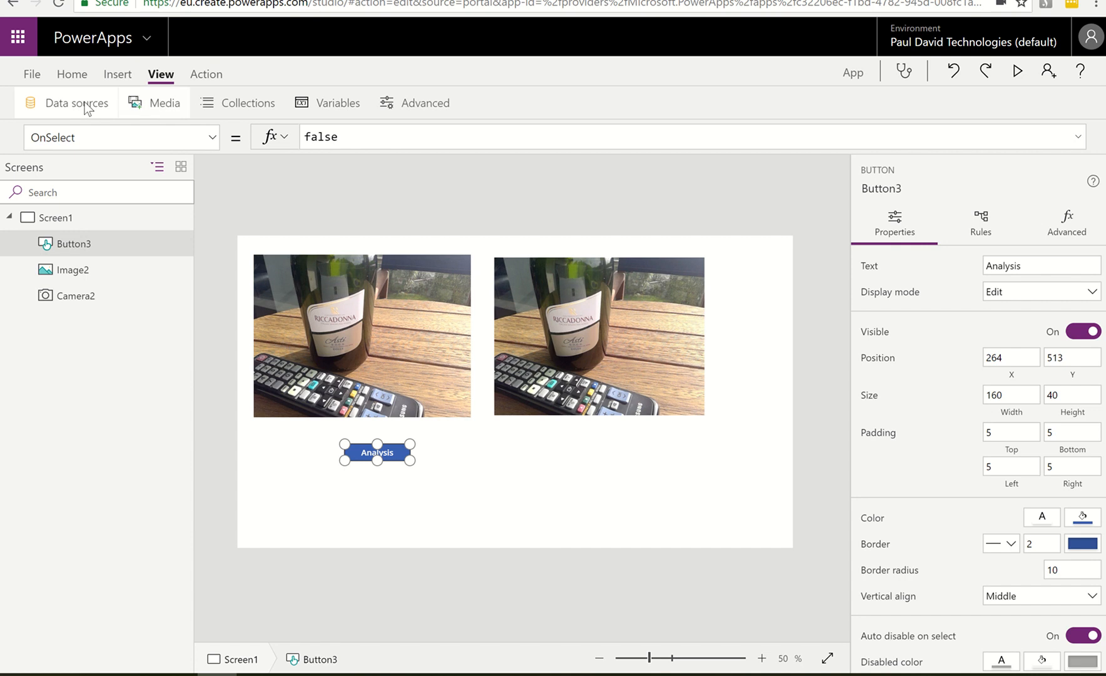
left_click(89, 105)
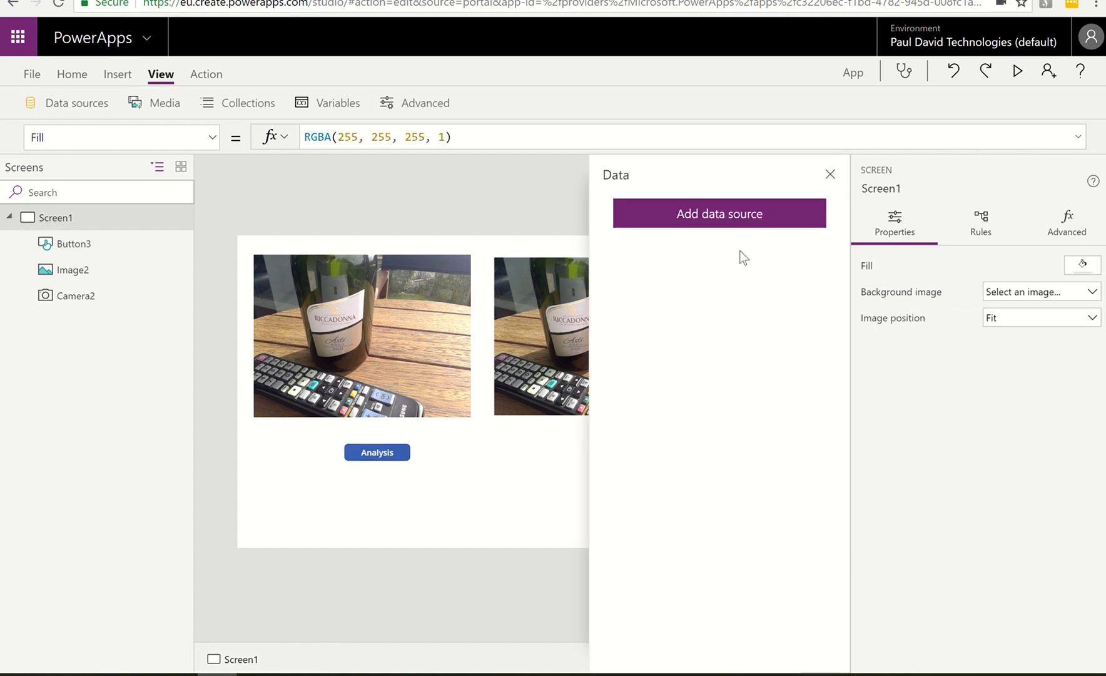
left_click(734, 225)
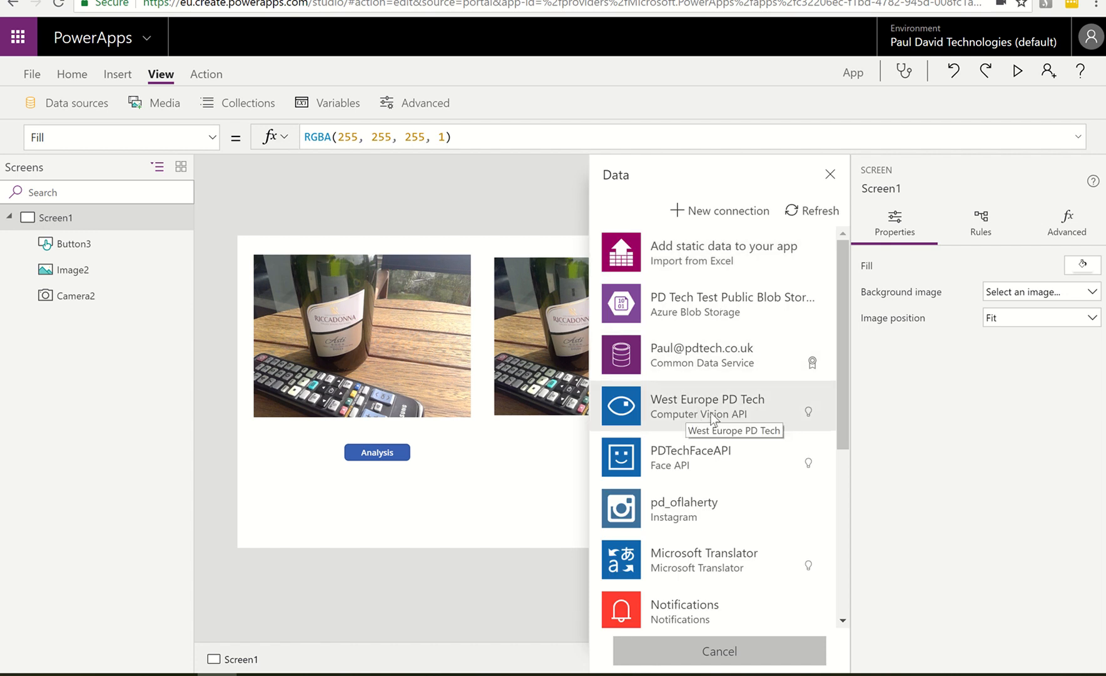
left_click(678, 406)
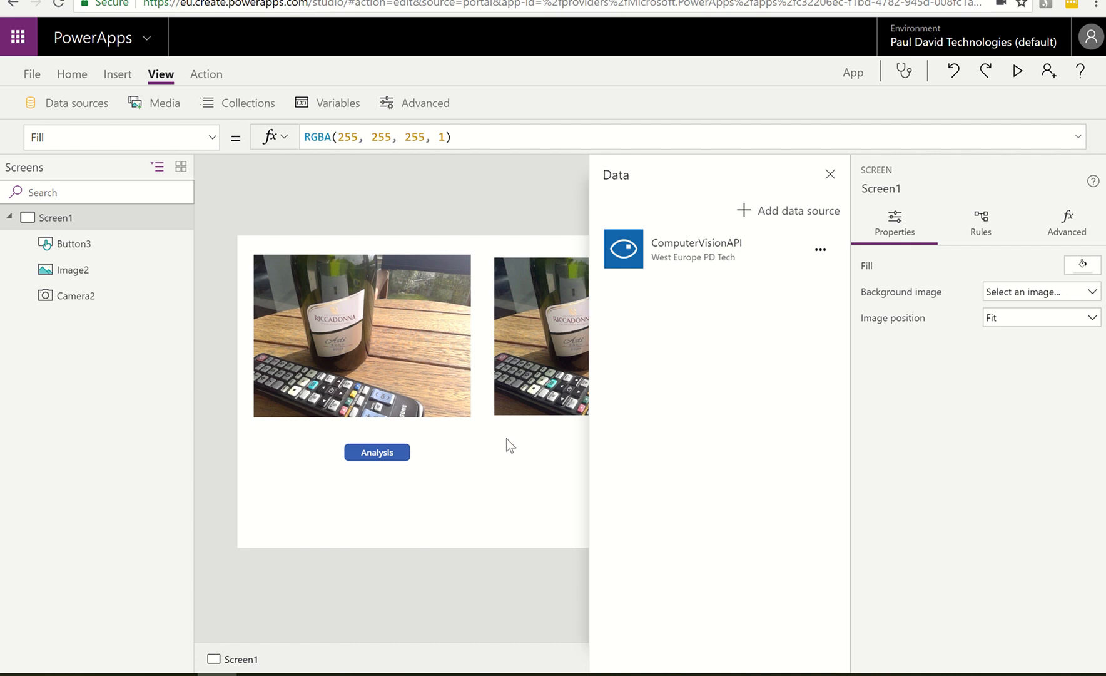
left_click(837, 176)
Try starting the Analysis button's OnSelect formula with ComputerVisionAPI.AnalyzeImage( and clear the formula
left_click(379, 452)
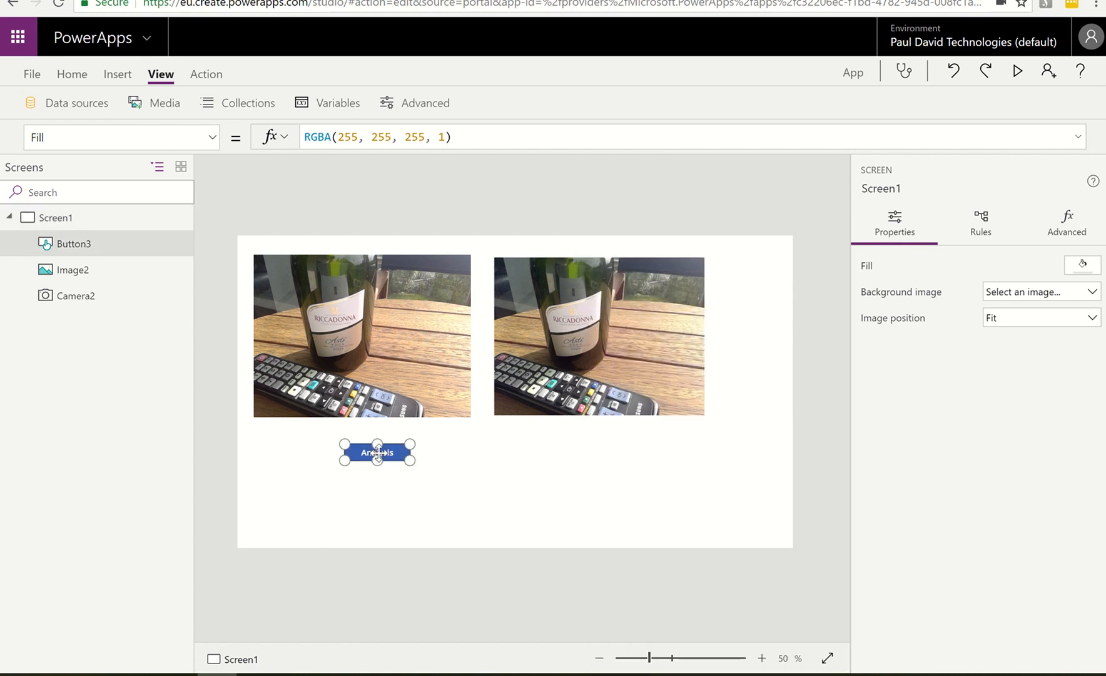
left_click(347, 137)
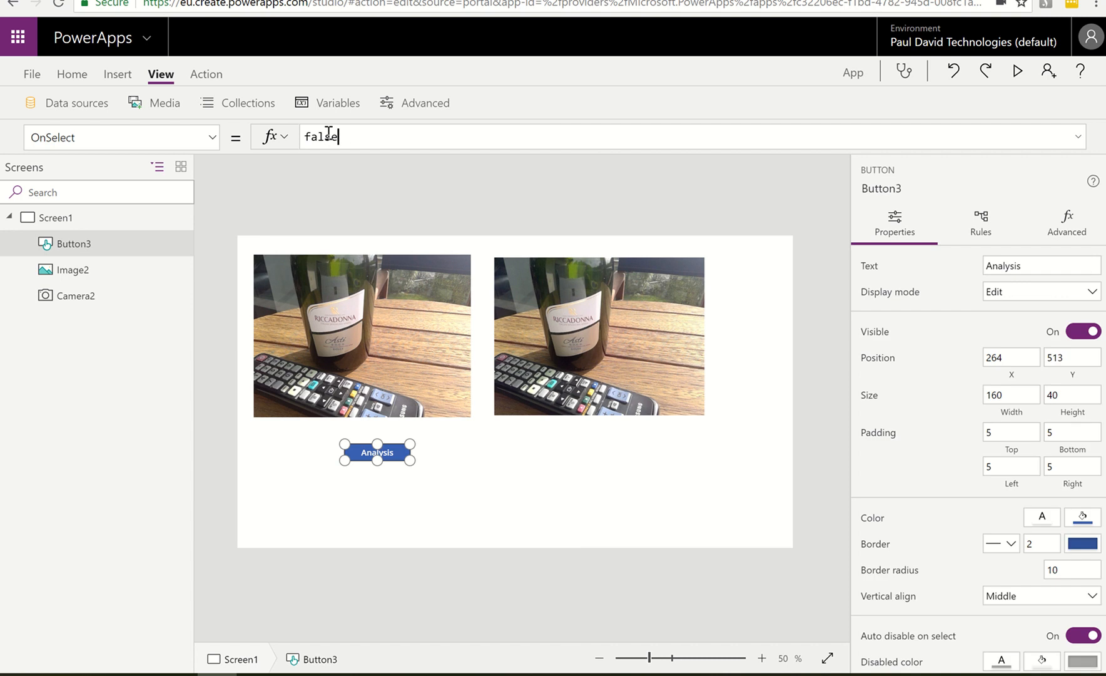
double_click(328, 132)
type("comp")
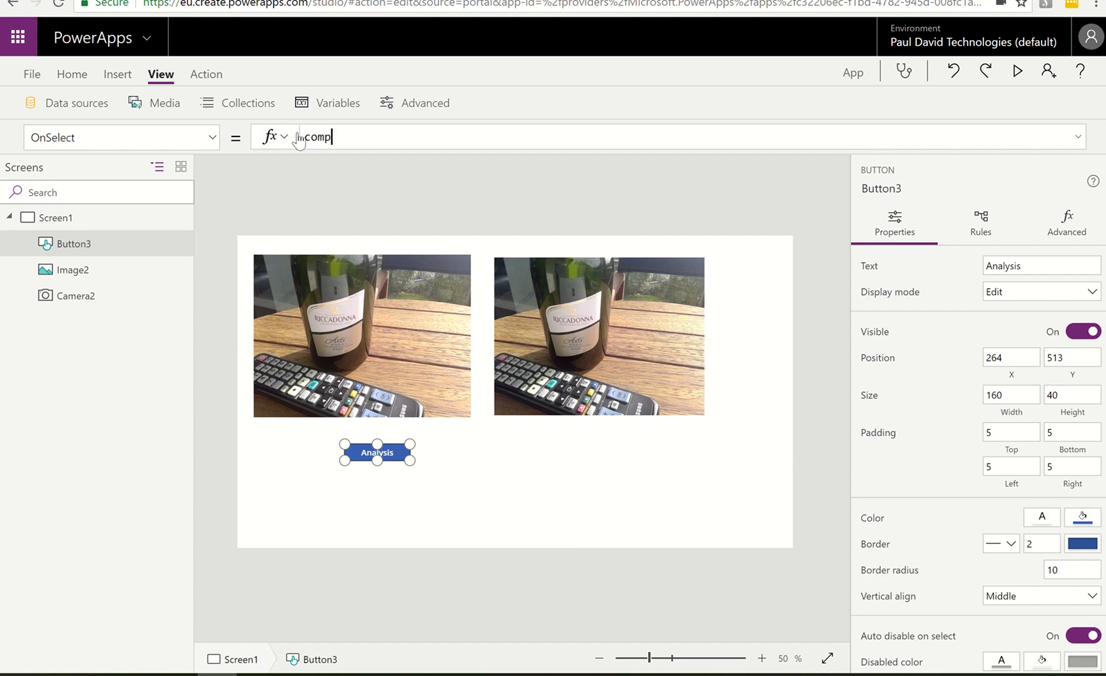
type("uter")
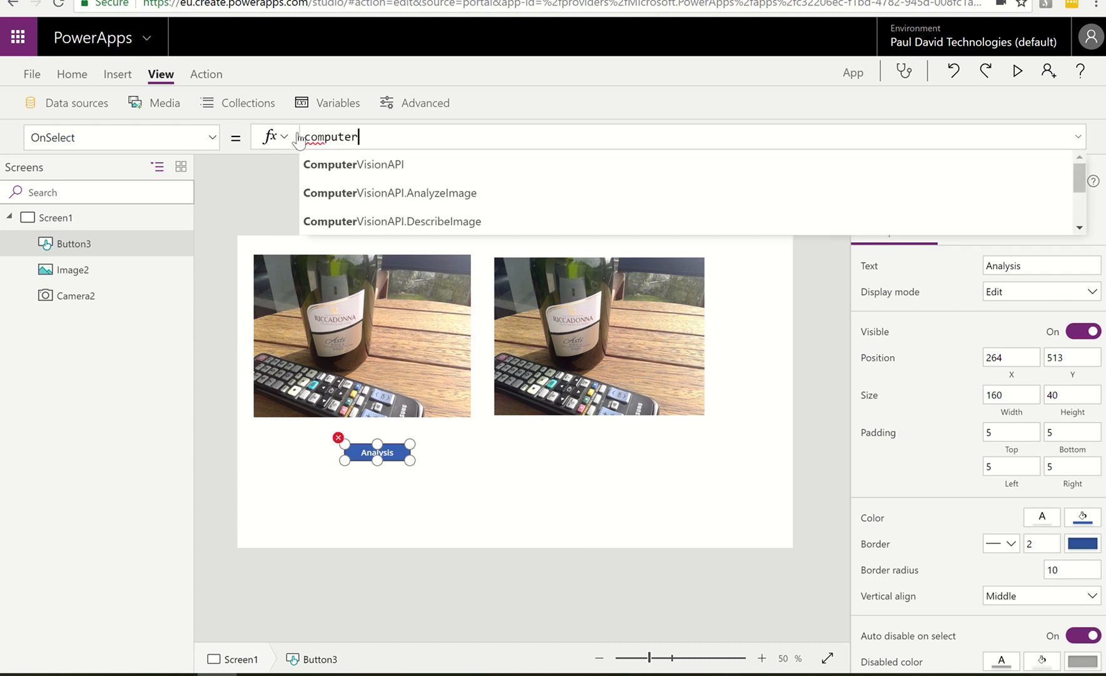
scroll(402, 182, "down", 1)
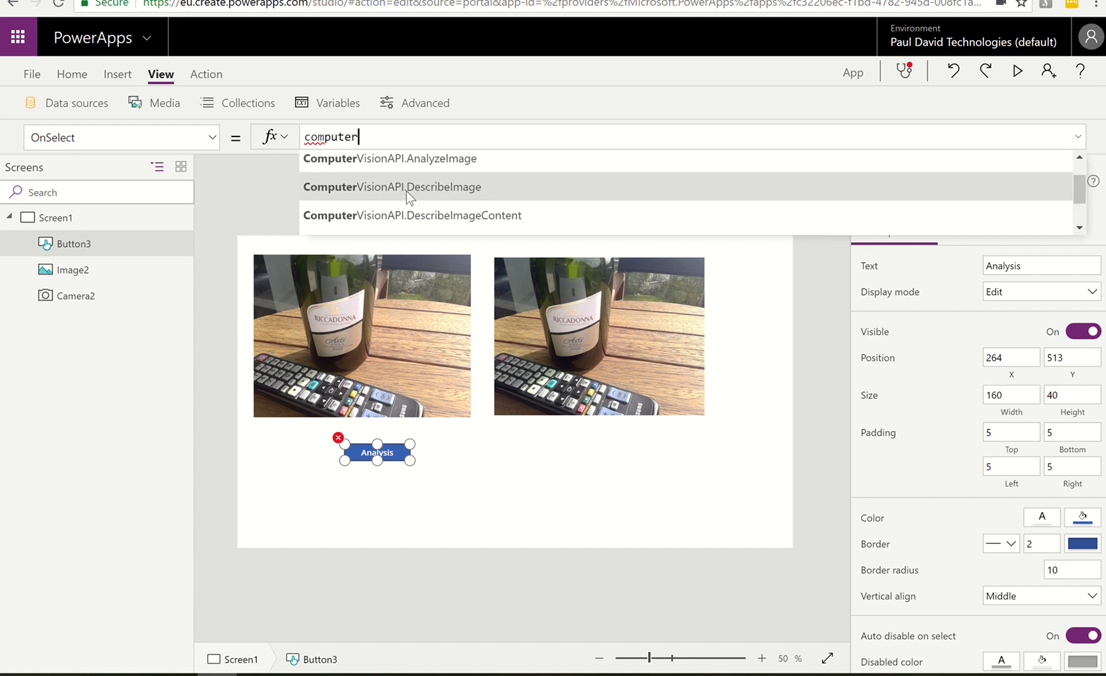
scroll(406, 191, "down", 2)
scroll(406, 191, "up", 3)
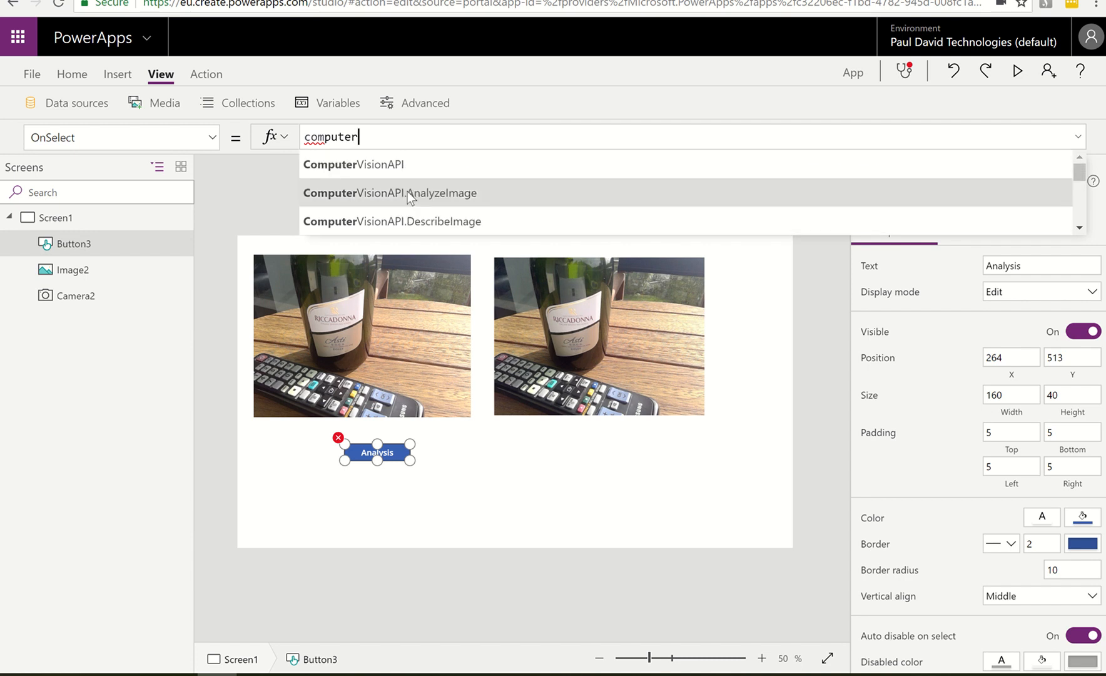
left_click(462, 198)
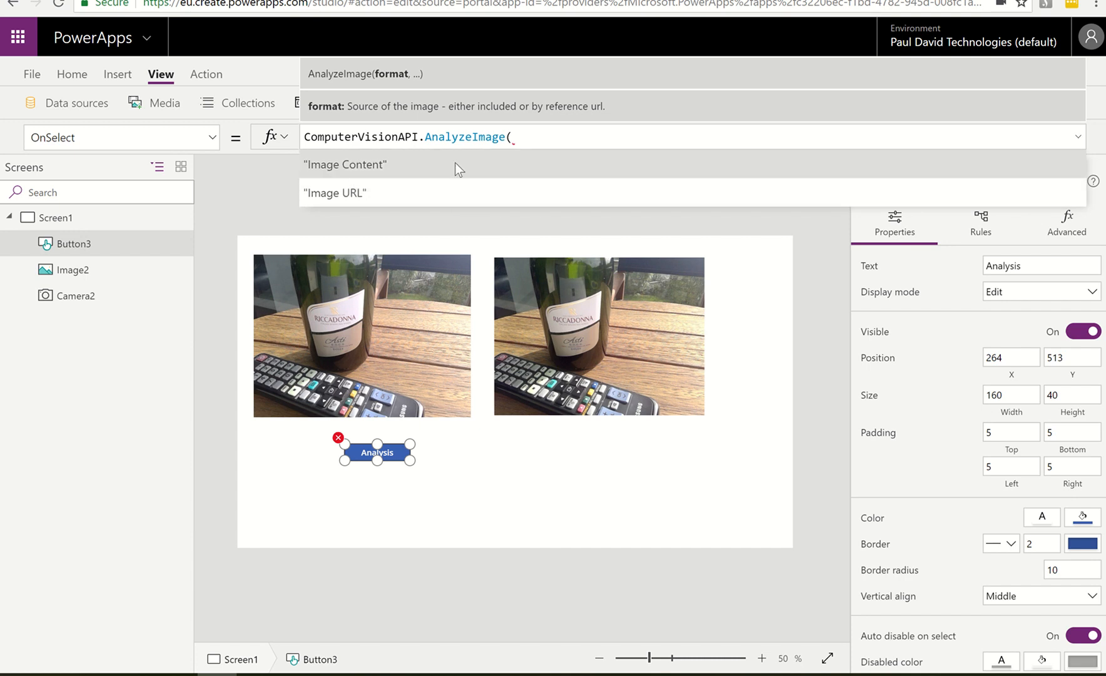
left_click_drag(530, 139, 306, 138)
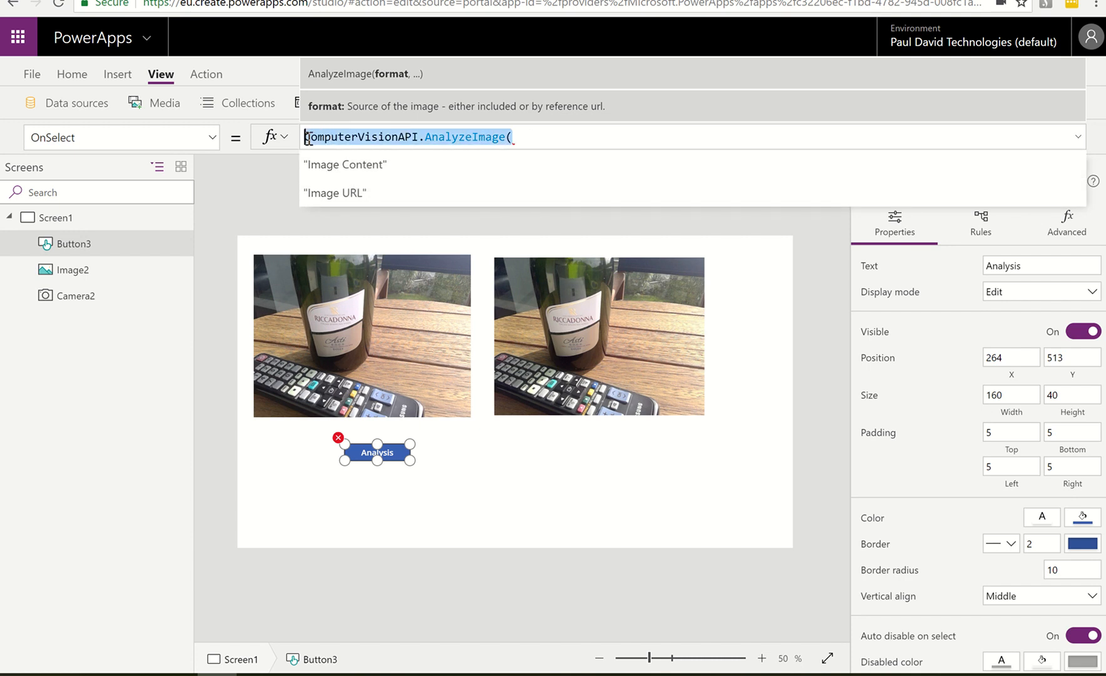
key("BackSpace")
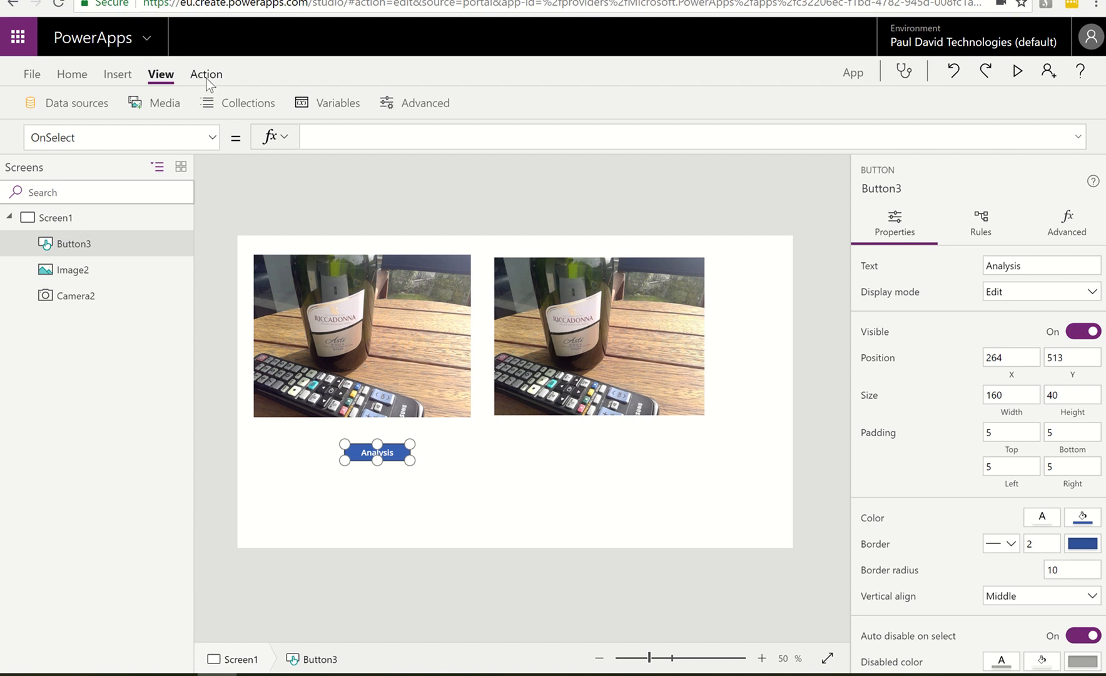
Start creating a new flow for the Analysis button
left_click(207, 75)
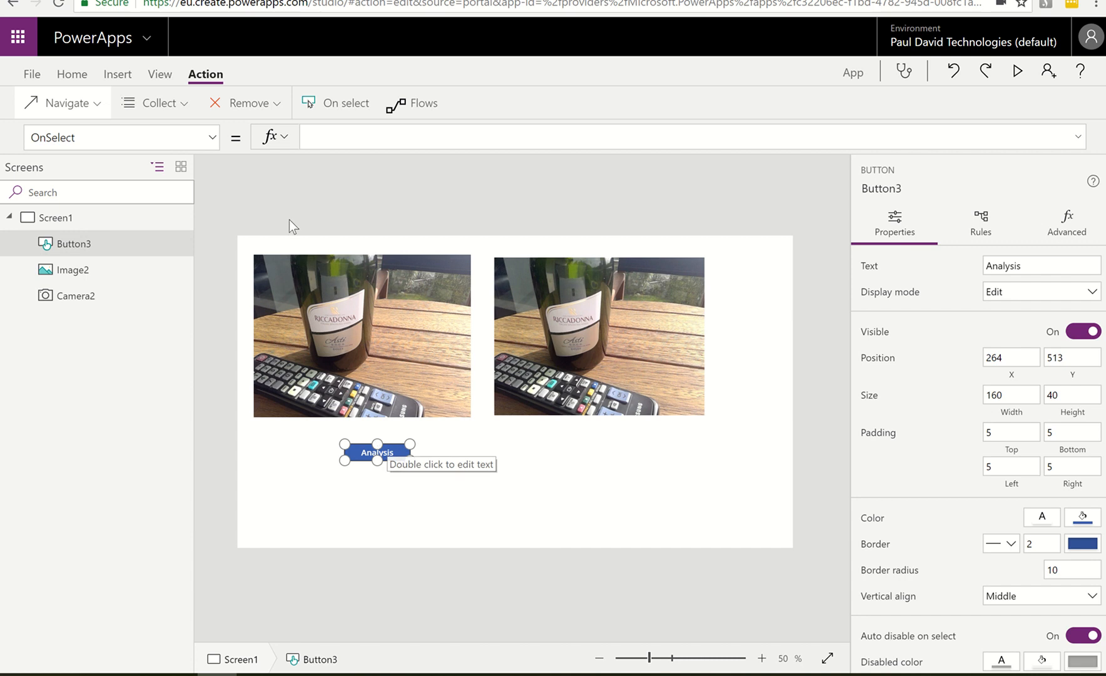
left_click(415, 105)
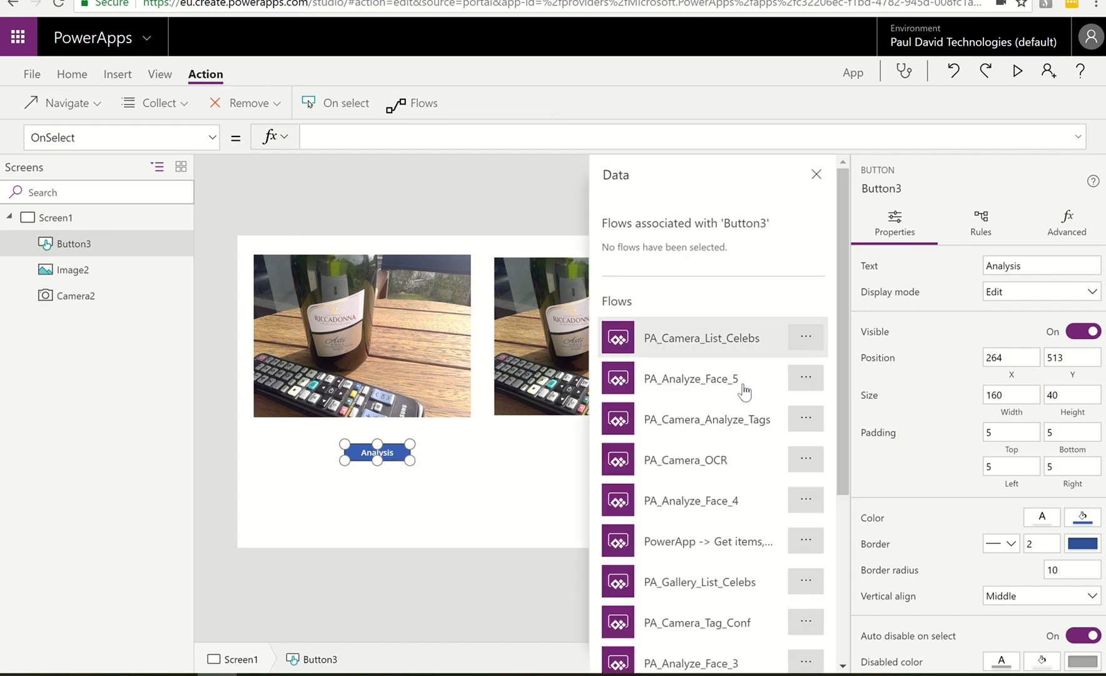
scroll(743, 391, "down", 4)
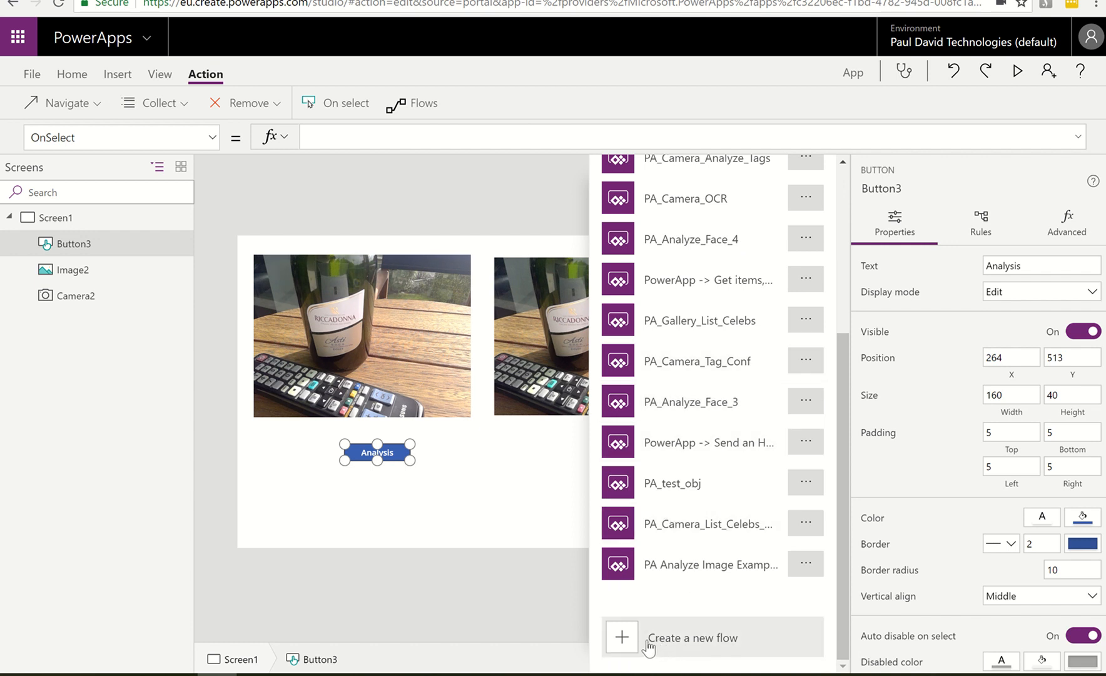
left_click(672, 641)
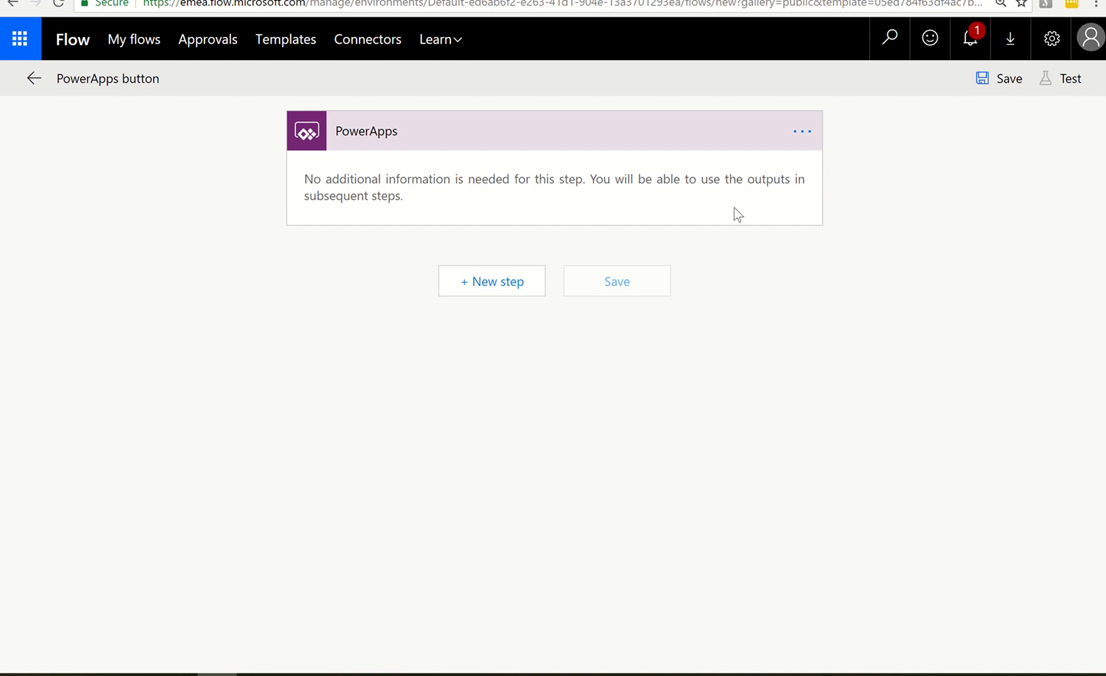
Add a SharePoint Create file action after the flow's PowerApps trigger, searching the actions for create file
left_click(487, 143)
left_click(487, 143)
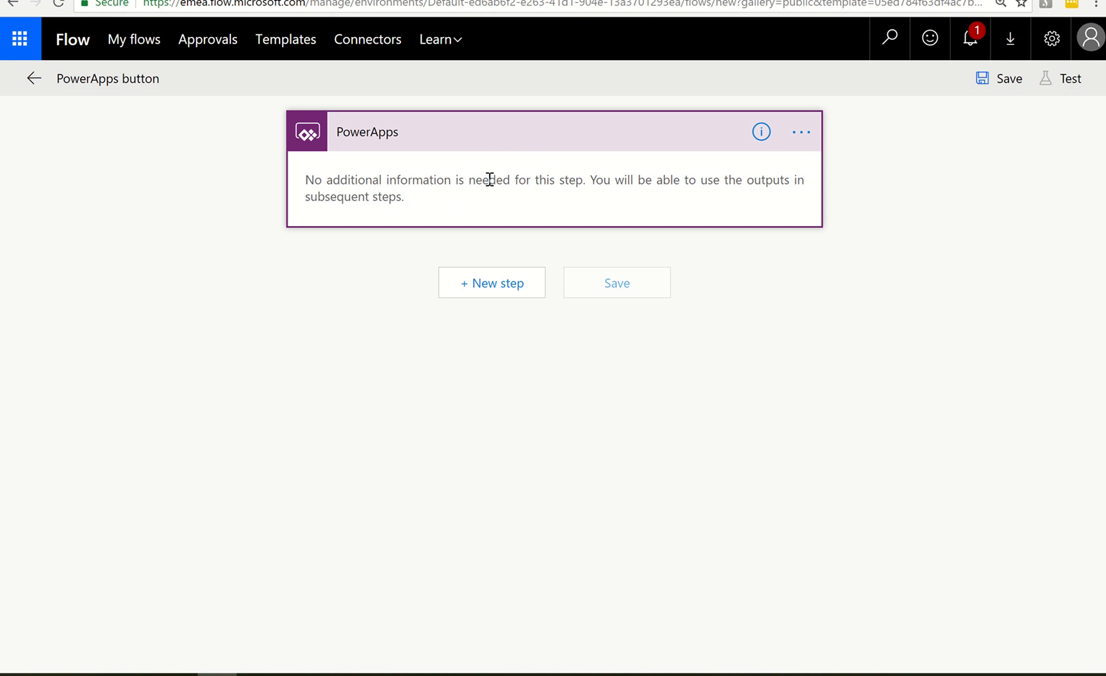
left_click(476, 287)
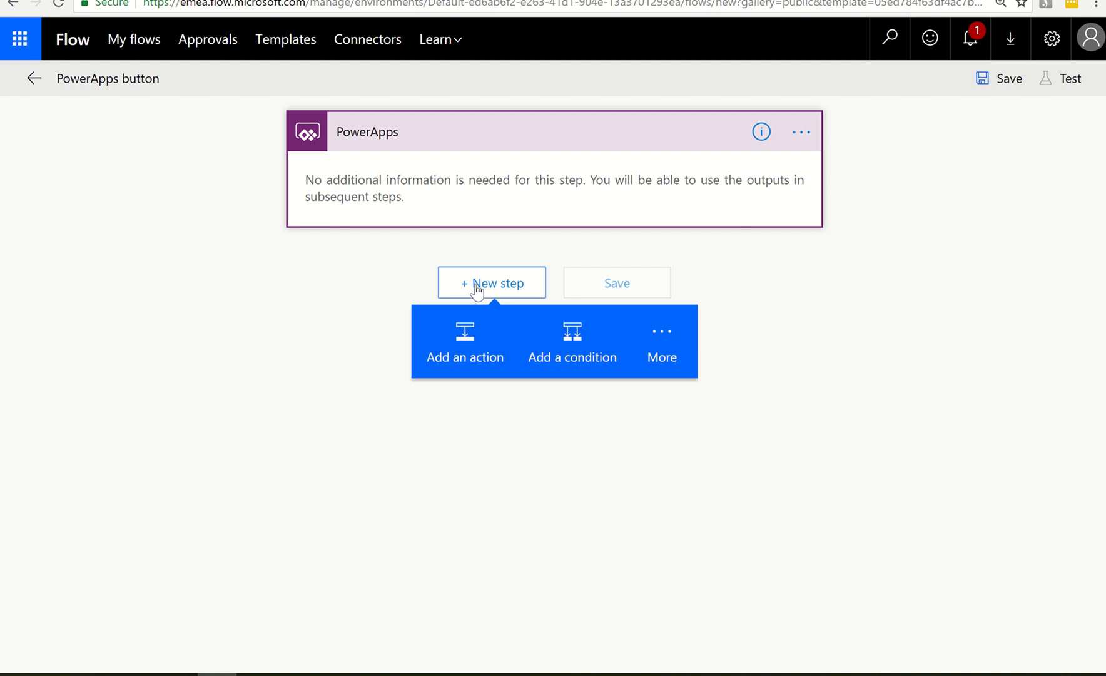
left_click(476, 330)
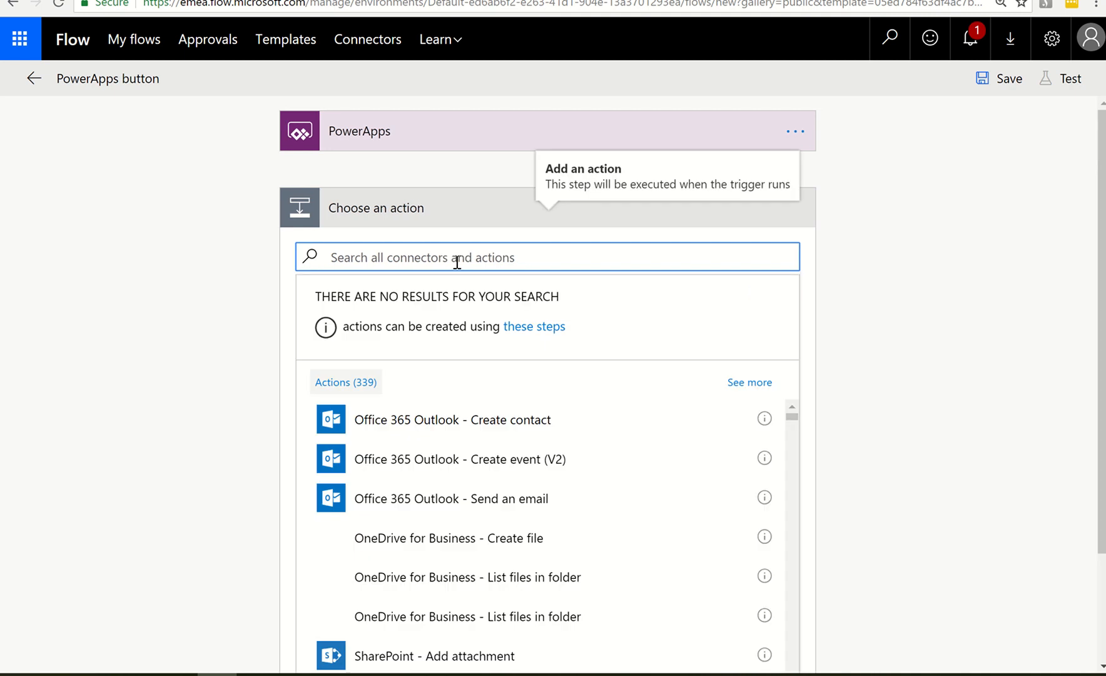
type("d")
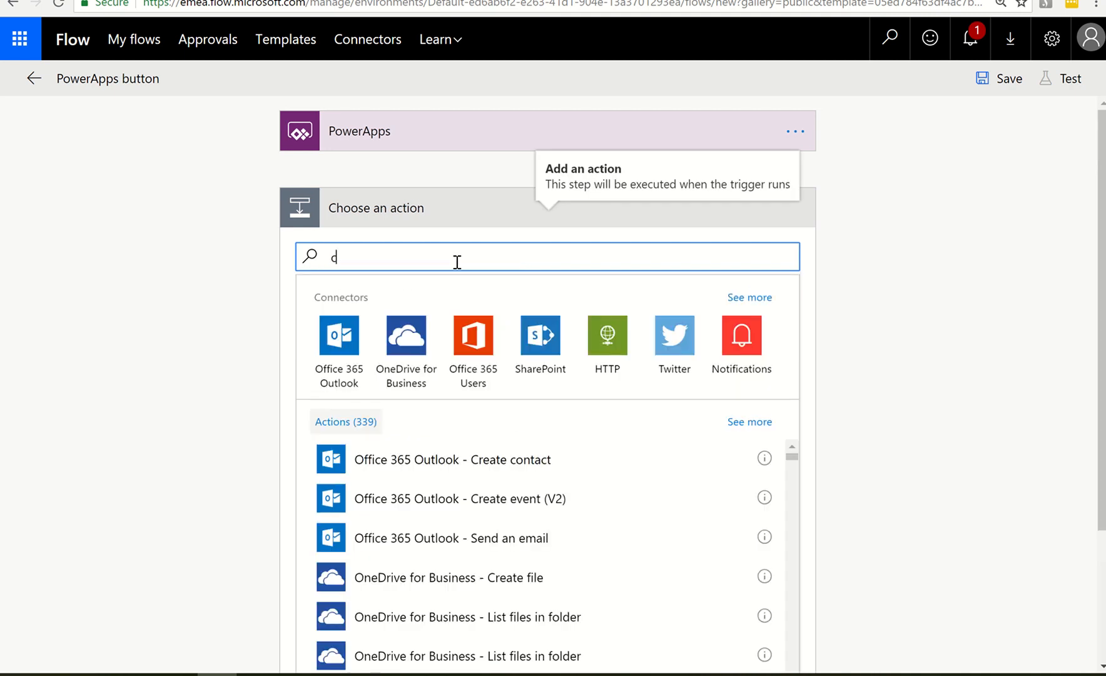
type("reate")
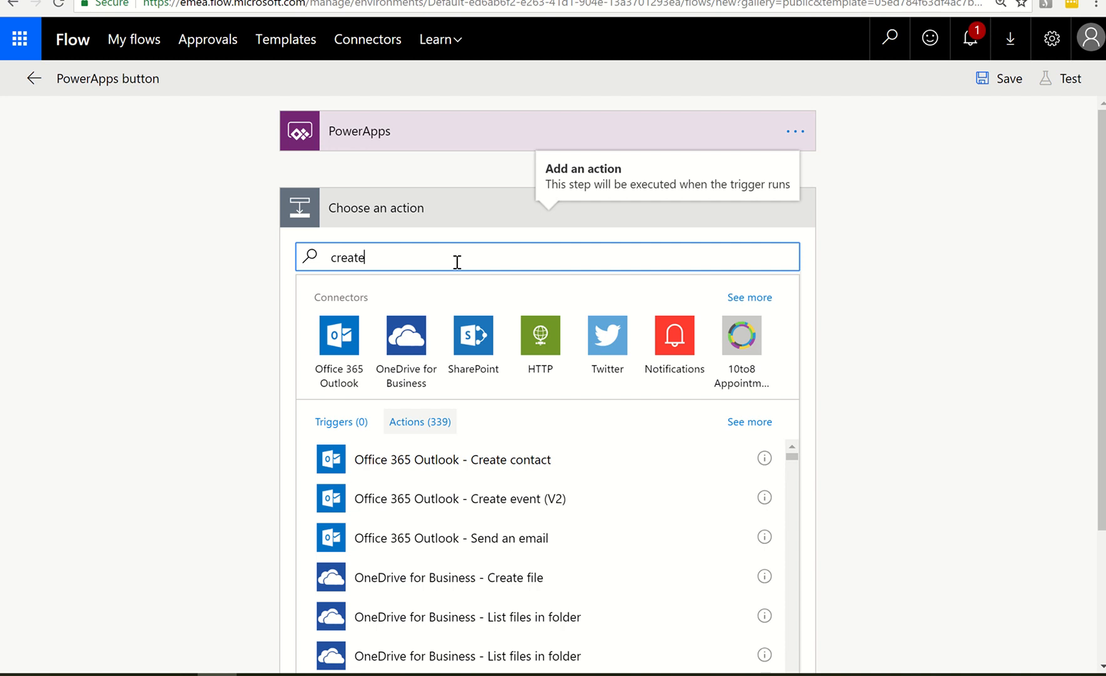
type(" file")
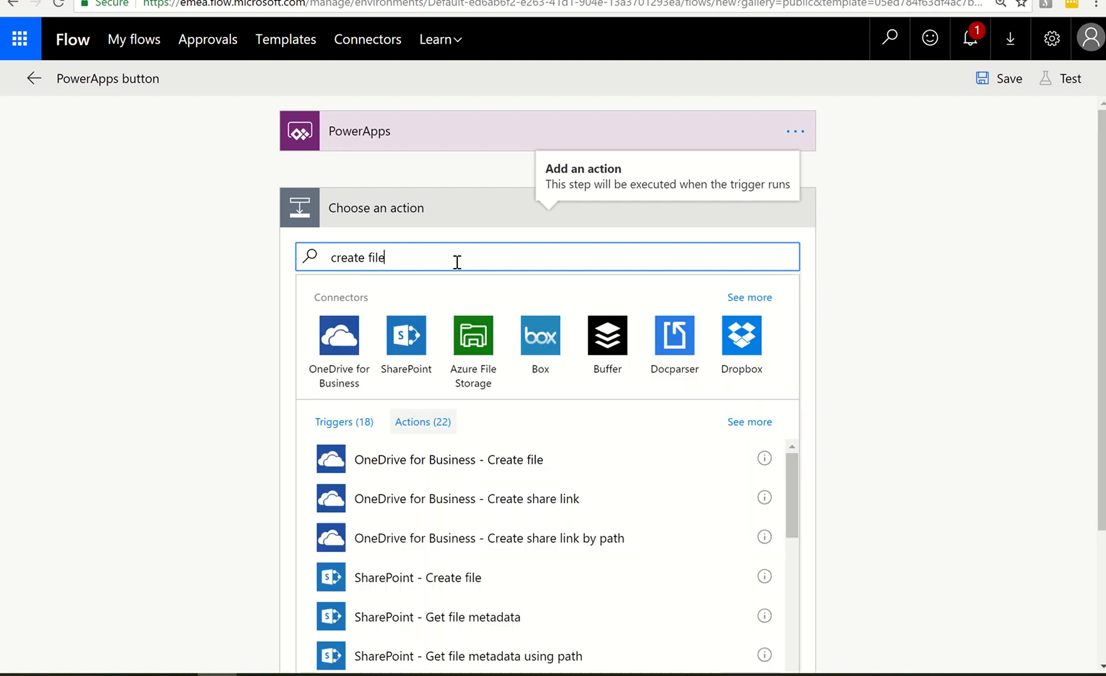
left_click(445, 585)
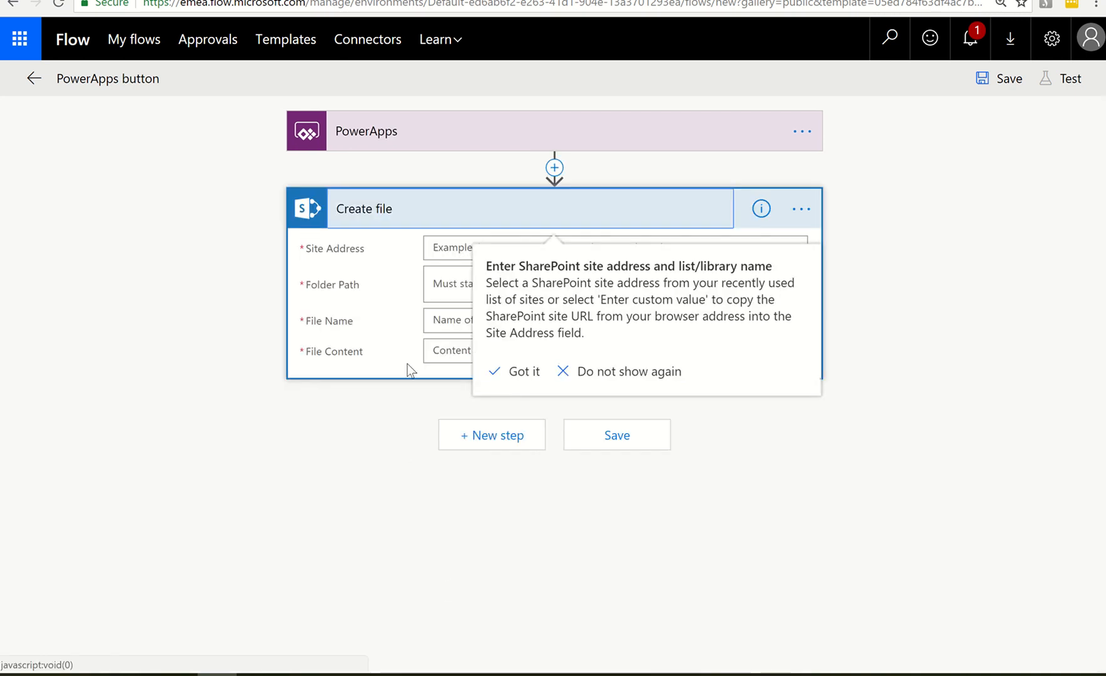
Set the Create file action's site address to Paul David Technologies Team Site and its folder path to /Sandbox
left_click(452, 247)
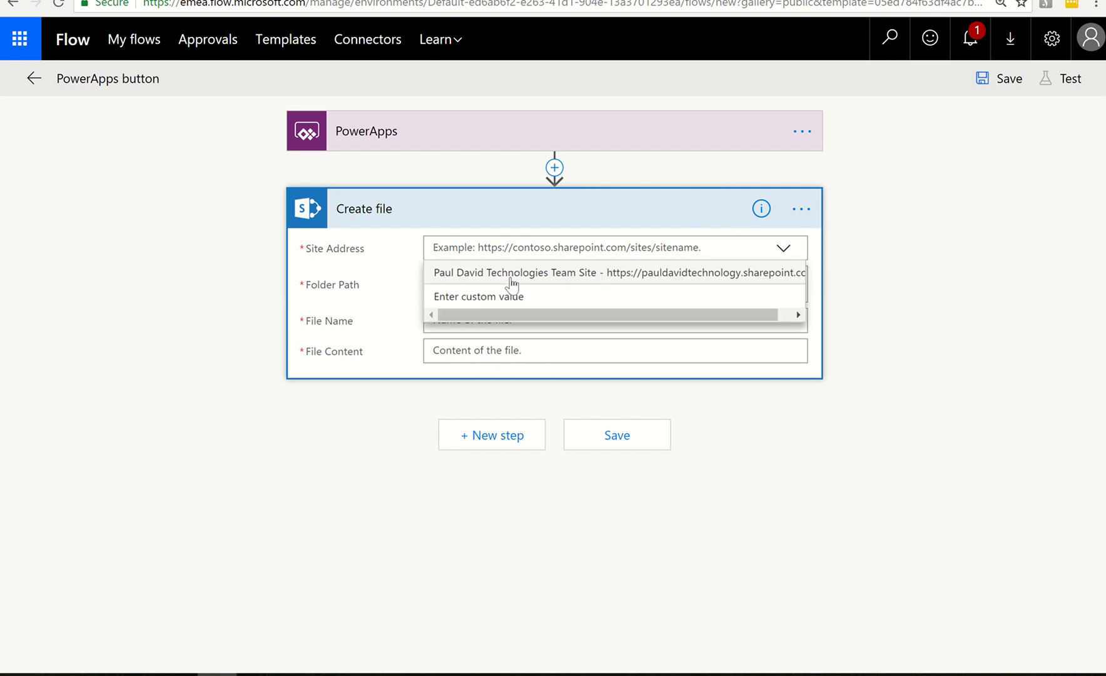
left_click(618, 275)
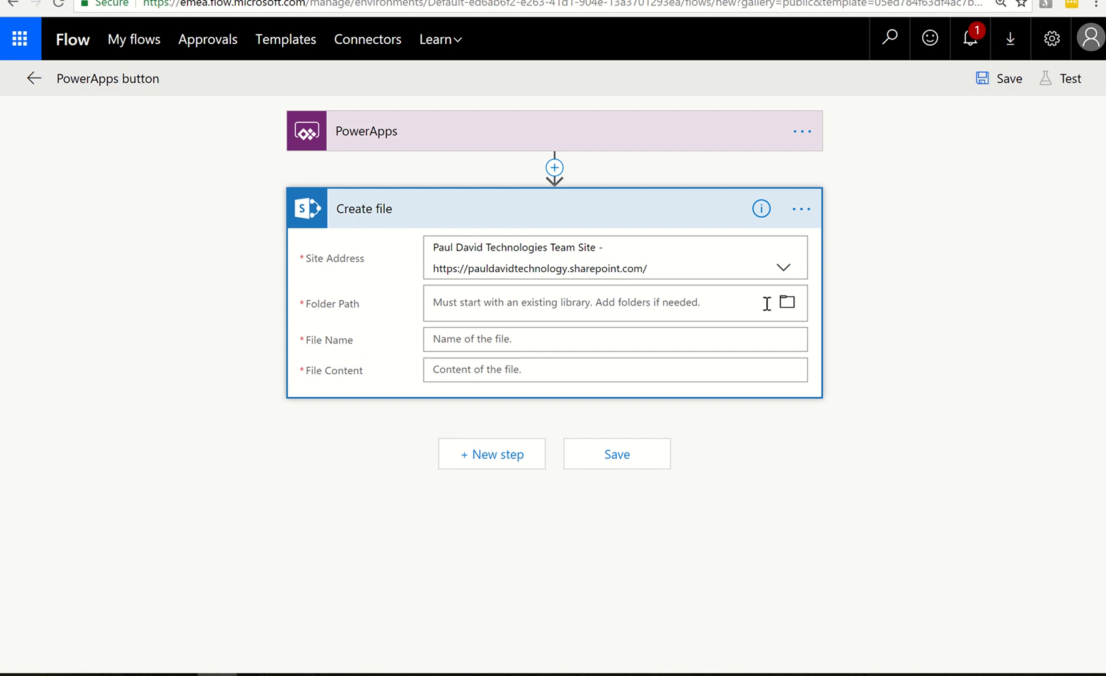
left_click(785, 305)
scroll(893, 543, "down", 2)
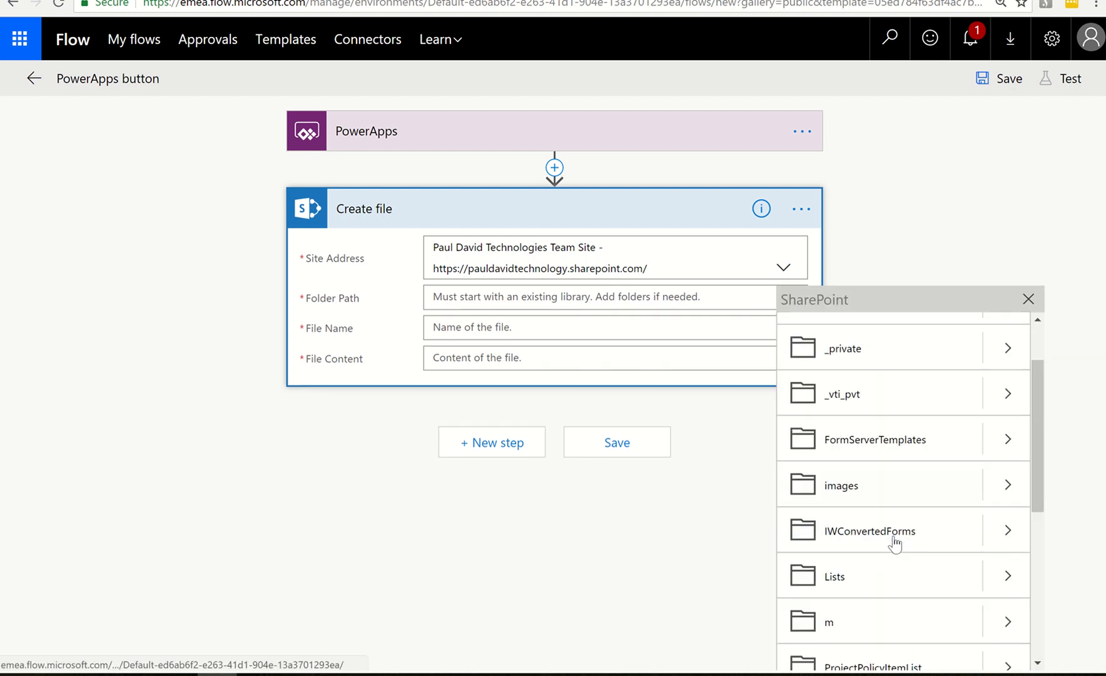
scroll(894, 543, "down", 3)
left_click(857, 556)
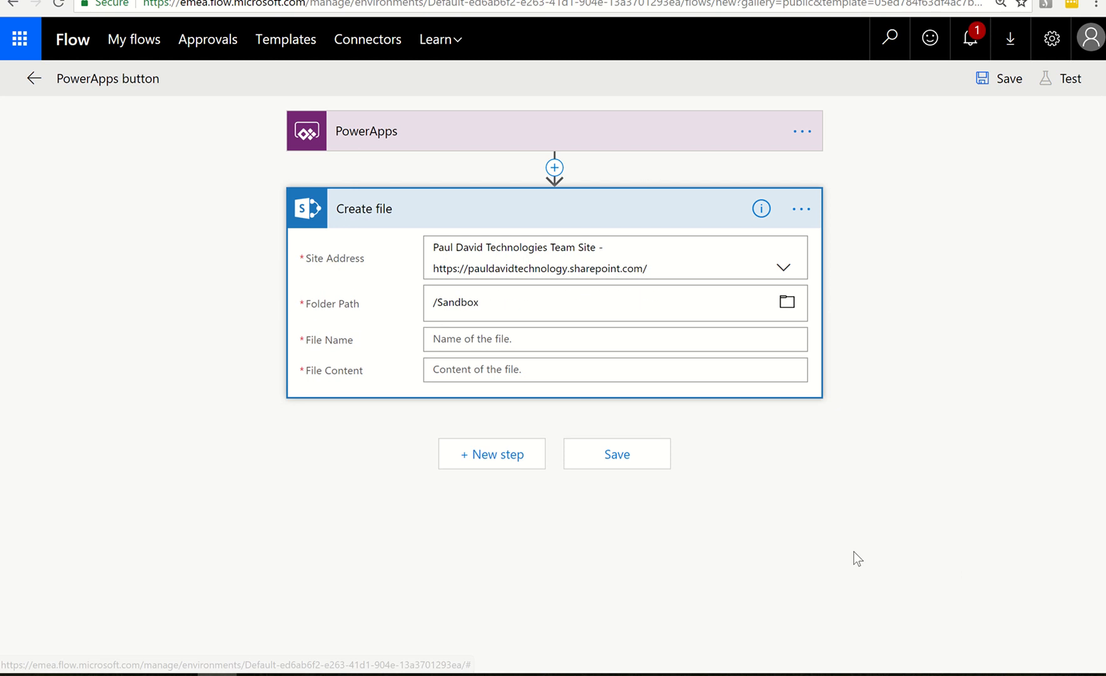
Name the created file test.jpg and have its file content supplied through Ask in PowerApps
left_click(473, 337)
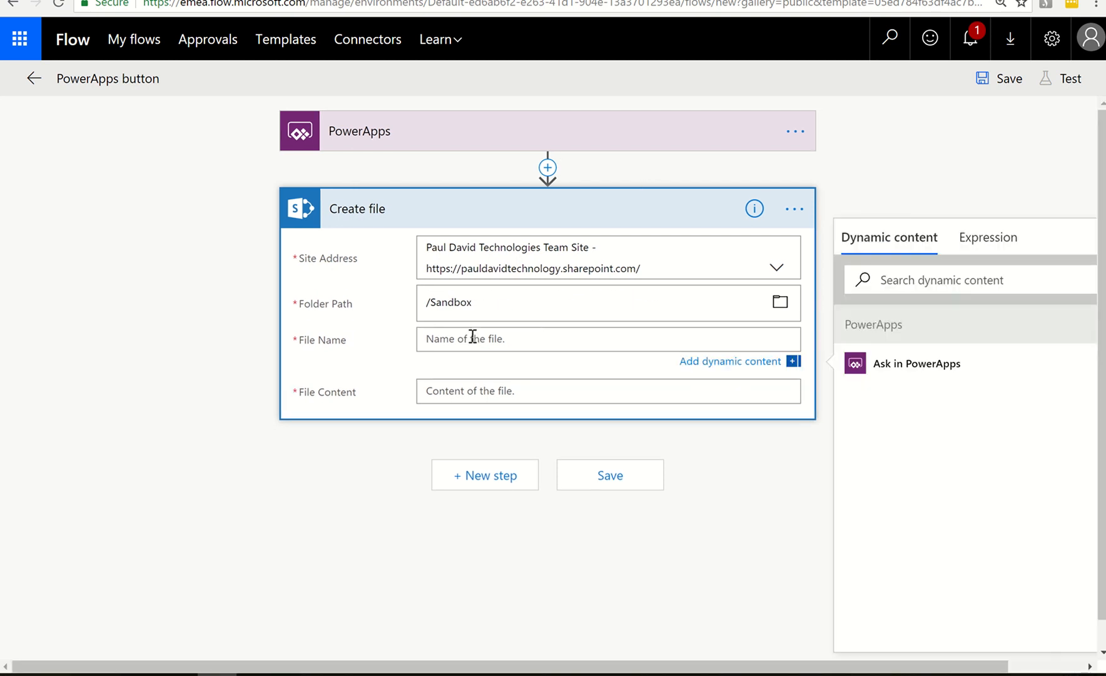
type("test.jpg")
left_click(485, 390)
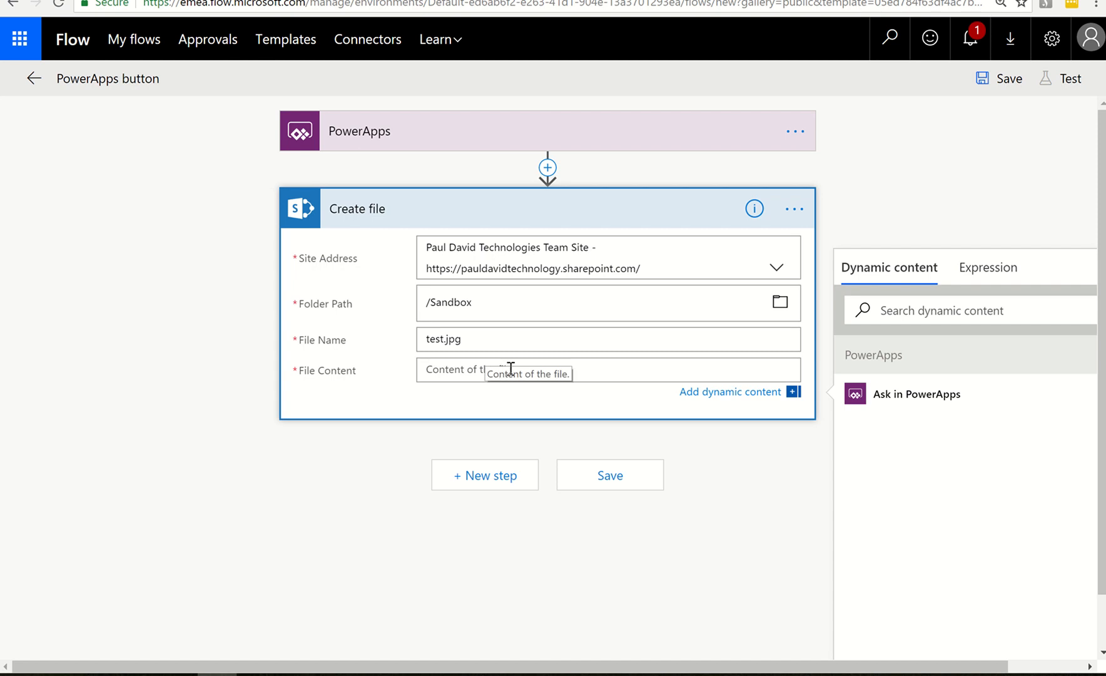
left_click(882, 397)
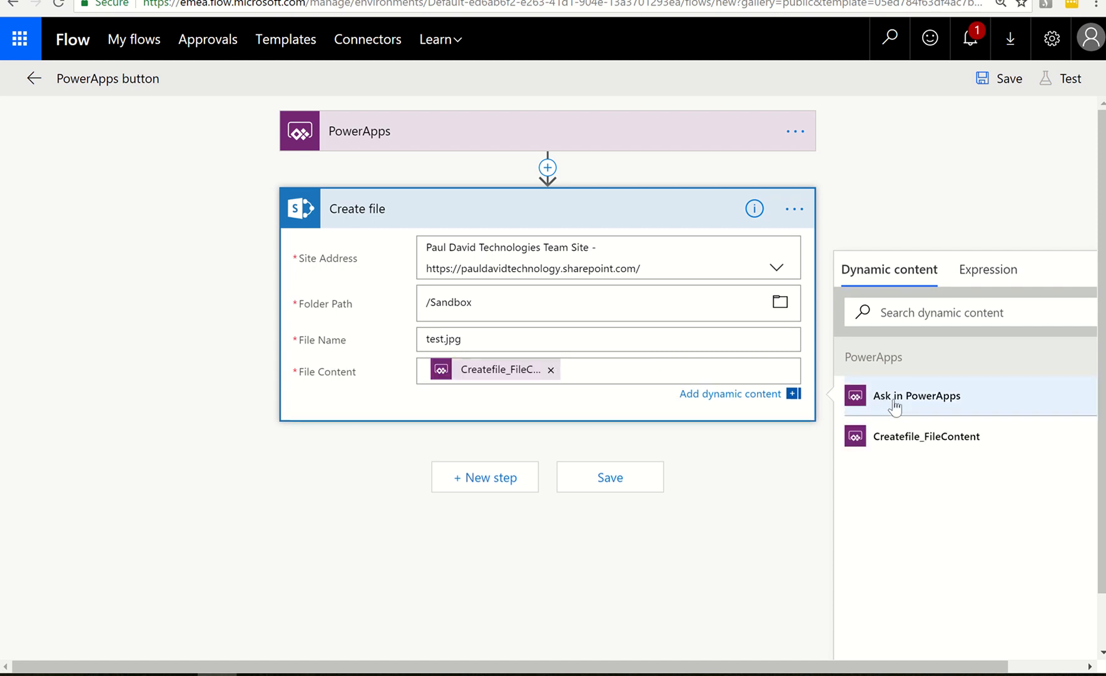
Add a Data Operations Compose action after the Create file action, searching the actions for compose
left_click(459, 477)
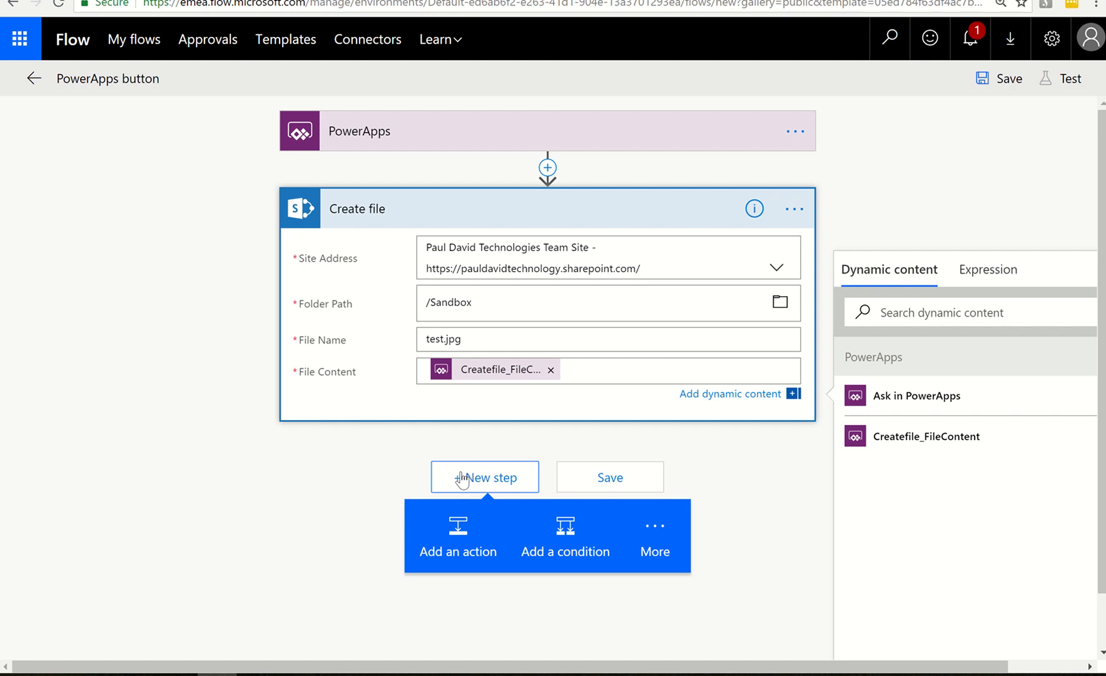
left_click(461, 505)
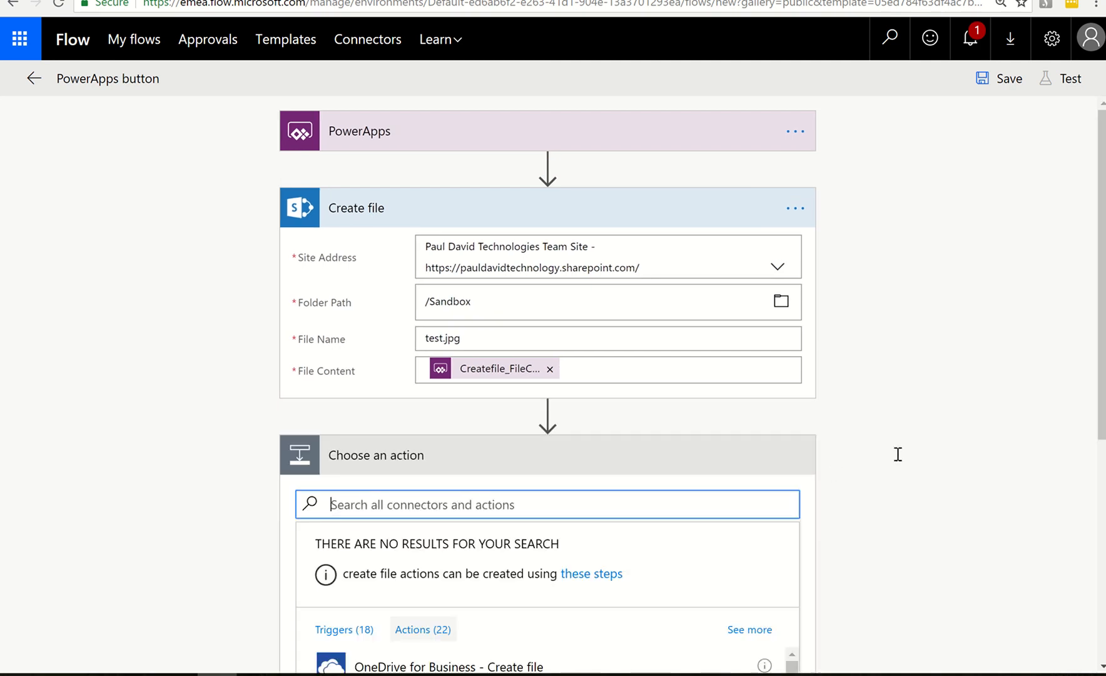
scroll(895, 454, "down", 3)
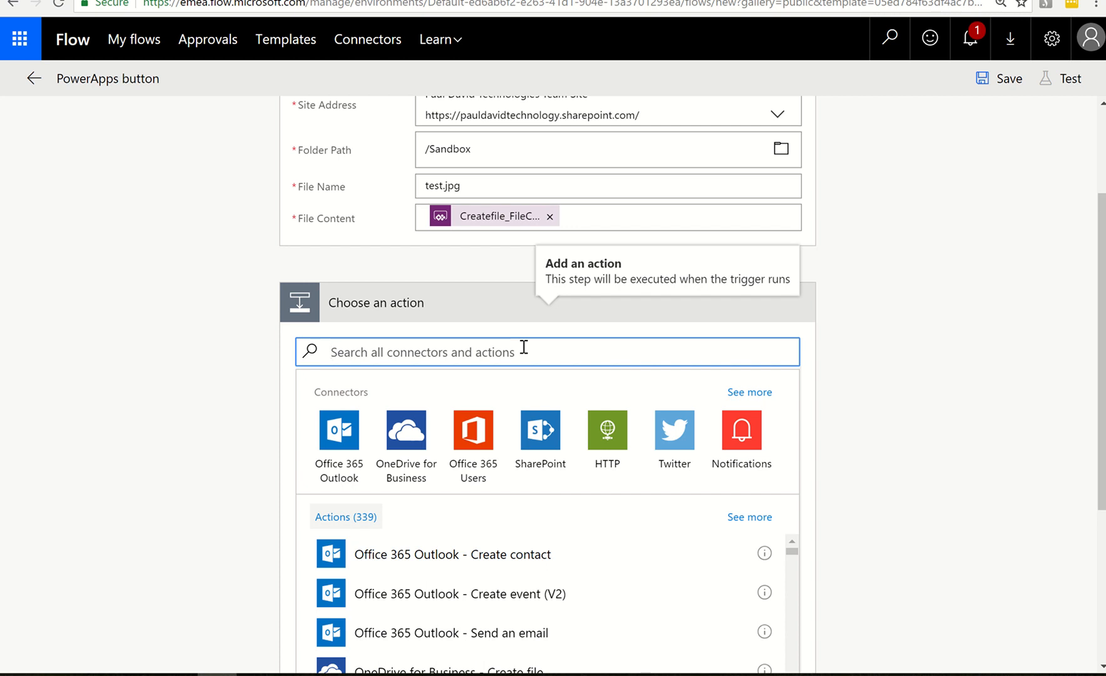
type("compose")
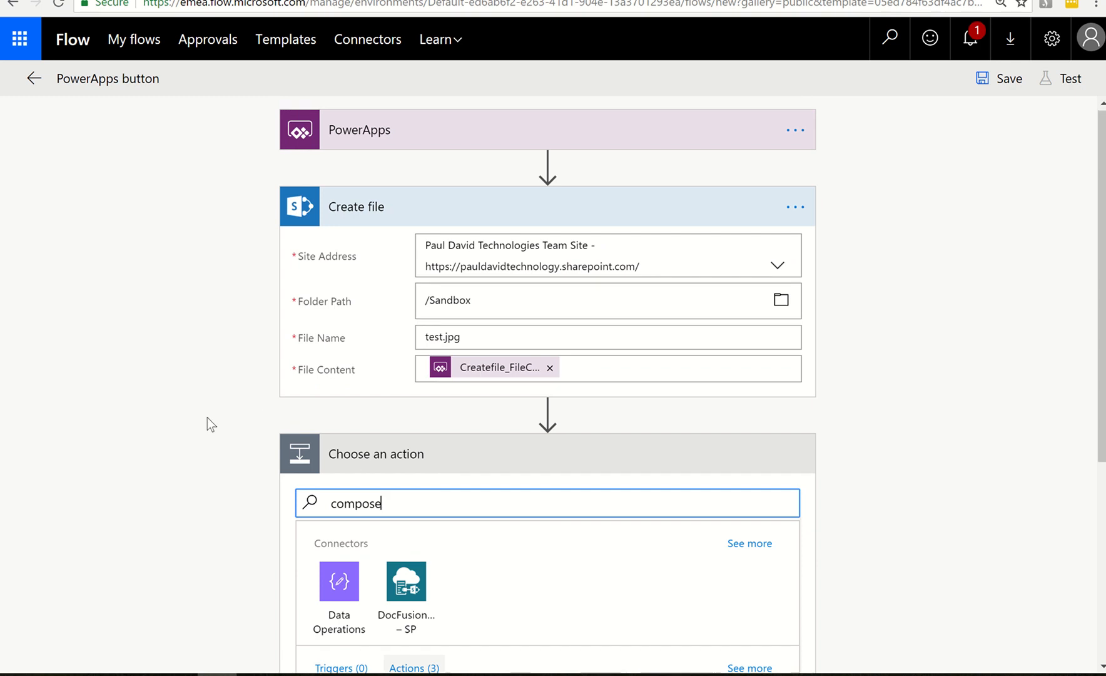
scroll(163, 438, "down", 3)
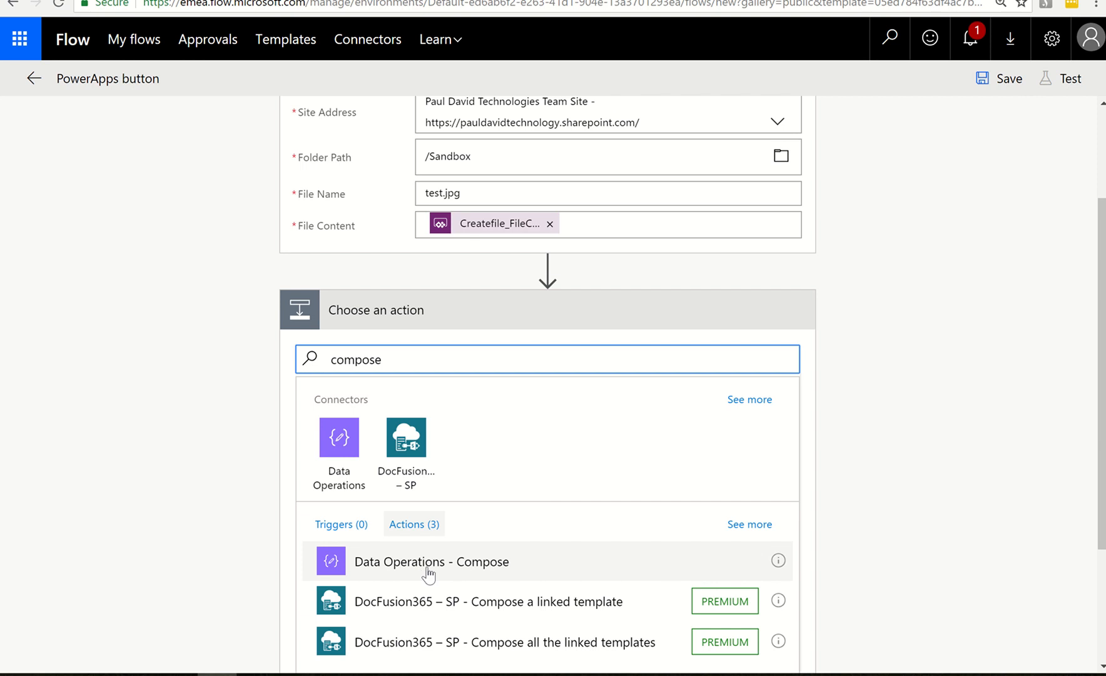
left_click(429, 572)
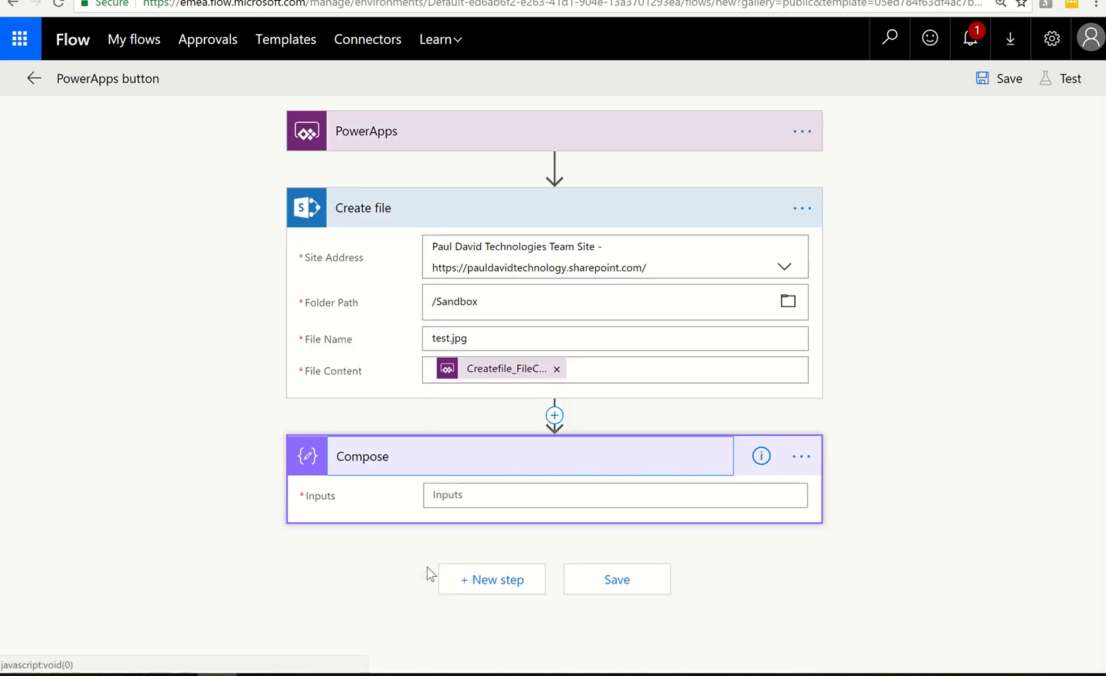
Start an expression with the dataUriToBinary() function for the Compose action's inputs
left_click(470, 500)
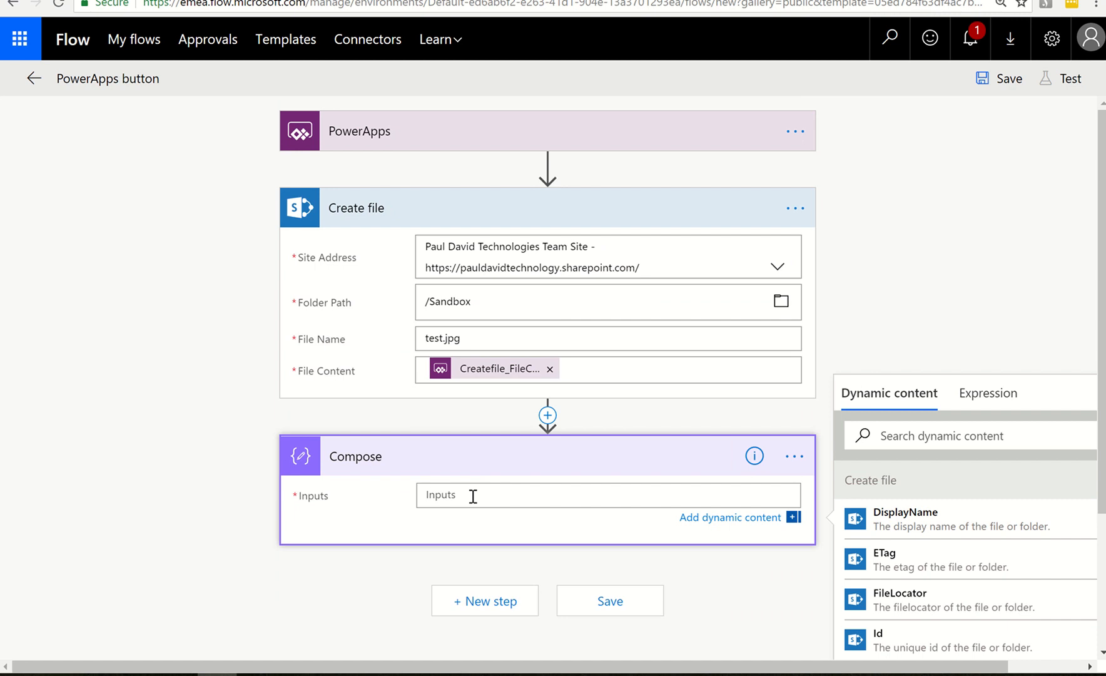
left_click(978, 407)
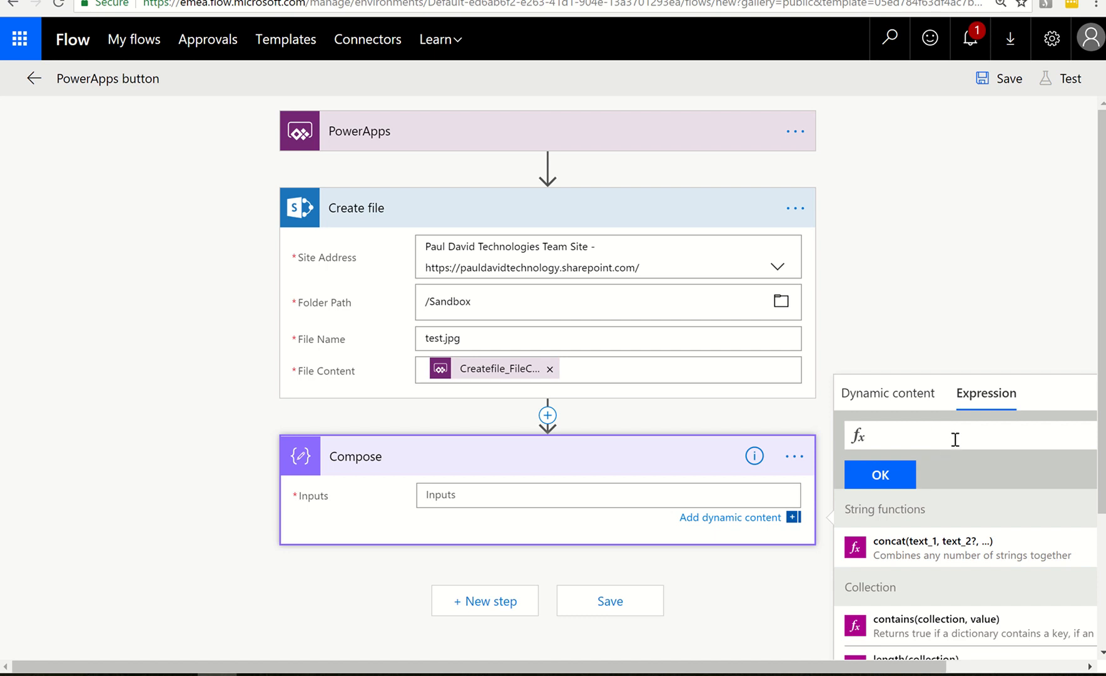
type("data")
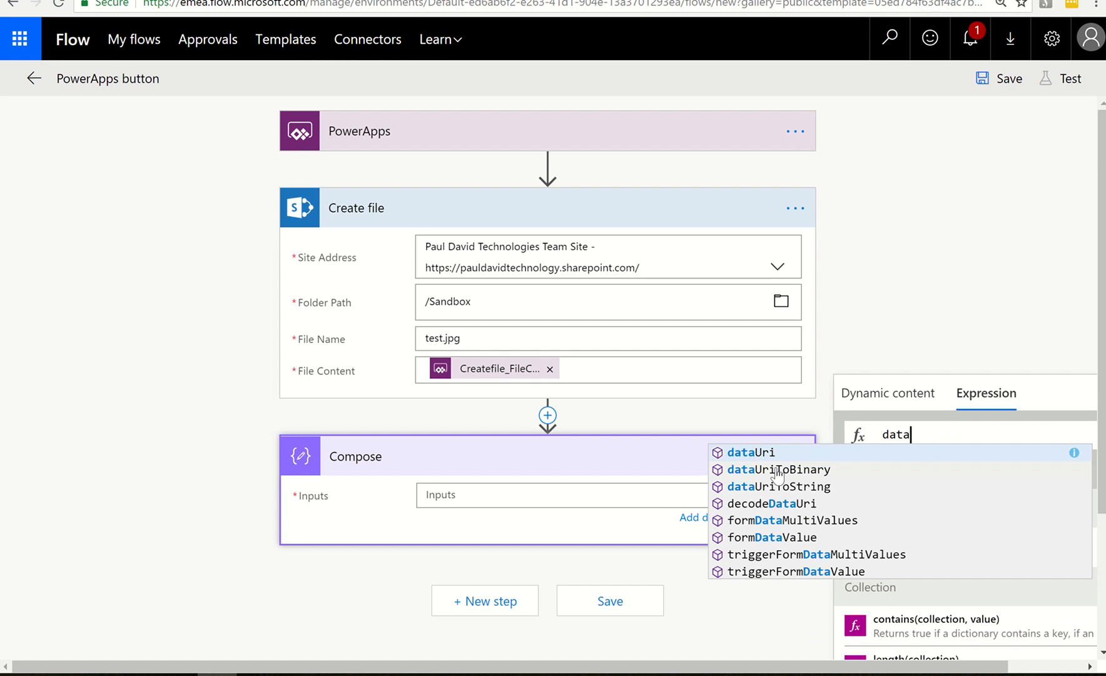
left_click(778, 470)
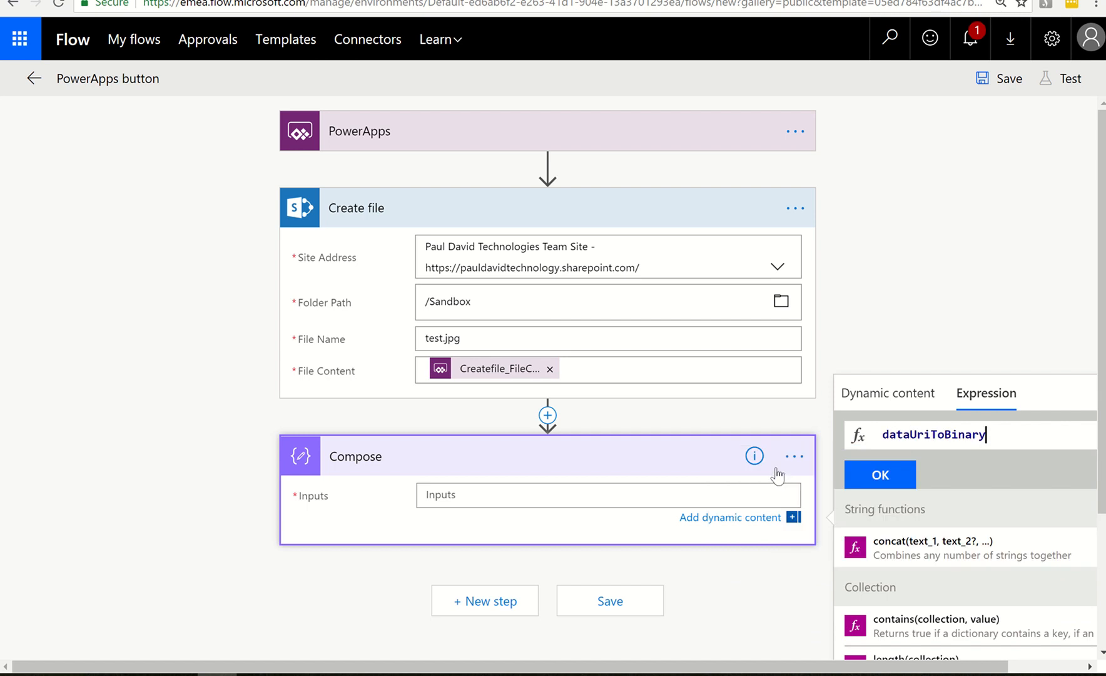
type("(")
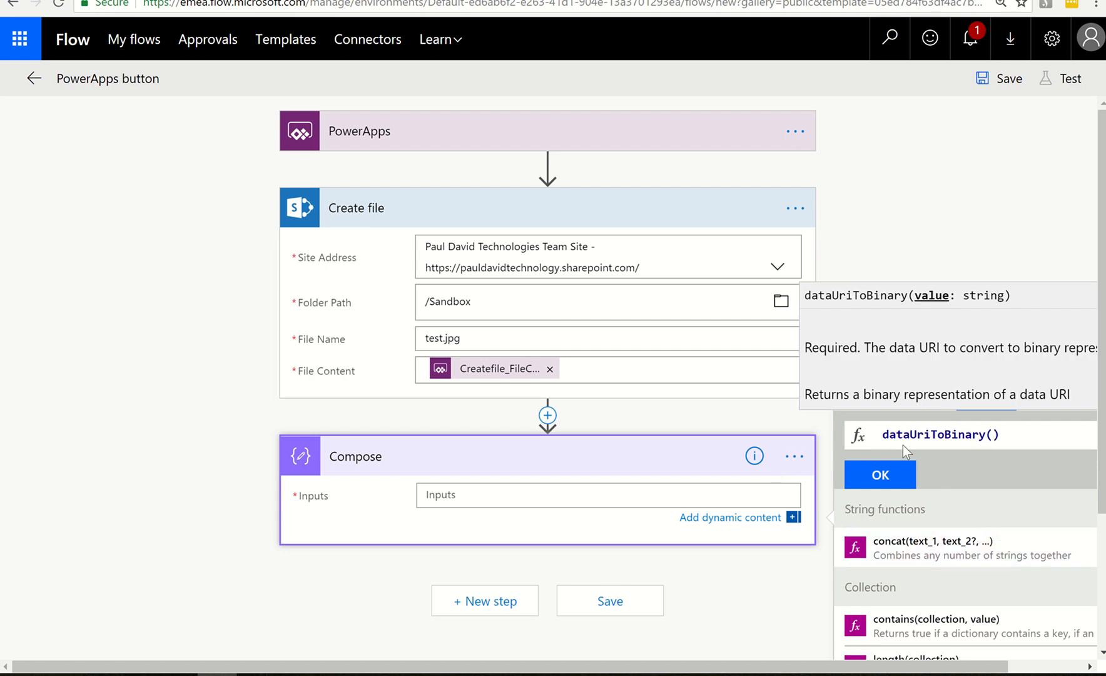
left_click(995, 434)
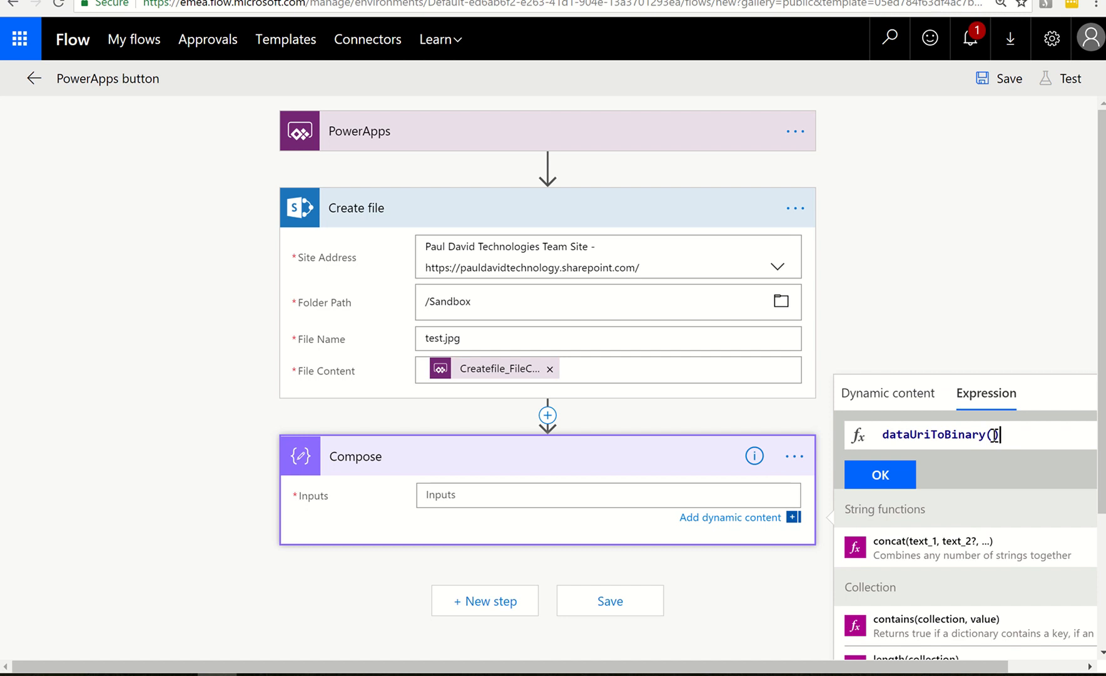
Insert the PowerApps value Createfile_FileContent as the argument of dataUriToBinary and apply the expression to the Compose inputs
left_click(896, 394)
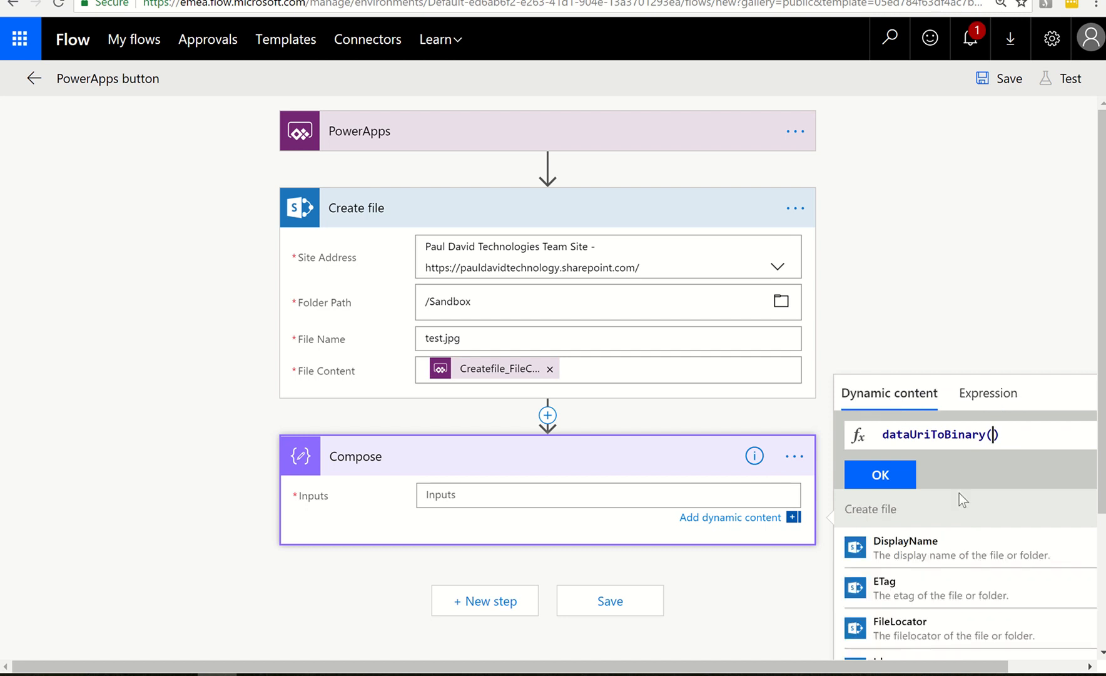
scroll(1001, 553, "down", 4)
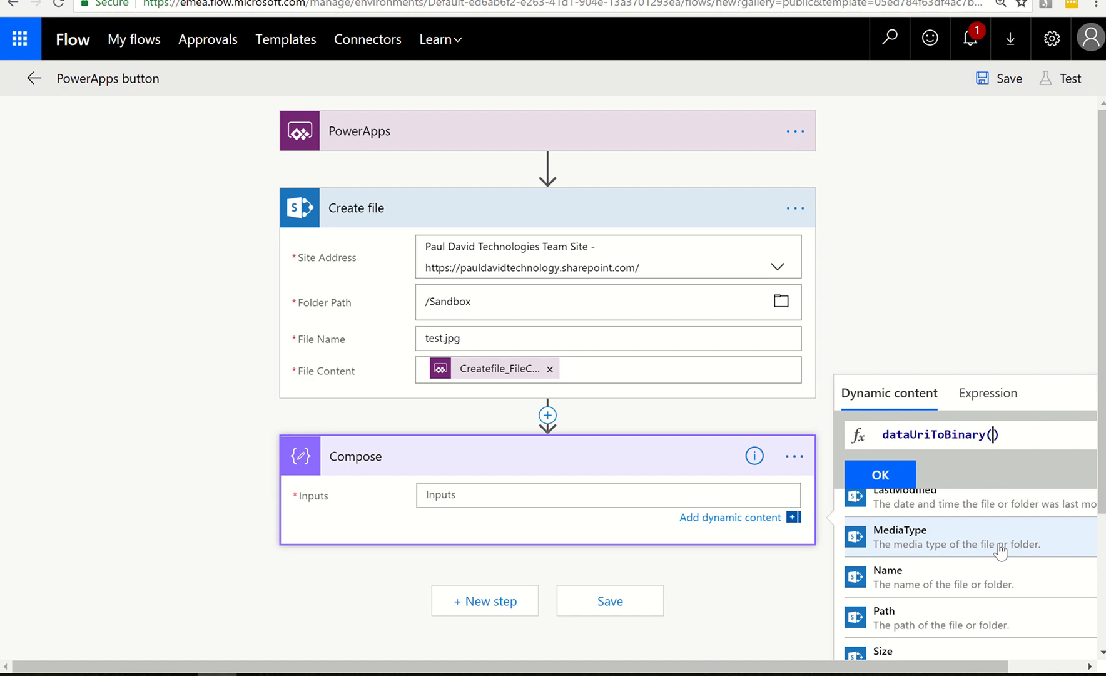
scroll(1001, 553, "up", 4)
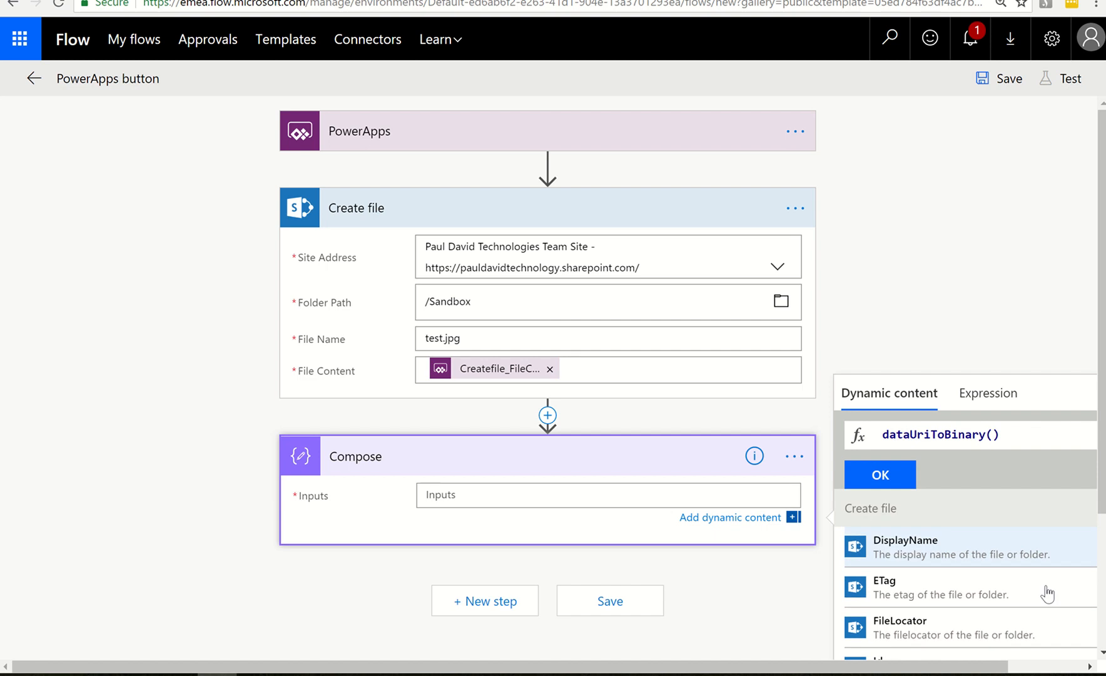
left_click(1068, 667)
scroll(1067, 548, "down", 3)
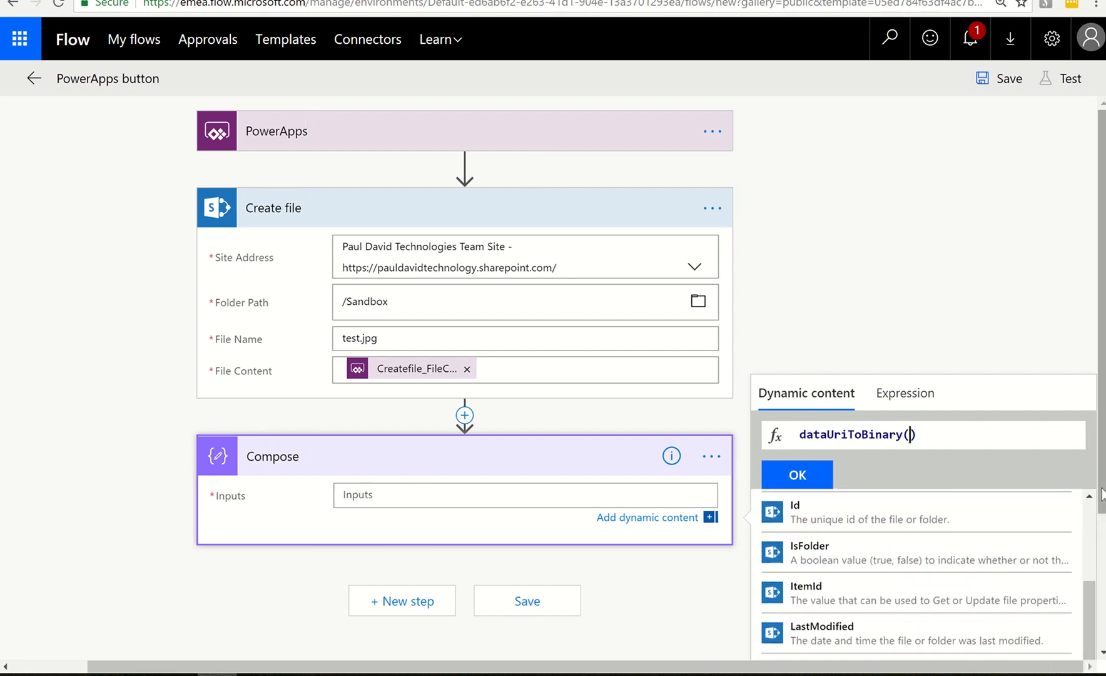
scroll(1101, 495, "down", 3)
scroll(1019, 529, "down", 3)
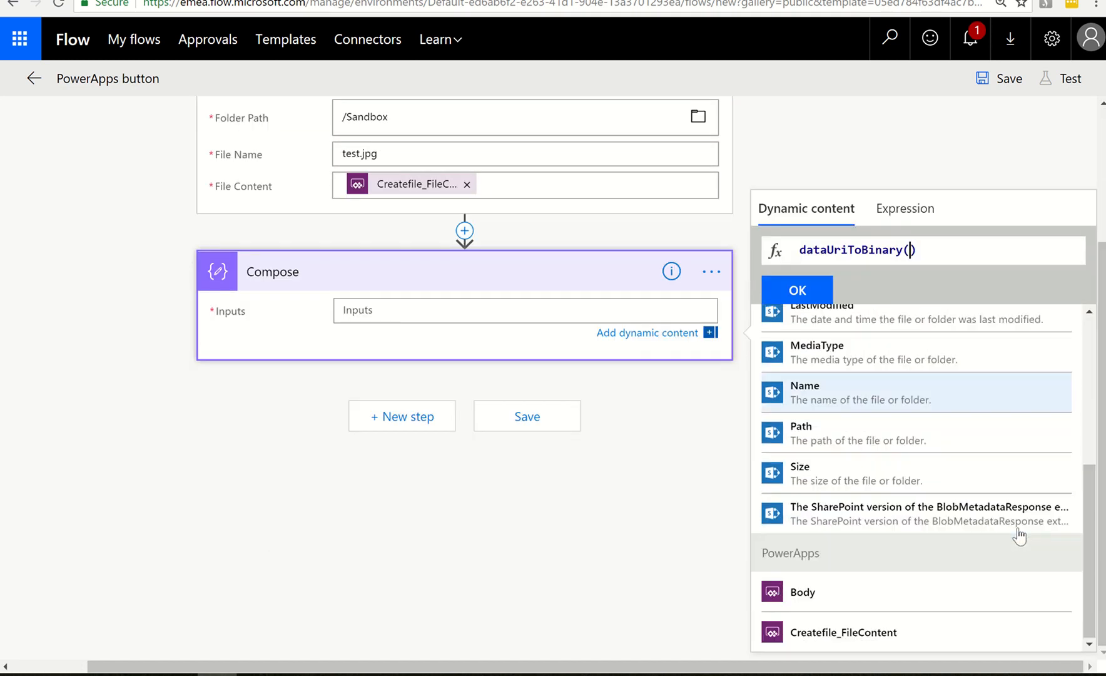
left_click(844, 633)
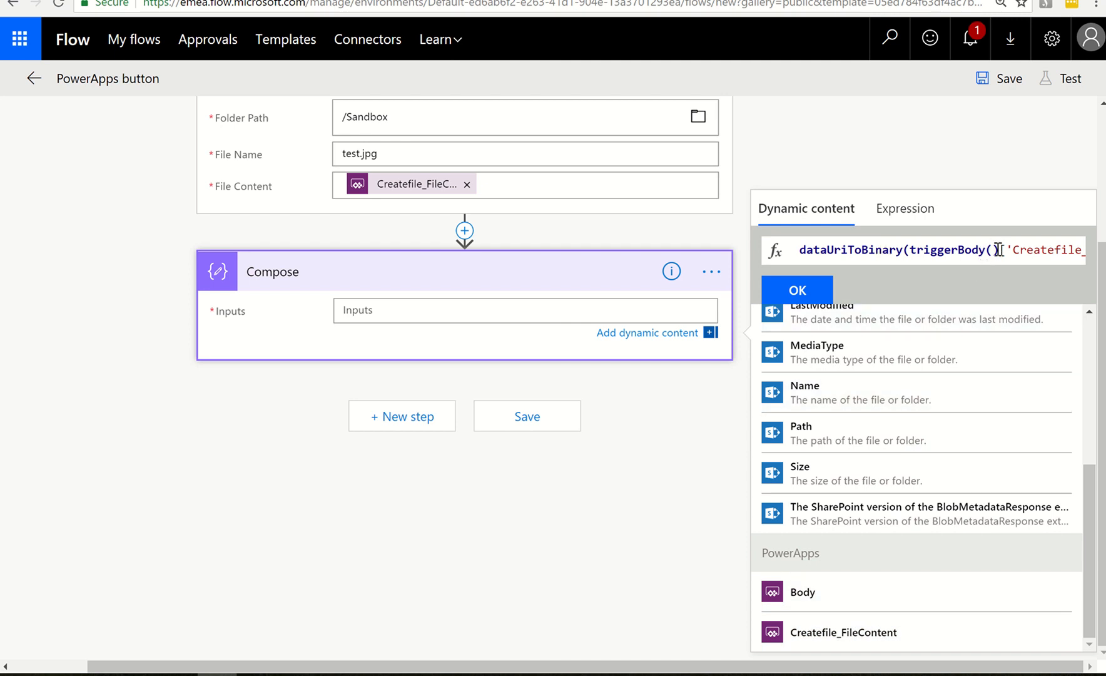
left_click_drag(1074, 249, 1087, 256)
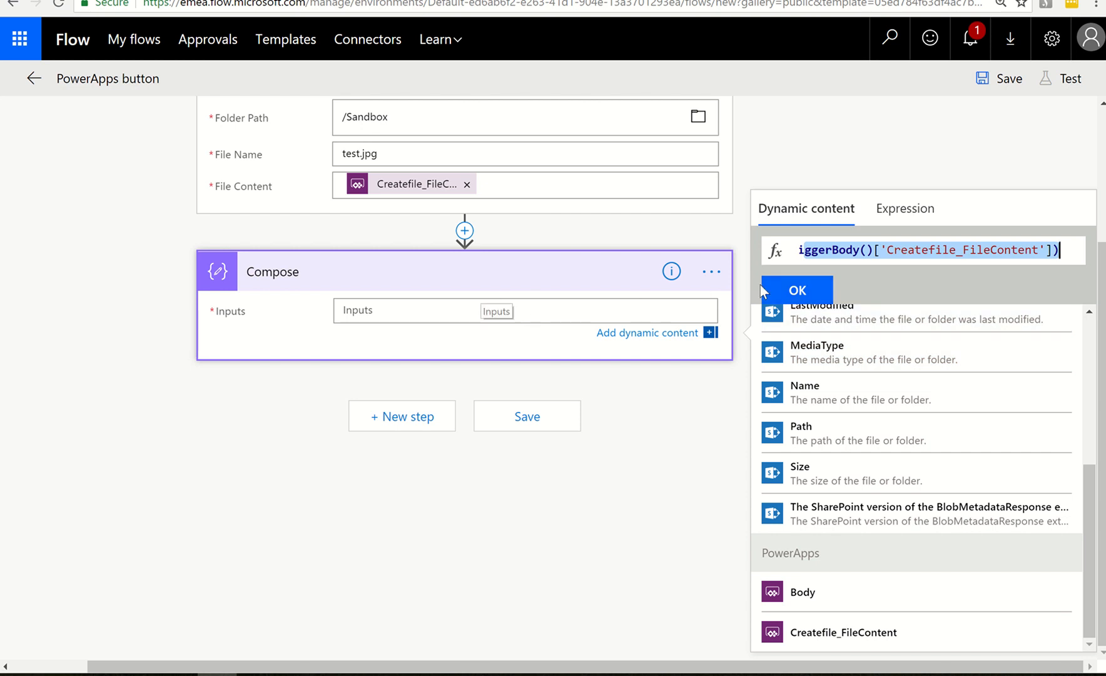
left_click(796, 291)
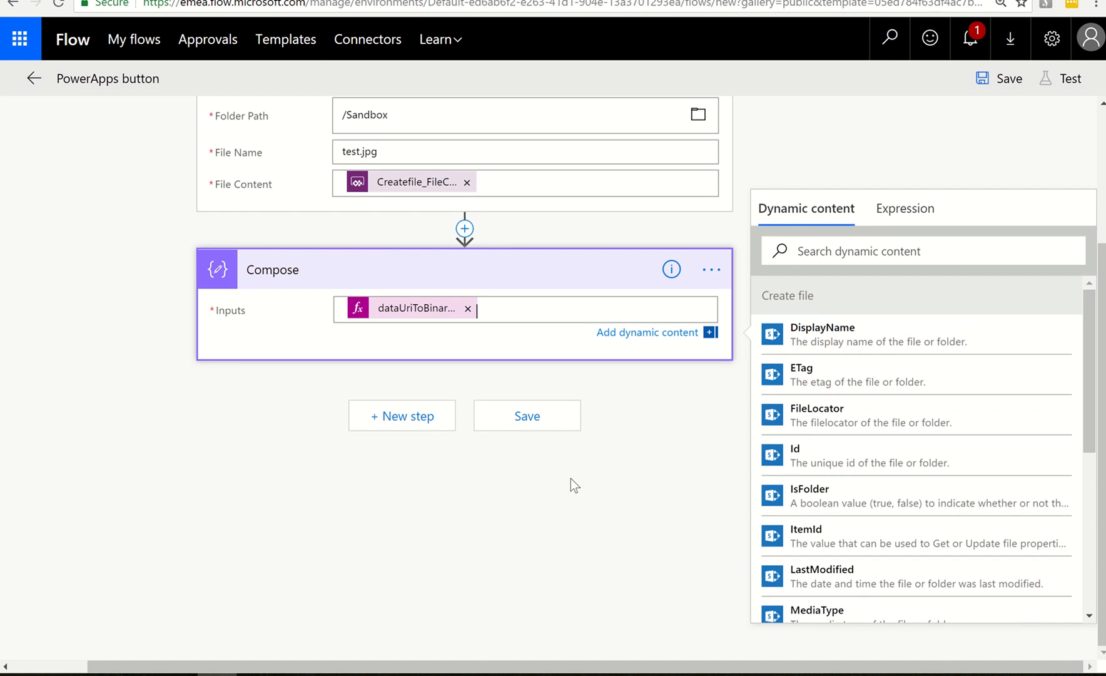
Add a Computer Vision API Analyze Image action after the Compose action, searching the actions for computer vision
left_click(388, 418)
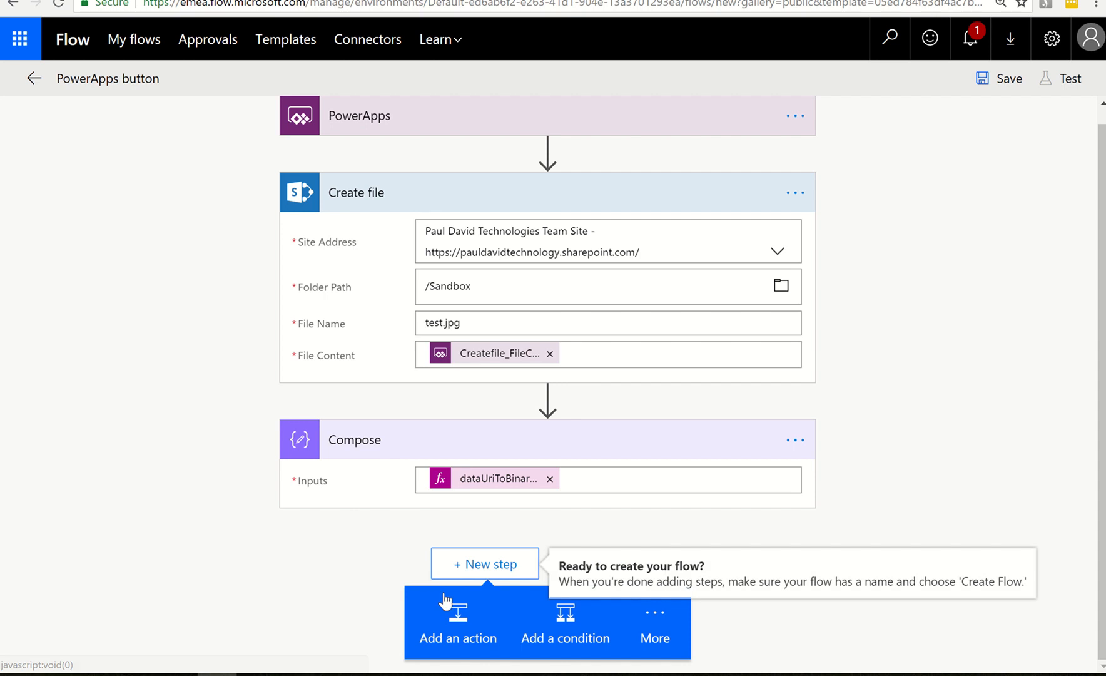
left_click(457, 627)
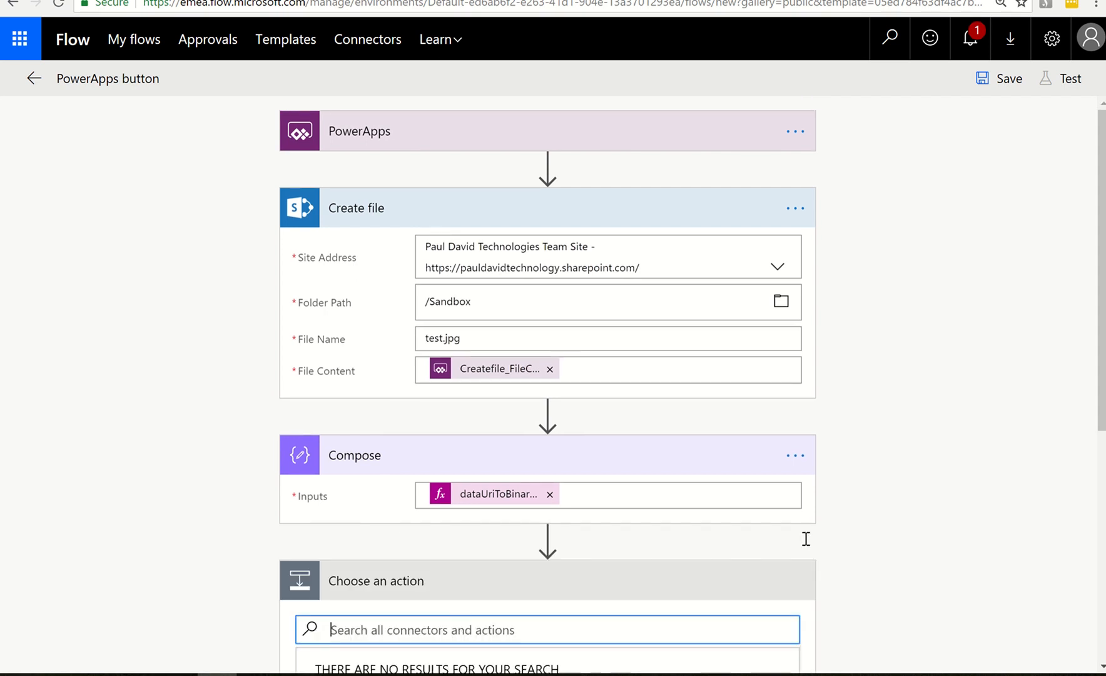
scroll(538, 608, "down", 7)
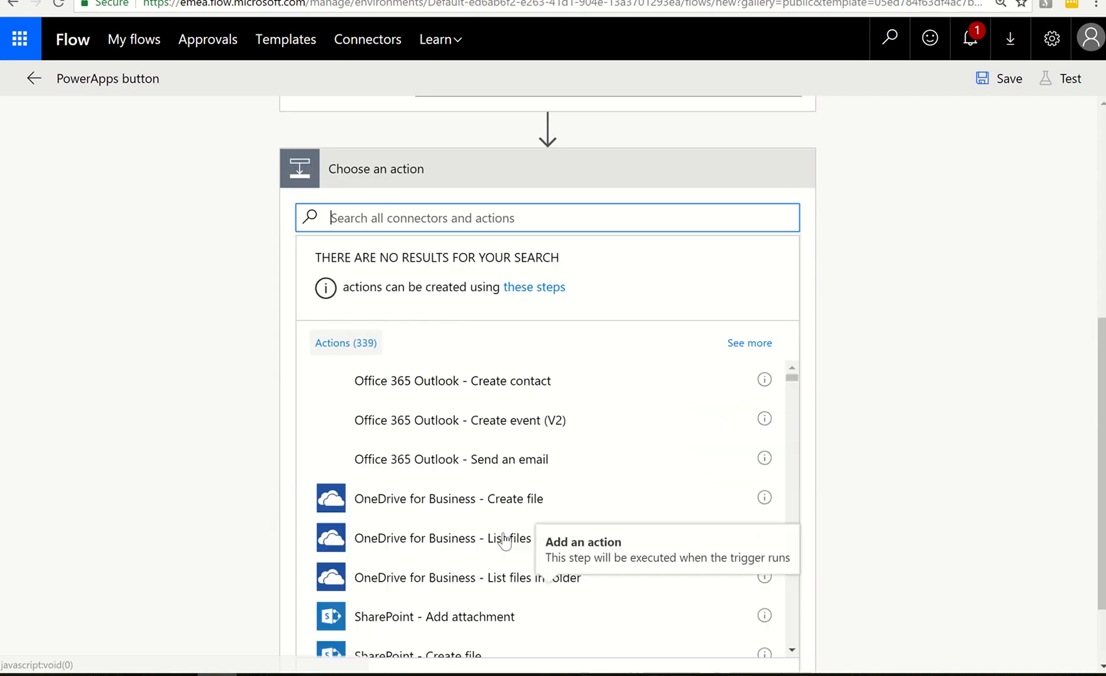
left_click(445, 224)
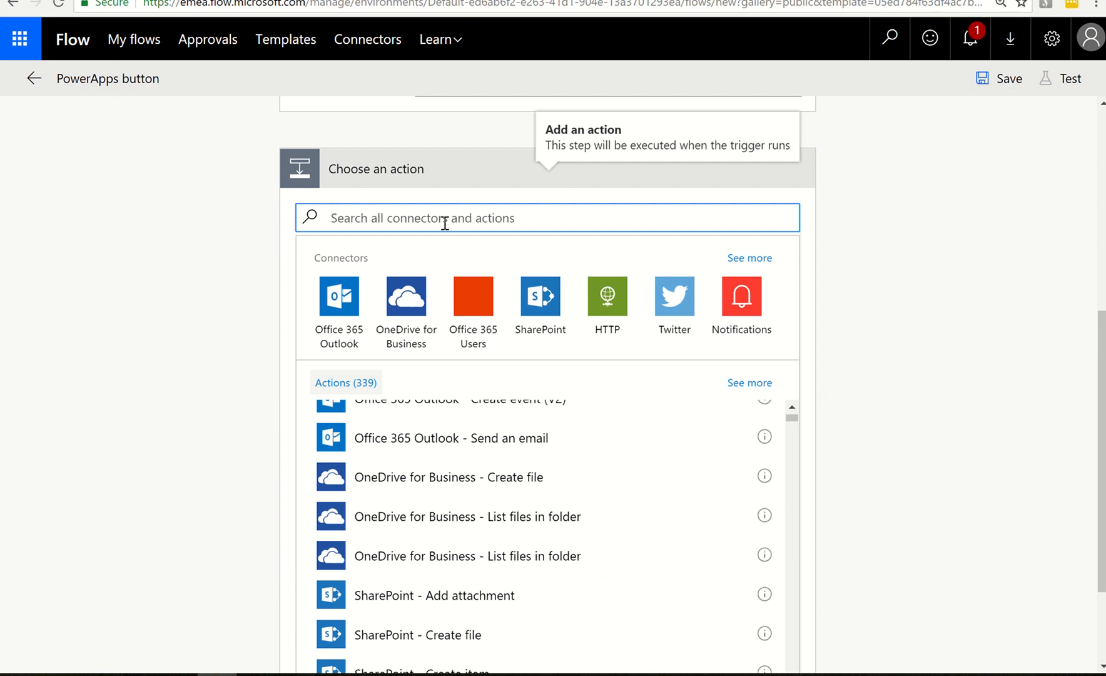
type("computer")
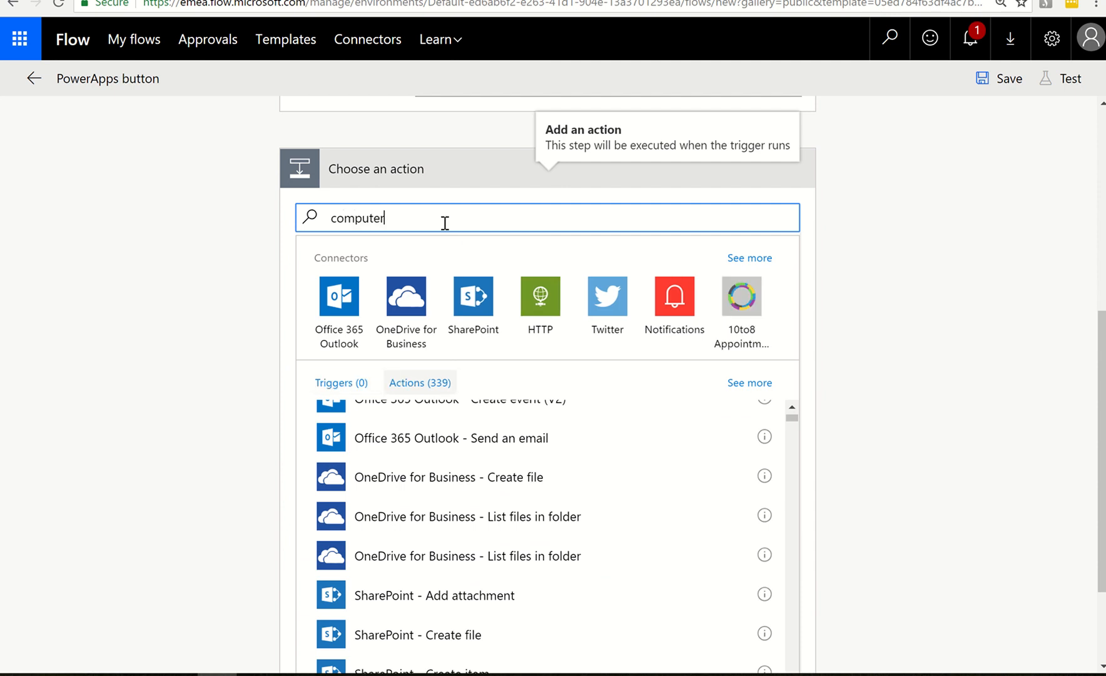
type(" vision")
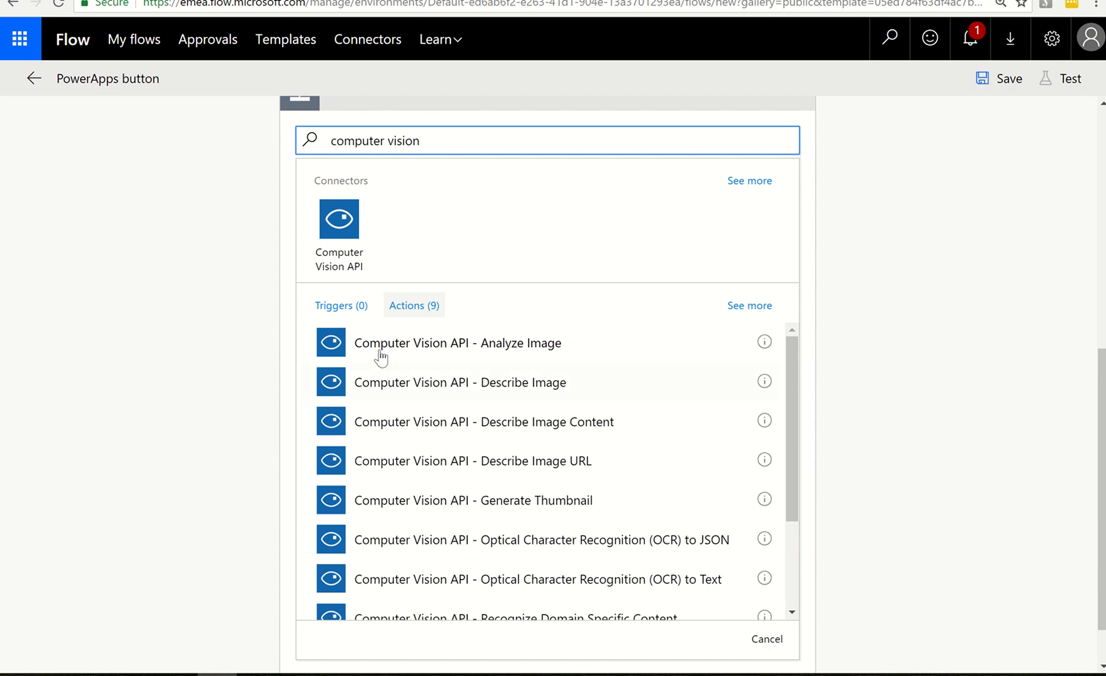
left_click(513, 360)
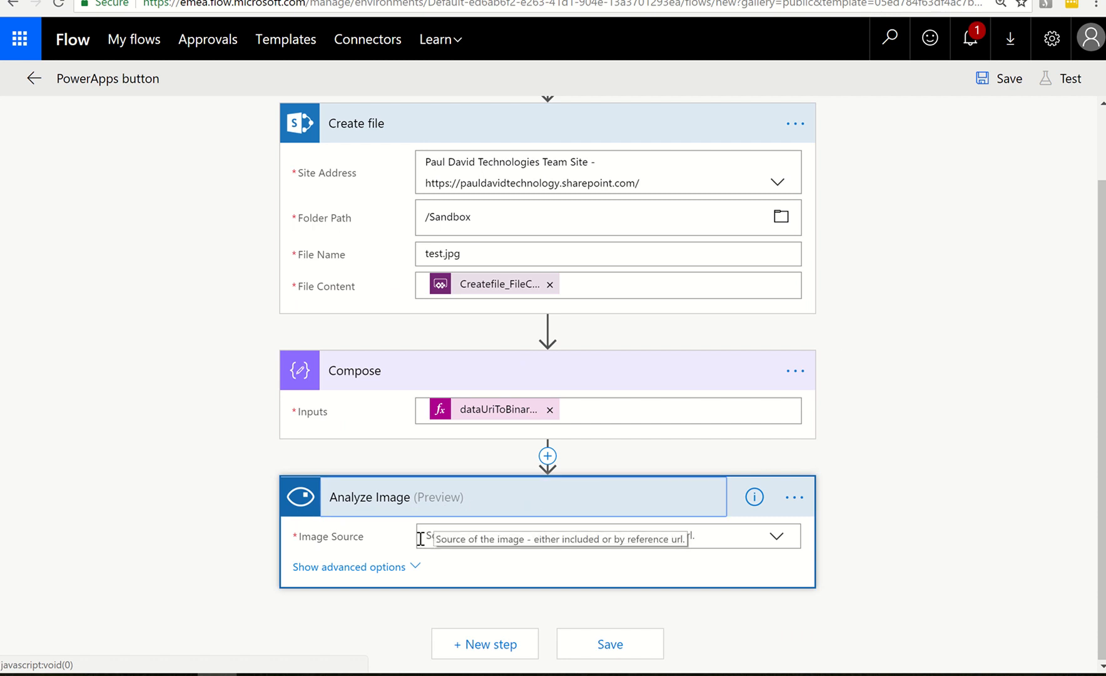
Set the Analyze Image action's image source to Image Content and supply the Compose Output as its image content
left_click(776, 538)
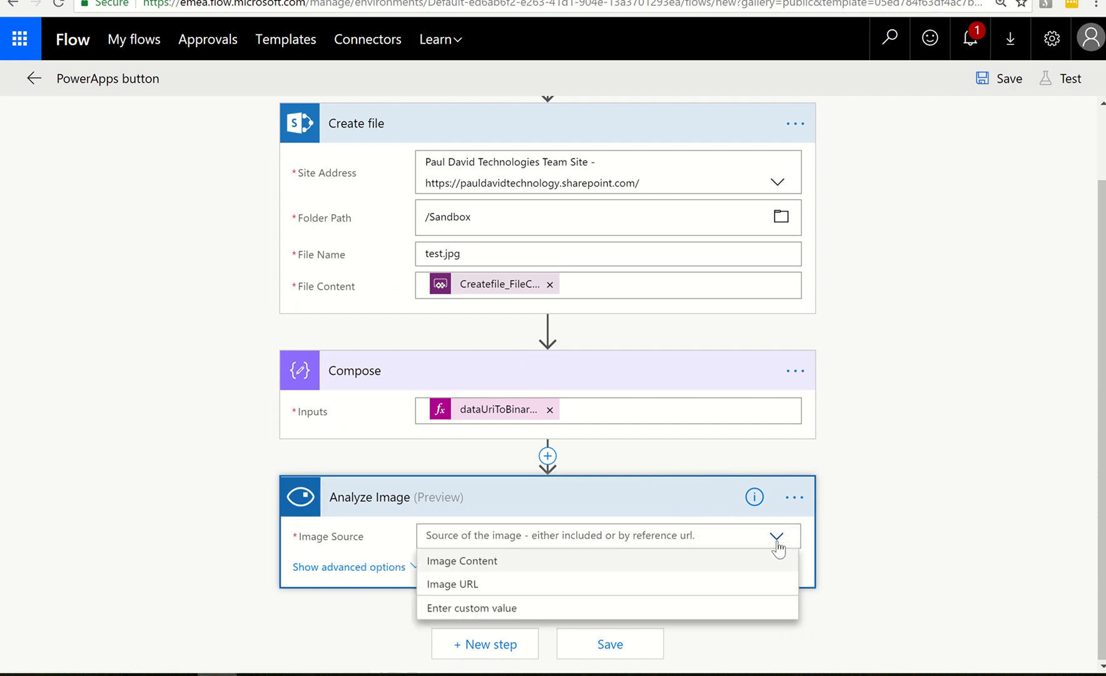
left_click(495, 560)
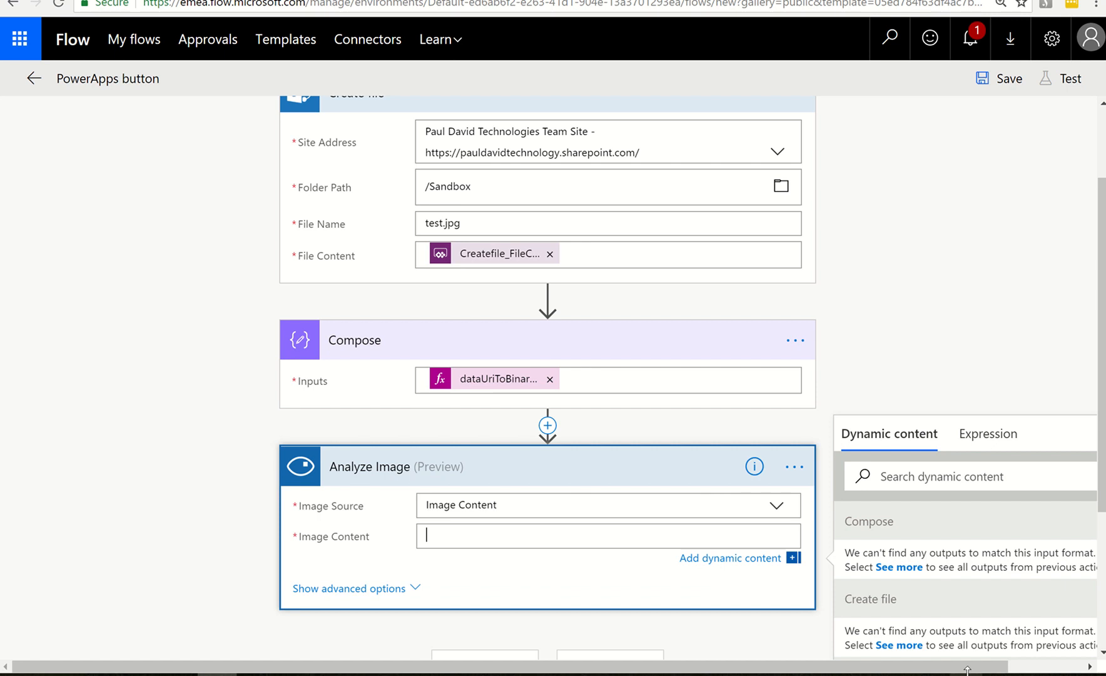
left_click(1022, 670)
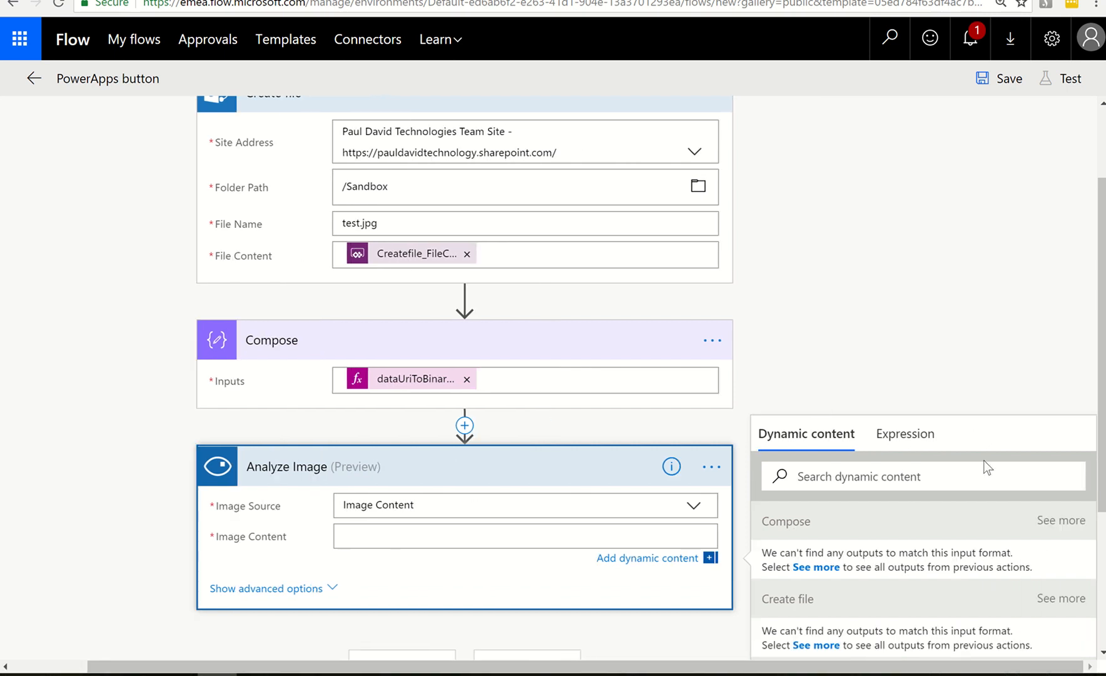
scroll(983, 457, "down", 4)
scroll(983, 458, "up", 1)
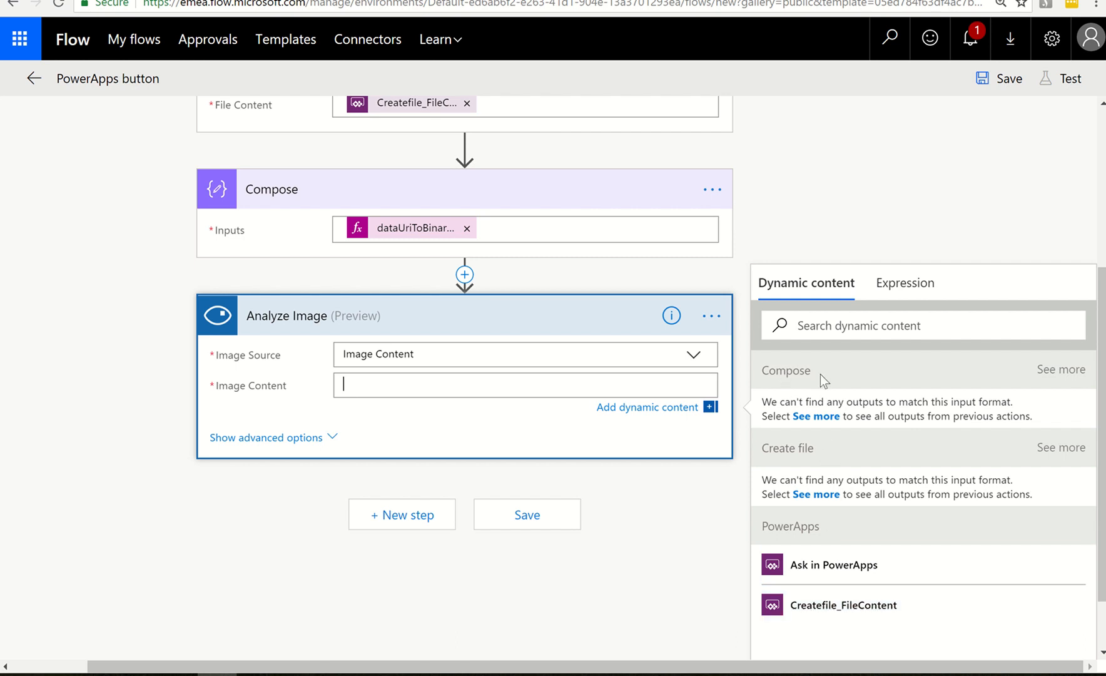
left_click(1057, 376)
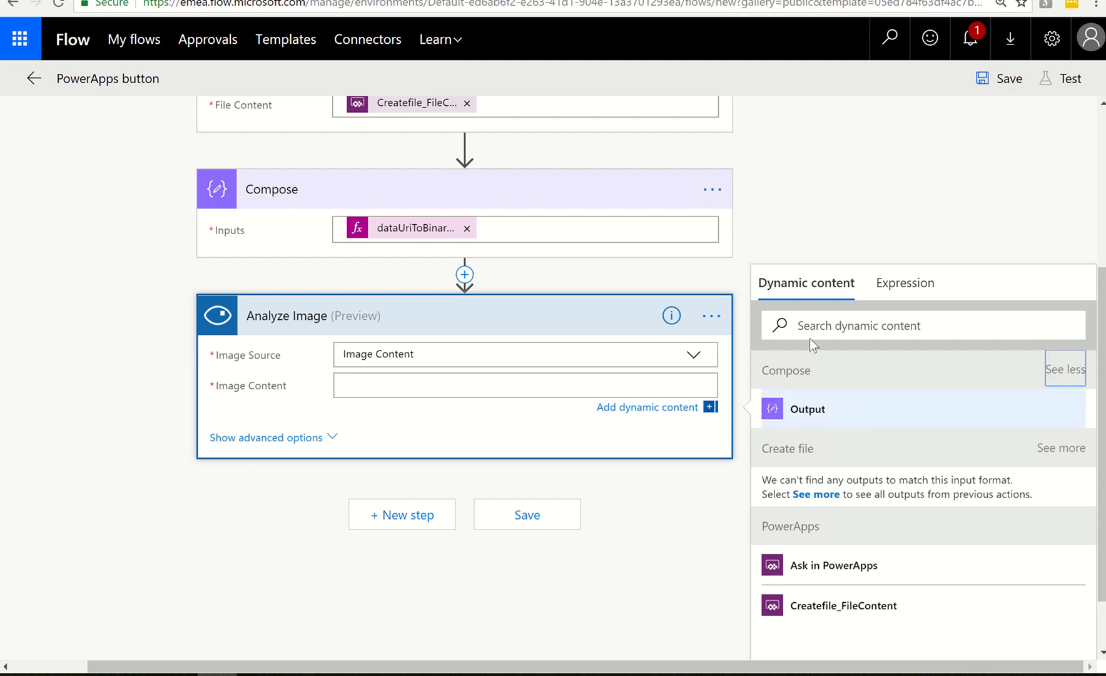
left_click(807, 416)
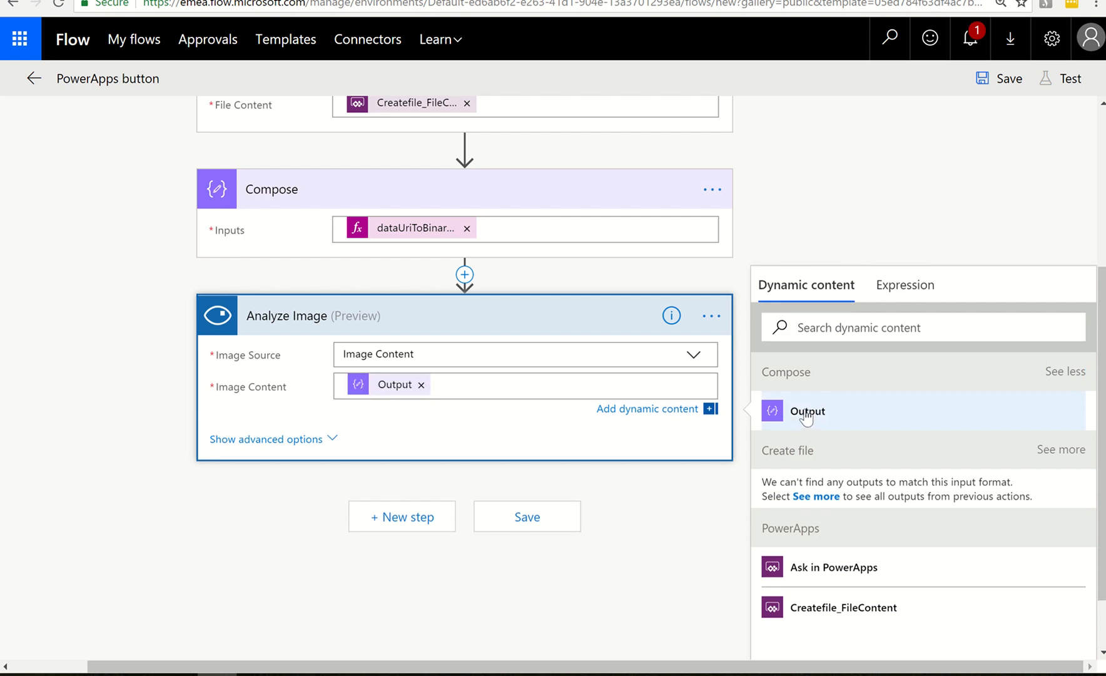
left_click(627, 489)
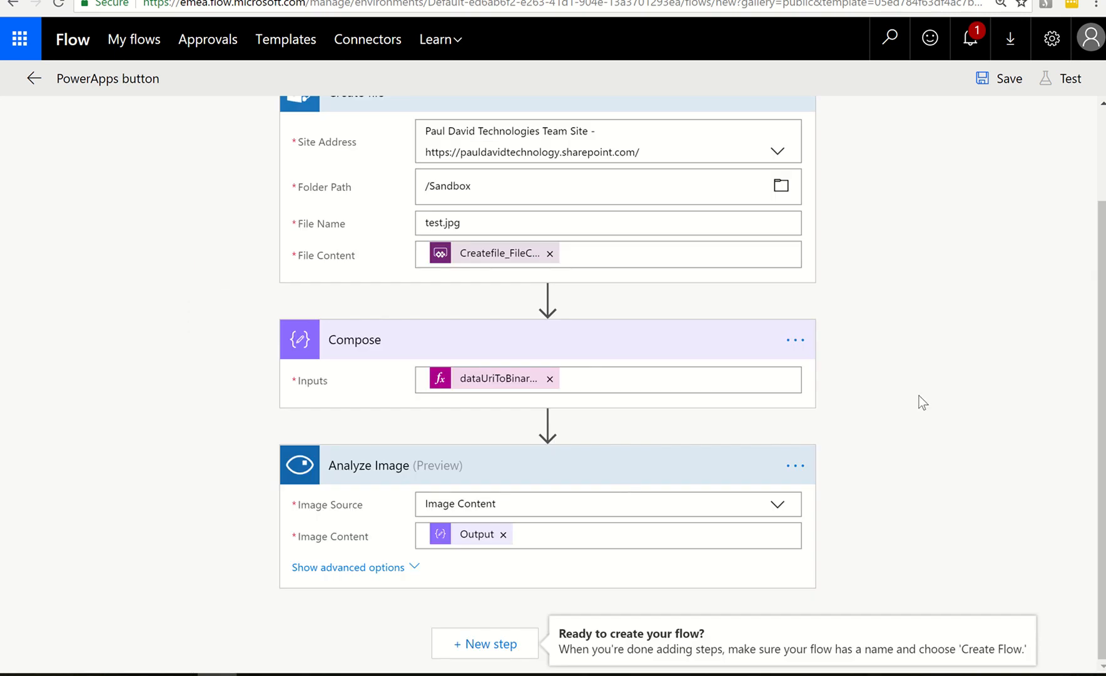
Add a Respond to PowerApps action after Analyze Image, searching the actions for powerapp, and show its available output types
scroll(920, 400, "up", 2)
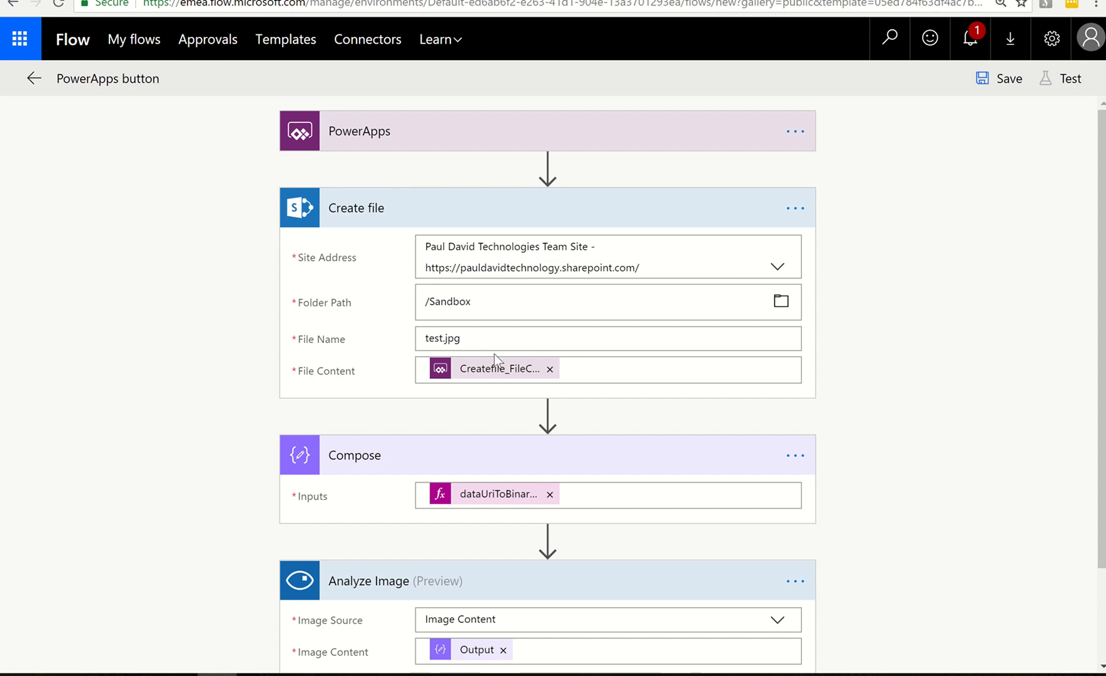
scroll(497, 357, "down", 2)
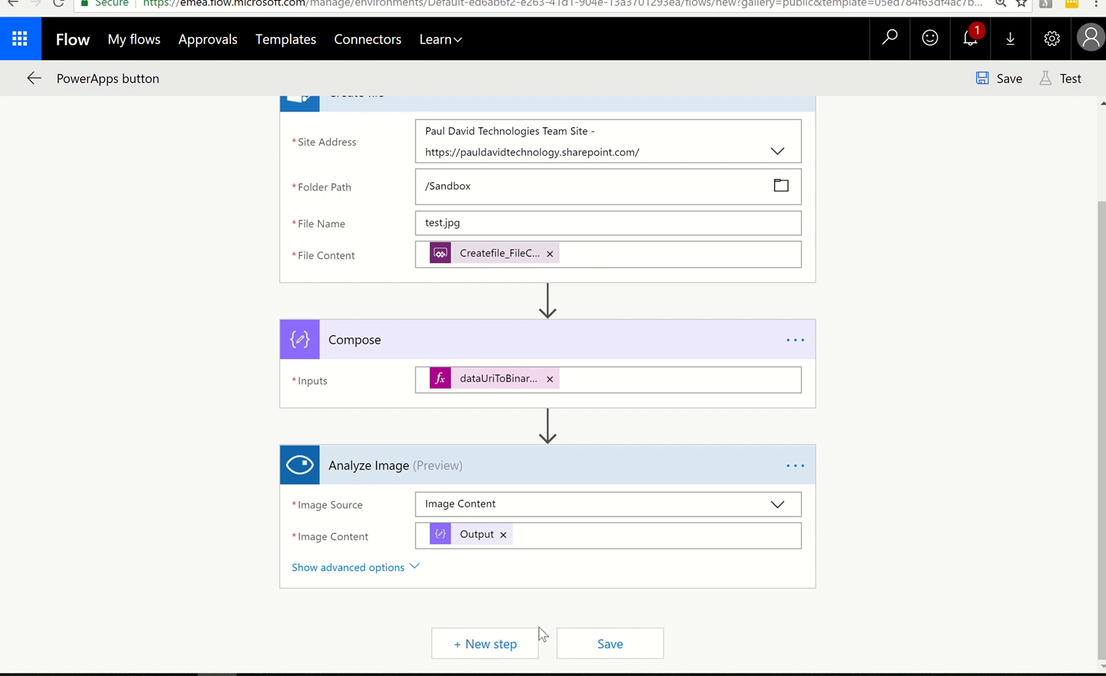
left_click(507, 645)
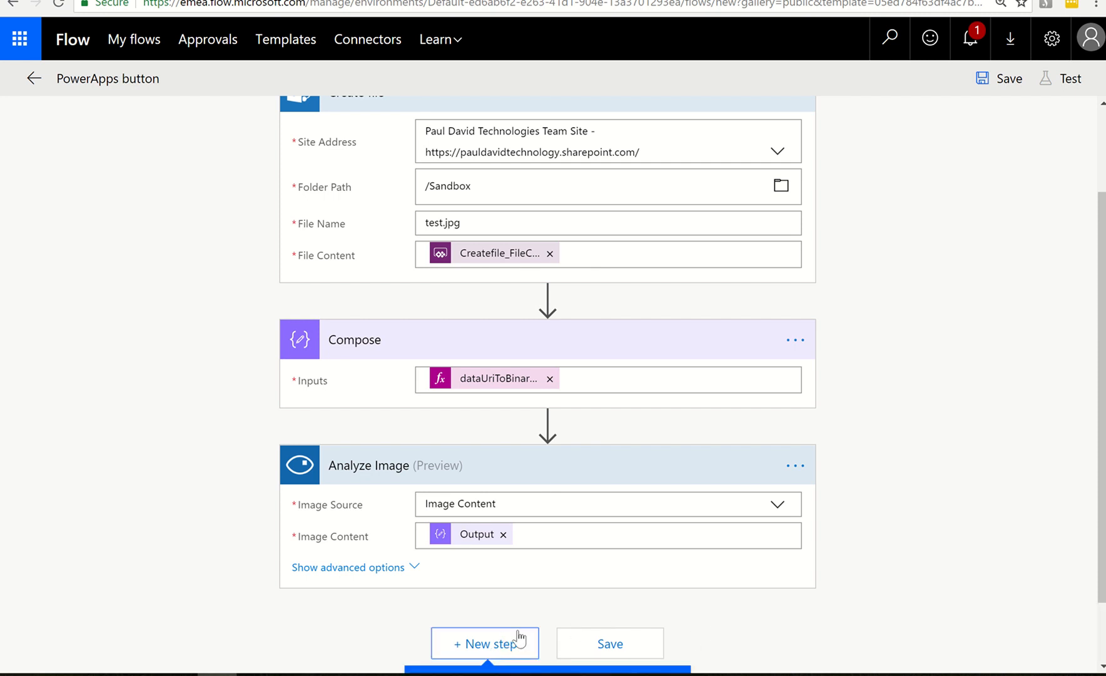
scroll(547, 616, "down", 2)
left_click(467, 631)
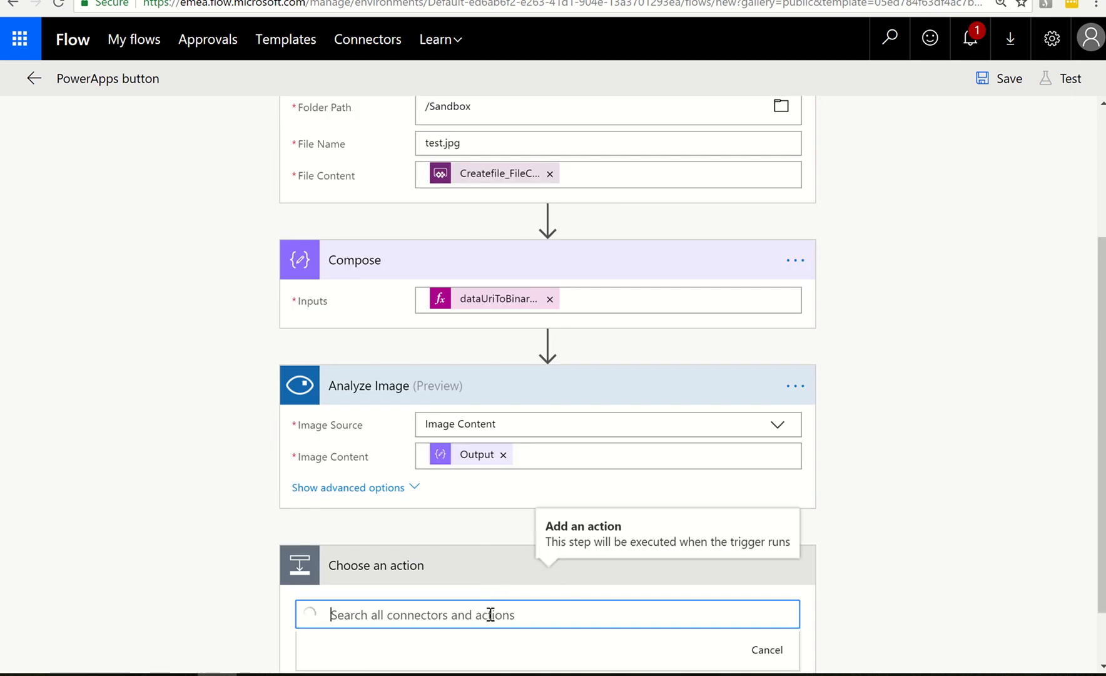
type("power")
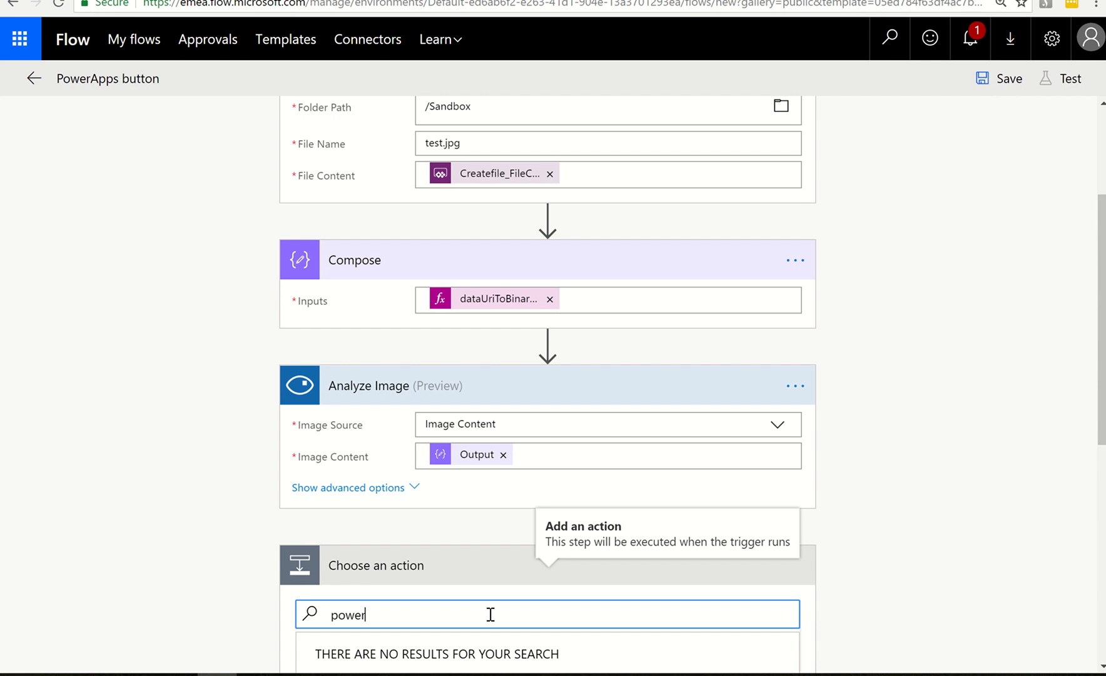
type("app")
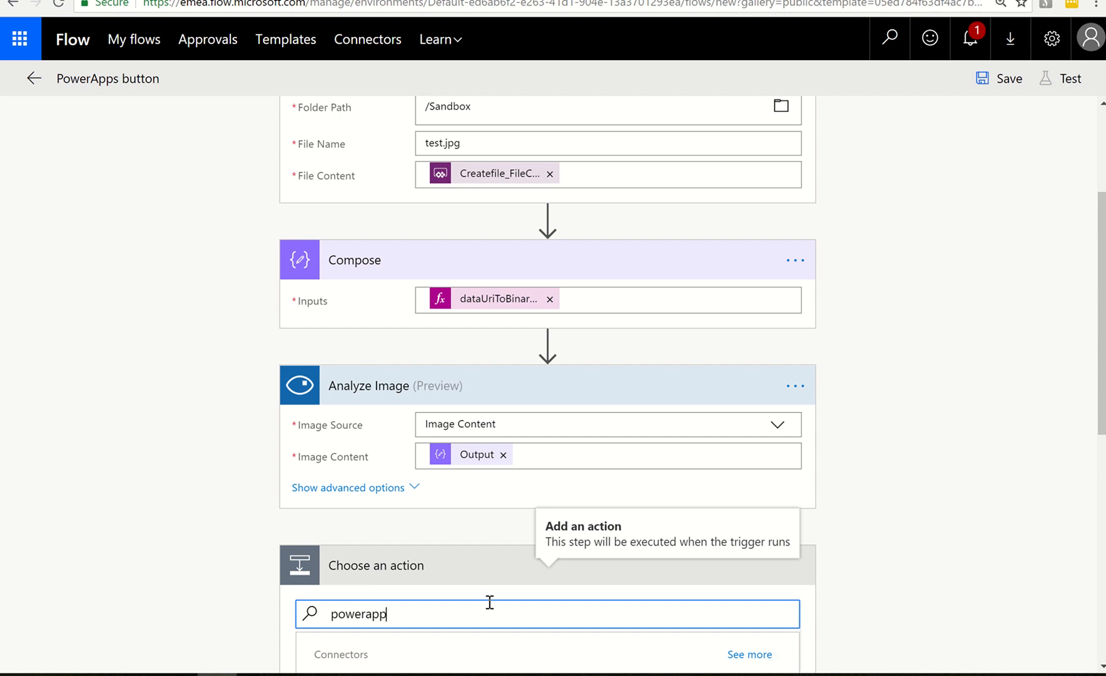
scroll(738, 544, "down", 1)
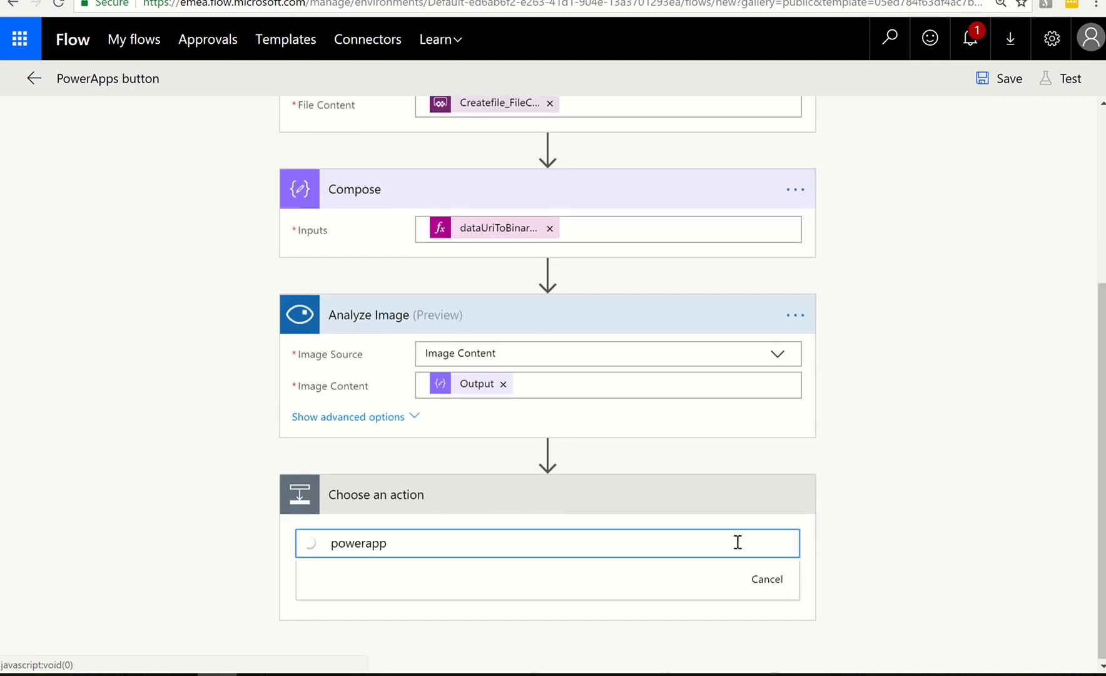
scroll(720, 544, "down", 1)
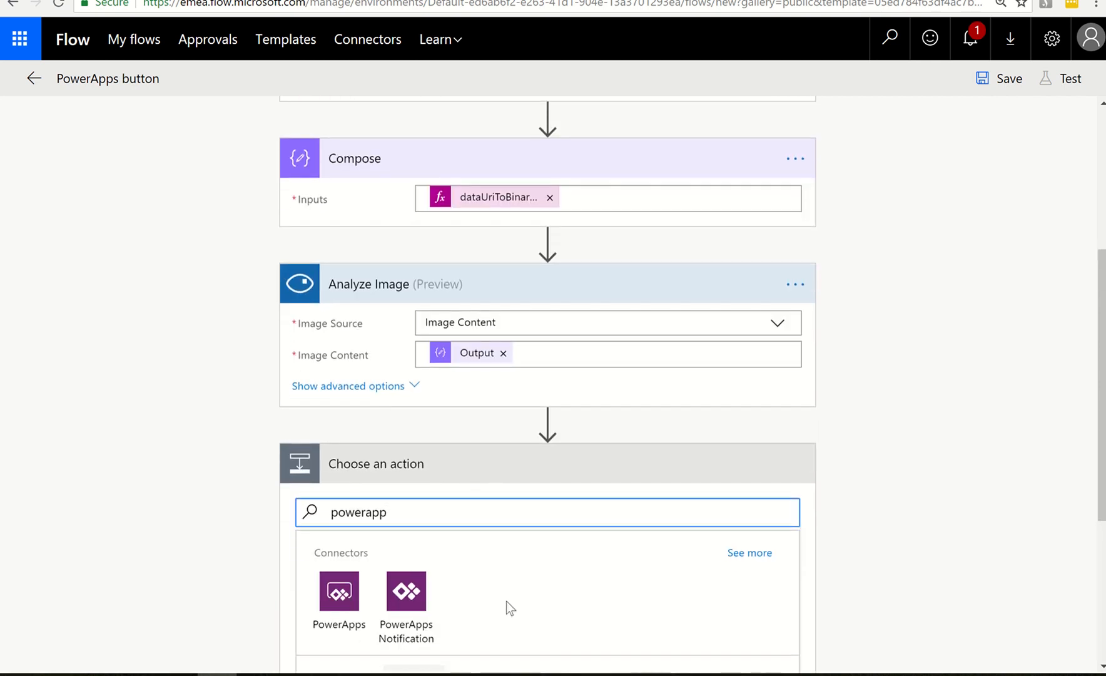
scroll(506, 600, "down", 5)
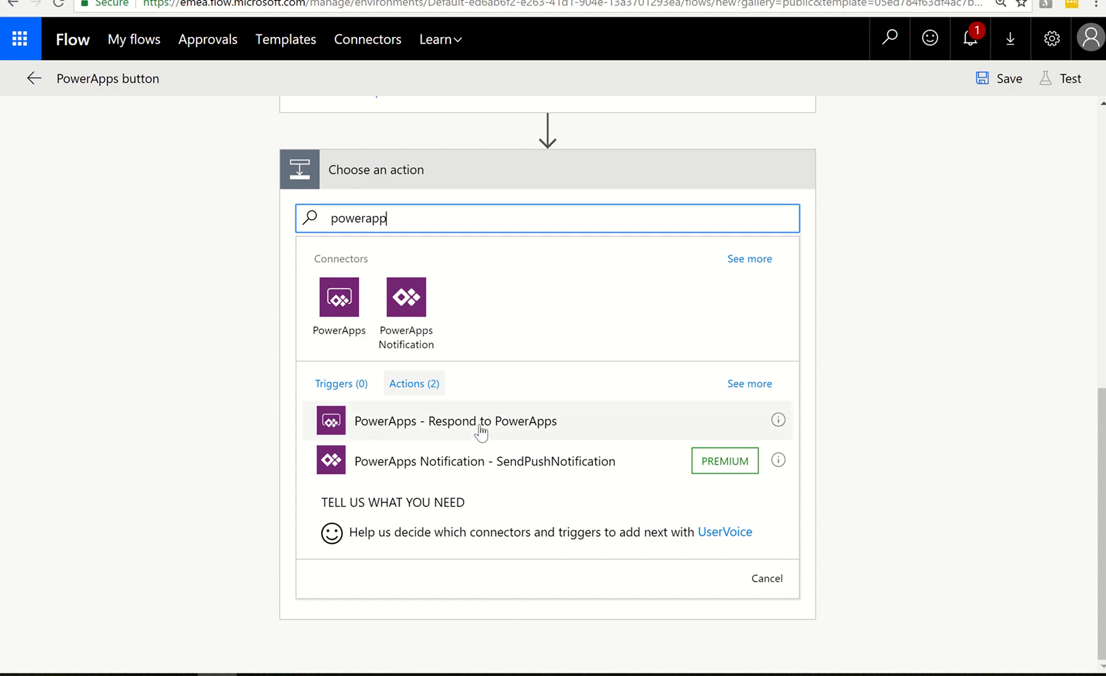
left_click(501, 425)
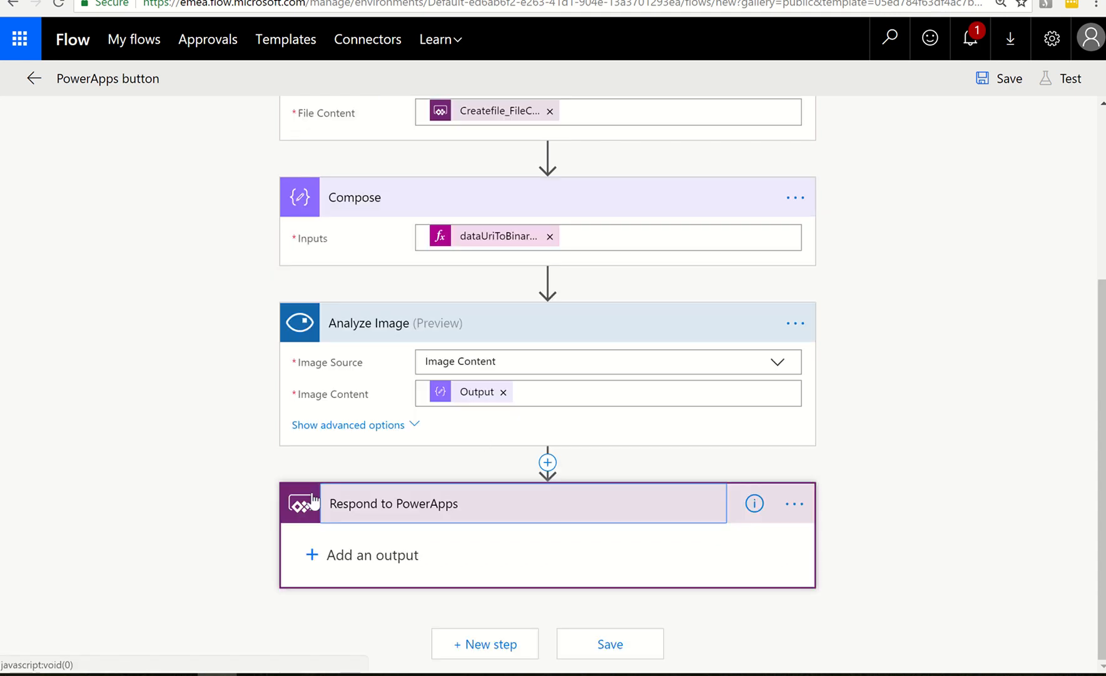
left_click(352, 554)
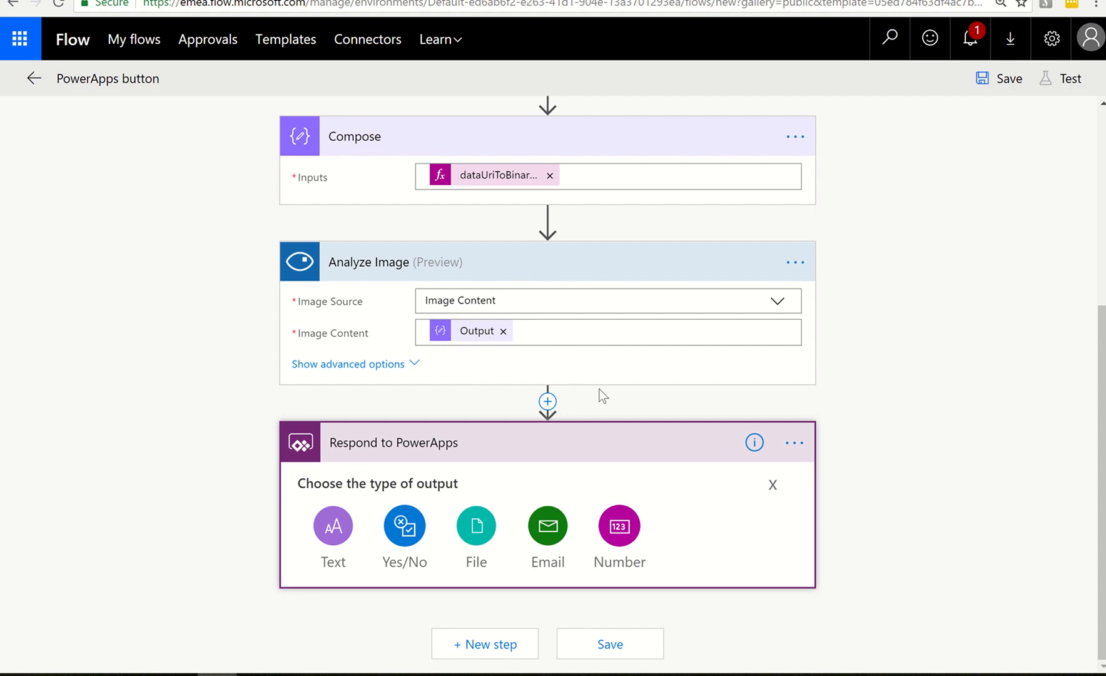
Delete the Respond to PowerApps action from the flow and confirm its removal
left_click(793, 443)
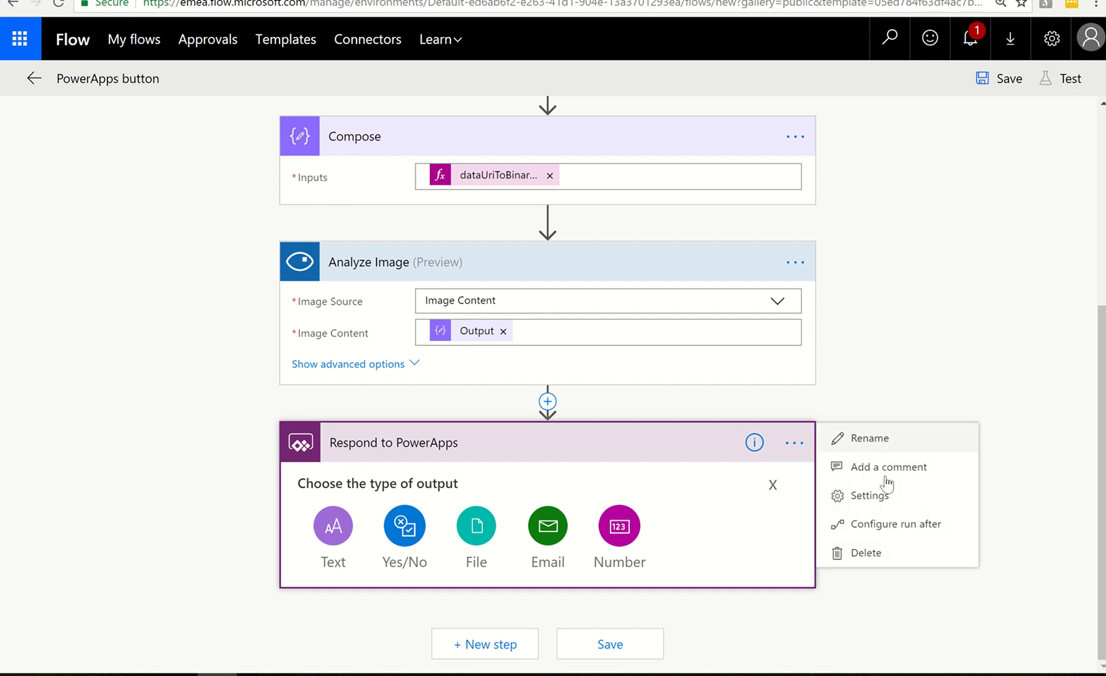
left_click(888, 554)
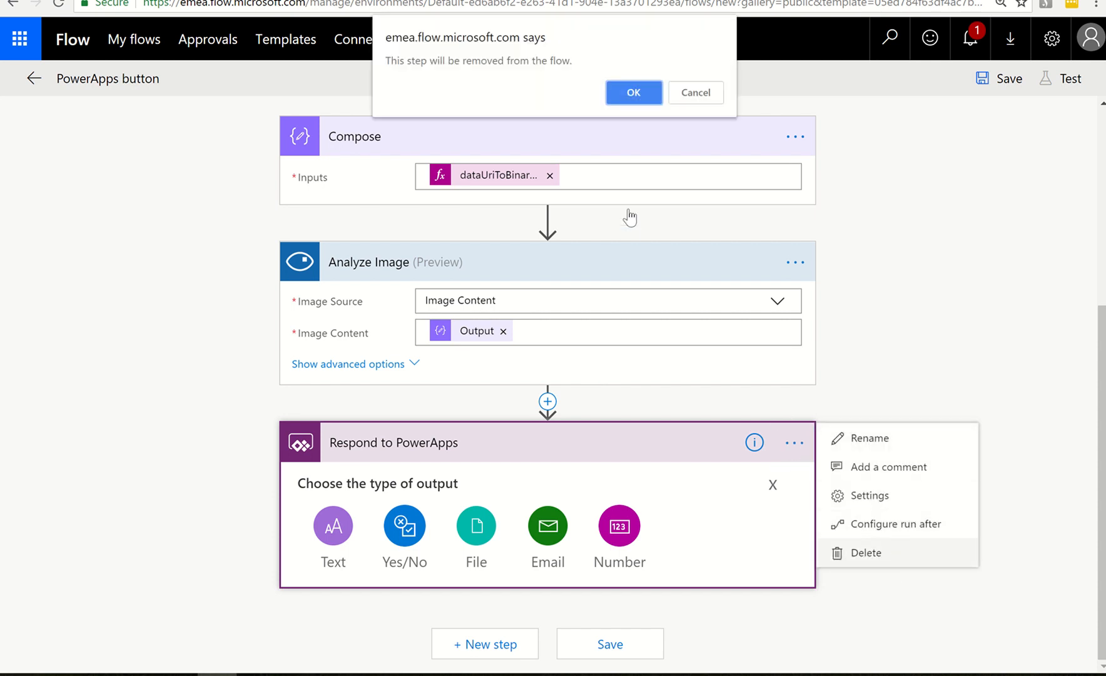
left_click(634, 94)
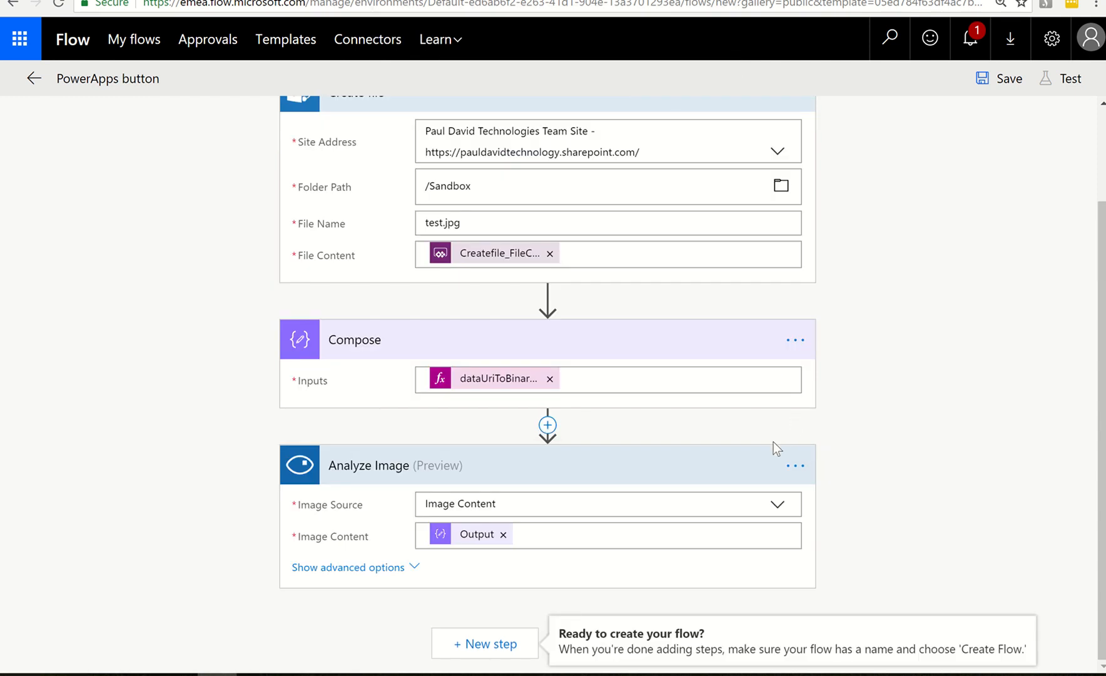
Rename the flow as PA AnalyzePicture
scroll(773, 441, "up", 2)
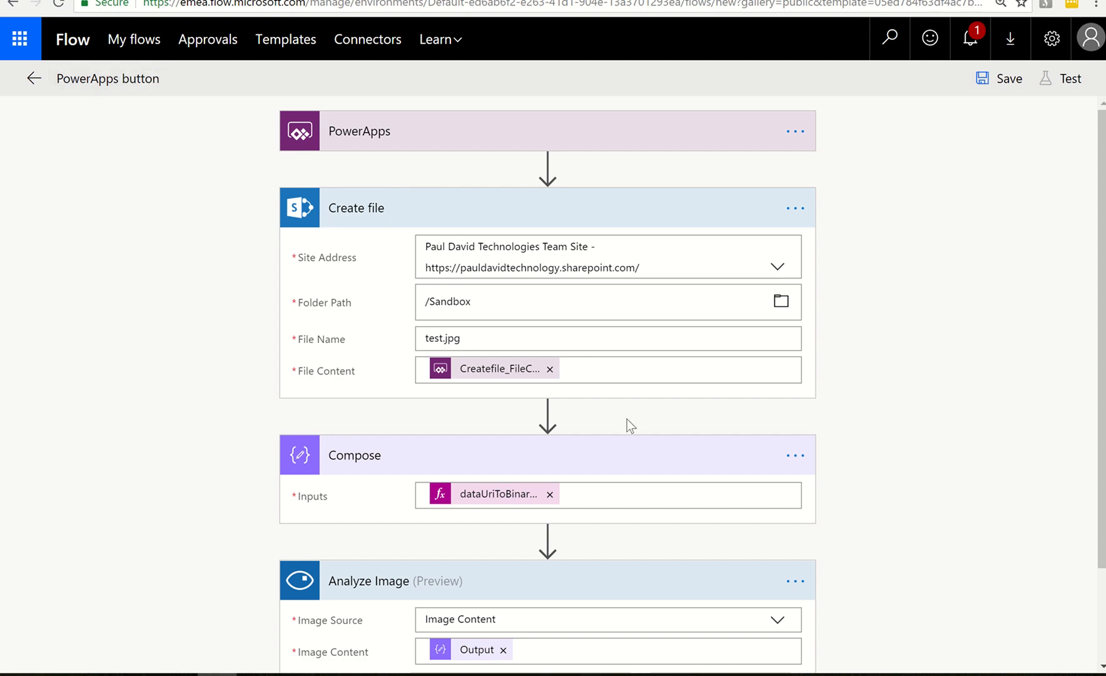
scroll(715, 414, "down", 2)
scroll(715, 415, "down", 1)
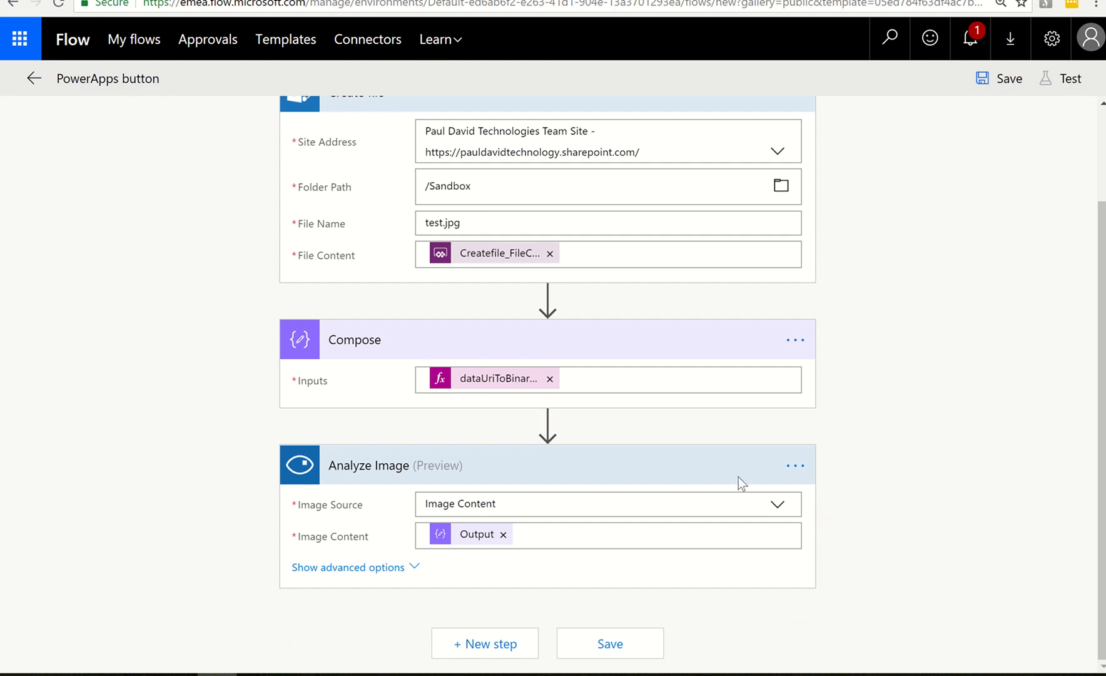
scroll(738, 477, "up", 2)
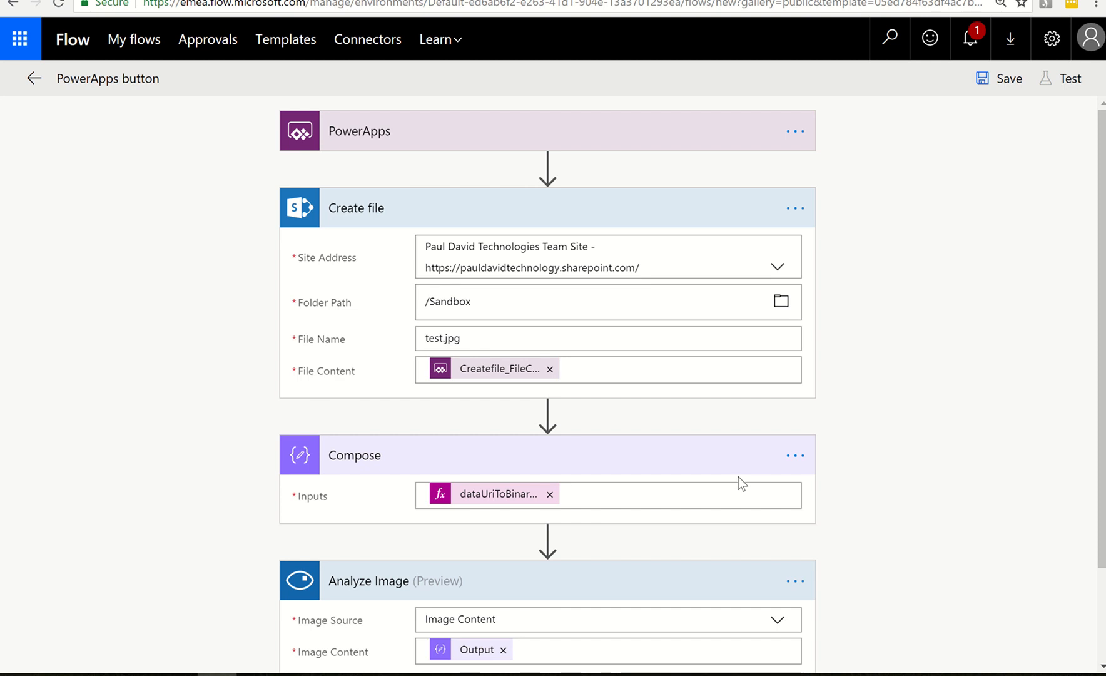
left_click(94, 76)
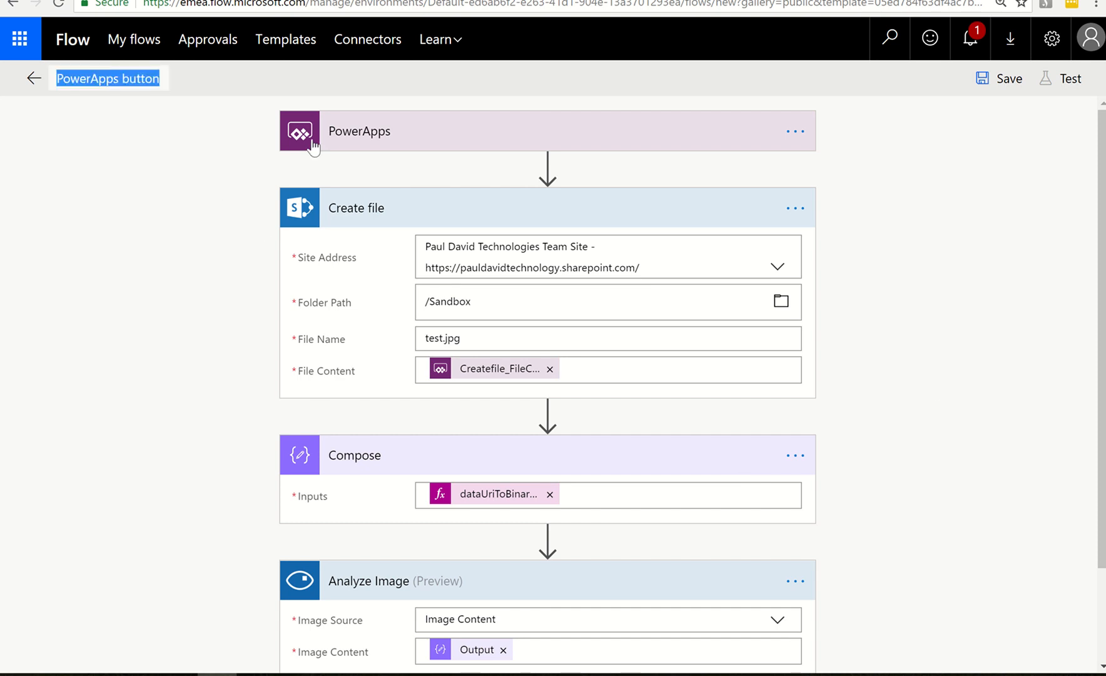
type("PA")
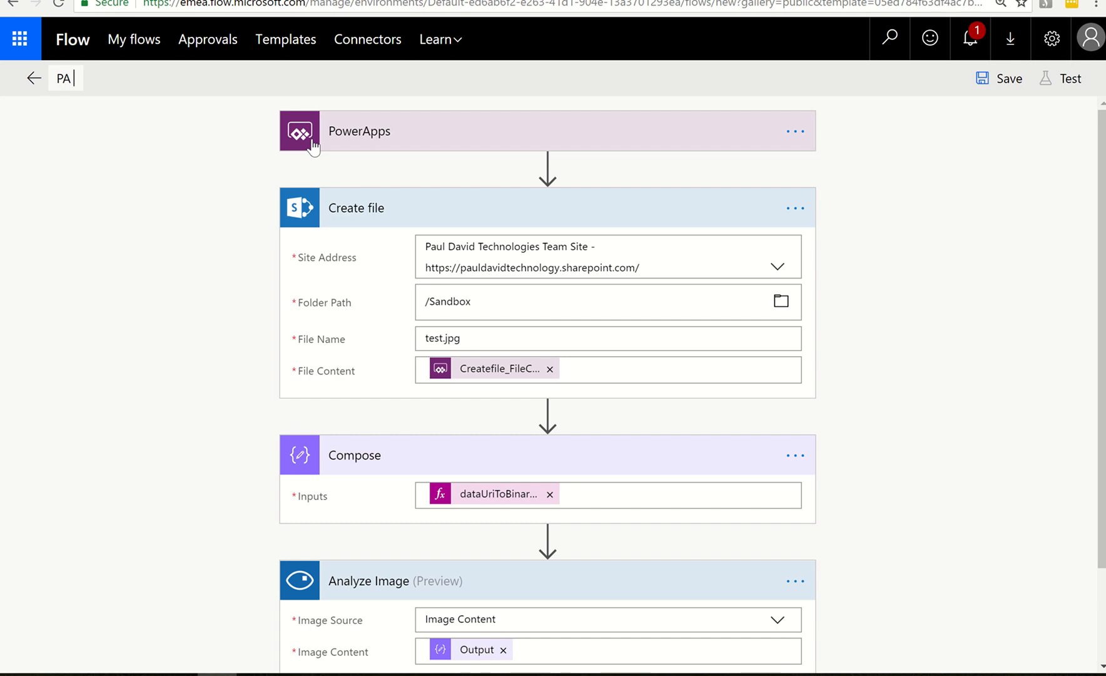
type("Analy")
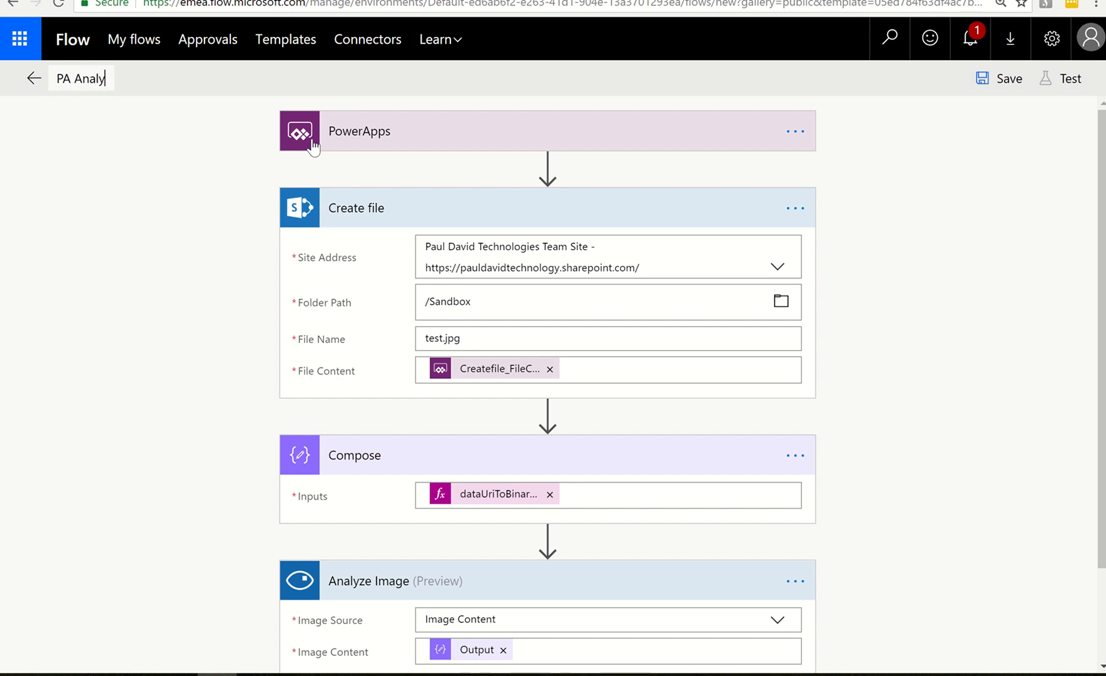
type("zePicture")
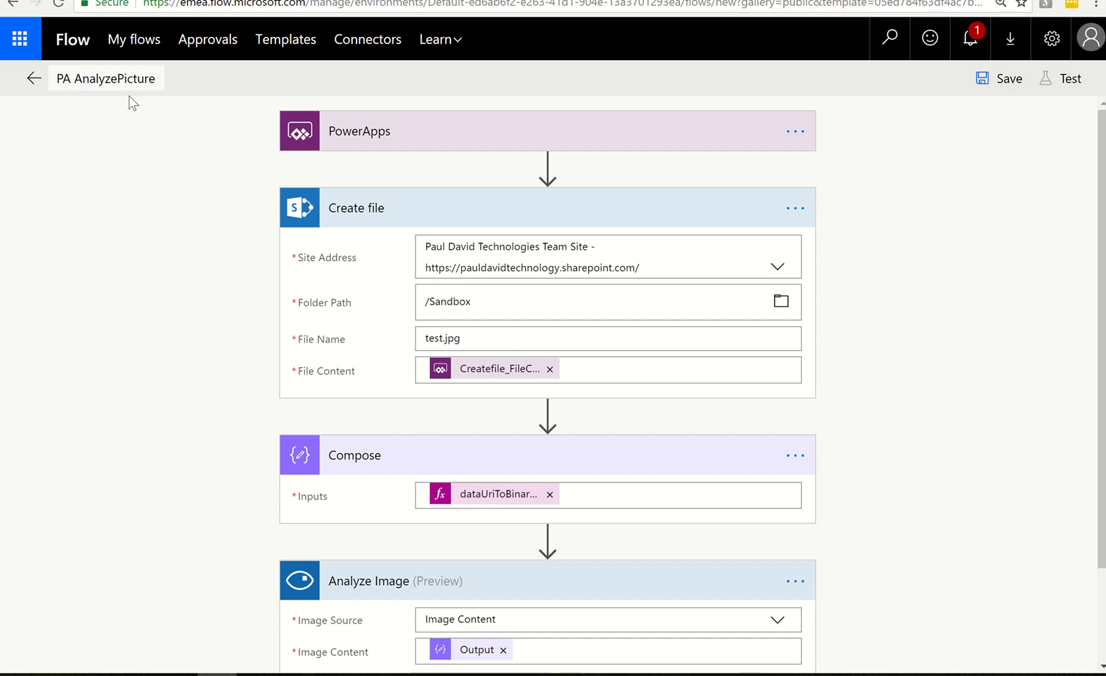
Save the flow and switch to PowerApps to attach PA AnalyzePicture to the Analysis button's OnSelect action
left_click(988, 80)
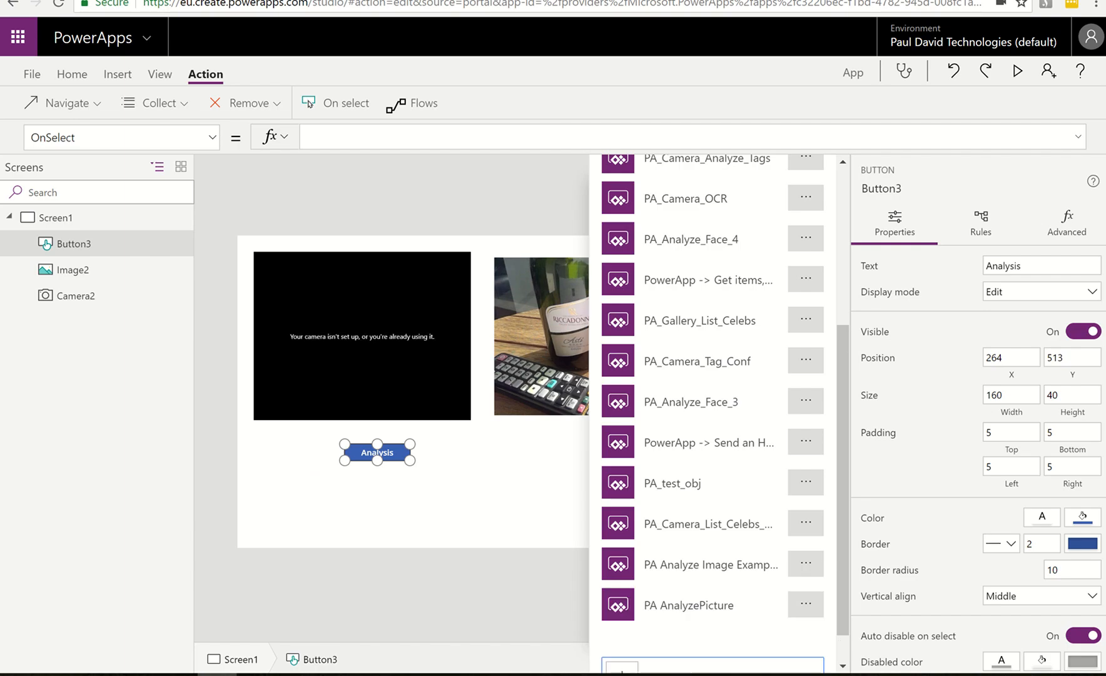
left_click(698, 616)
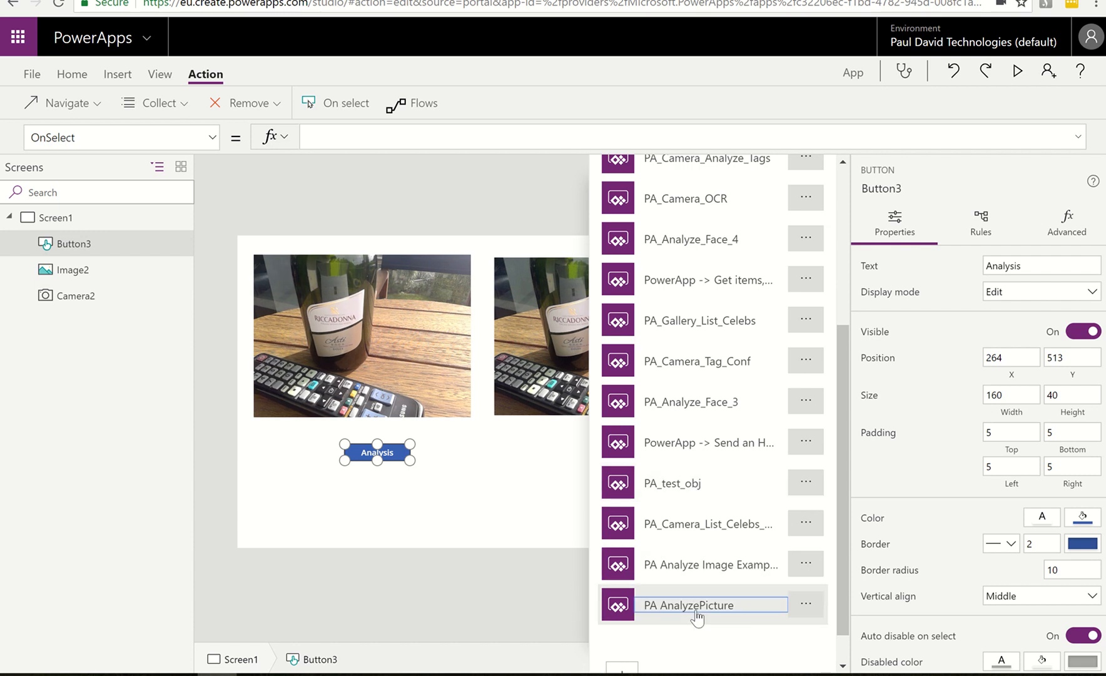
left_click(697, 616)
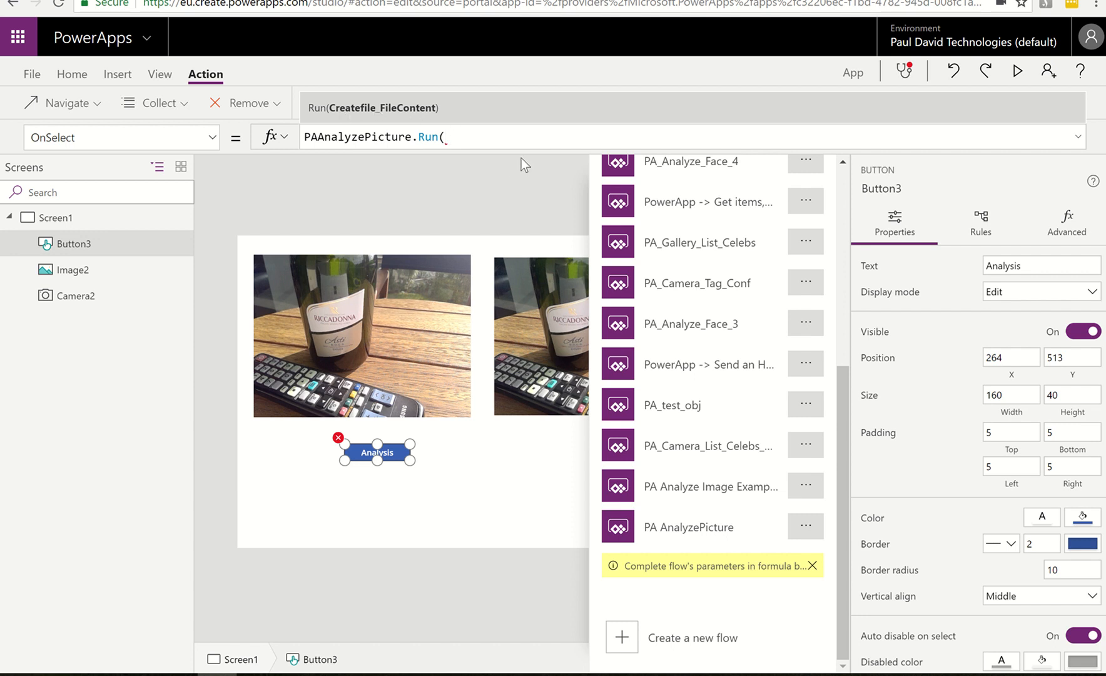
Complete the Analysis button's OnSelect formula as PAAnalyzePicture.Run(First(colPhoto).Url) and deselect the button
type("first")
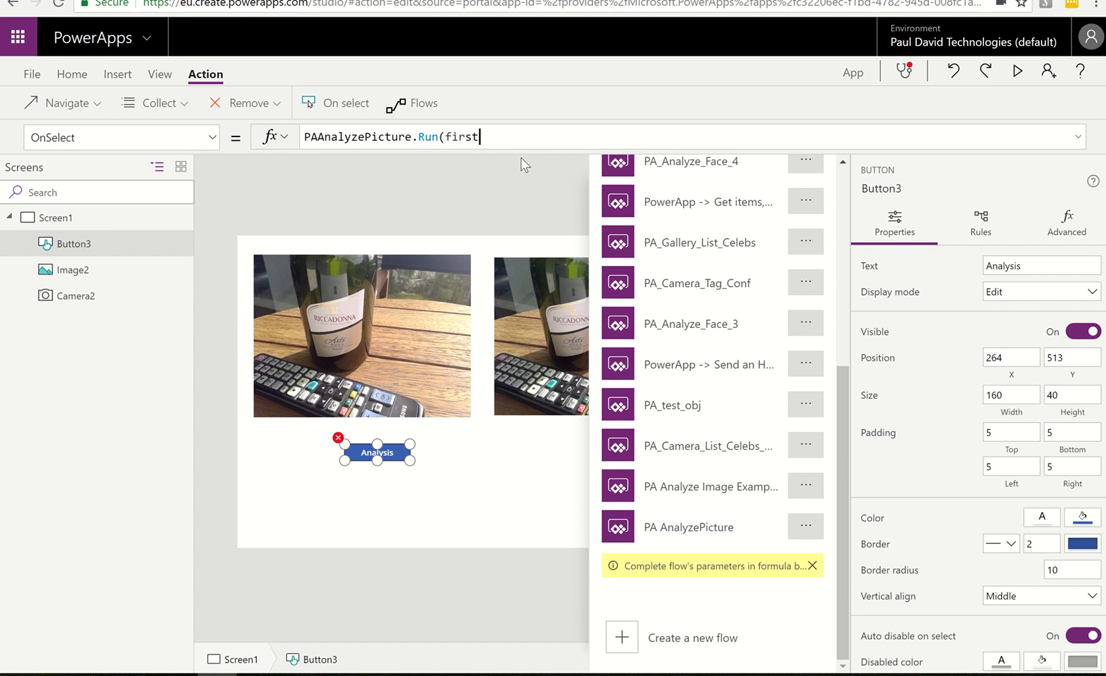
type("(colPhoto).Url")
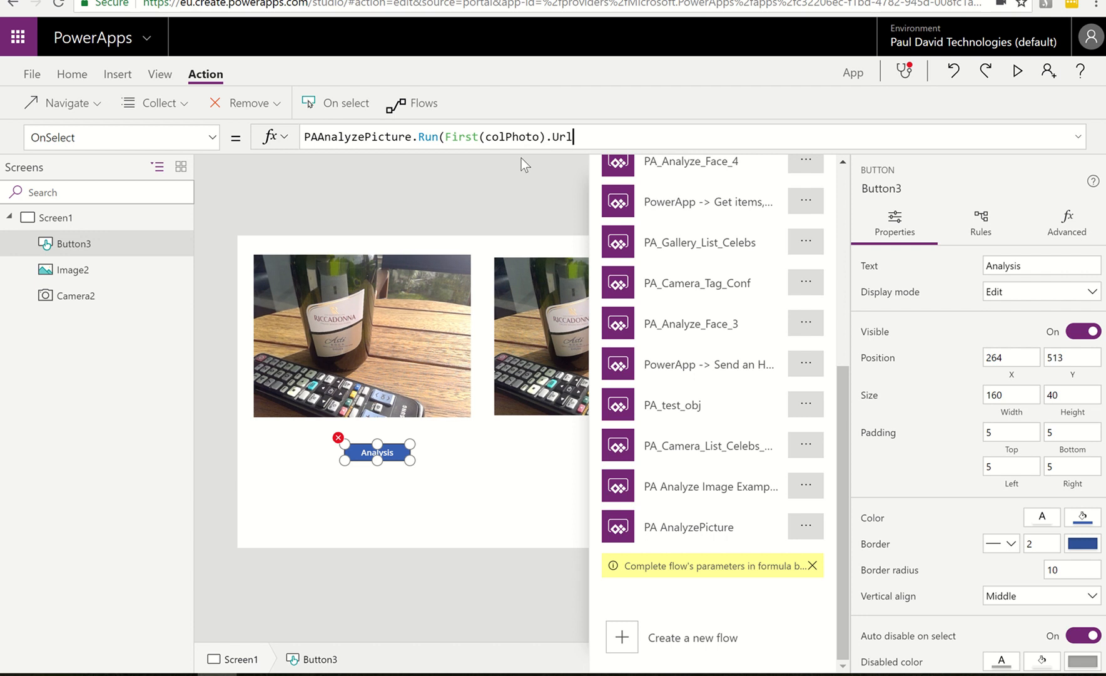
type(")")
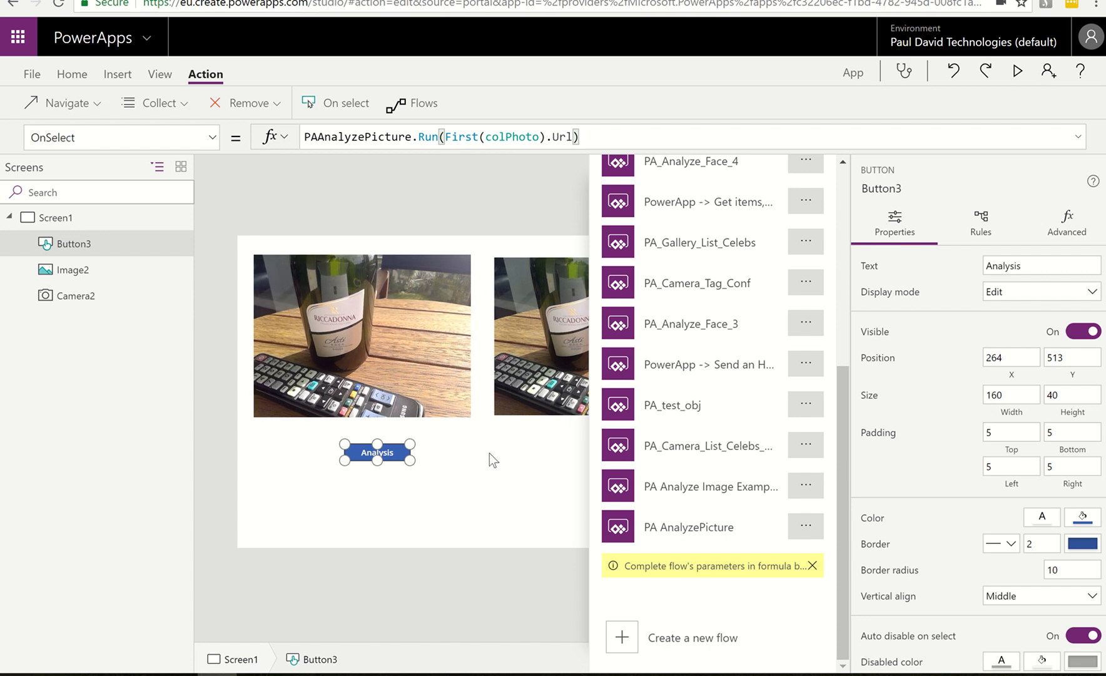
left_click(471, 452)
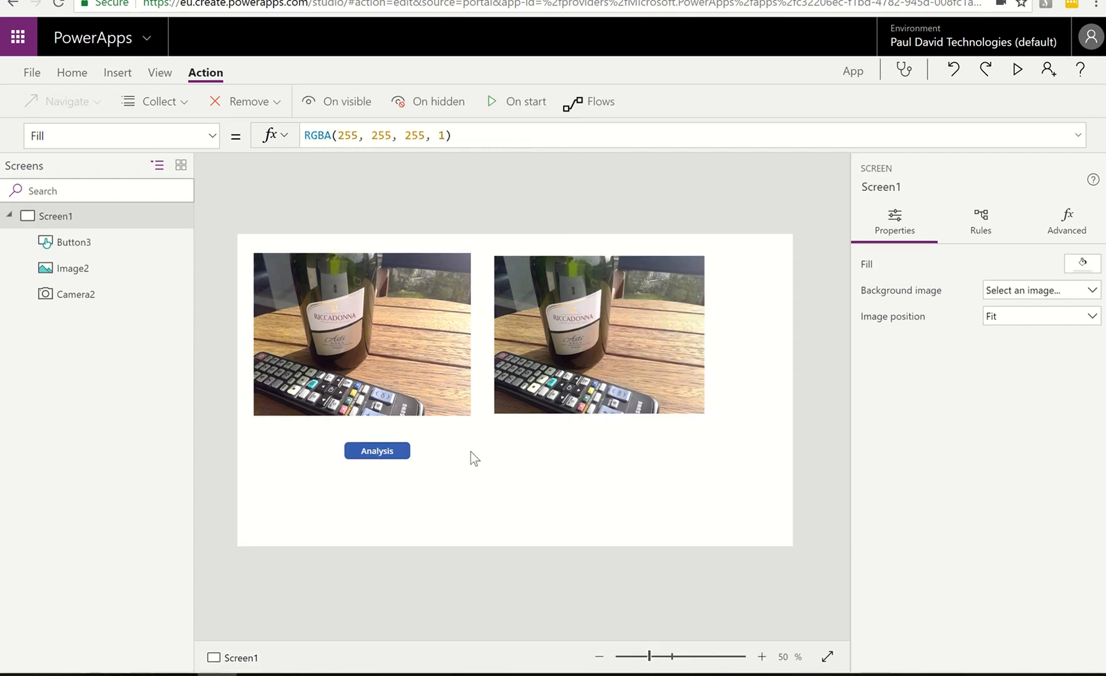
Trigger the app's Analysis button, then switch to Flow and open the latest PA AnalyzePicture run from its run history
left_click(370, 452)
mouse_move(454, 2)
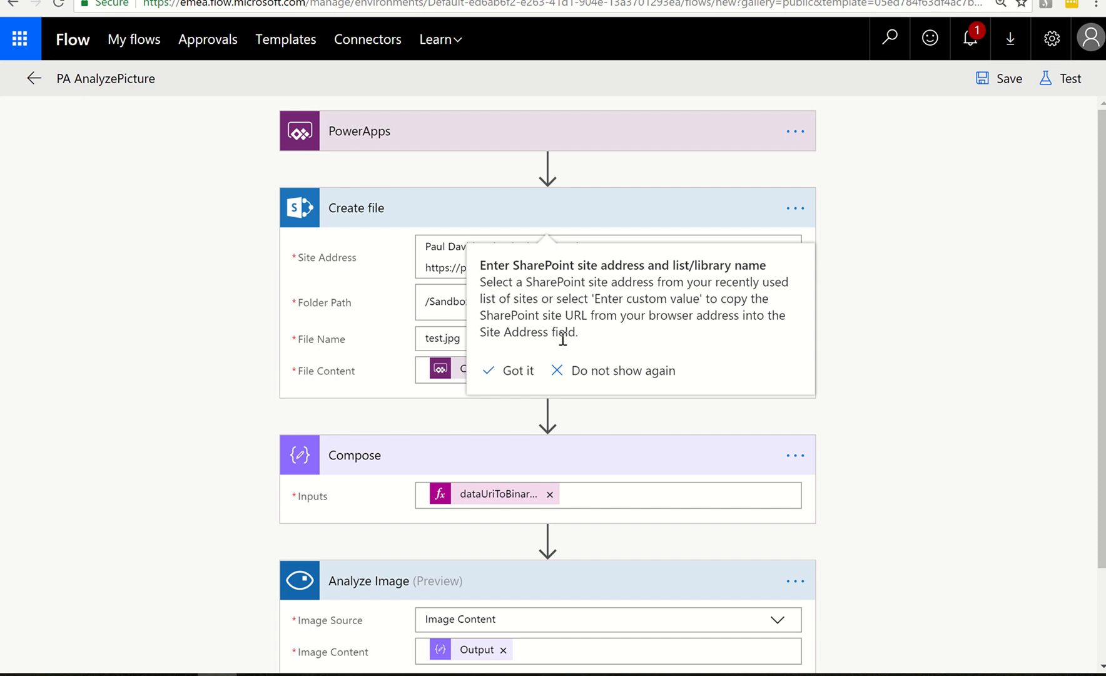
left_click(508, 371)
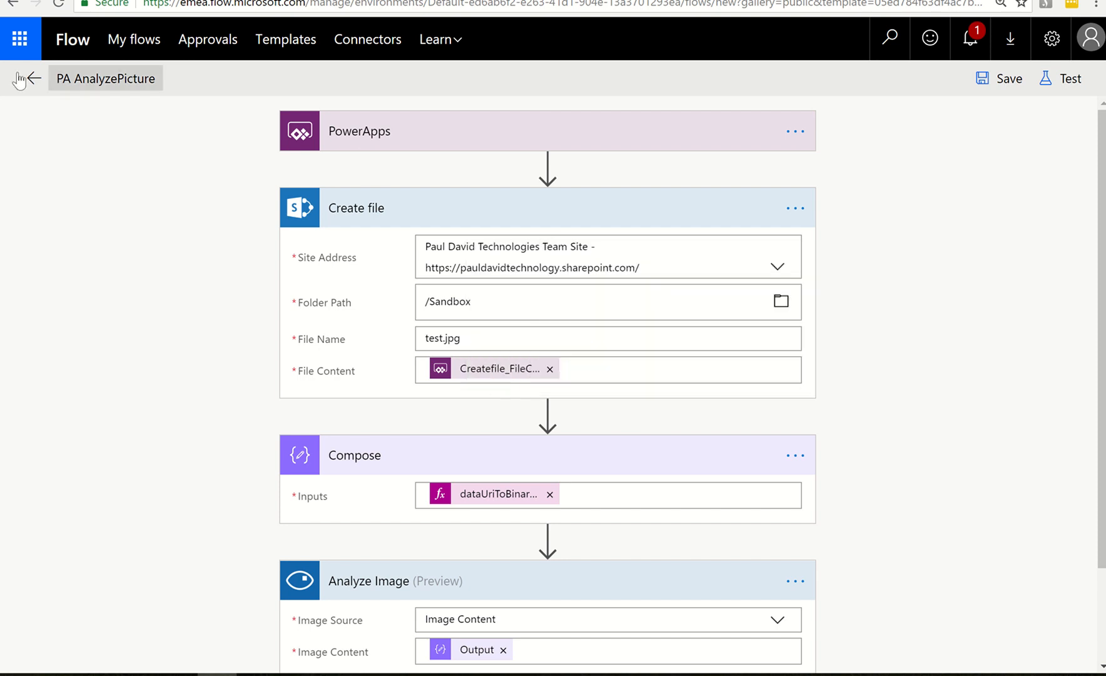
left_click(31, 79)
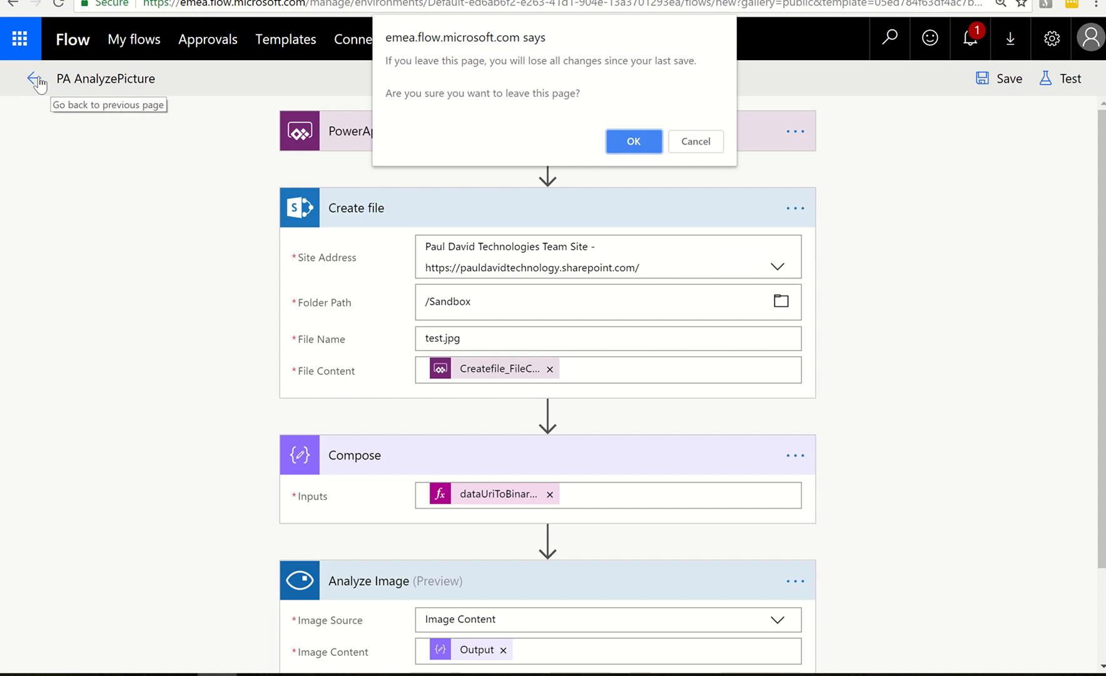
left_click(622, 145)
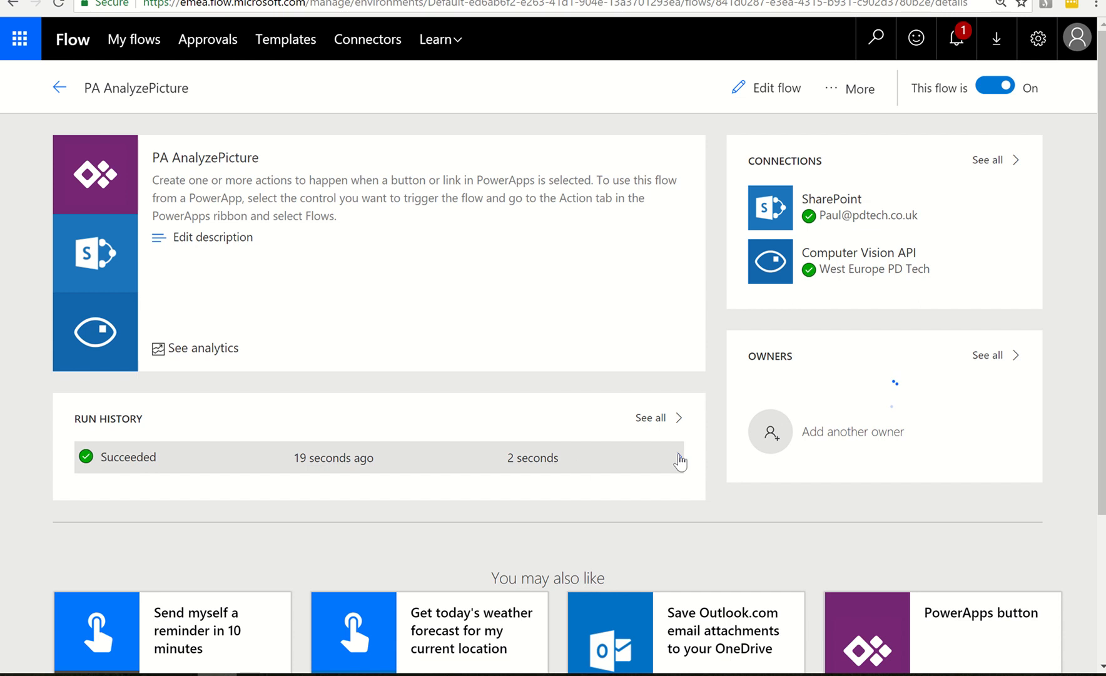
left_click(680, 460)
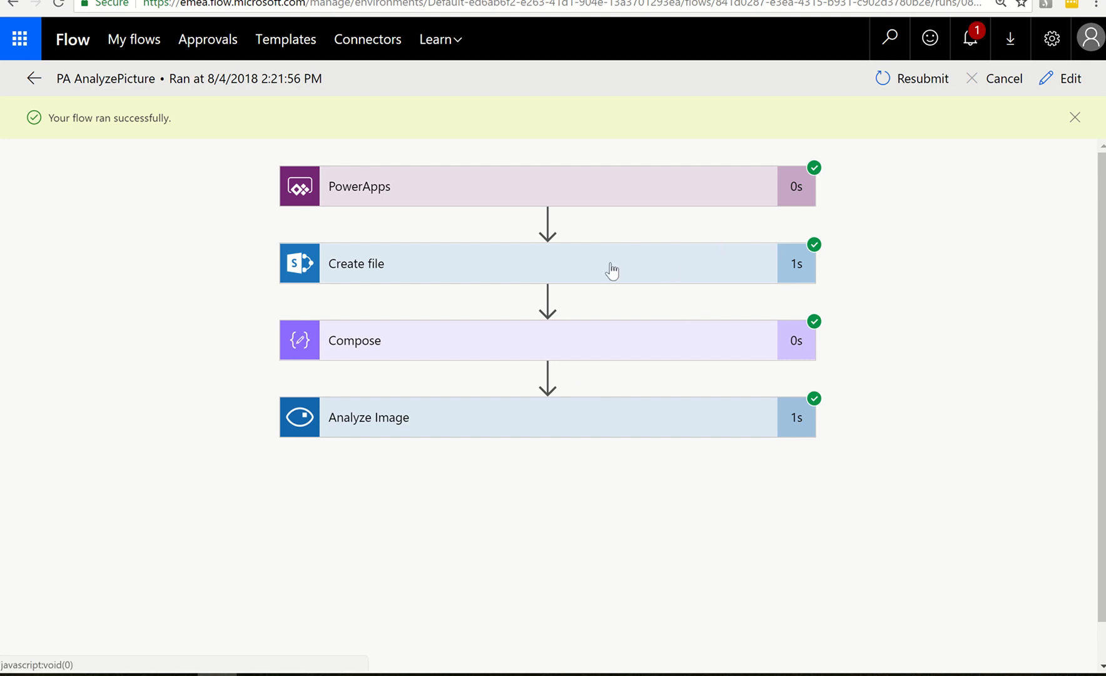
Examine the inputs and outputs of the Create file action in the flow run, and collapse it again
left_click(569, 269)
scroll(893, 407, "down", 4)
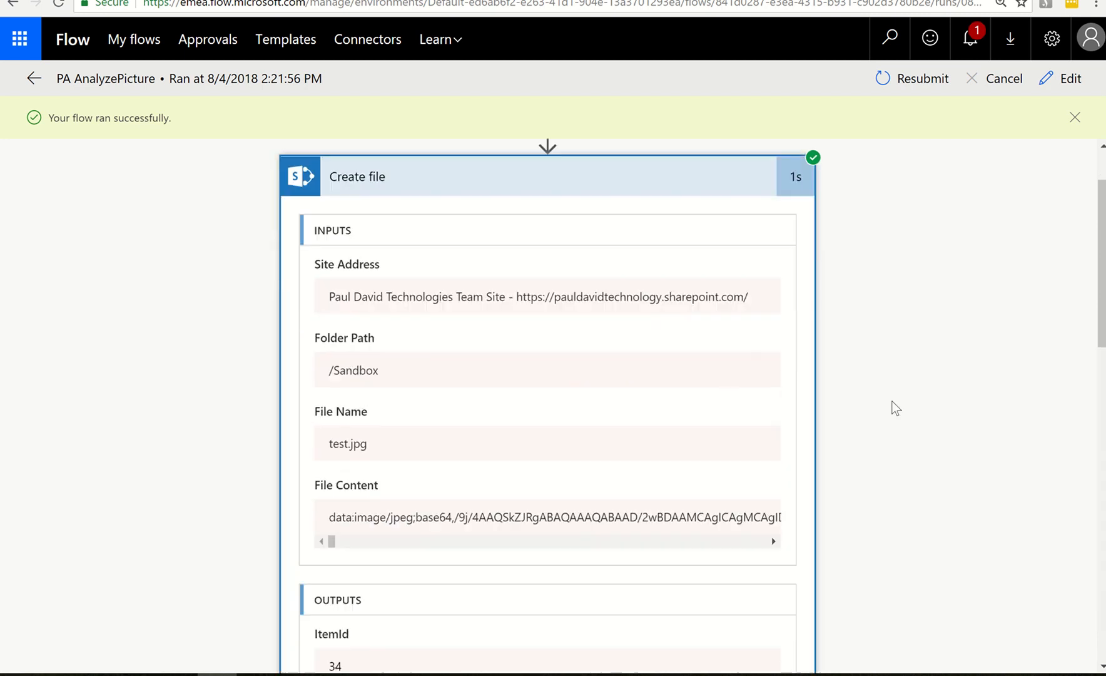
scroll(894, 410, "down", 9)
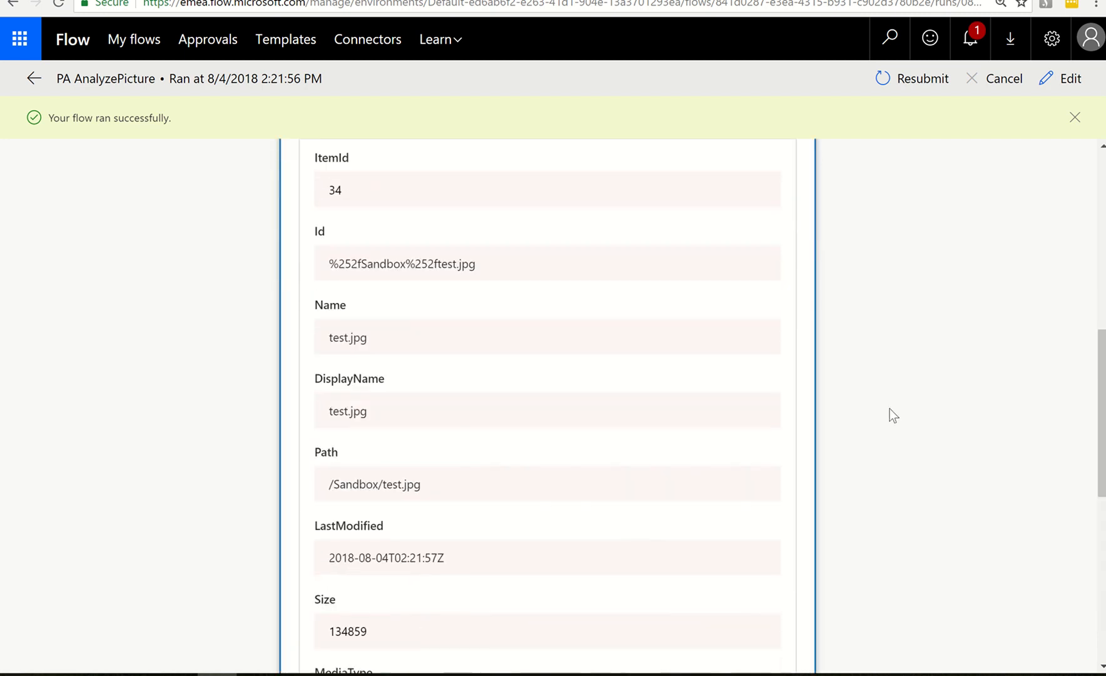
scroll(890, 410, "down", 4)
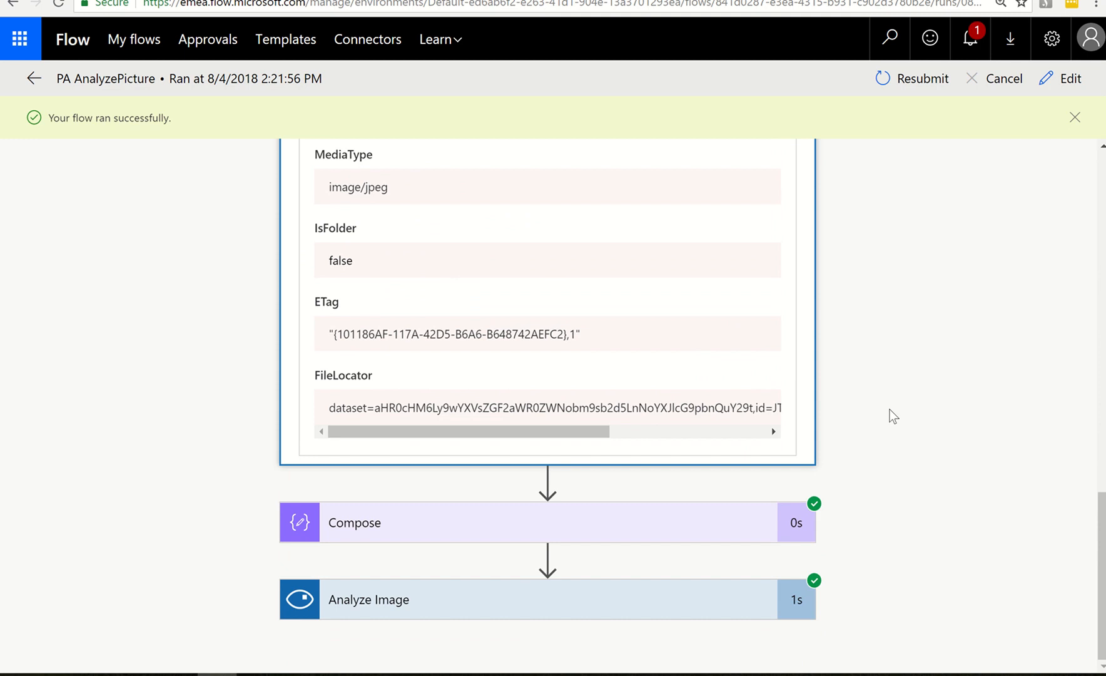
scroll(845, 390, "up", 20)
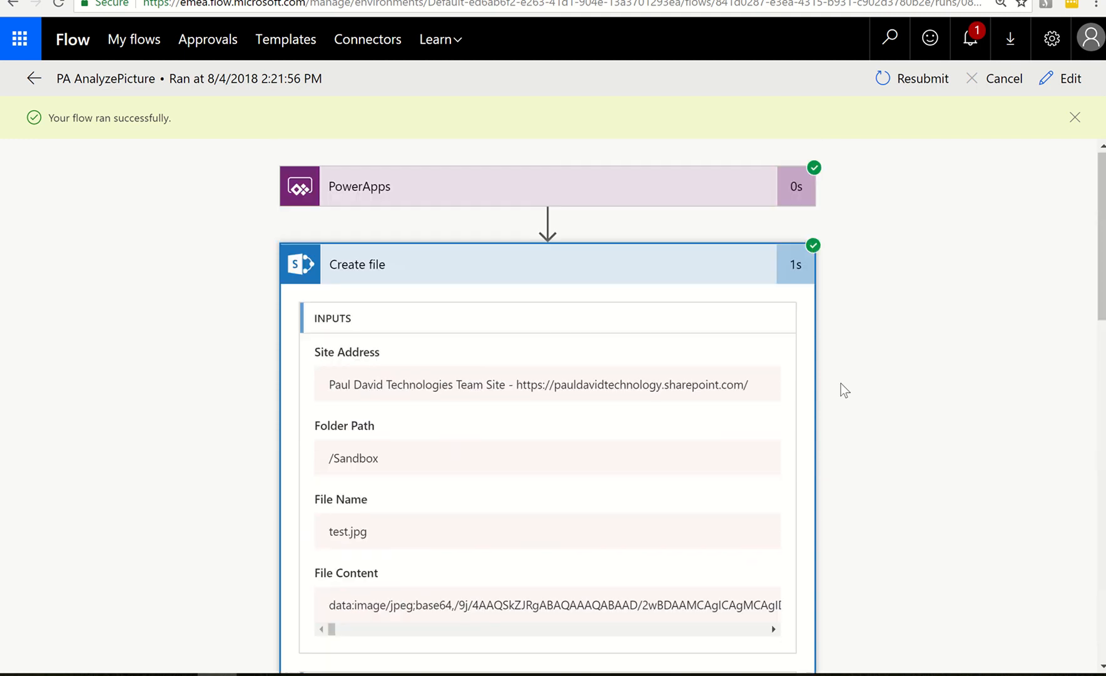
left_click(618, 271)
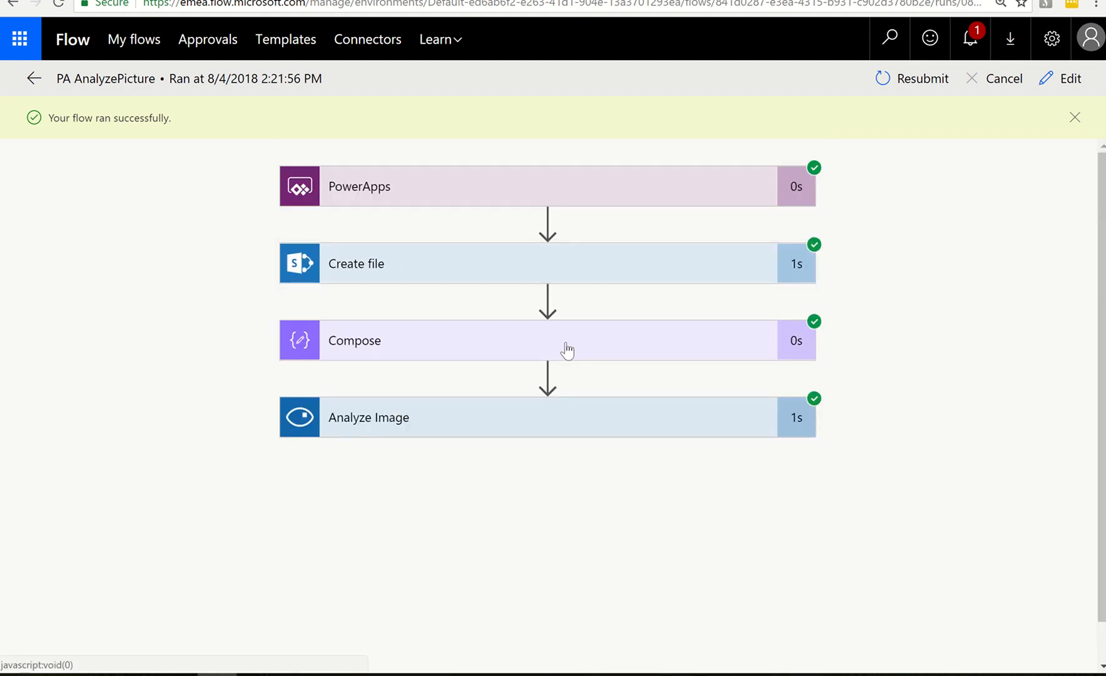
Inspect the content type and binary content output by the Compose action, and collapse it again
left_click(699, 346)
scroll(921, 341, "down", 3)
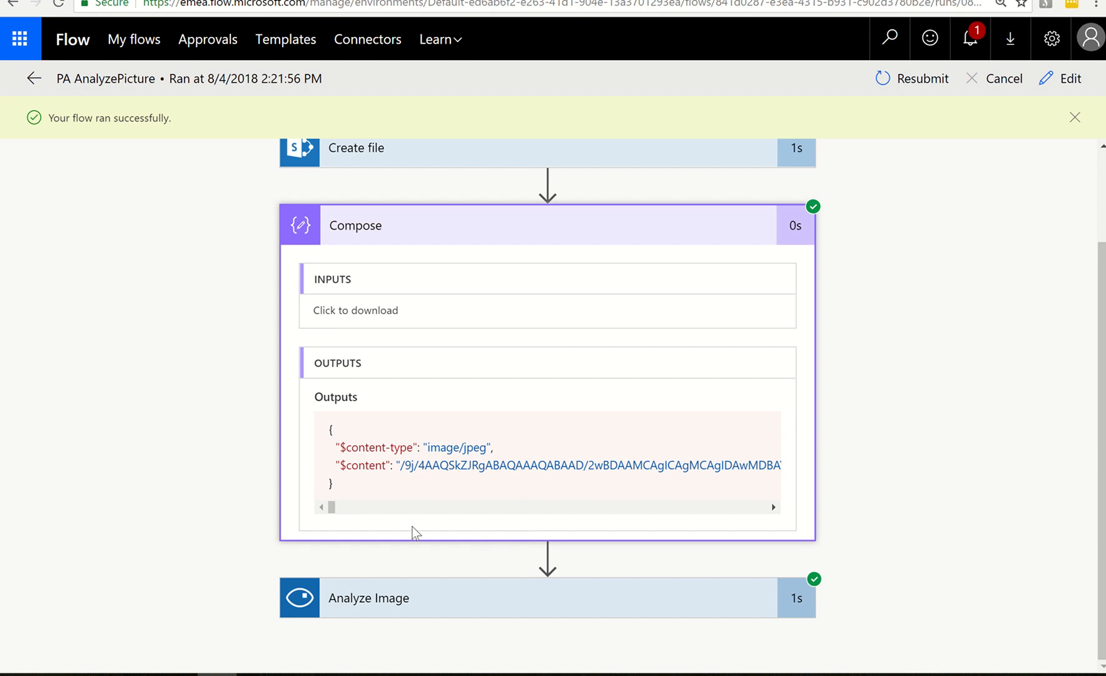
left_click_drag(401, 464, 859, 469)
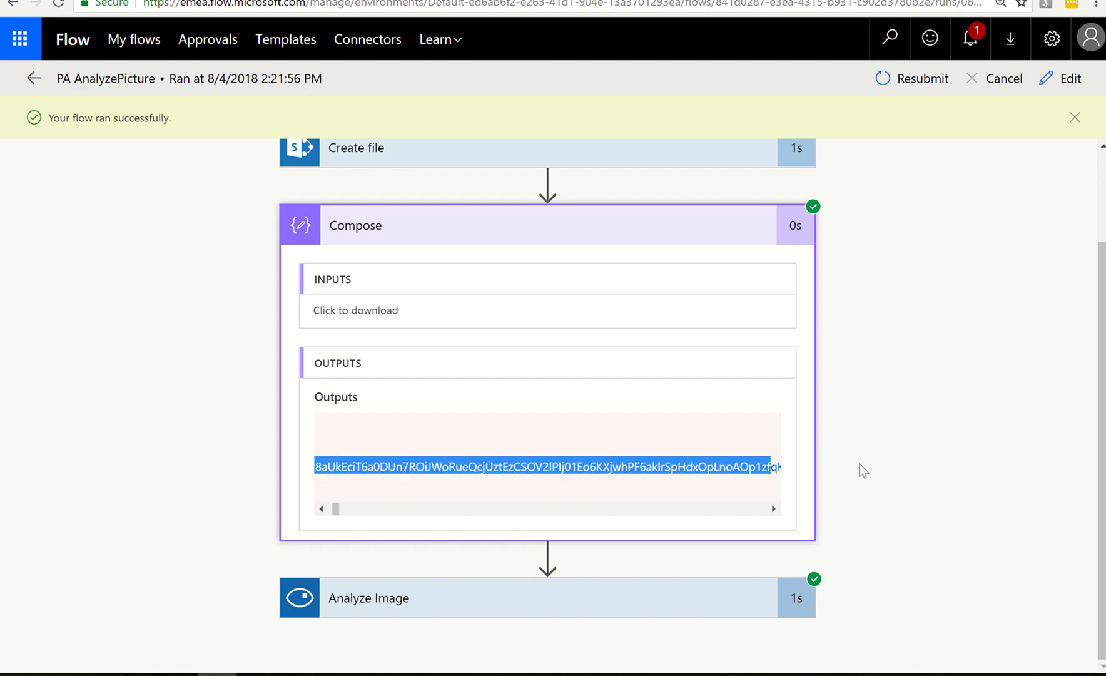
left_click(610, 231)
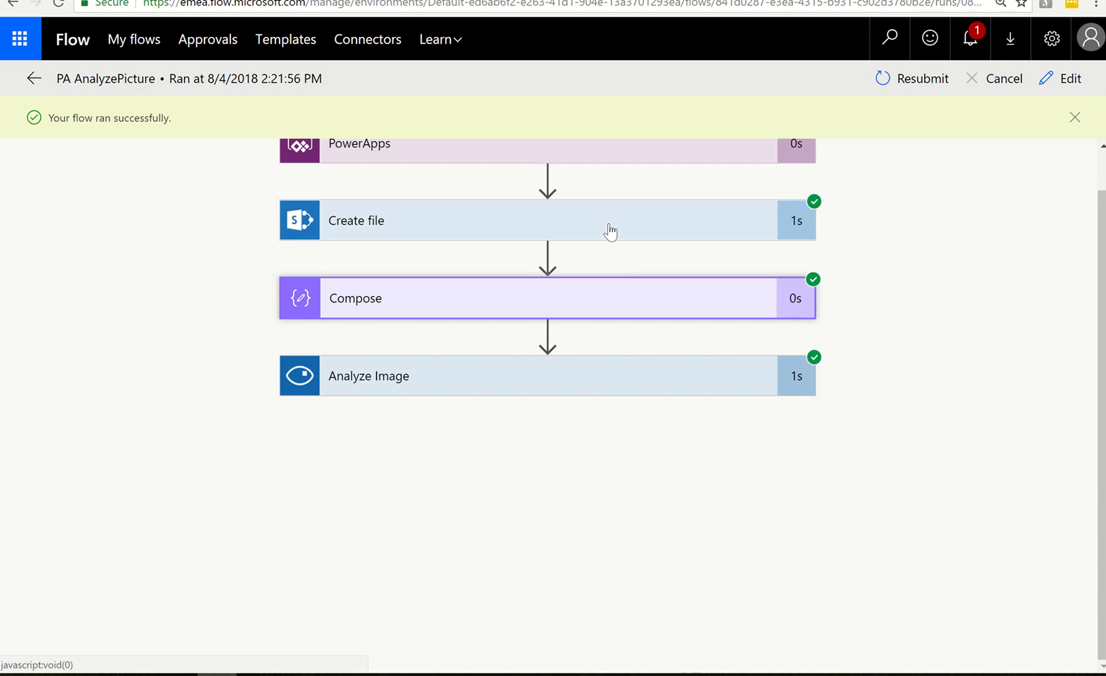
Expand the Analyze Image action and review its image input plus the captions and tag names it returned
left_click(550, 381)
scroll(889, 347, "down", 3)
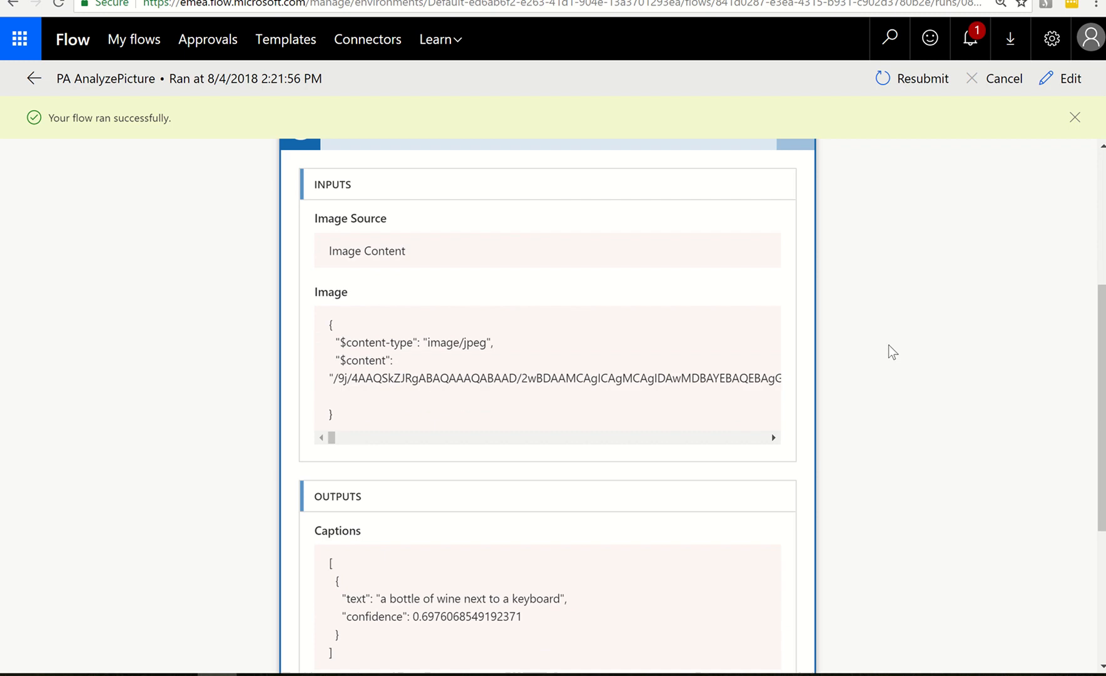
scroll(888, 345, "down", 1)
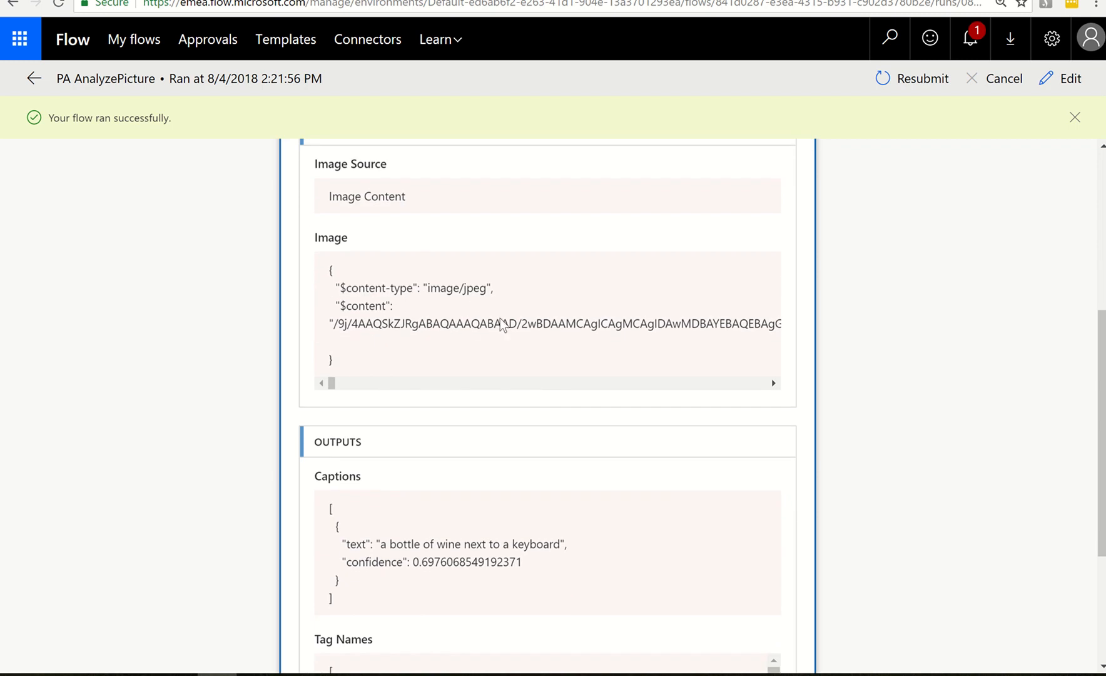
scroll(948, 355, "down", 3)
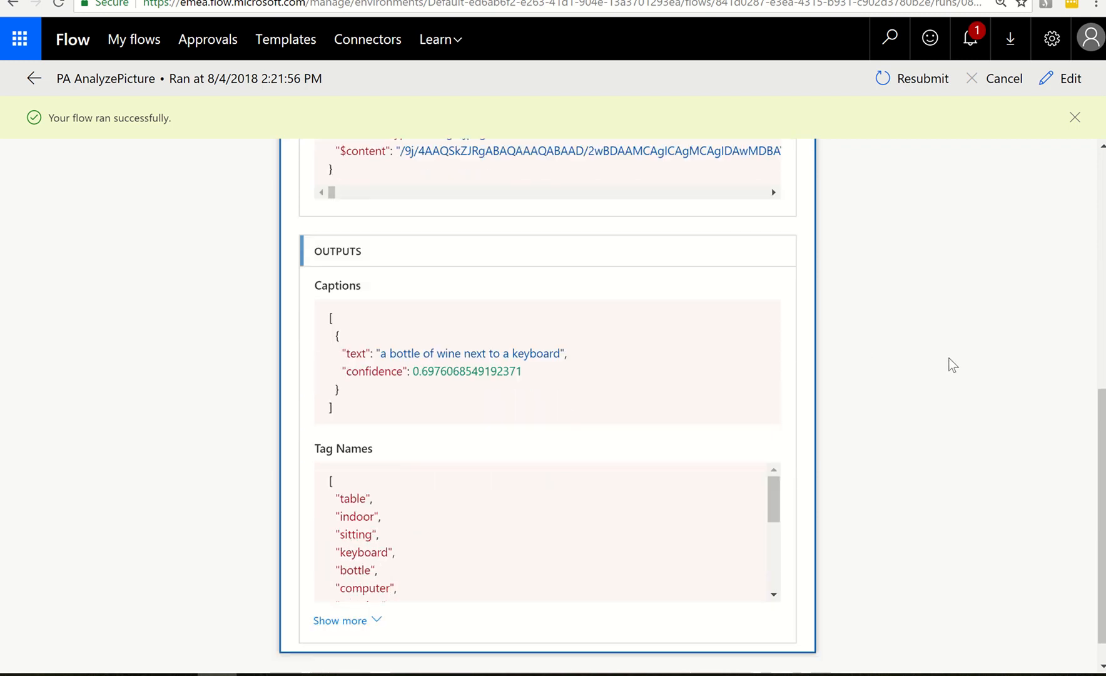
scroll(952, 365, "down", 1)
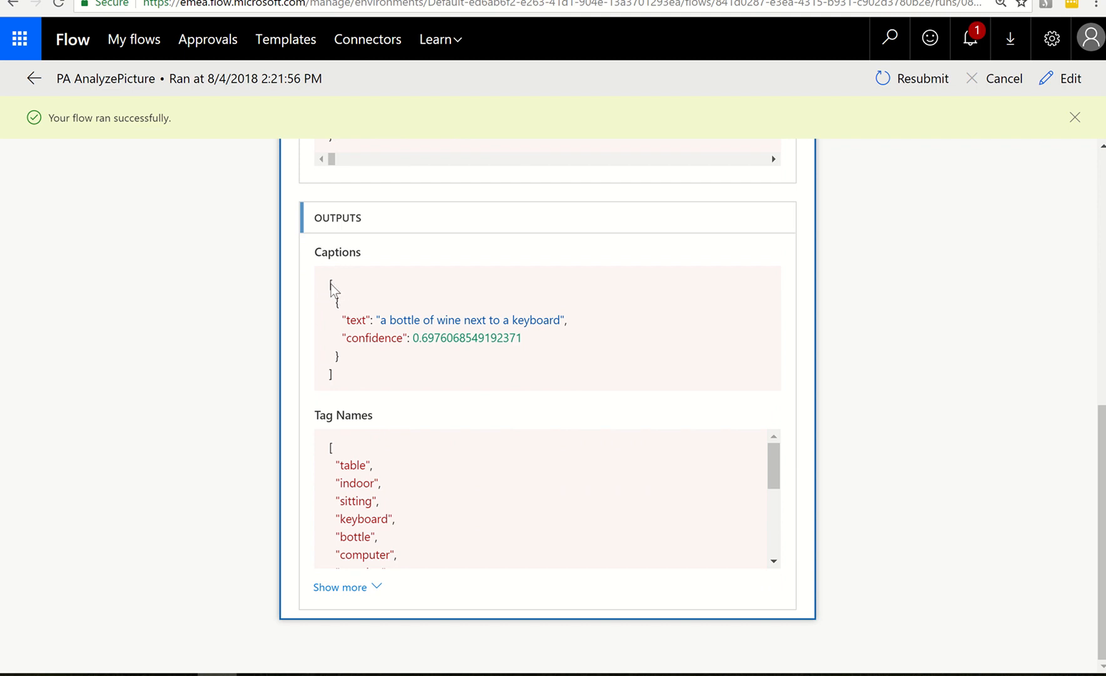
left_click_drag(332, 284, 404, 368)
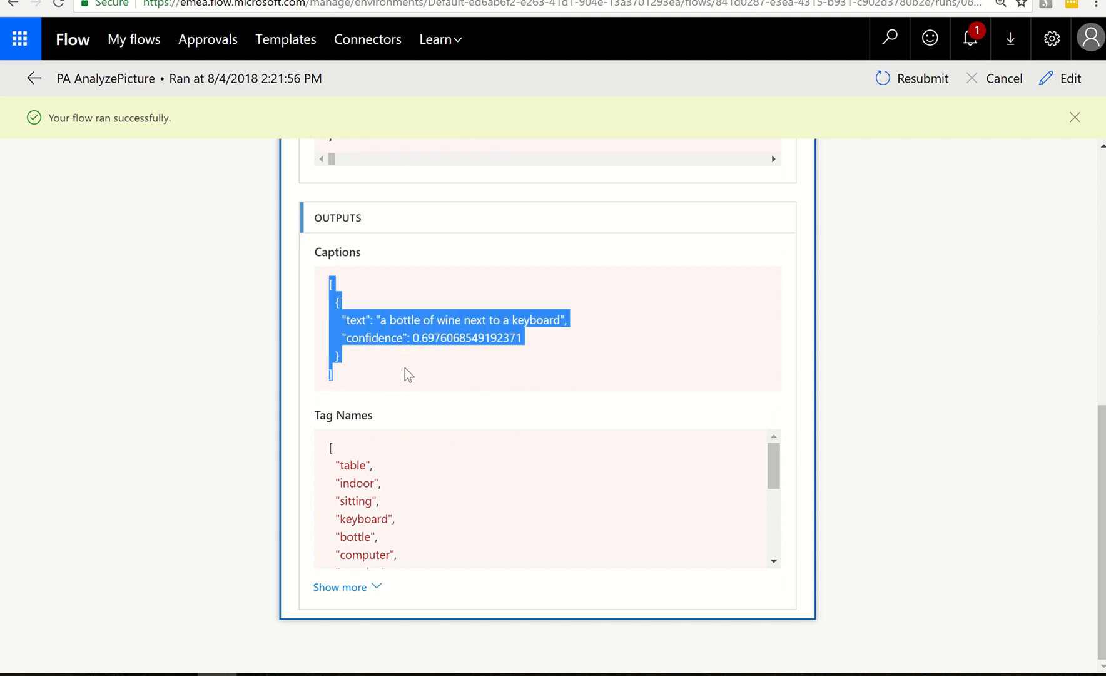
scroll(350, 463, "down", 1)
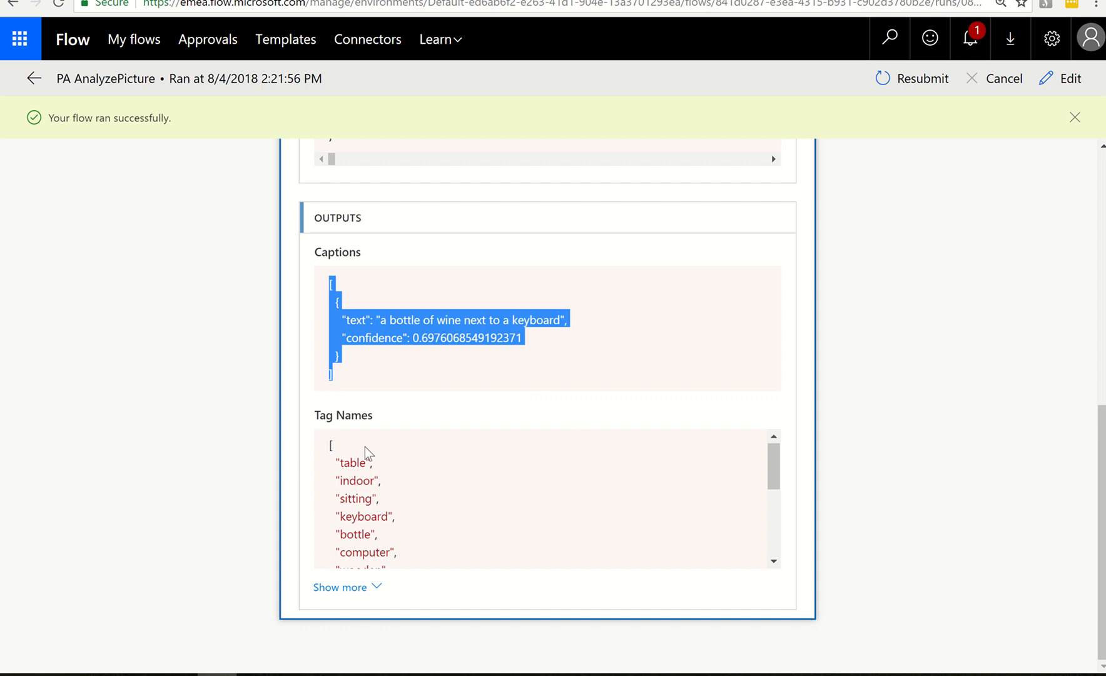
left_click_drag(330, 441, 396, 568)
scroll(499, 518, "down", 3)
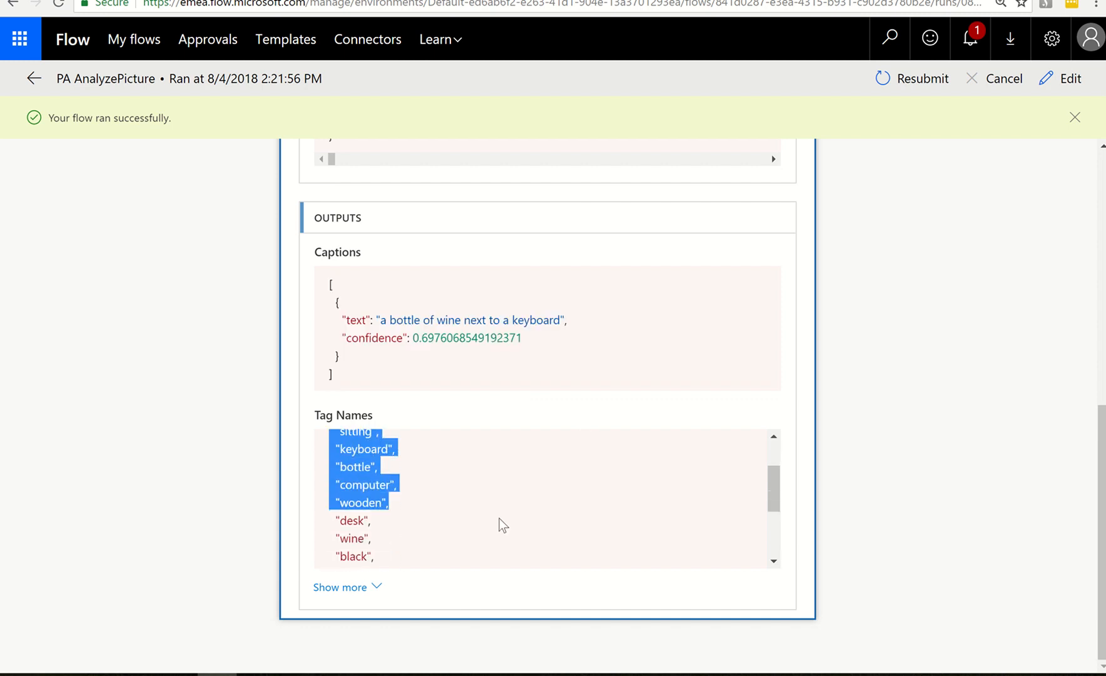
scroll(499, 518, "up", 5)
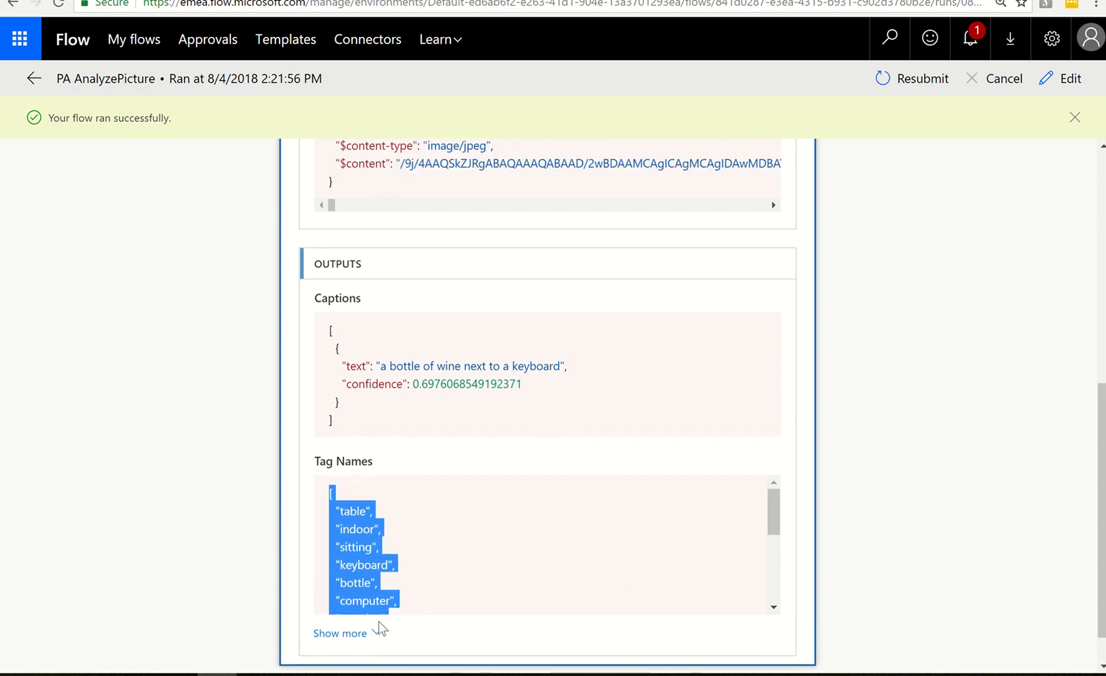
Show the additional Analyze Image outputs, review the categories and the tags with their confidence scores, and collapse them again
left_click(374, 646)
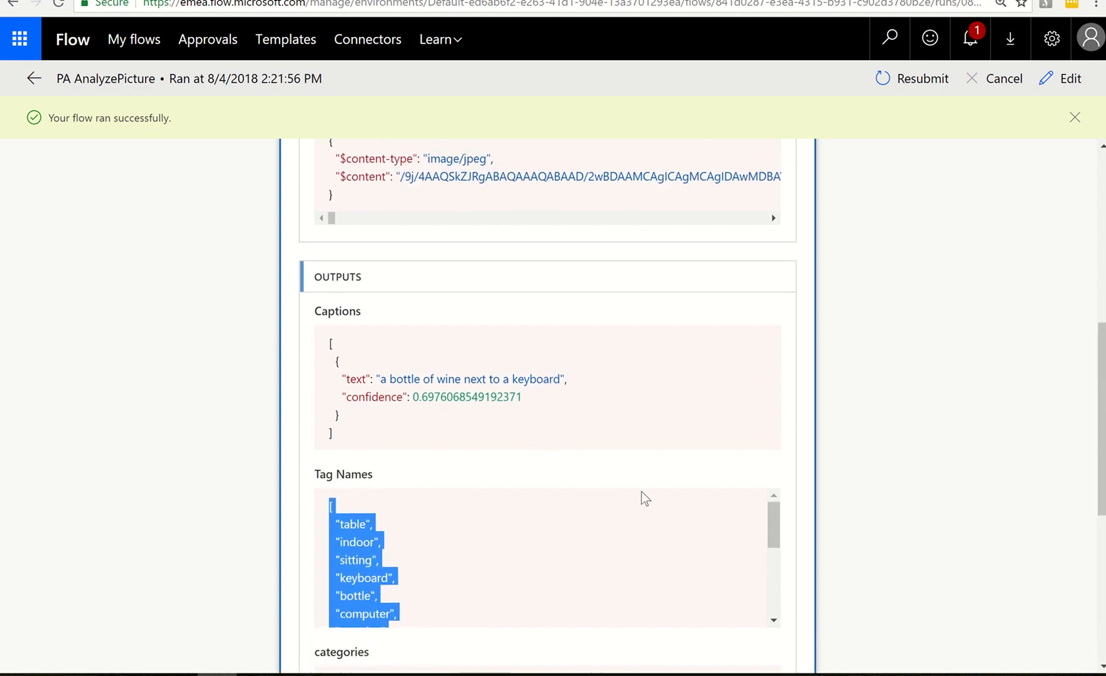
scroll(714, 474, "down", 4)
scroll(714, 473, "down", 2)
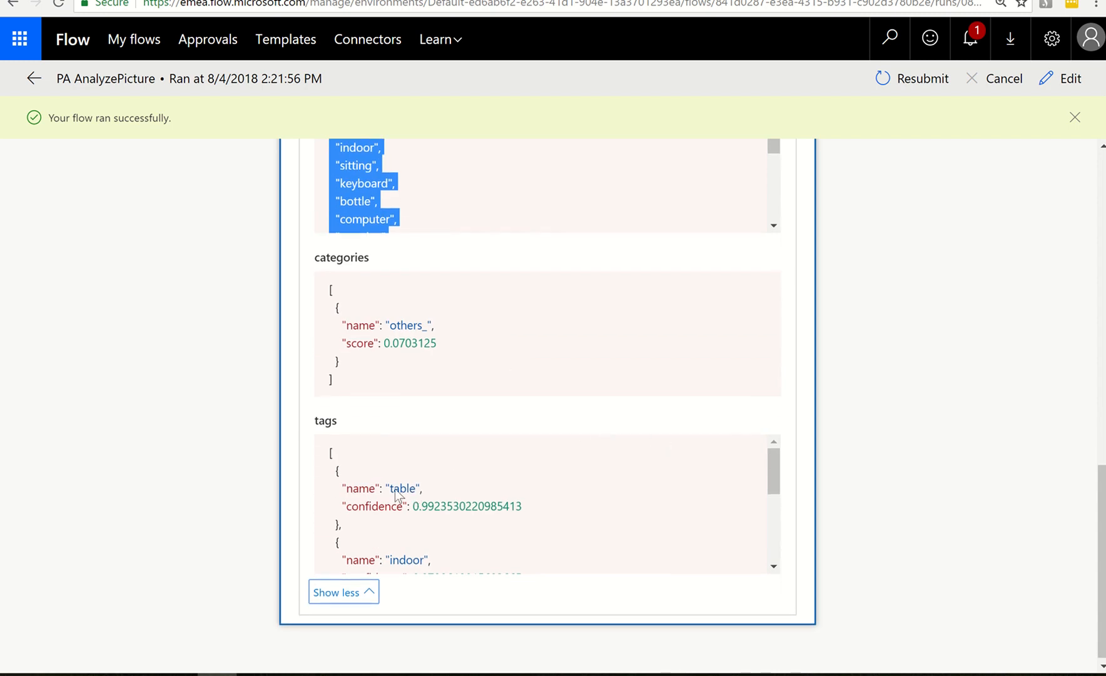
scroll(405, 498, "down", 5)
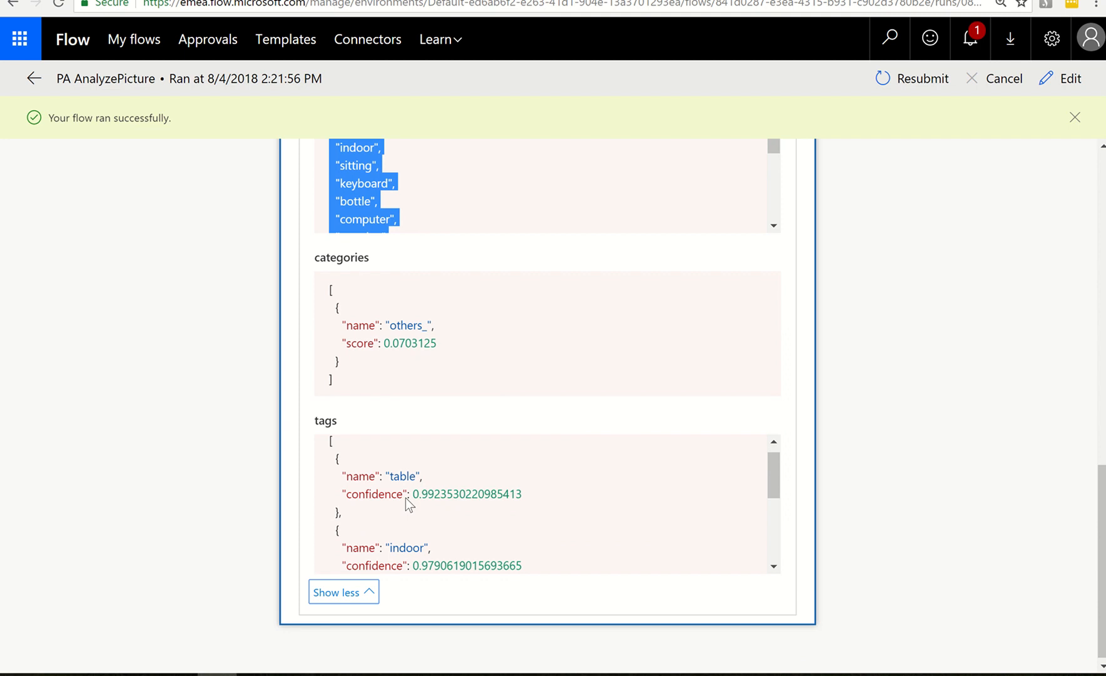
scroll(437, 499, "down", 2)
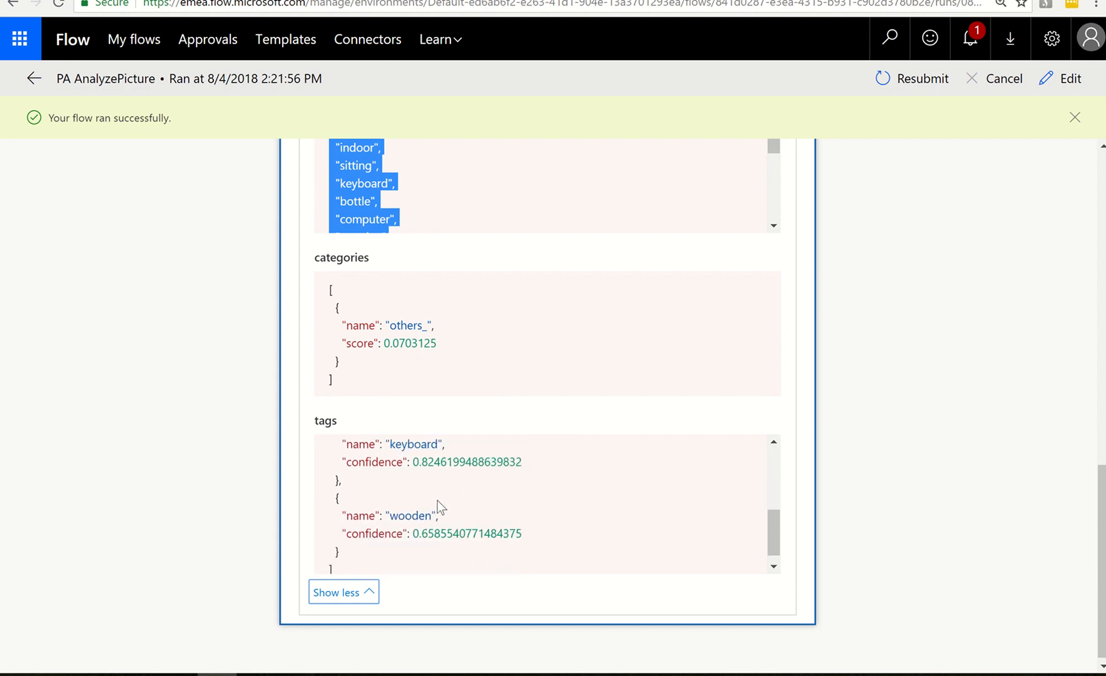
scroll(476, 499, "down", 1)
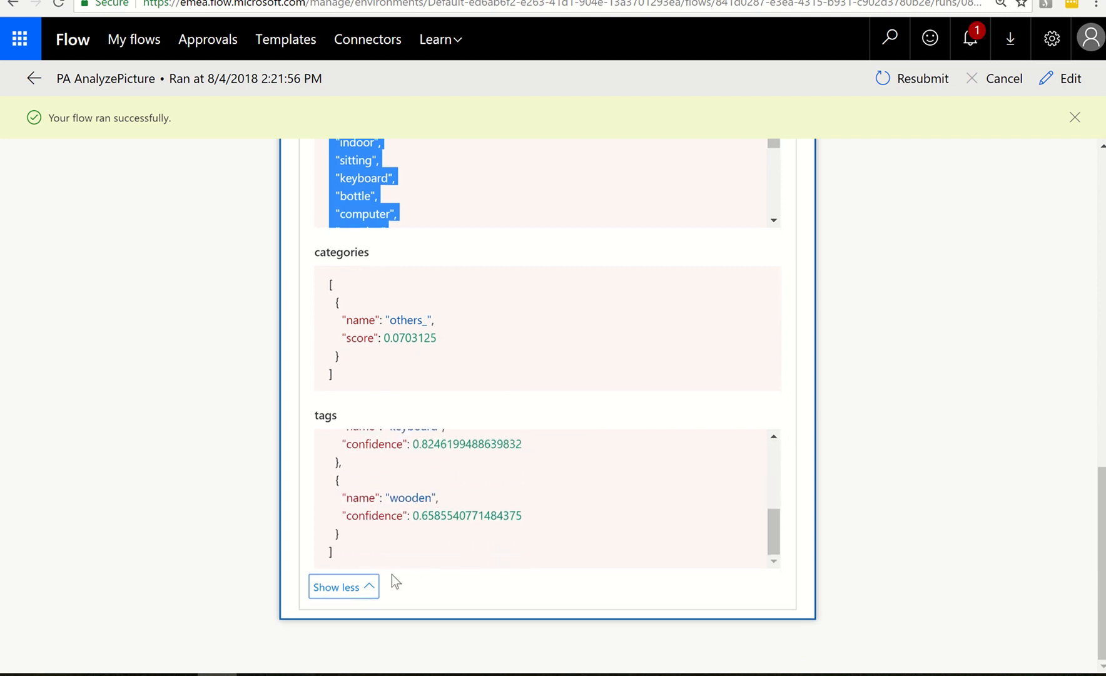
left_click(342, 592)
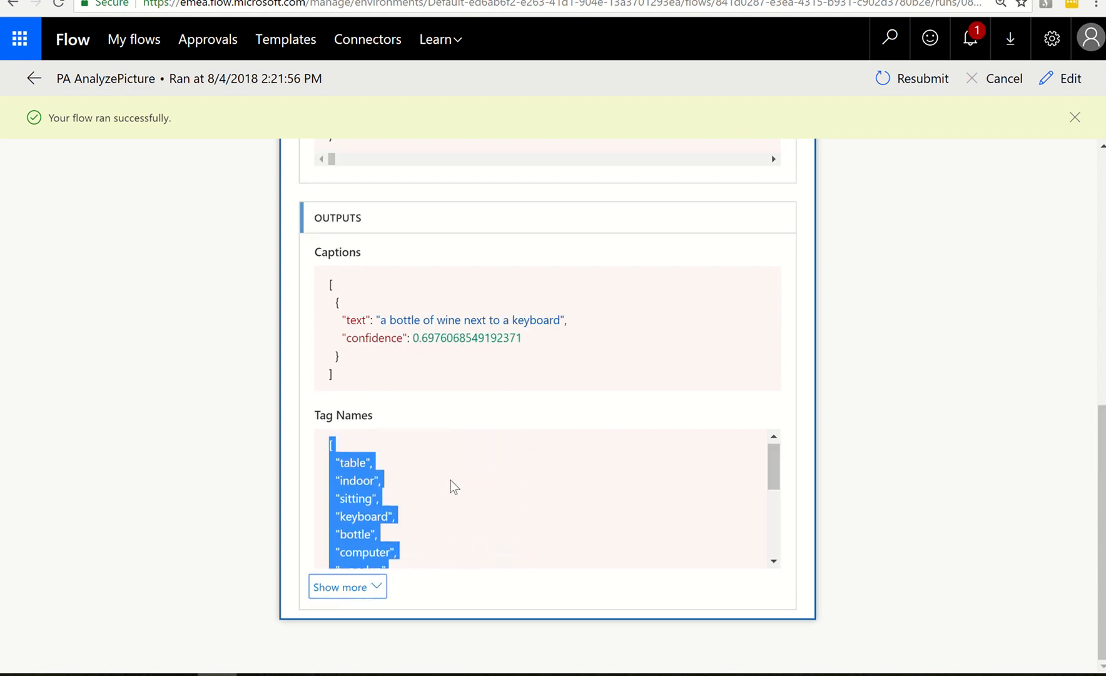
scroll(966, 432, "up", 9)
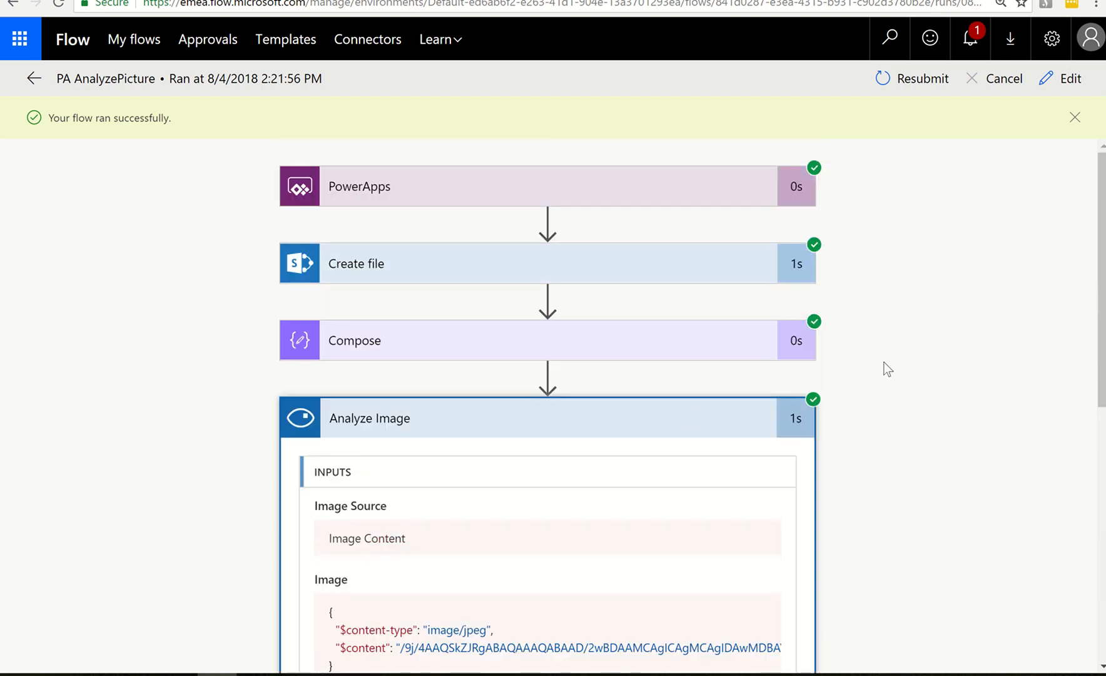
Collapse the Analyze Image action in the run details and open the PA AnalyzePicture flow for editing
left_click(682, 417)
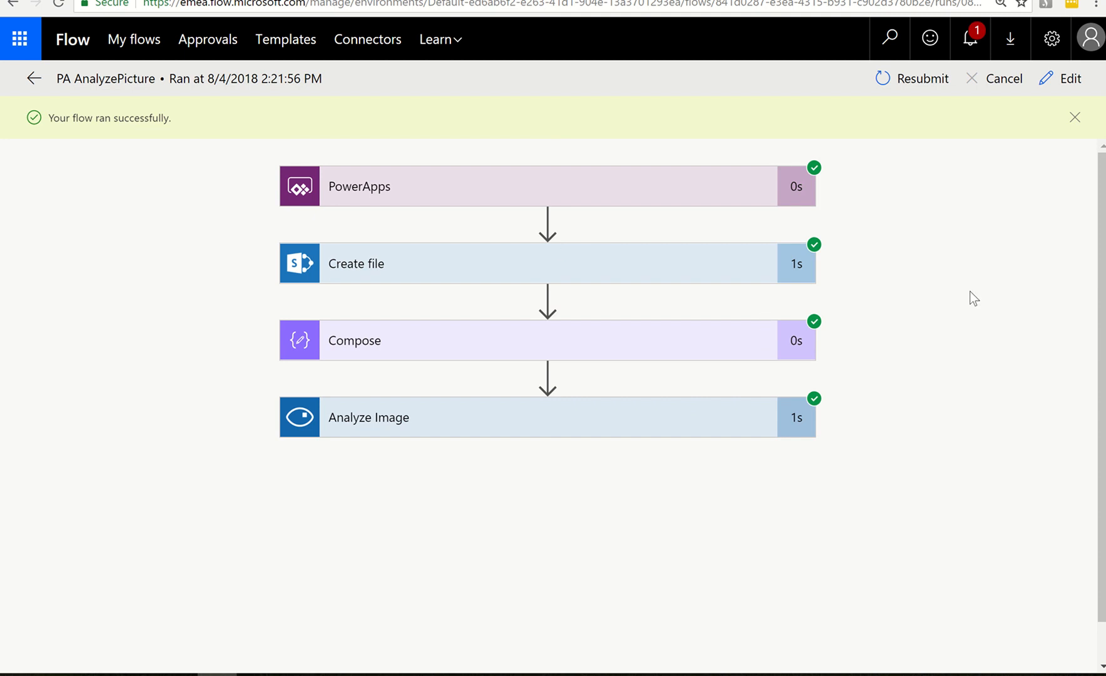
scroll(870, 289, "down", 1)
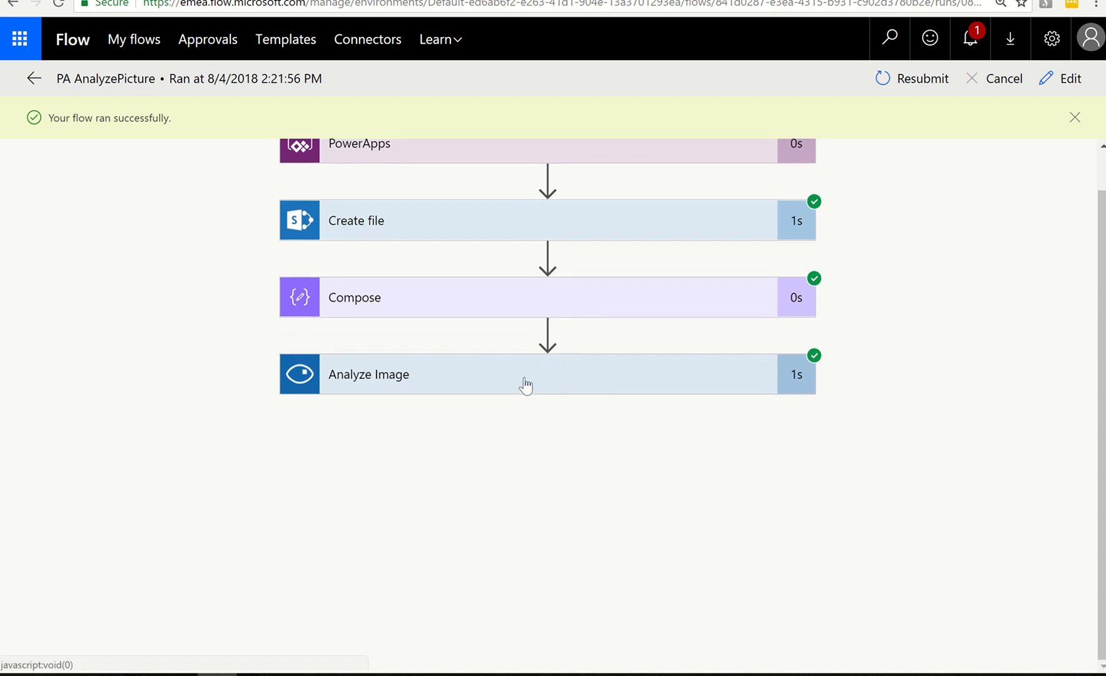
left_click(1056, 78)
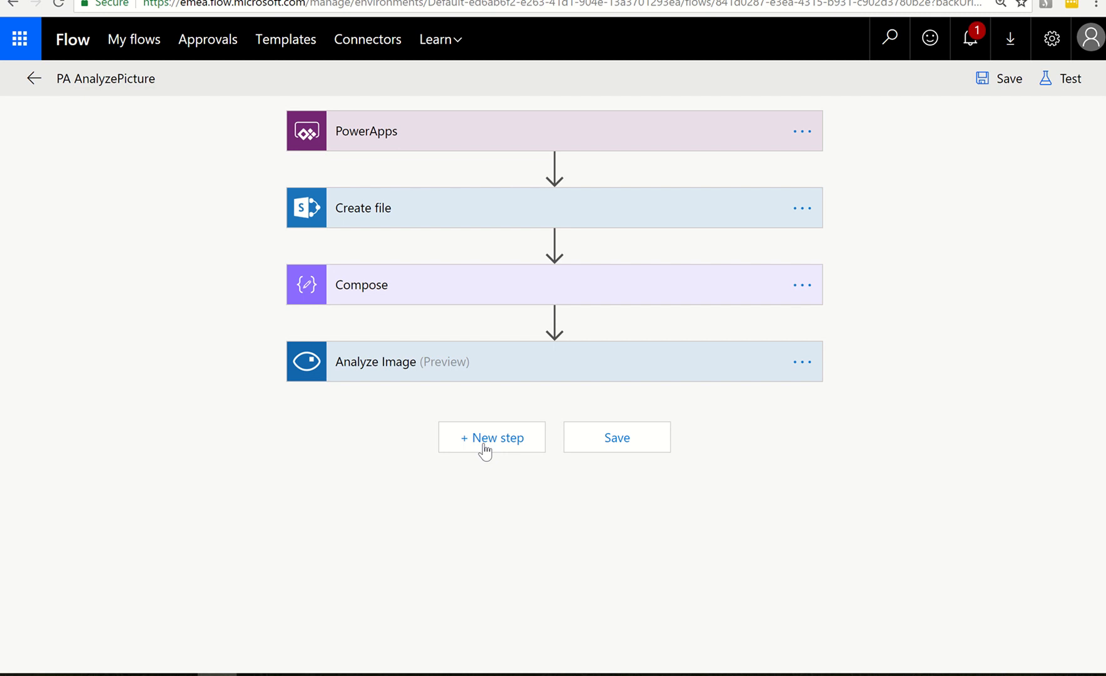
Search the actions for "response" and add a Request - Response action after Analyze Image
left_click(485, 446)
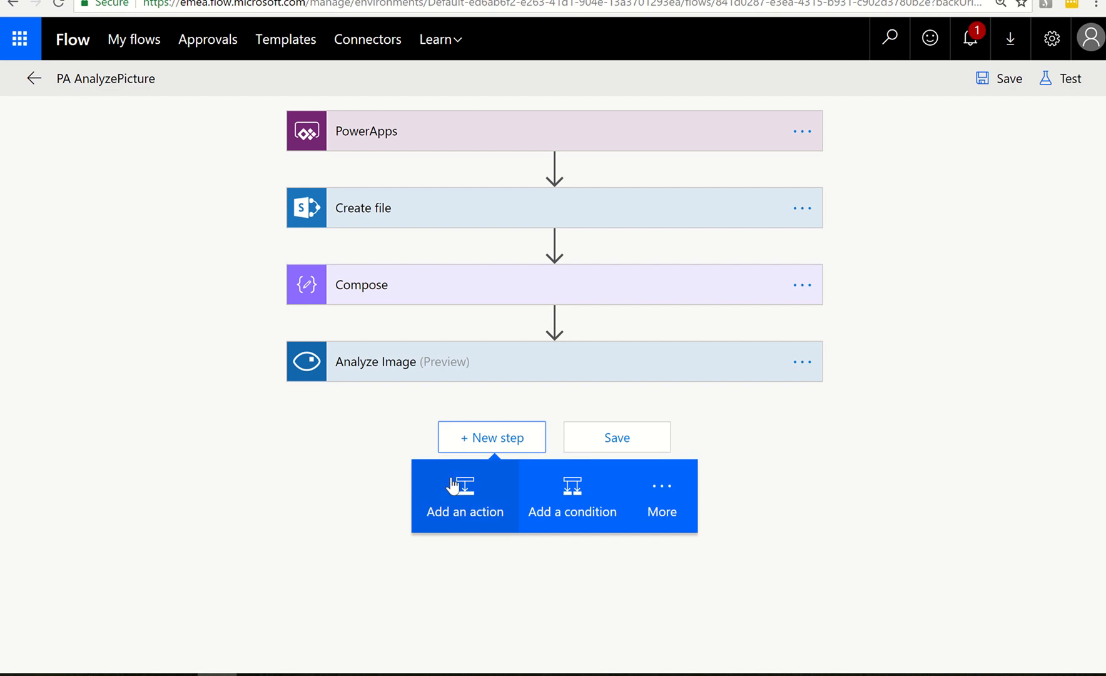
left_click(463, 497)
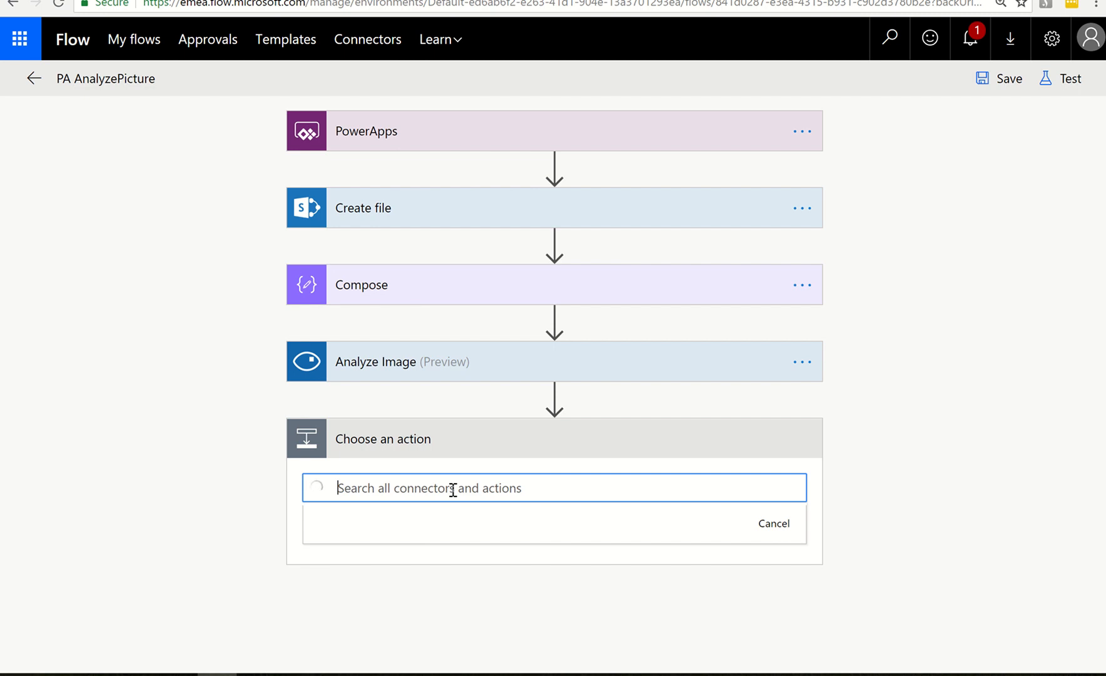
type("respo")
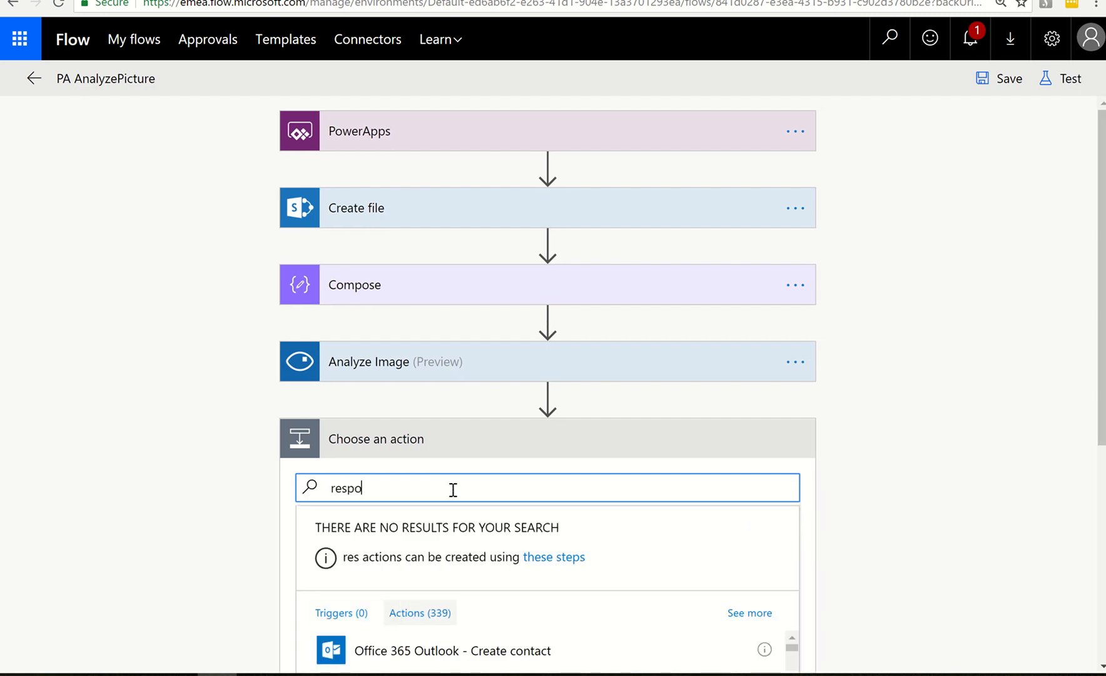
type("nse")
scroll(452, 490, "down", 3)
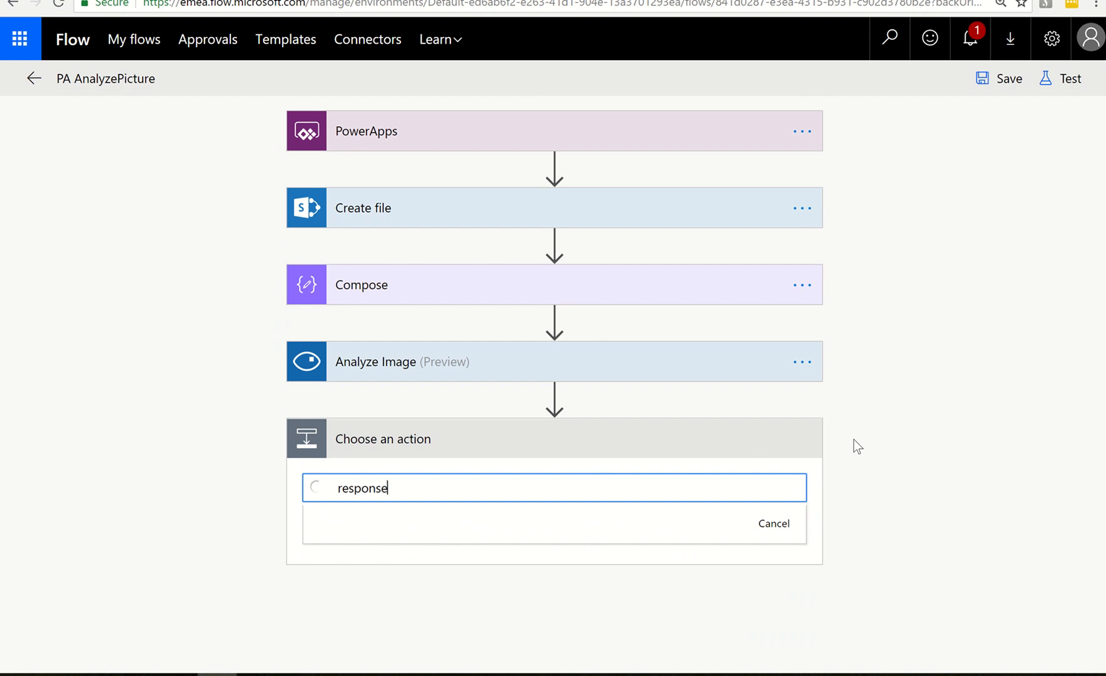
scroll(854, 440, "down", 6)
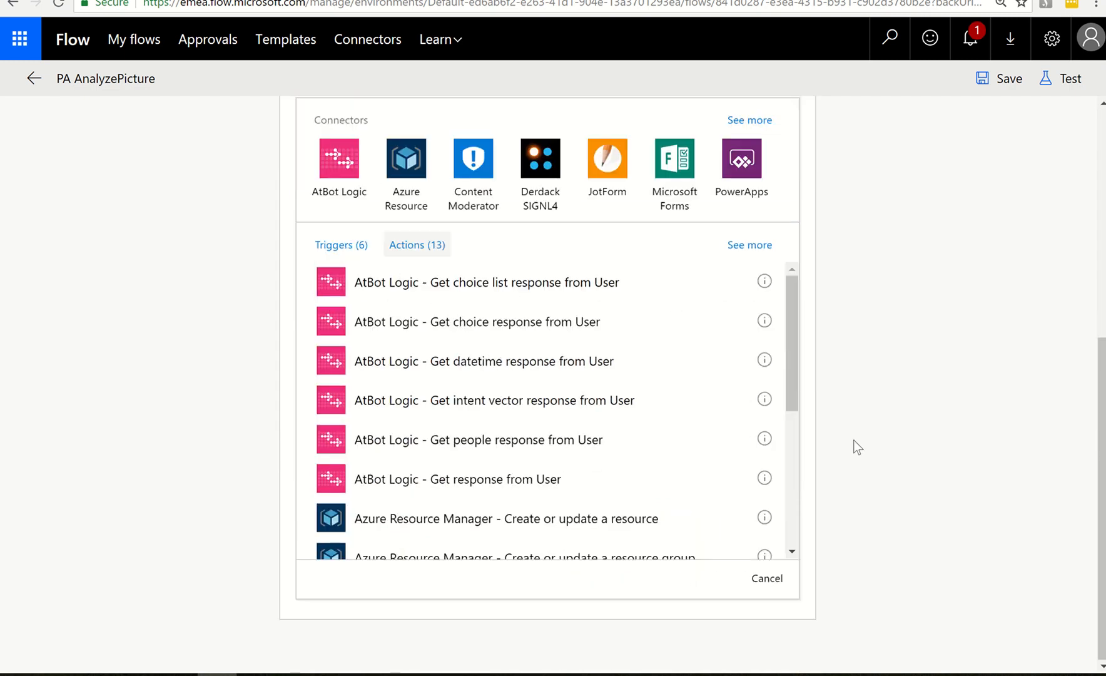
left_click_drag(791, 360, 800, 466)
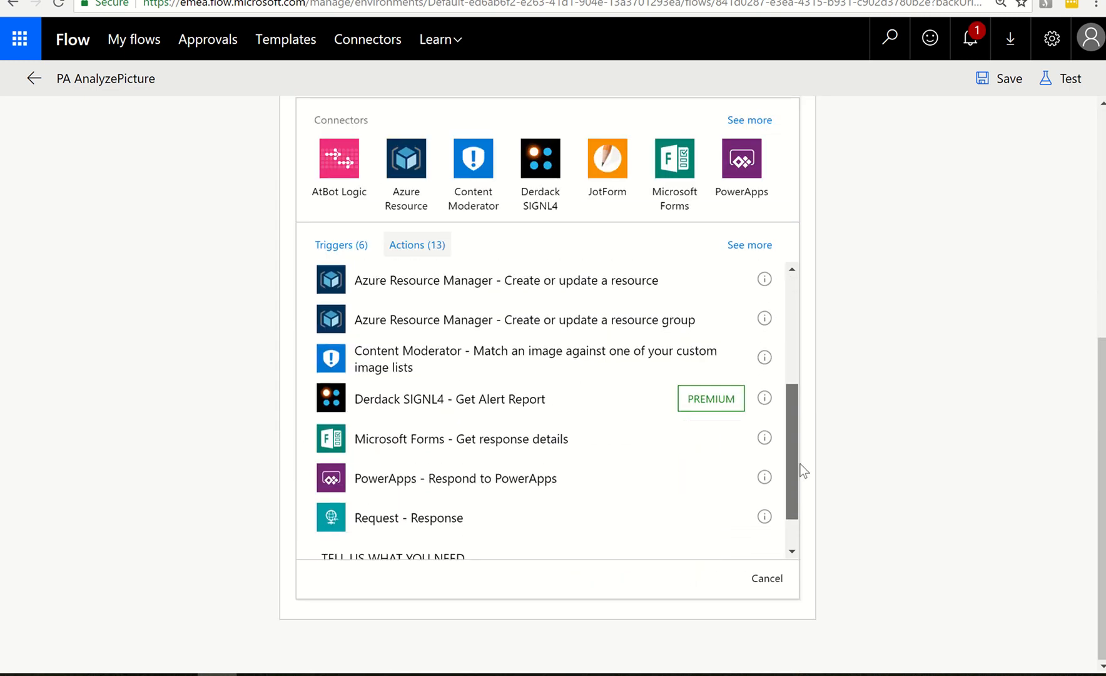
left_click(416, 522)
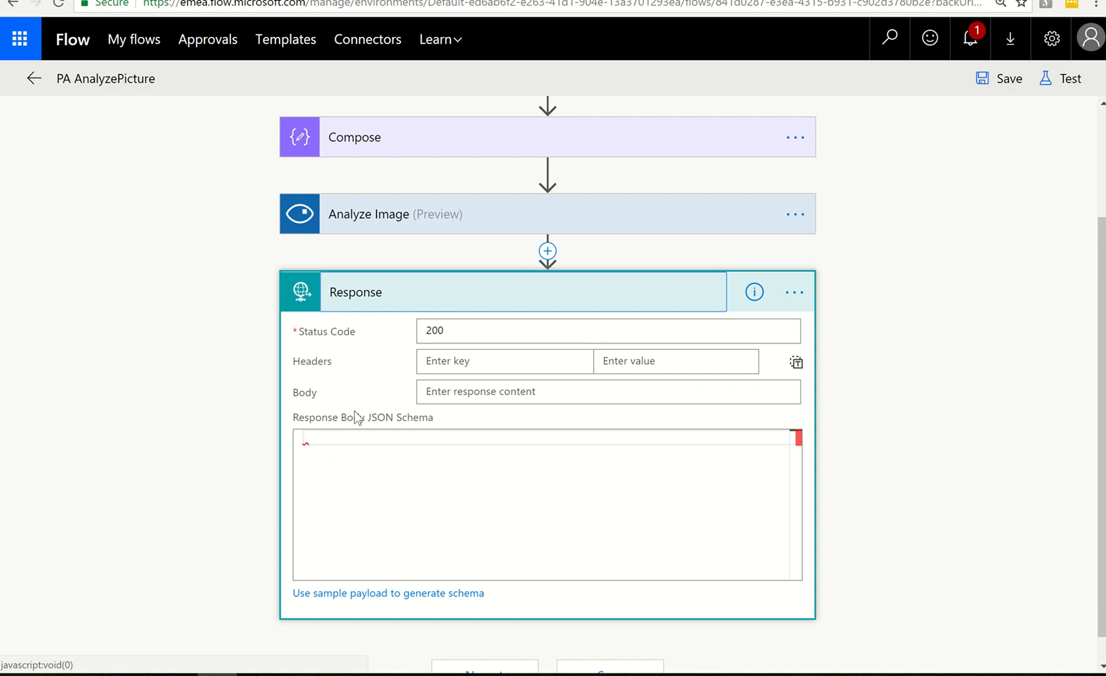
Set the Body of the Response action to the tags output of Analyze Image
left_click(503, 393)
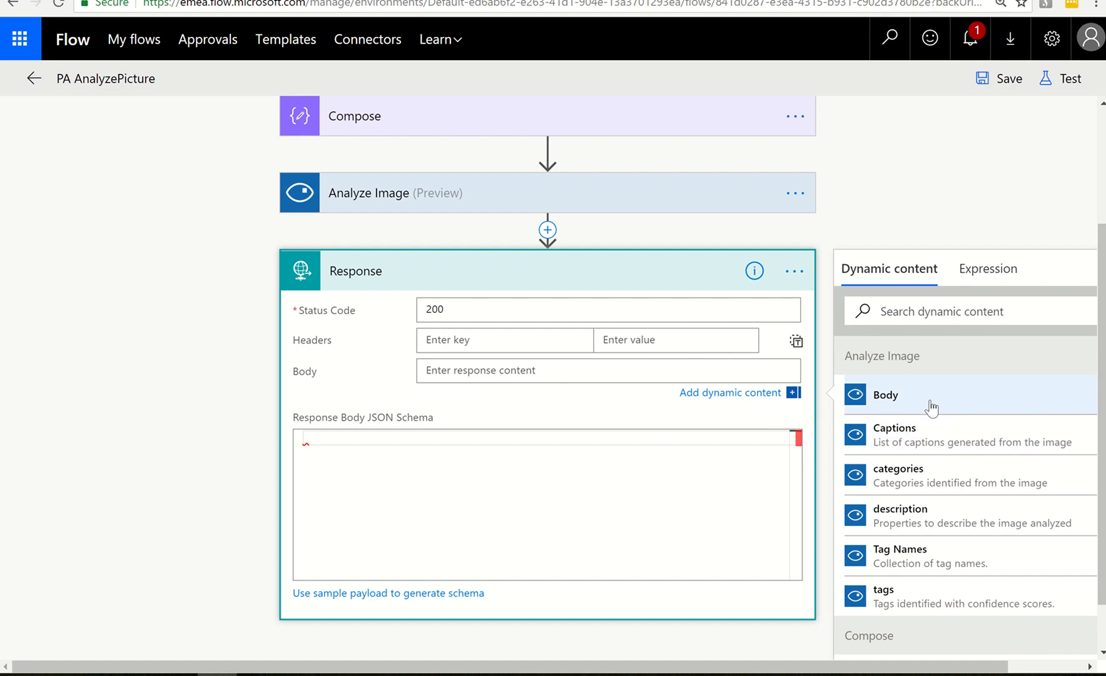
left_click(910, 597)
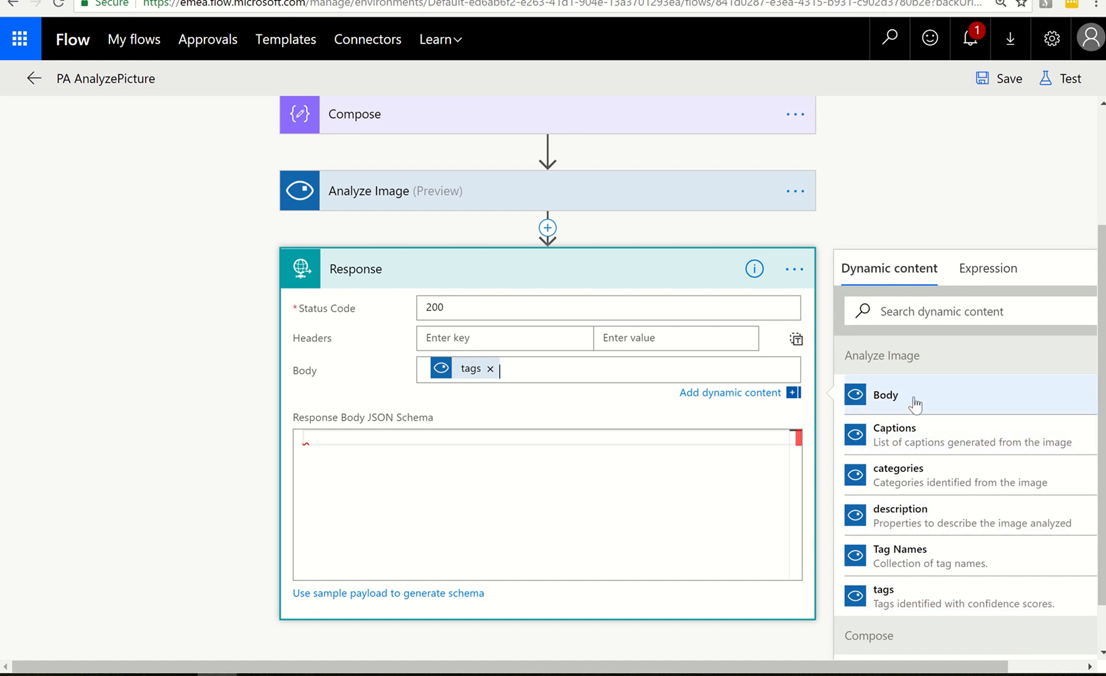
mouse_move(479, 376)
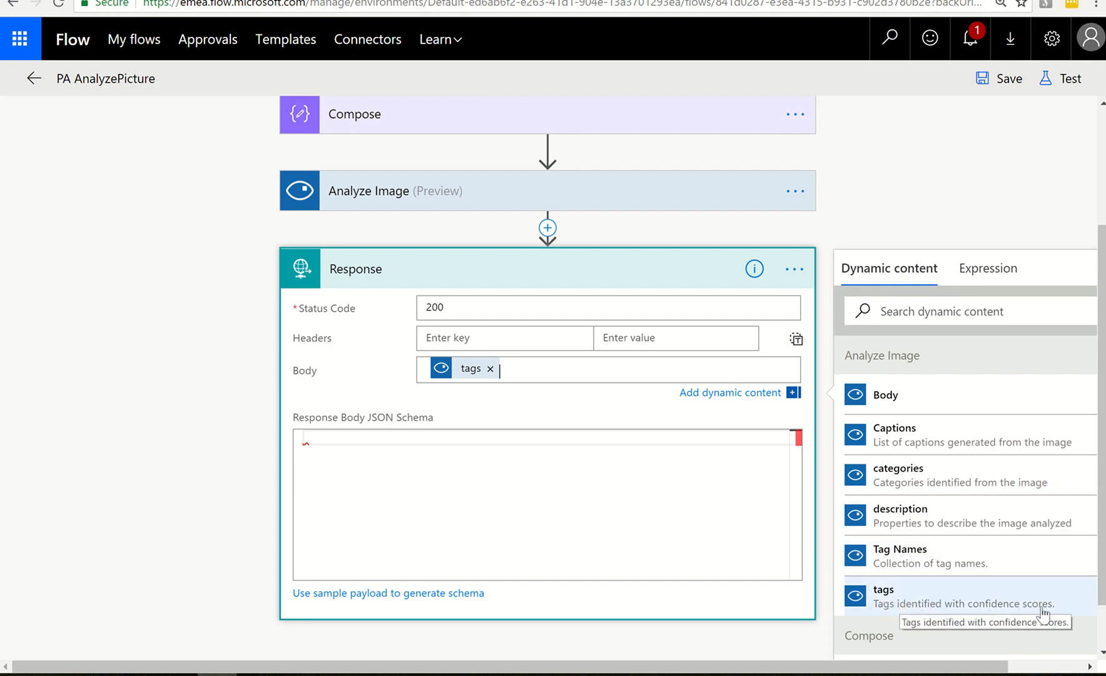
left_click(370, 443)
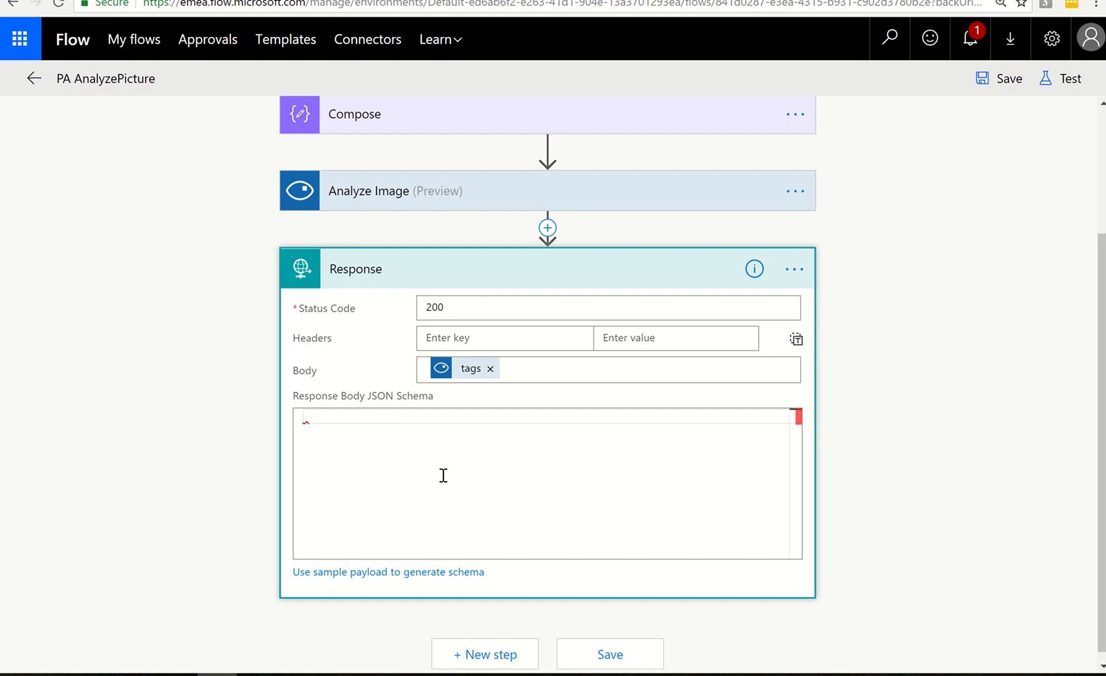
Delete the Response action from the flow and confirm its removal
left_click(795, 270)
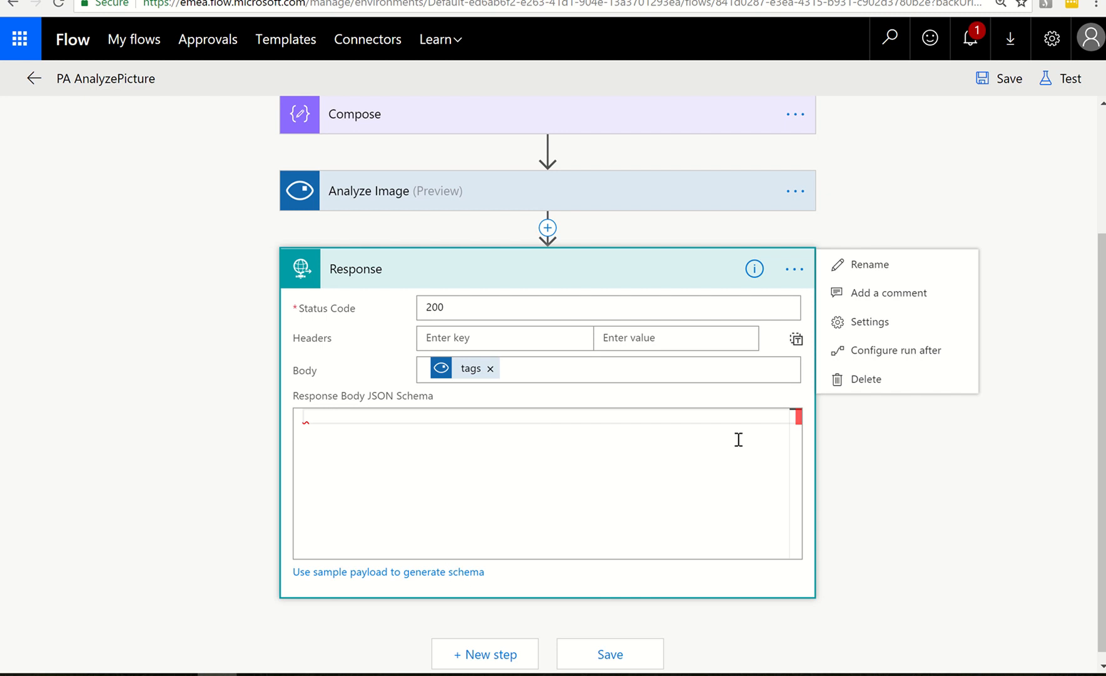
left_click(857, 388)
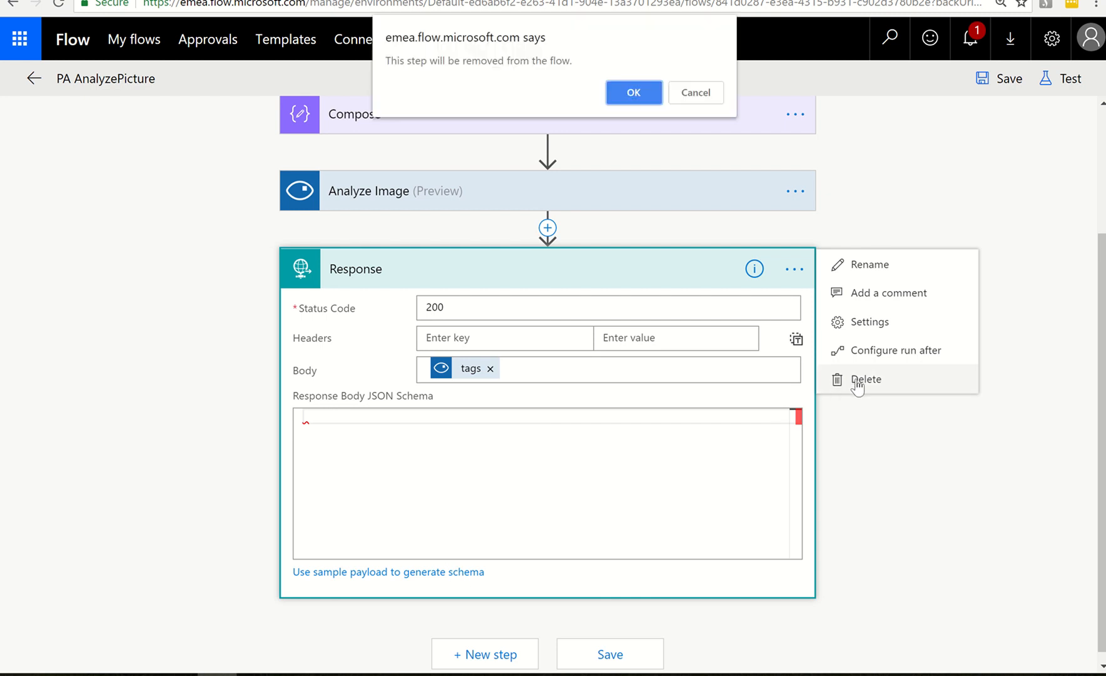
left_click(632, 93)
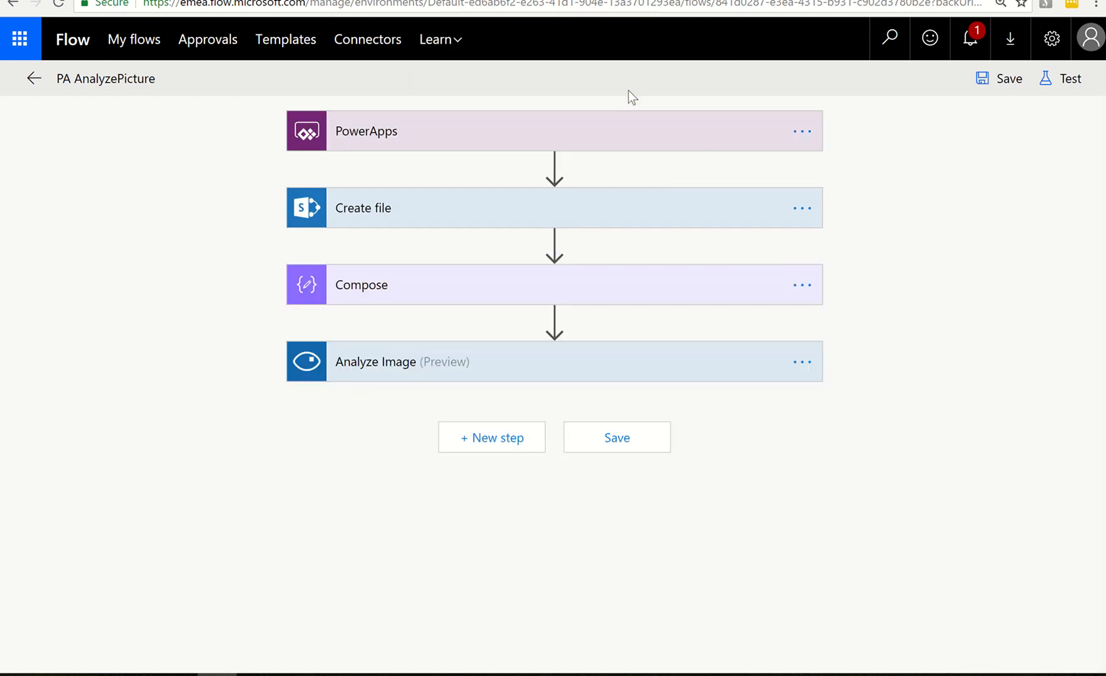
Search the actions for "compose" and add a Data Operations - Compose action after Analyze Image
left_click(502, 448)
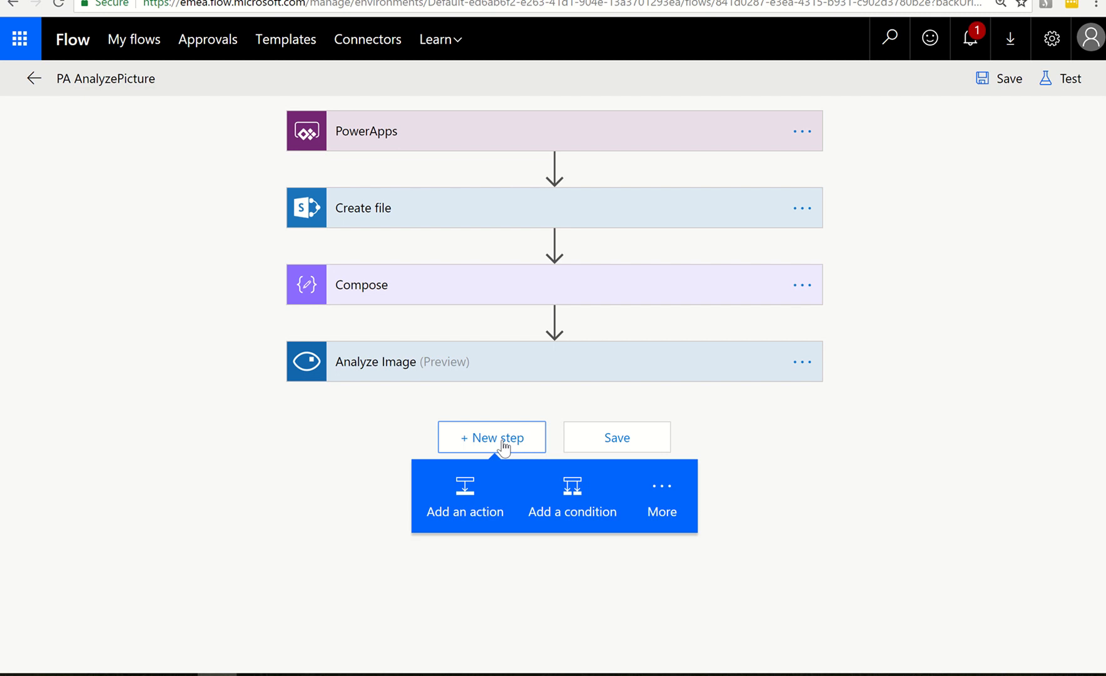
left_click(472, 488)
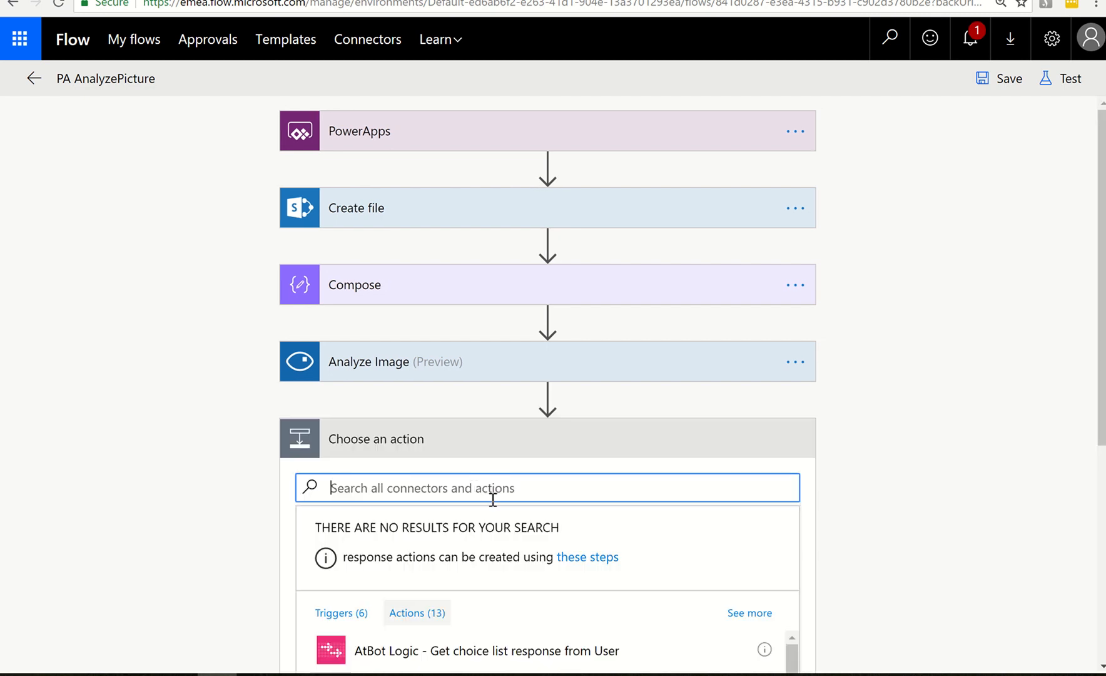
type("compose")
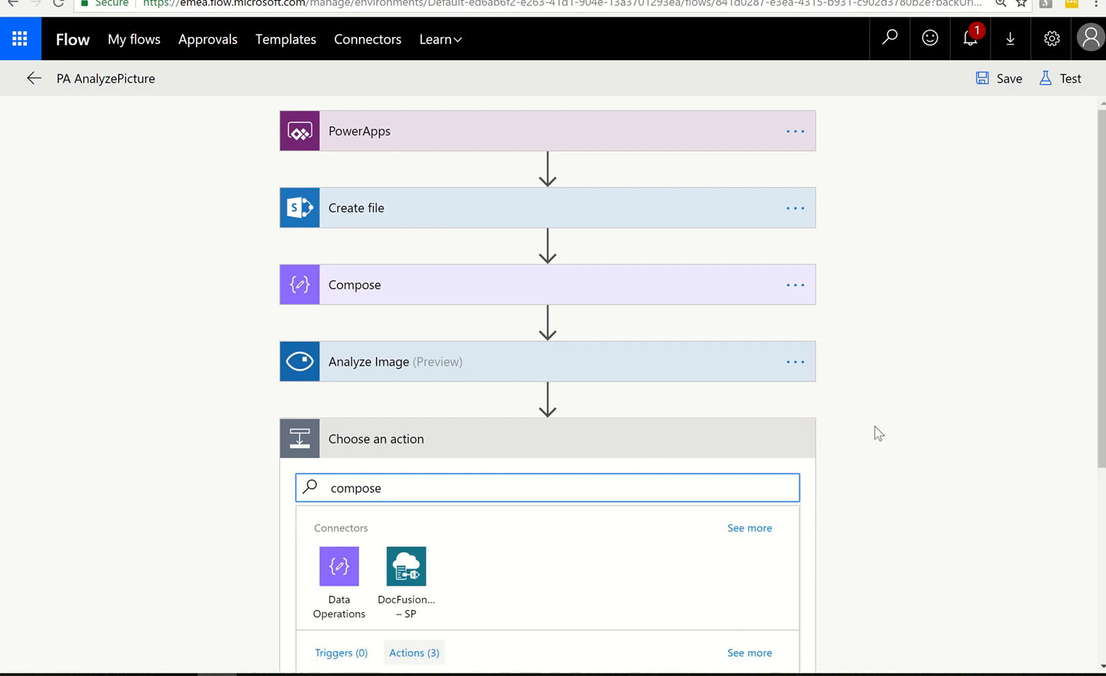
scroll(874, 426, "down", 2)
scroll(875, 426, "down", 3)
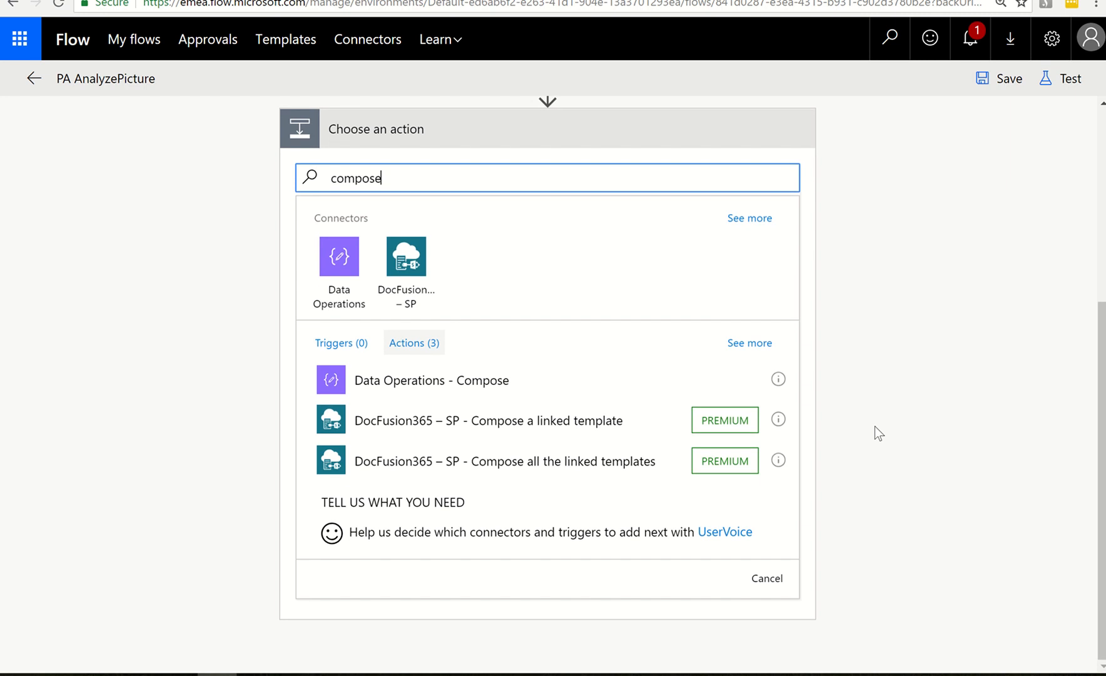
left_click(476, 377)
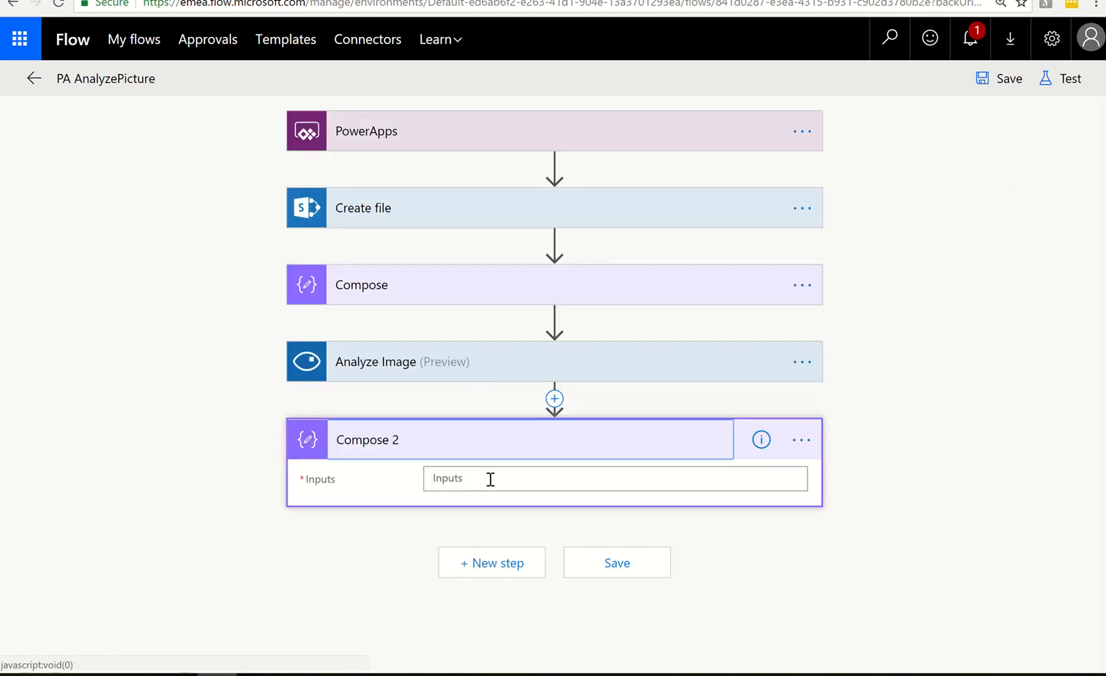
Set the inputs of the new Compose action to the tags output of Analyze Image
left_click(491, 479)
scroll(1082, 529, "down", 3)
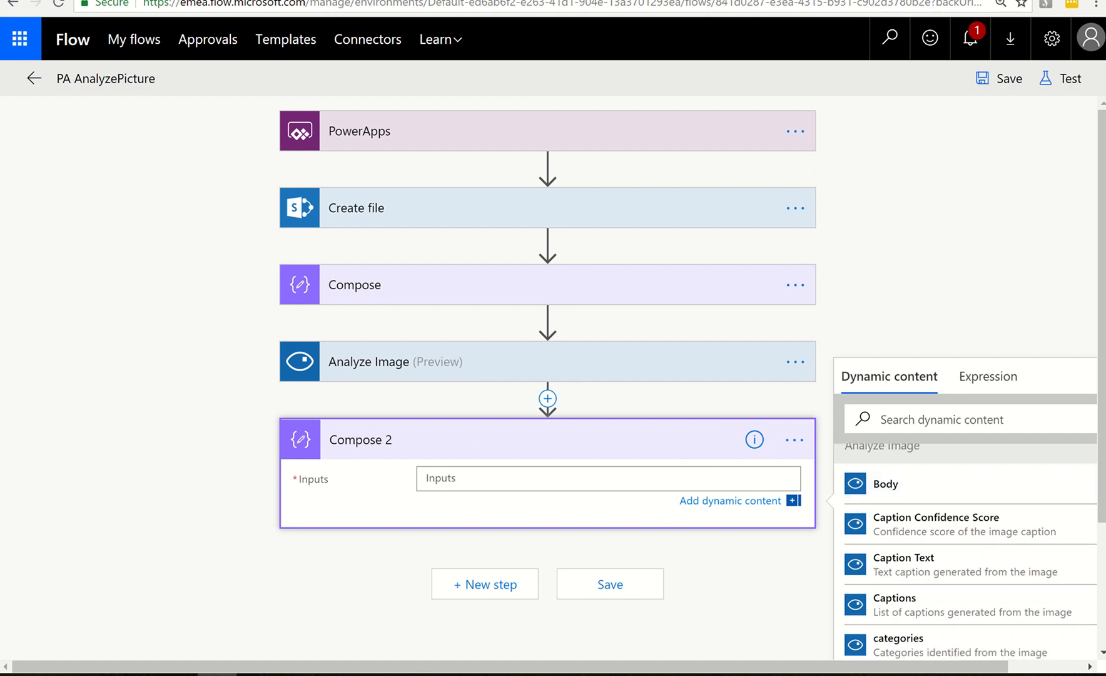
scroll(1085, 532, "down", 2)
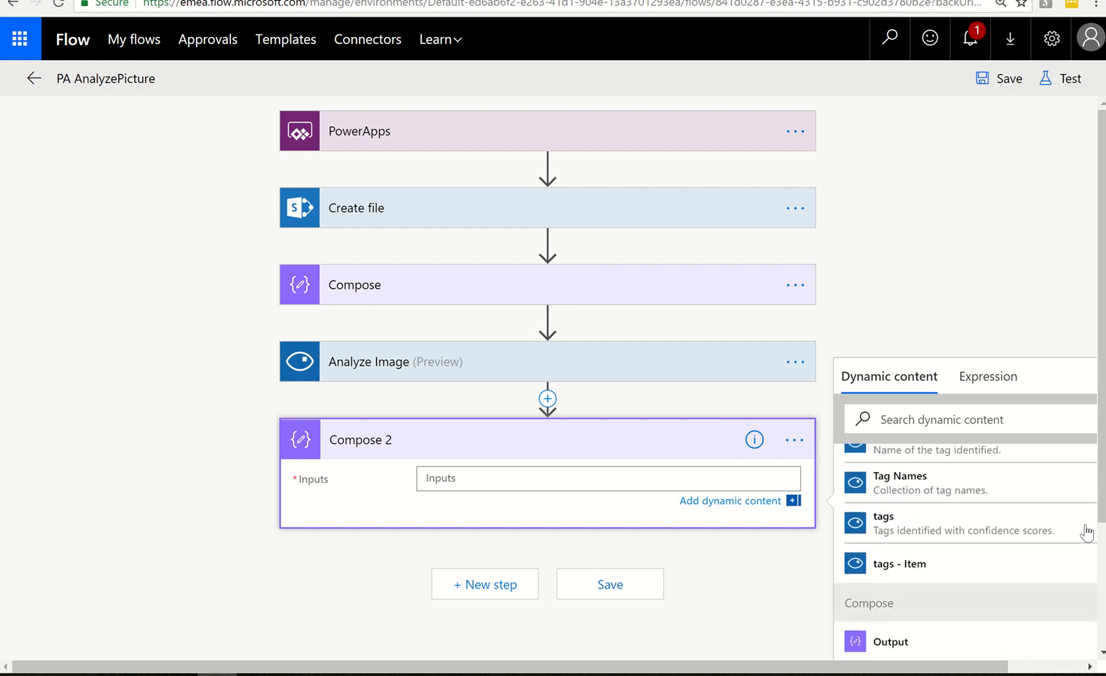
scroll(1086, 532, "up", 1)
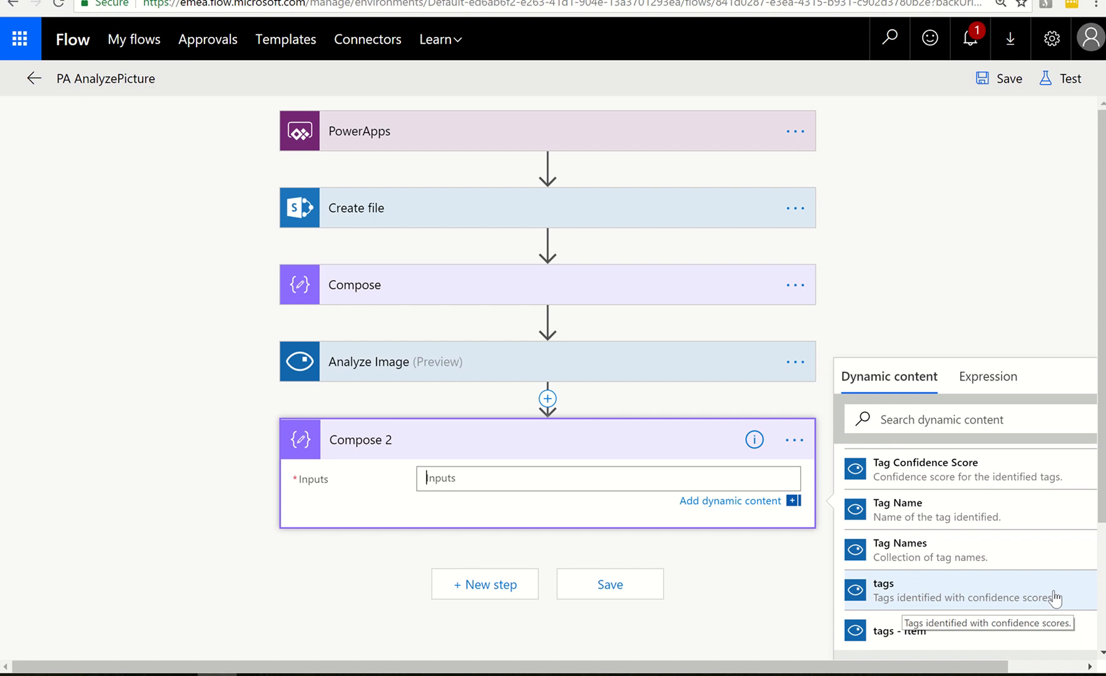
left_click(972, 596)
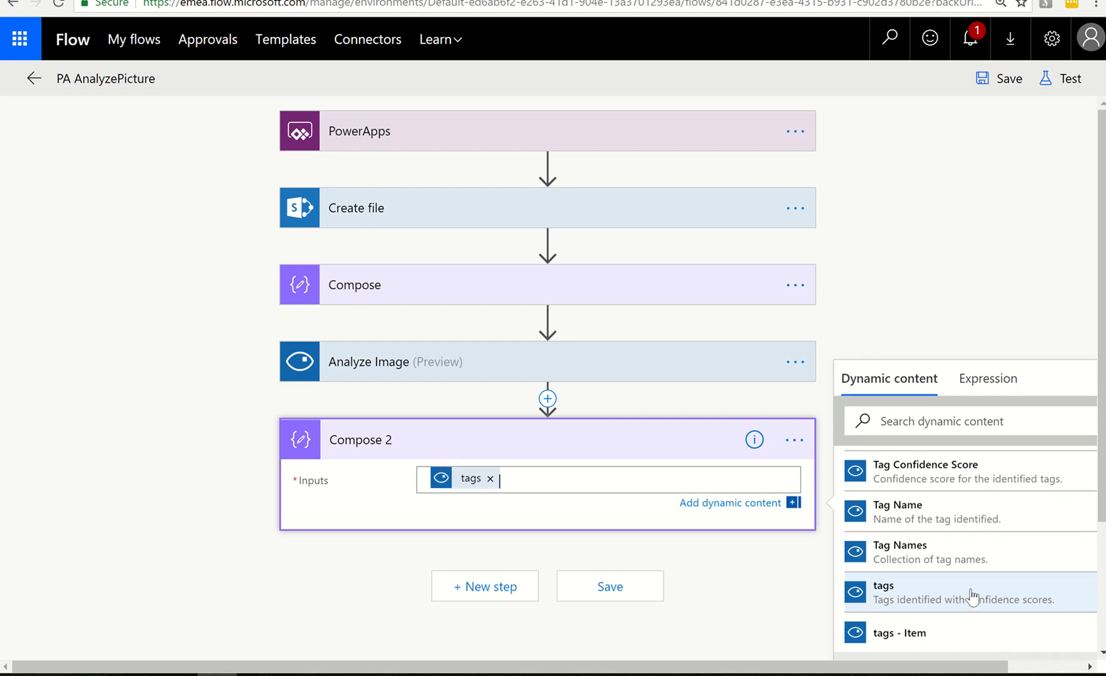
Save the flow, test it with data from the previous successful run, and dismiss the low-battery notice
left_click(996, 78)
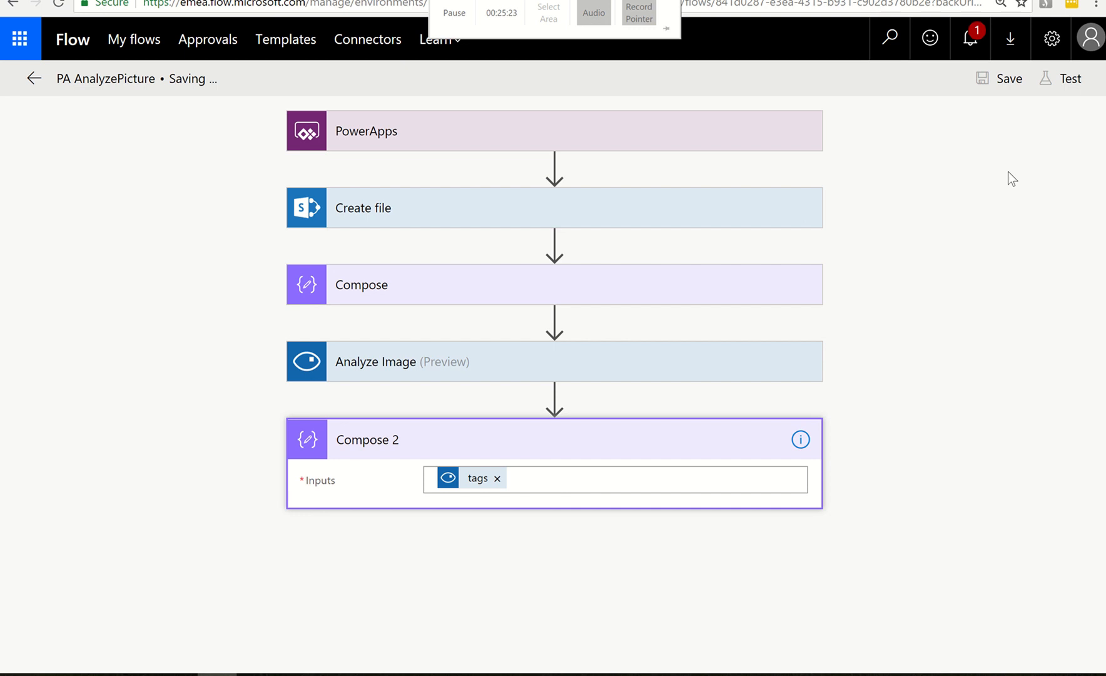
left_click(1062, 80)
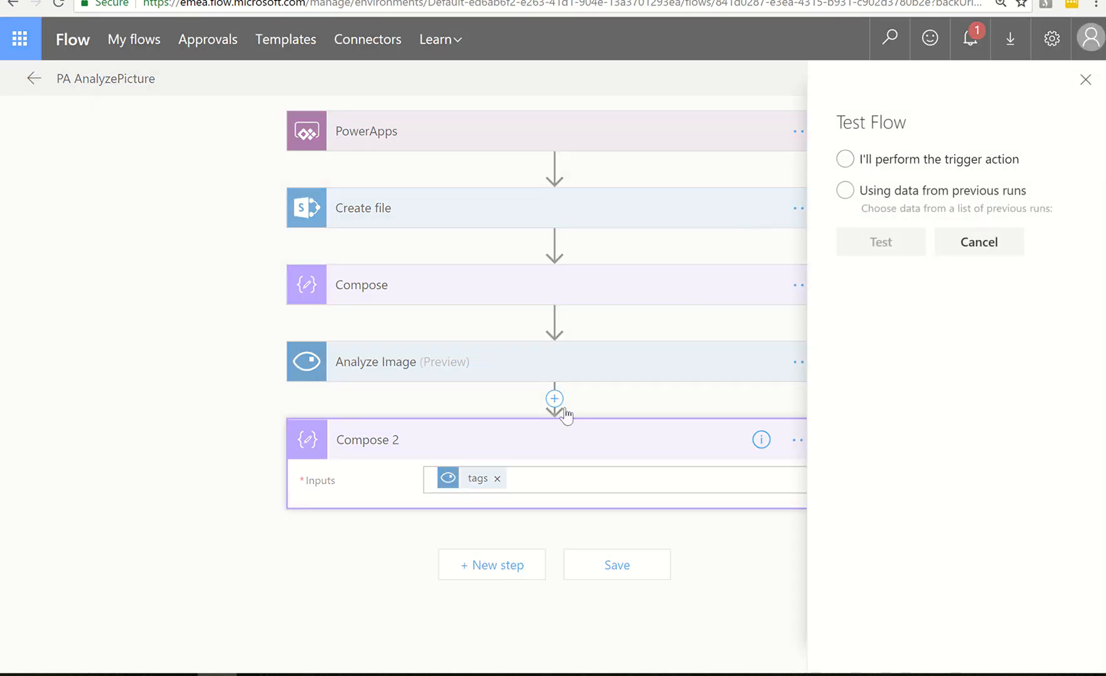
left_click(845, 191)
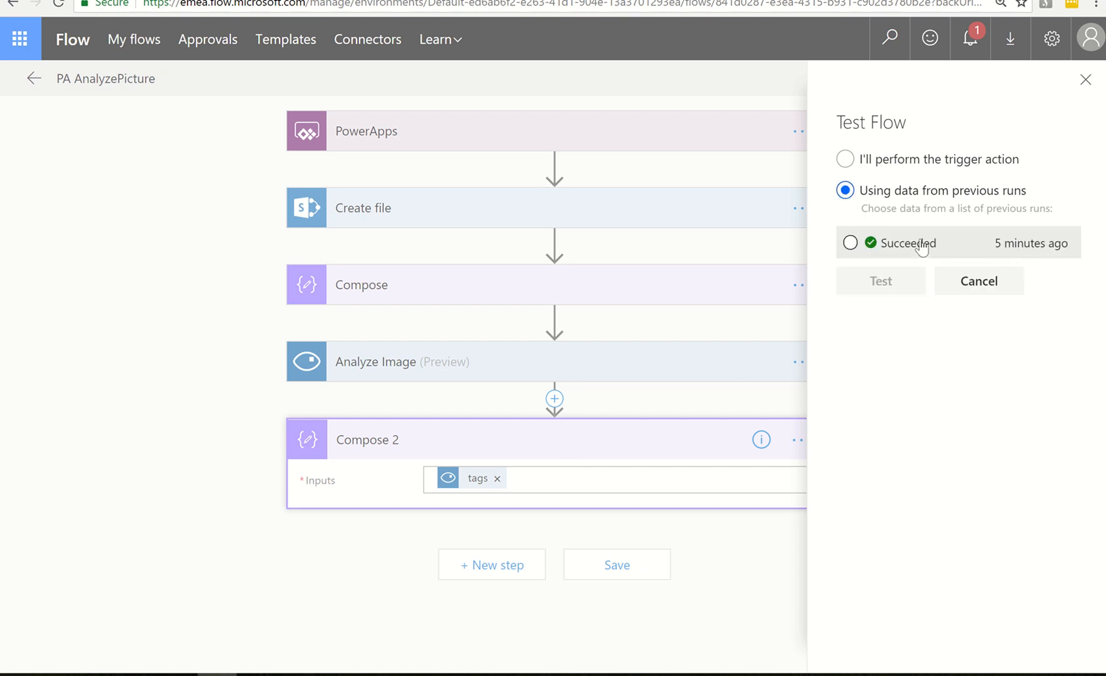
left_click(851, 243)
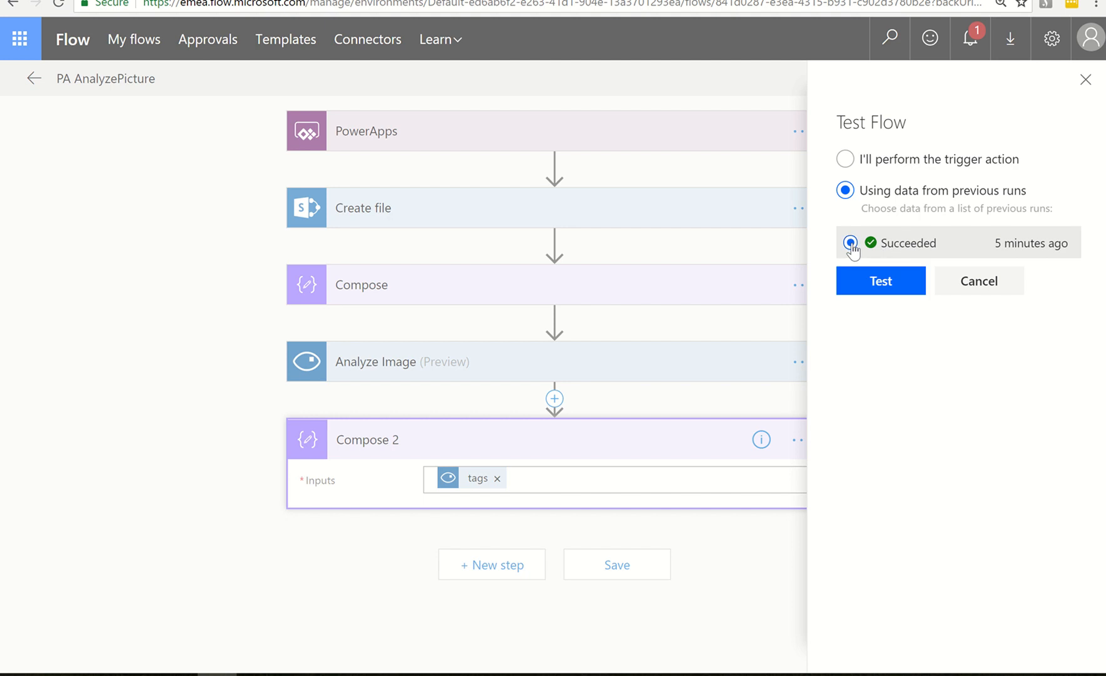
left_click(880, 283)
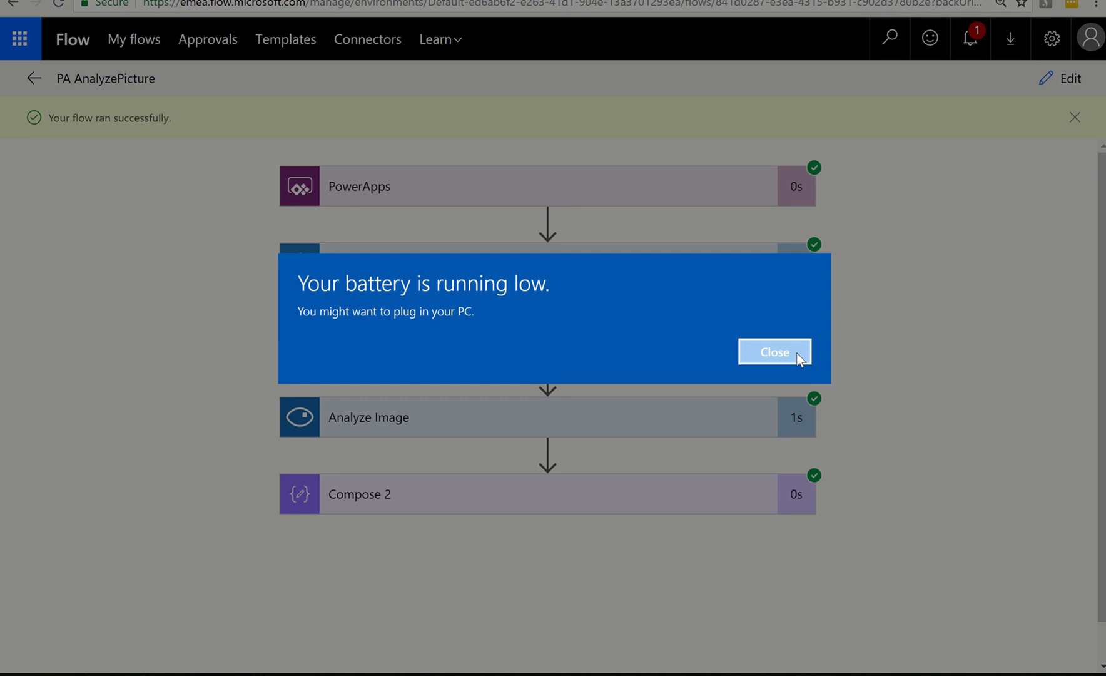
left_click(775, 351)
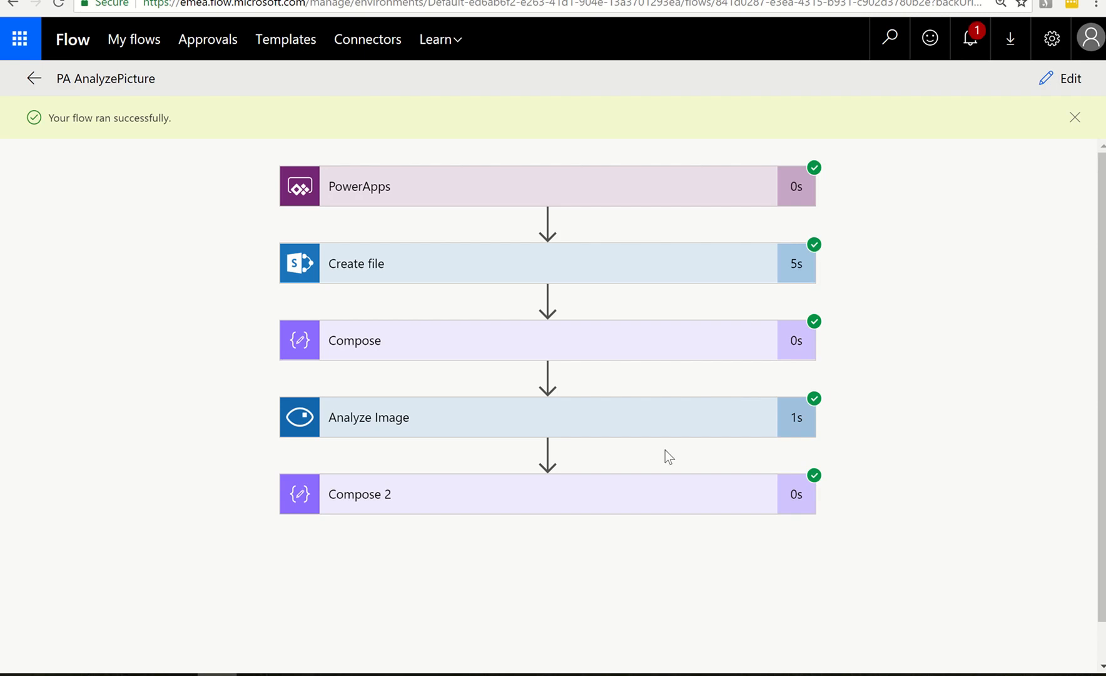
Expand the Compose 2 action in the test run and review the tag names and confidence scores it outputs
left_click(572, 507)
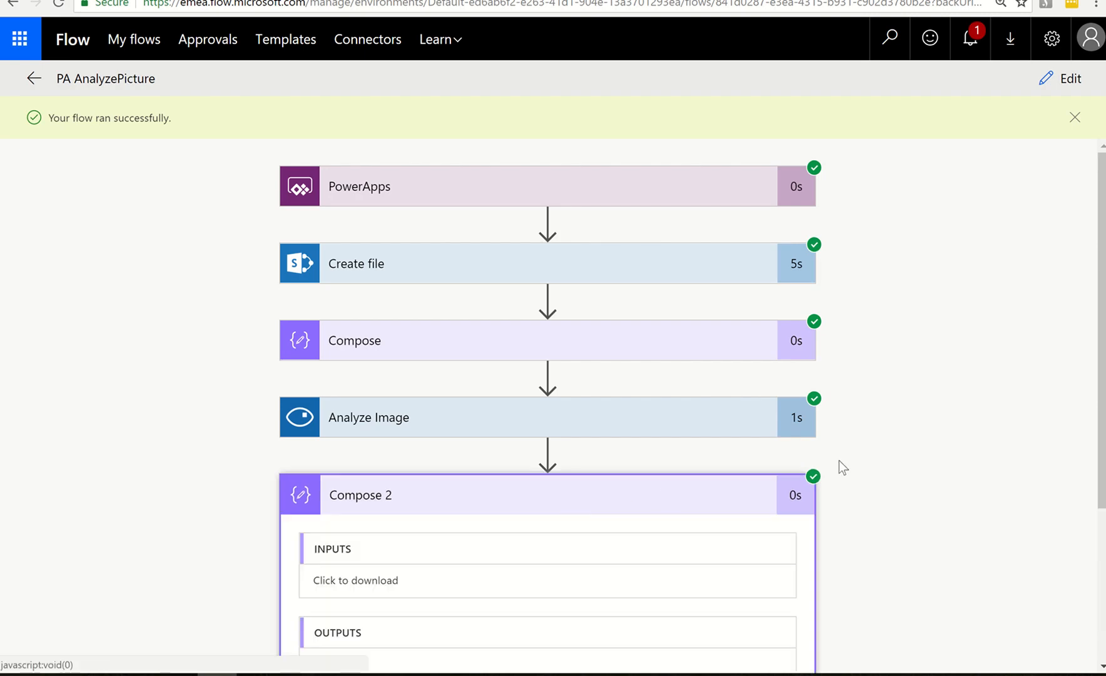
scroll(902, 435, "down", 4)
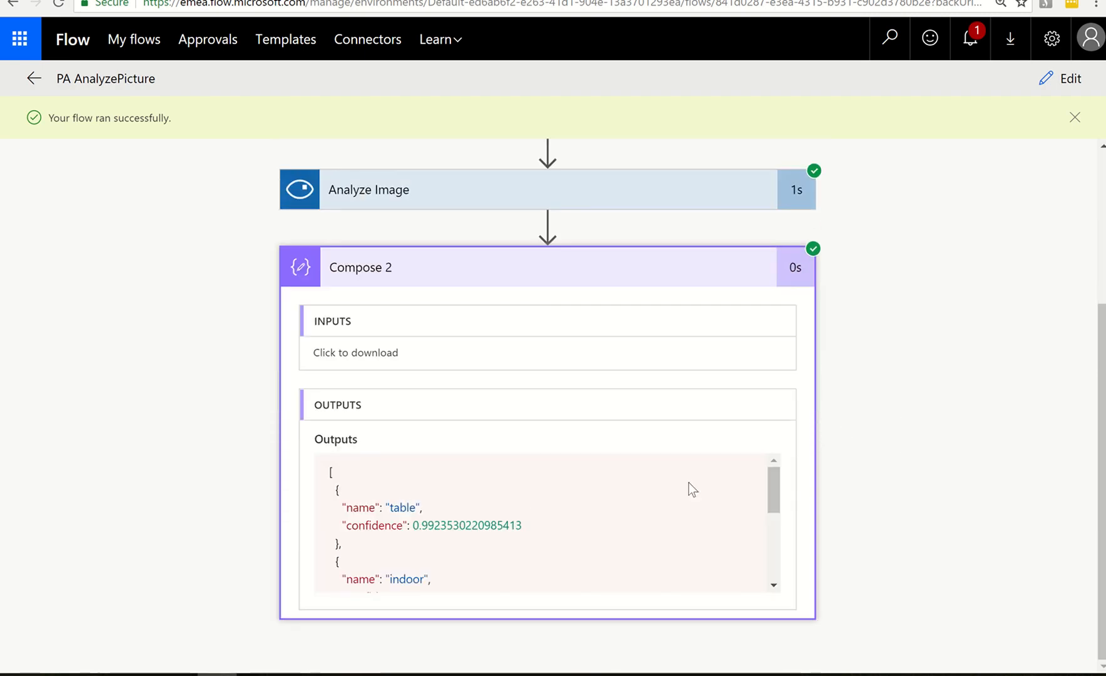
scroll(480, 488, "down", 3)
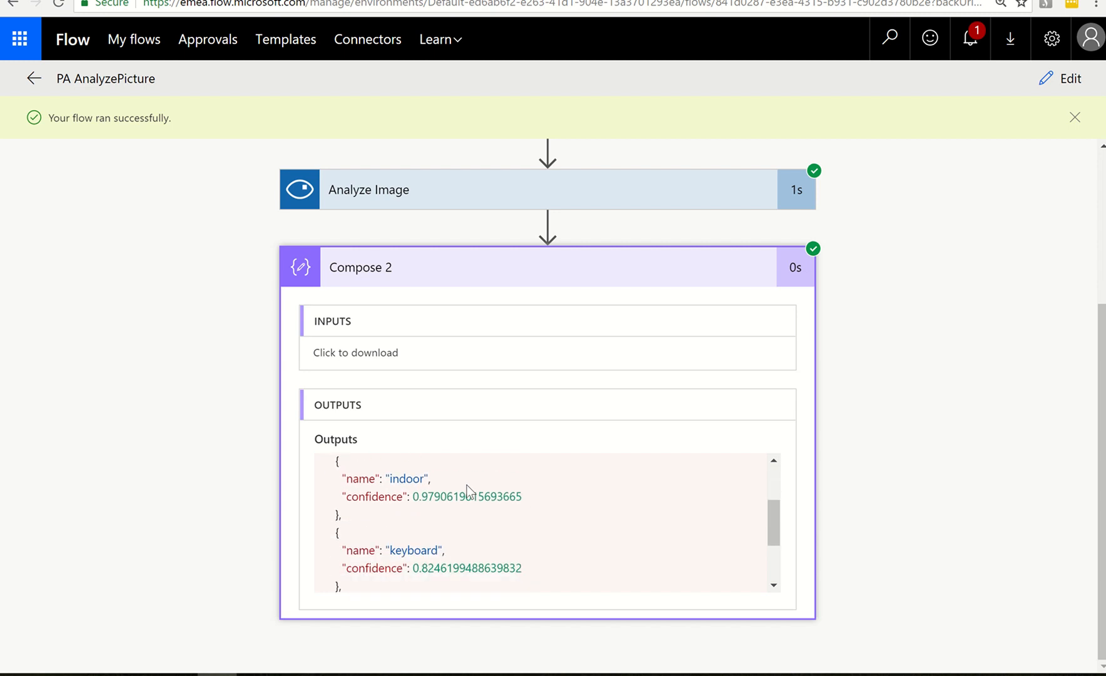
scroll(466, 485, "down", 3)
scroll(503, 504, "up", 2)
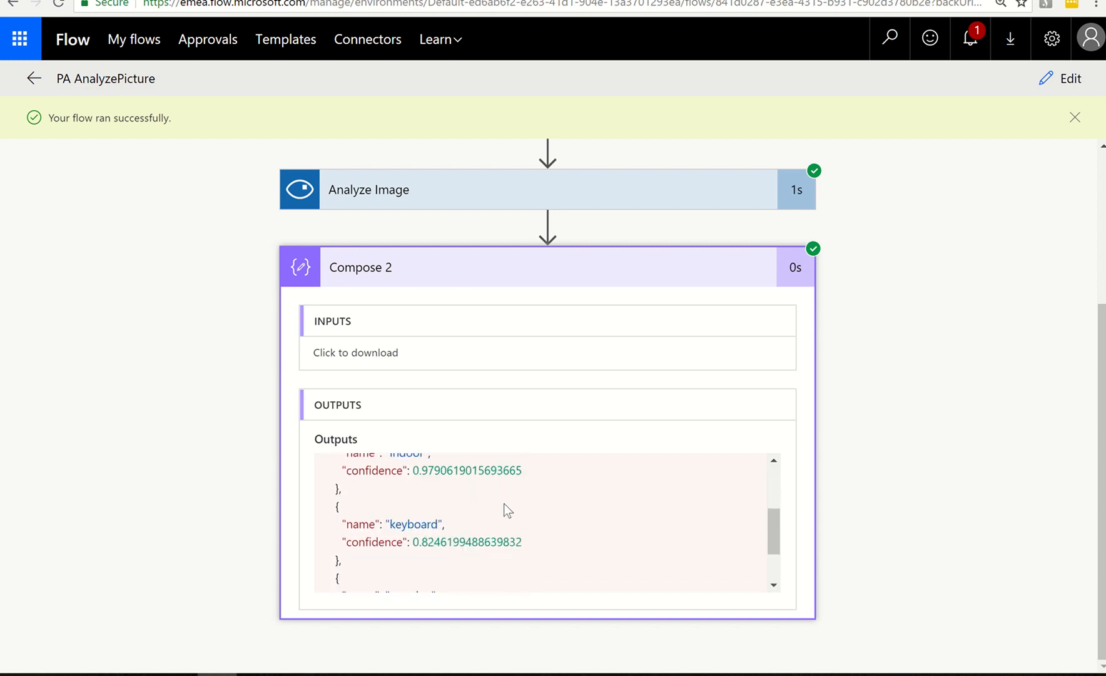
scroll(507, 504, "up", 3)
scroll(755, 521, "up", 1)
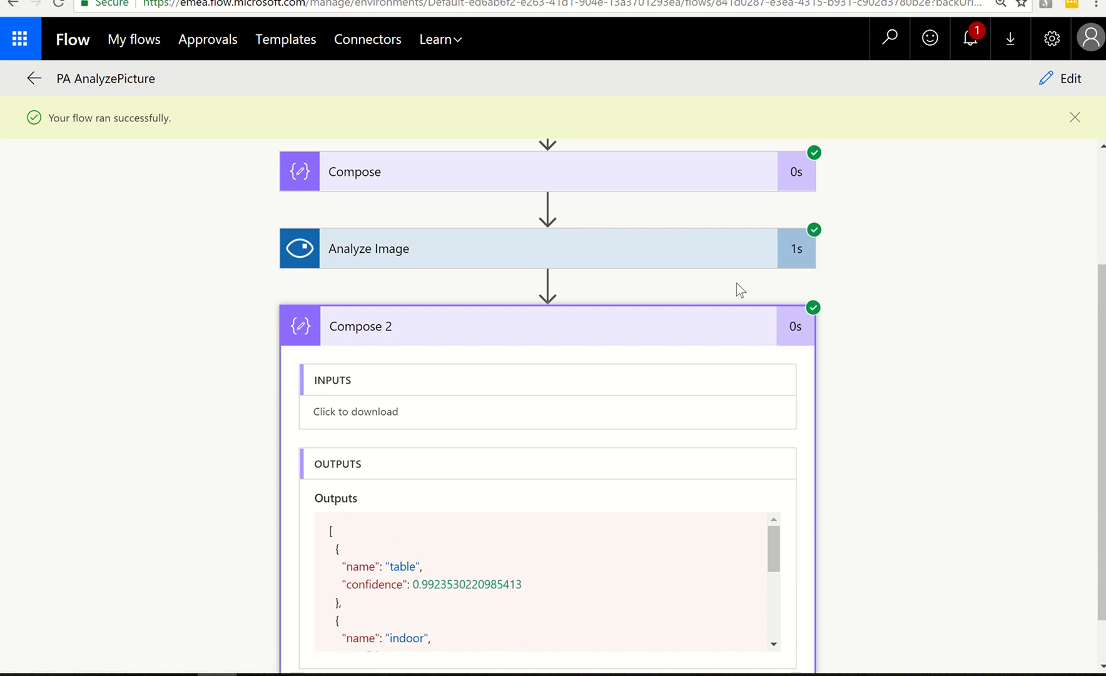
mouse_move(502, 2)
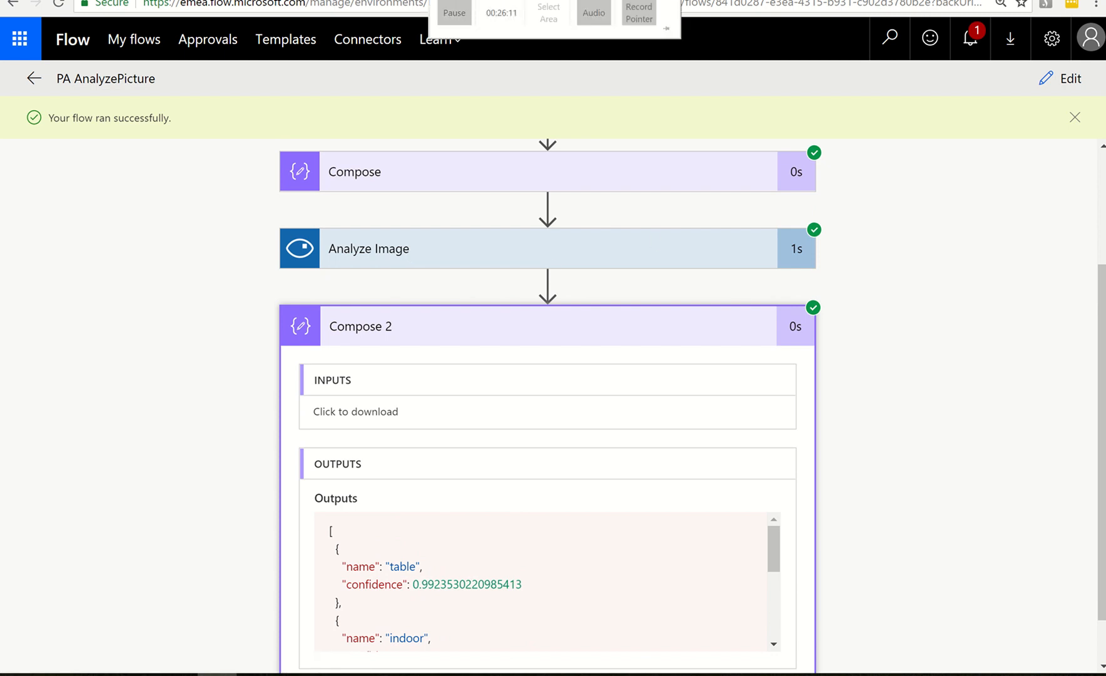
left_click(454, 13)
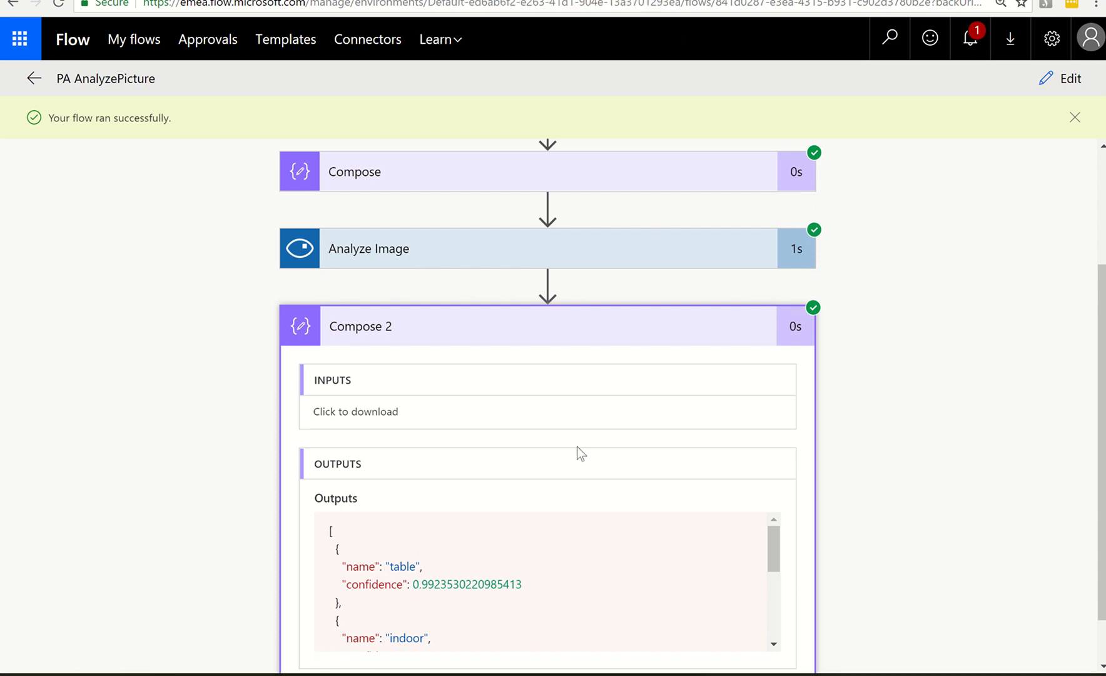
Copy the complete JSON array of tag names and confidence scores from the Compose 2 outputs
scroll(689, 521, "down", 3)
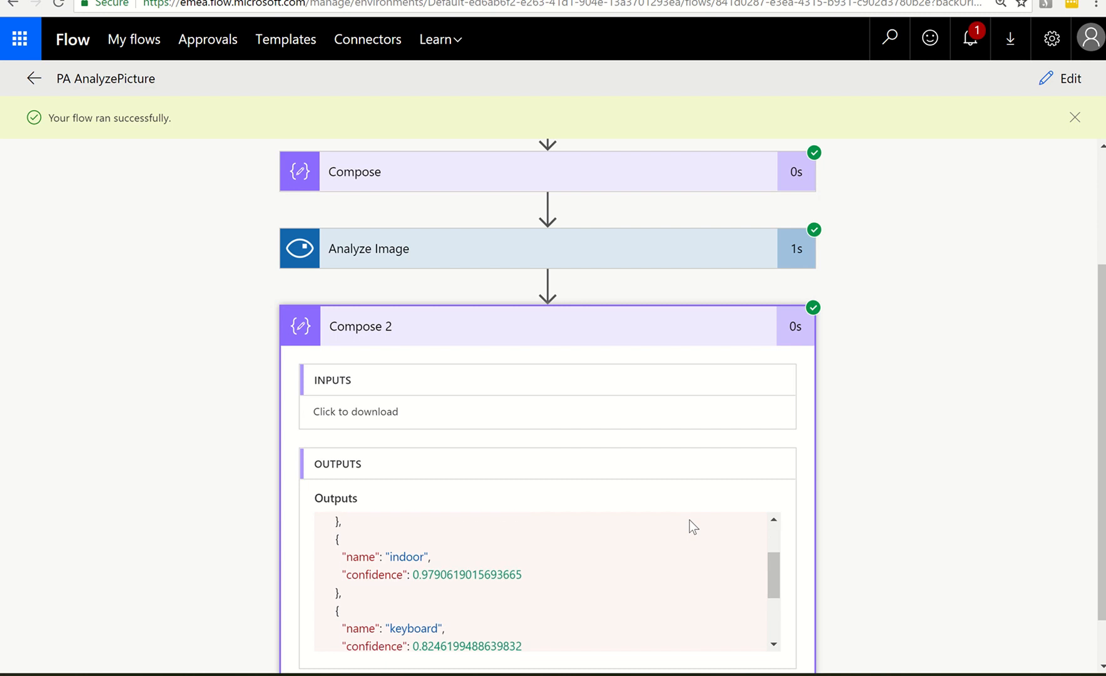
scroll(690, 520, "up", 3)
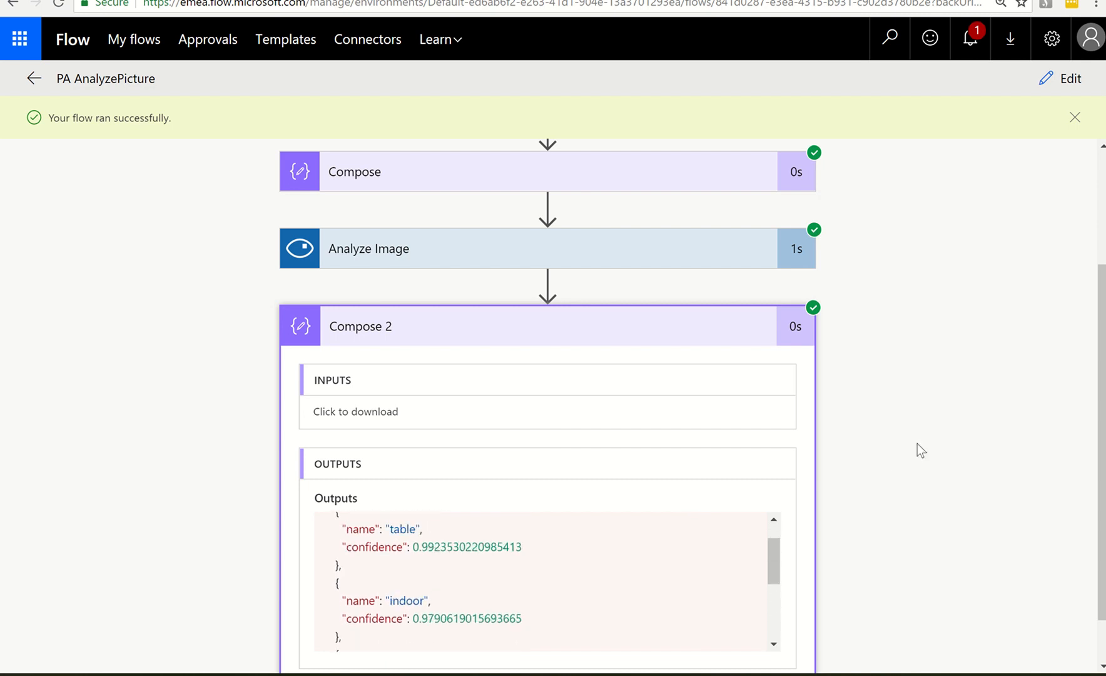
scroll(918, 444, "down", 1)
scroll(391, 531, "up", 1)
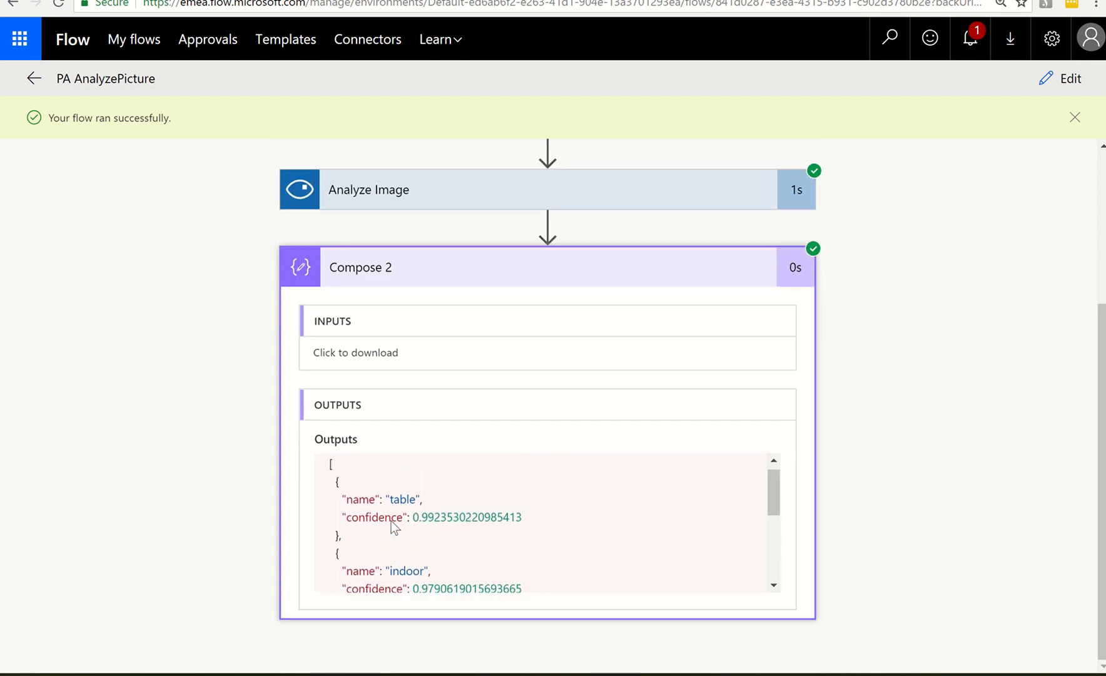
left_click_drag(330, 473, 390, 588)
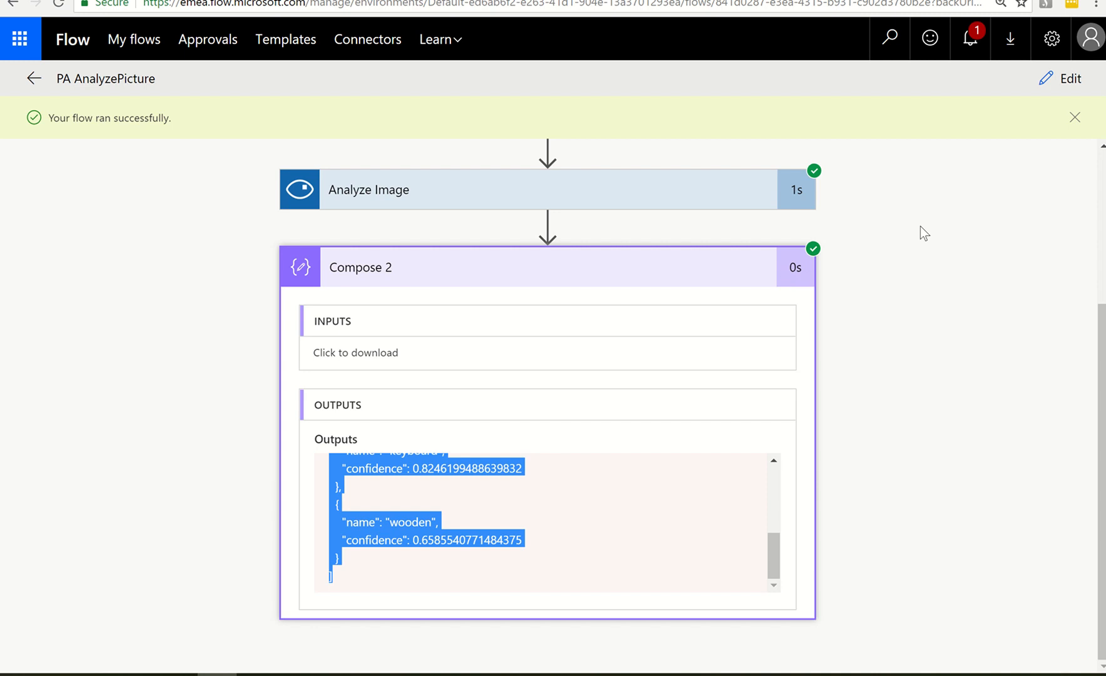
Reopen the flow for editing, search the actions for "response" and add a Request - Response action after Compose 2
left_click(1066, 79)
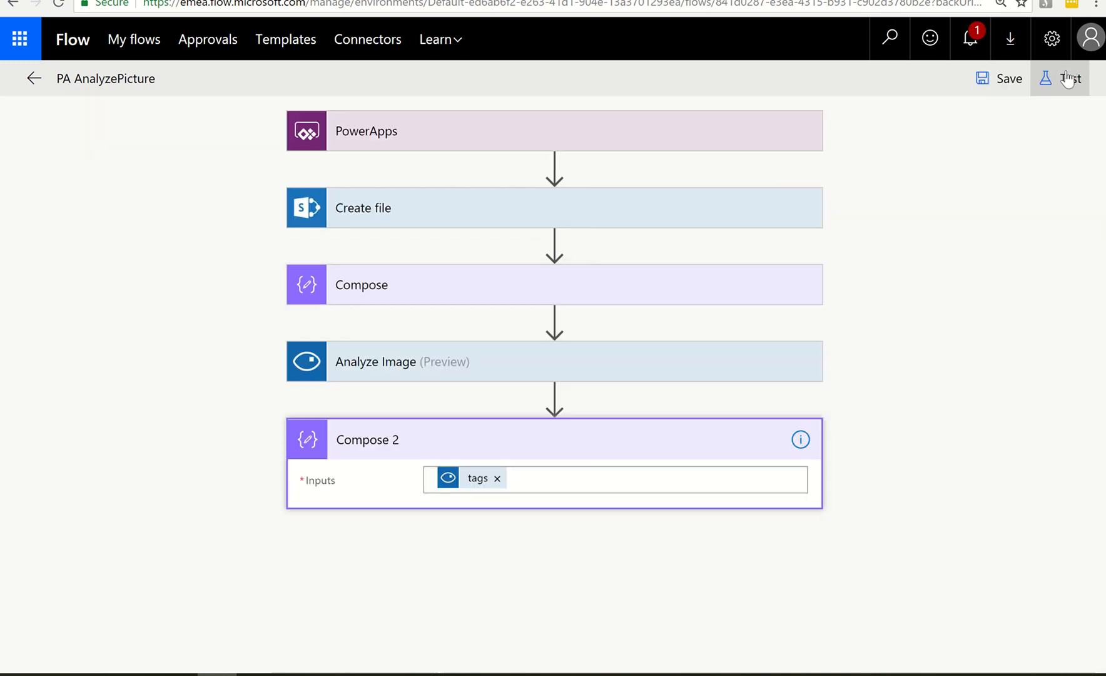
left_click(515, 571)
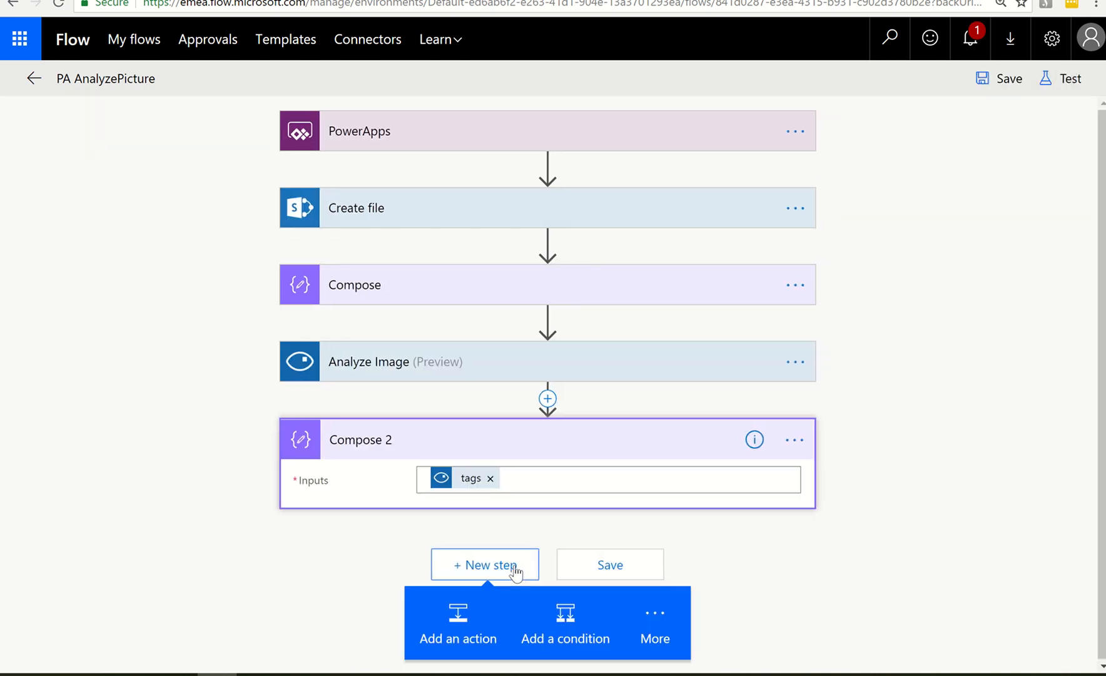
left_click(471, 617)
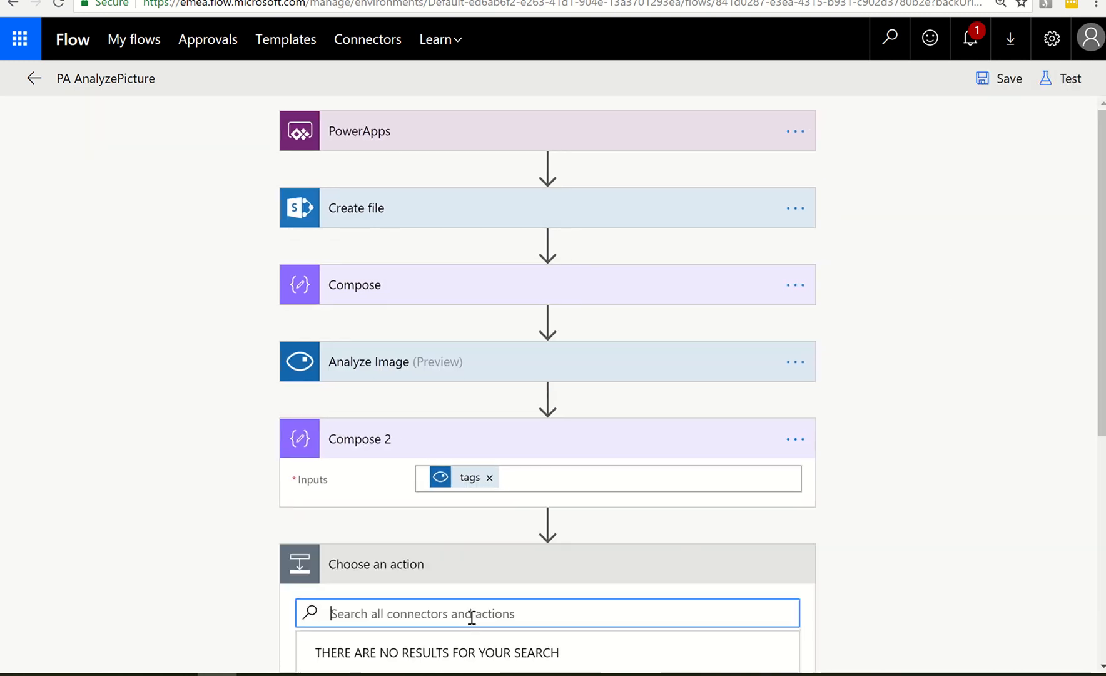
scroll(708, 541, "down", 4)
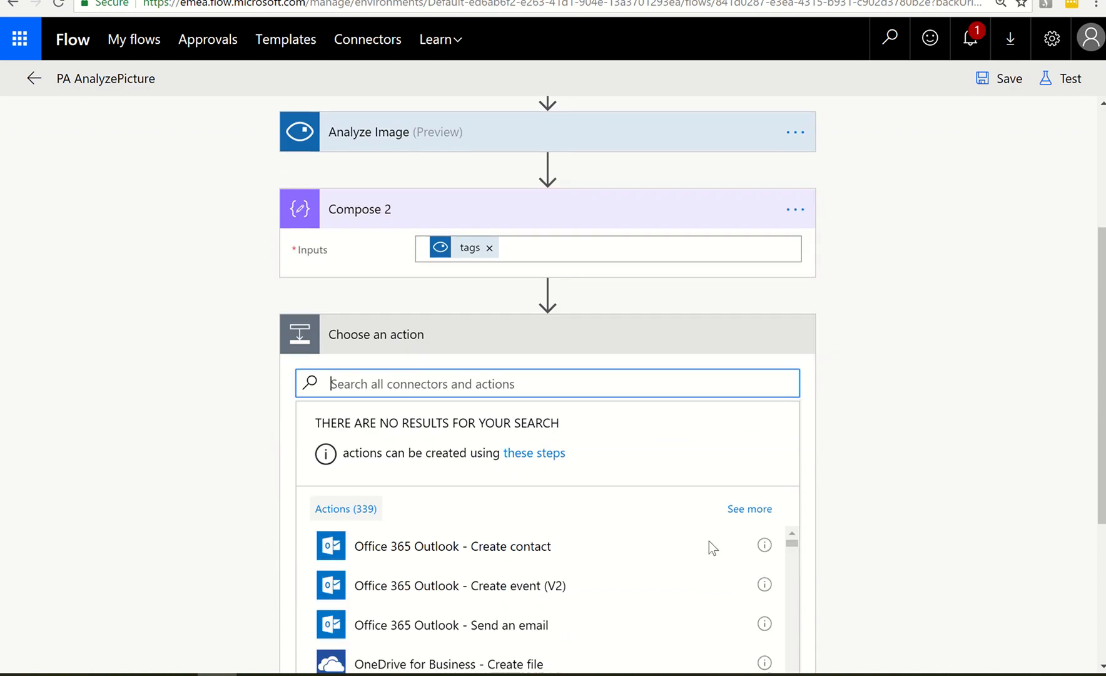
type("response")
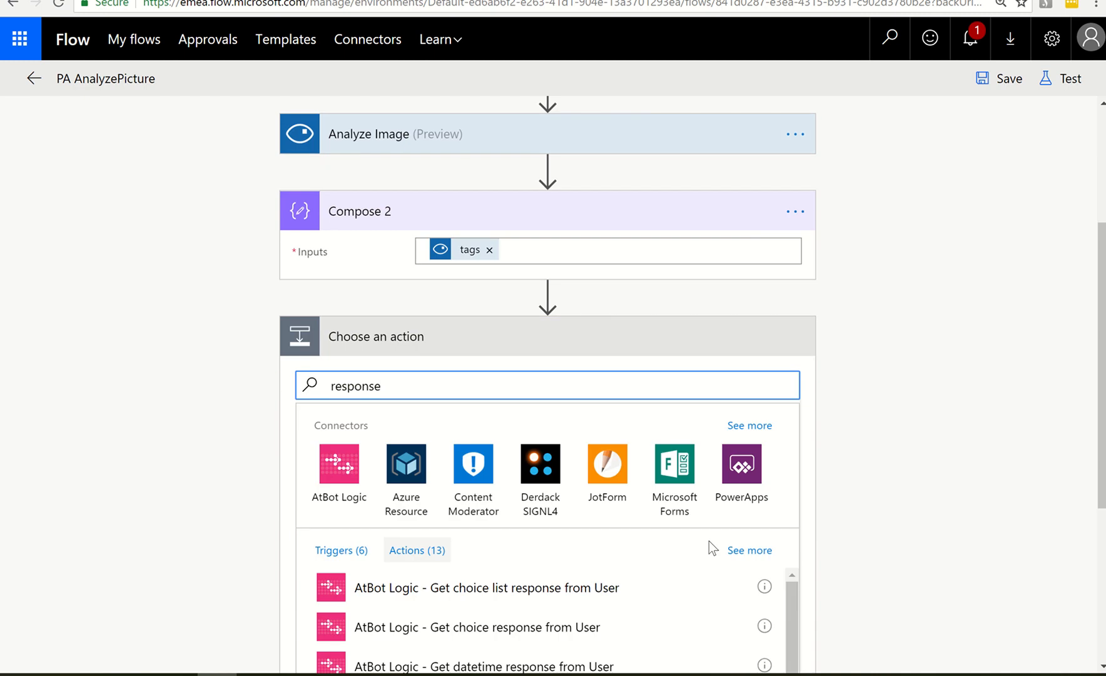
scroll(914, 514, "down", 5)
scroll(710, 473, "down", 5)
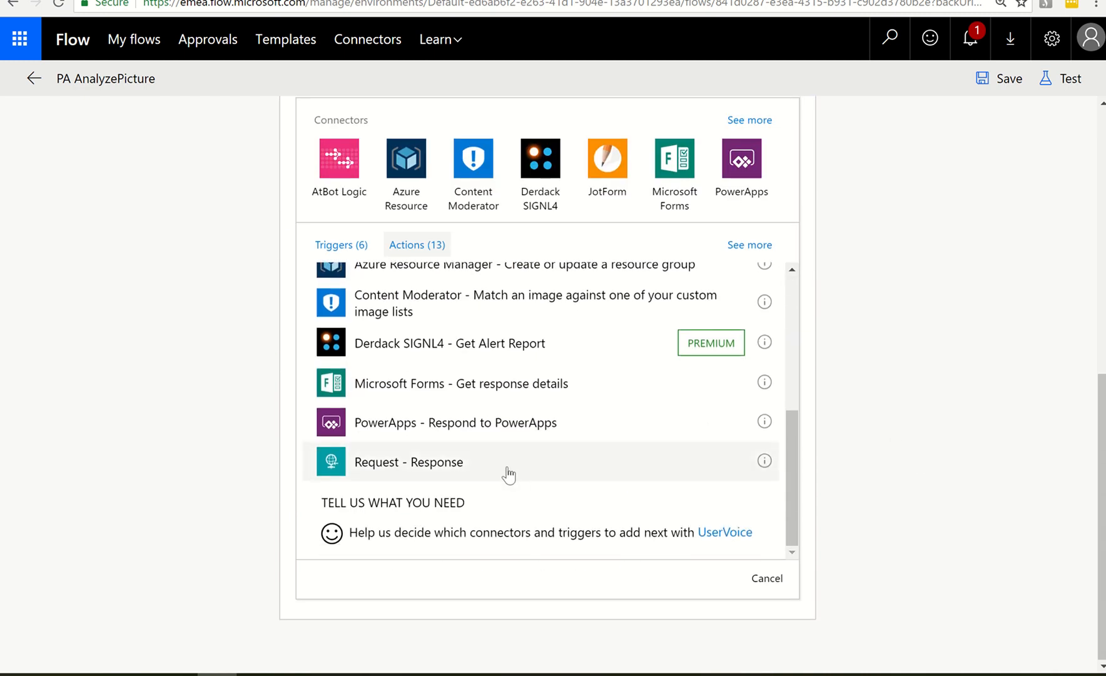
left_click(509, 474)
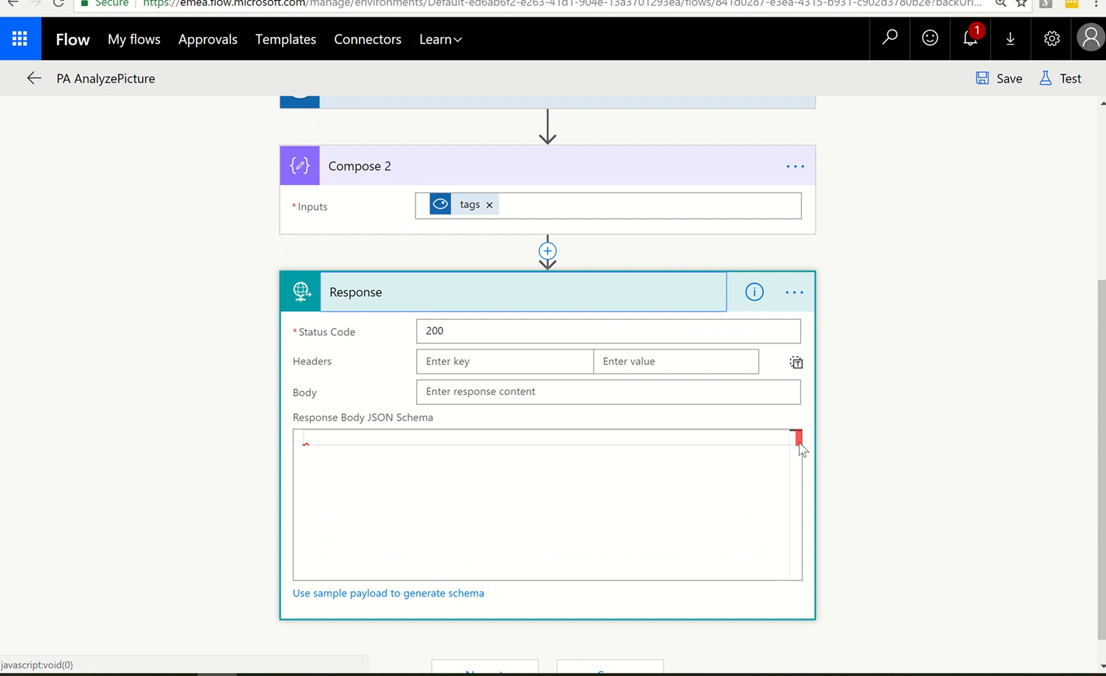
Set the body of the Response action to the tags output of Analyze Image
left_click(509, 390)
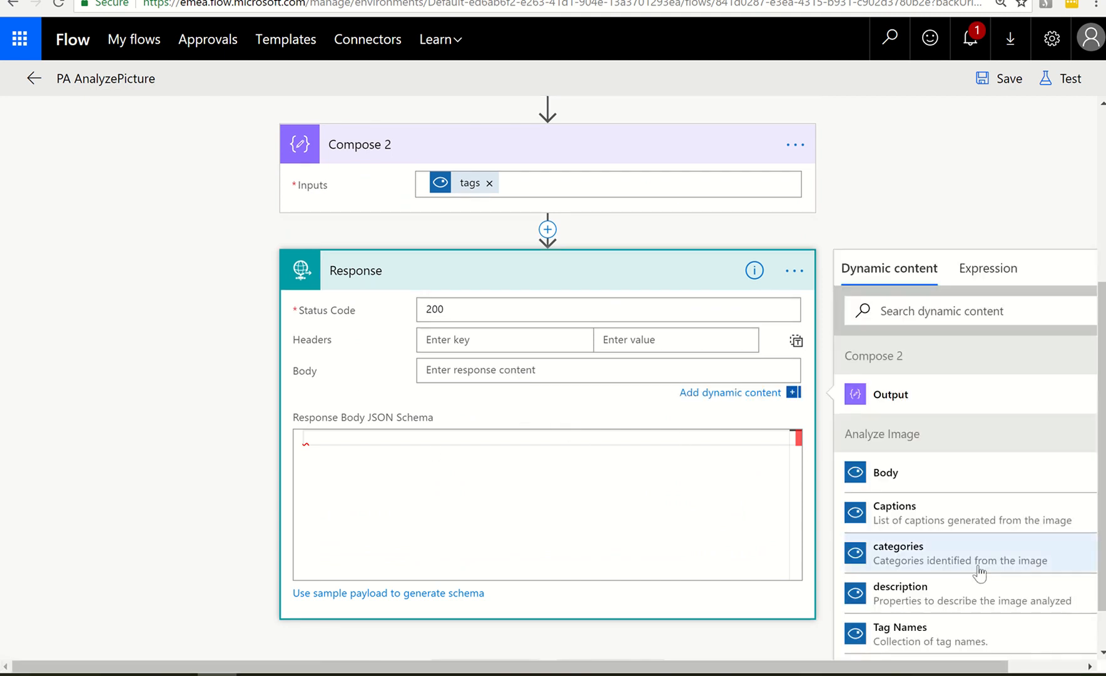
scroll(988, 570, "down", 4)
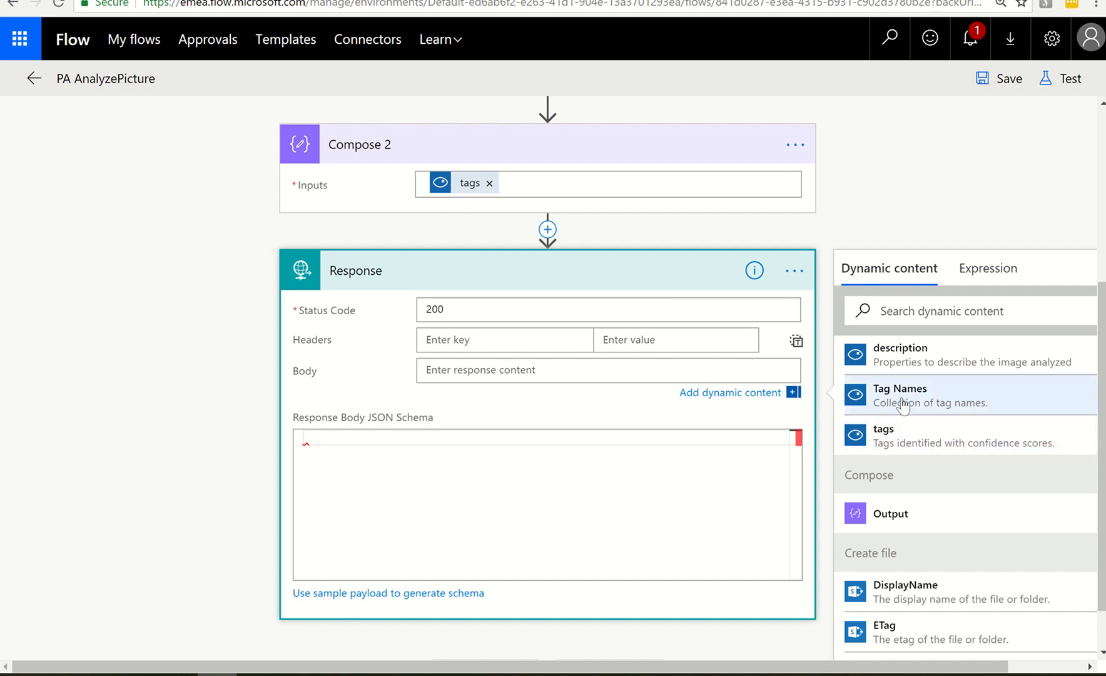
left_click(899, 431)
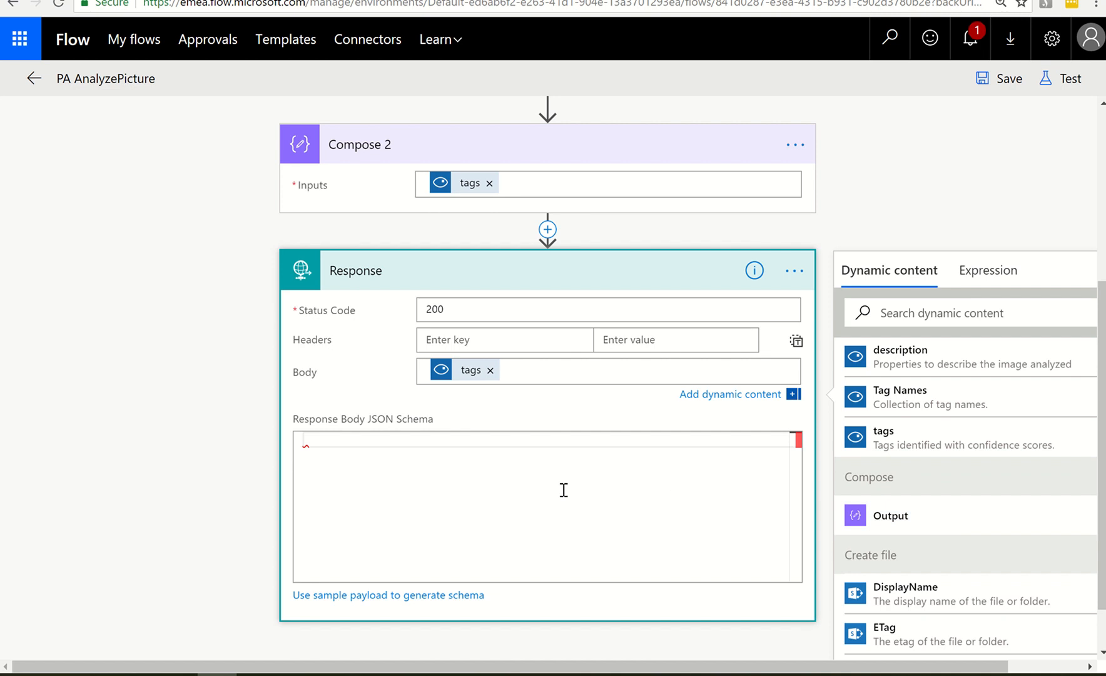
Generate the Response body JSON schema using the copied tag array as sample payload, and review the generated schema
left_click(390, 574)
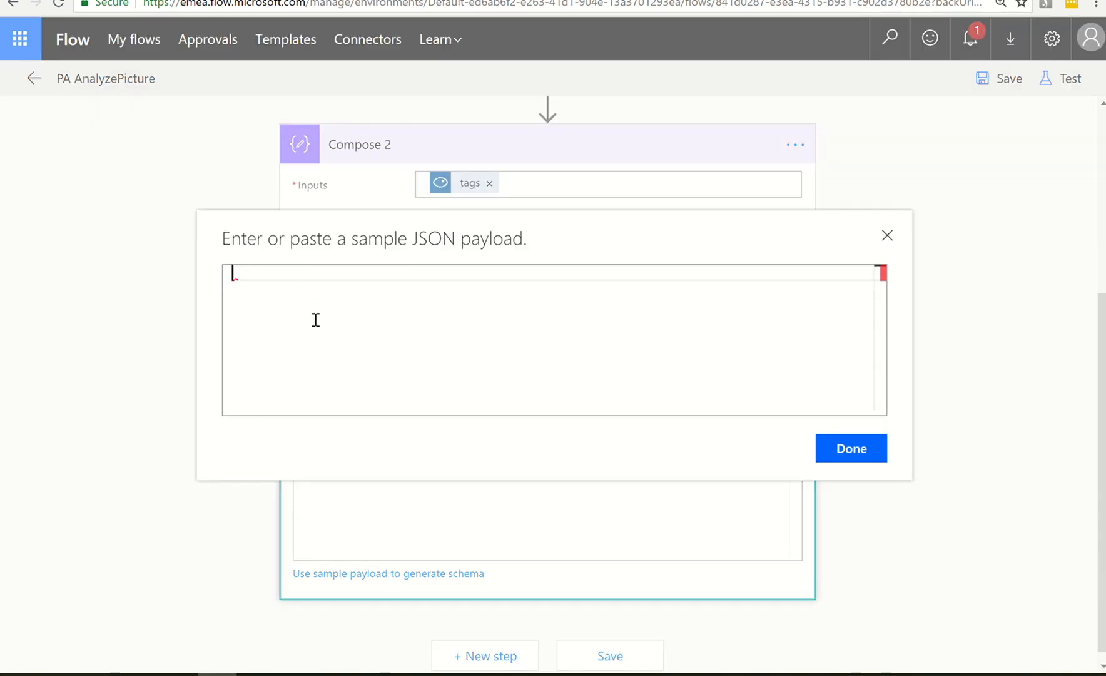
key("ctrl+v")
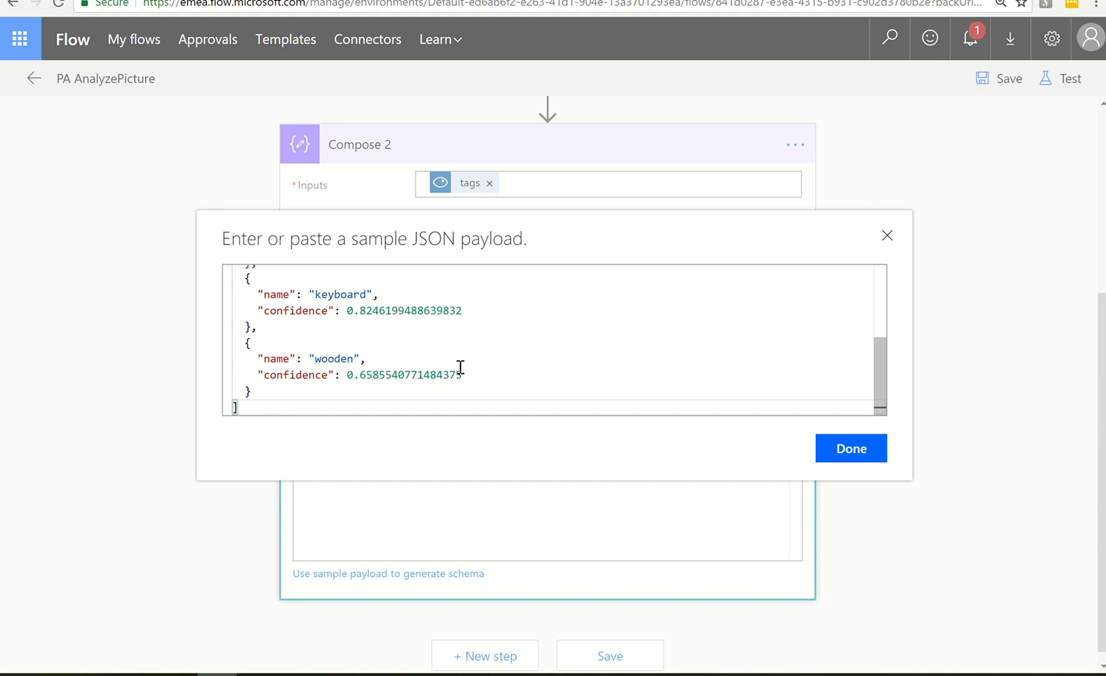
scroll(461, 367, "up", 5)
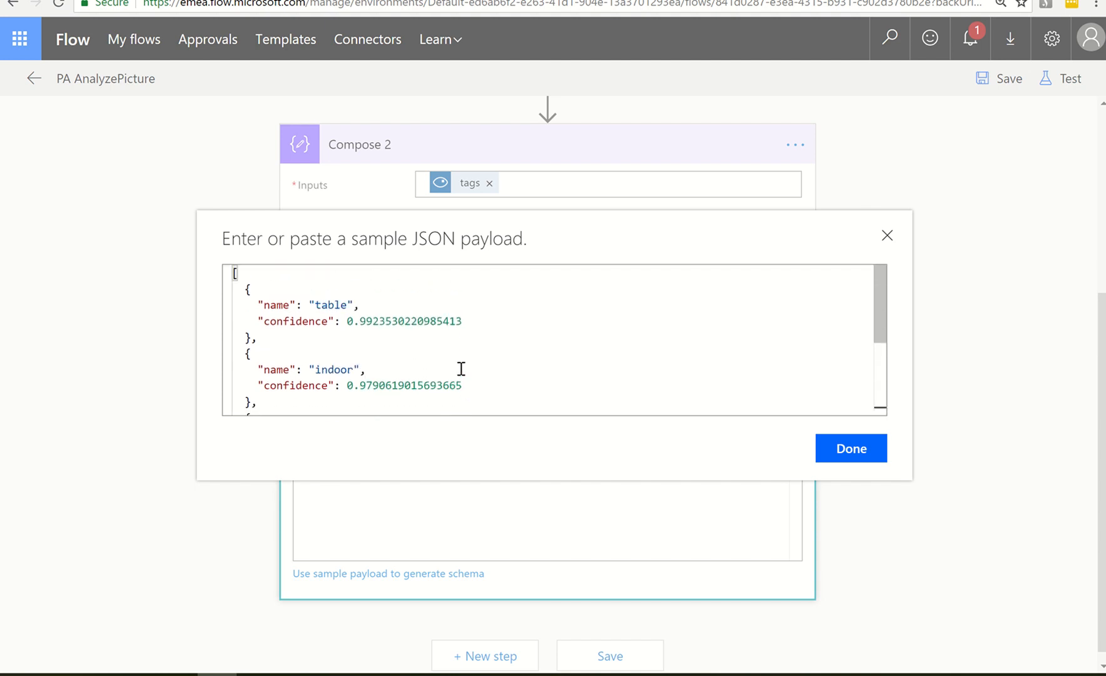
left_click(851, 450)
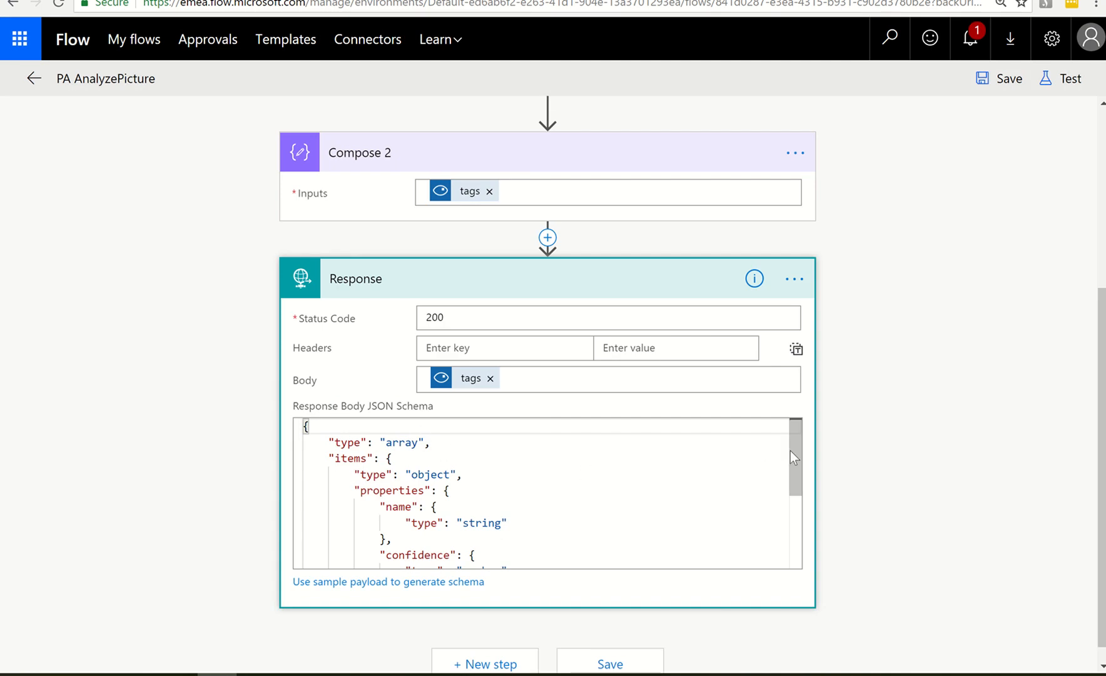
mouse_move(790, 450)
left_mouse_down()
mouse_move(794, 466)
mouse_move(796, 454)
left_mouse_up()
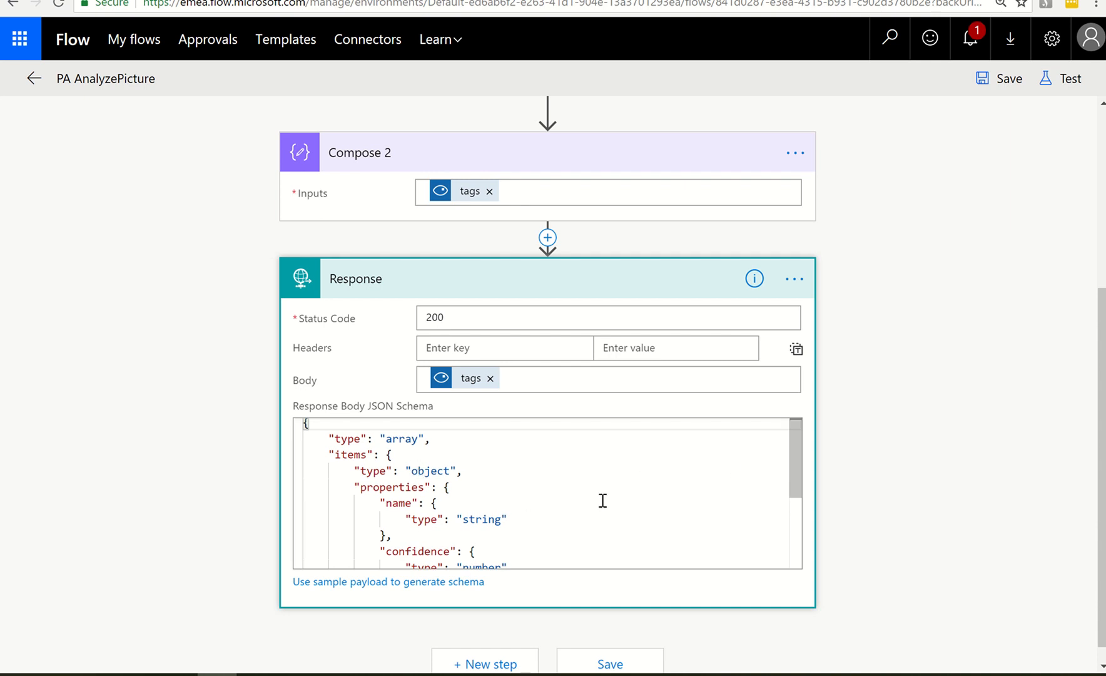
scroll(602, 501, "down", 3)
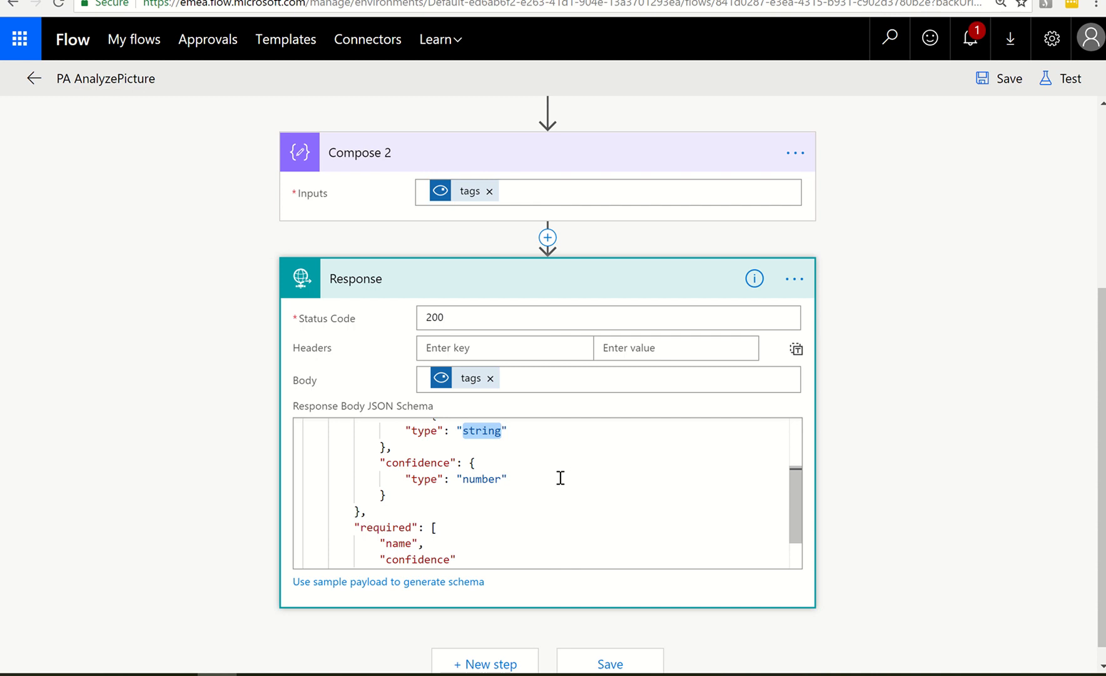
scroll(462, 494, "up", 3)
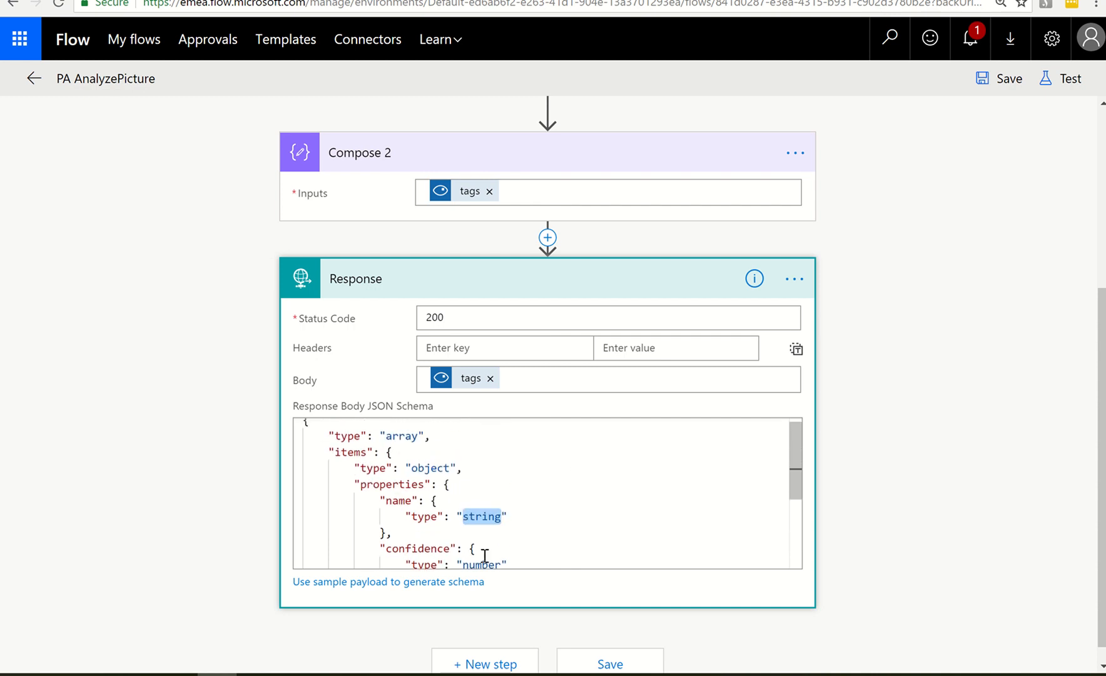
scroll(475, 538, "down", 3)
left_click(491, 488)
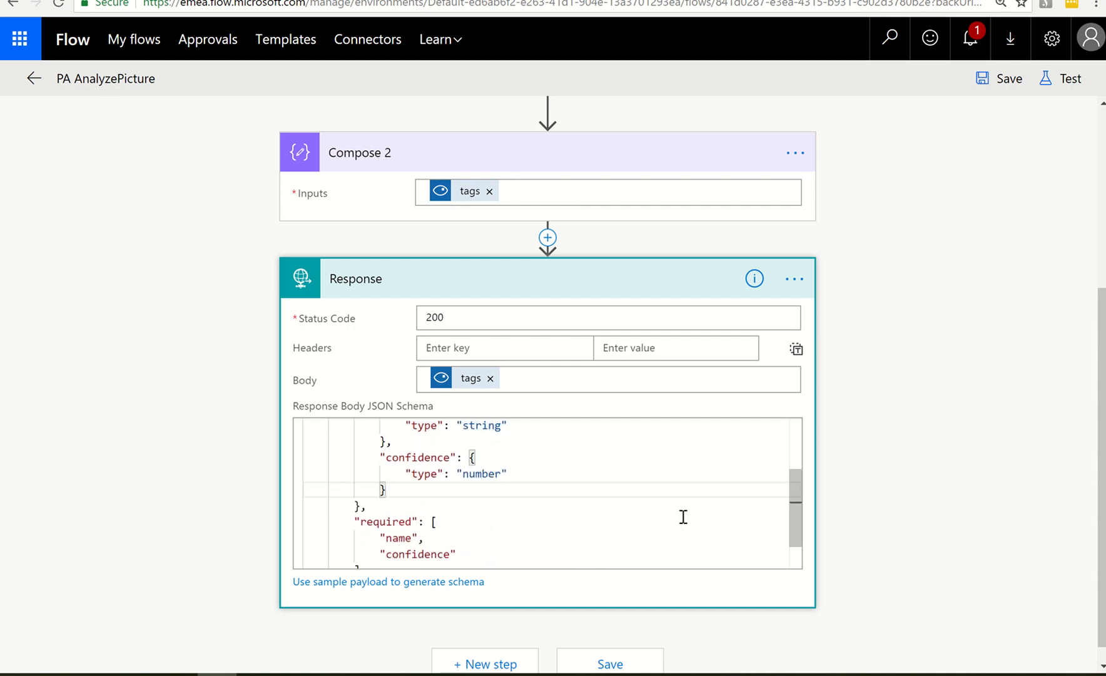
scroll(597, 523, "down", 5)
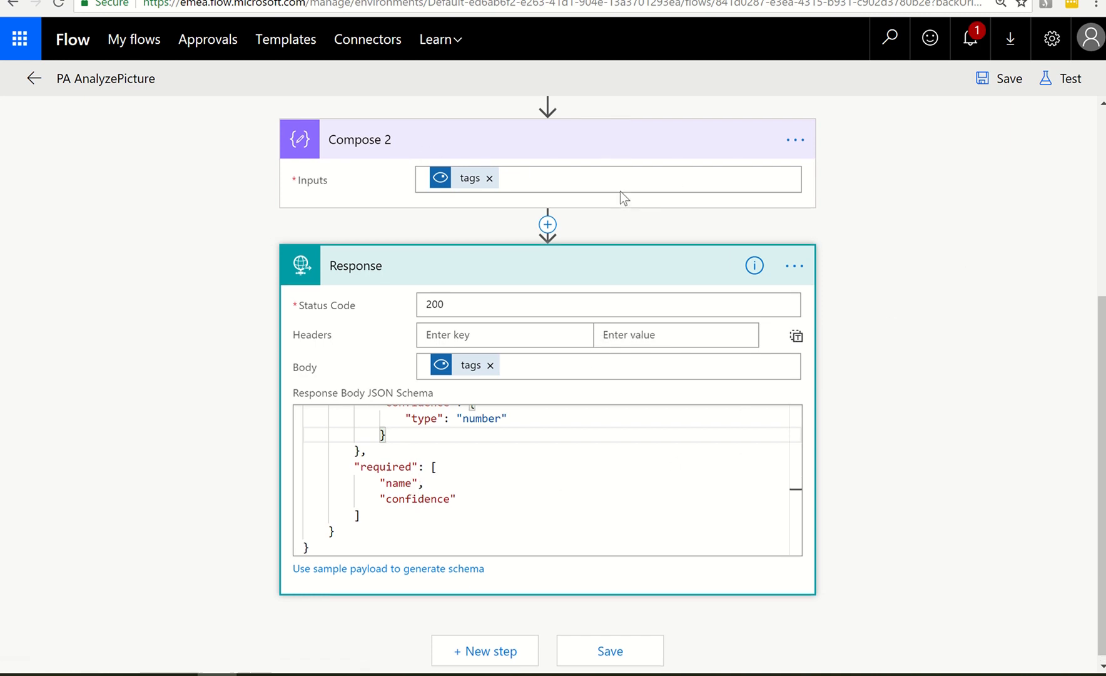
Delete the Compose 2 action from the flow and save the flow
scroll(616, 193, "up", 1)
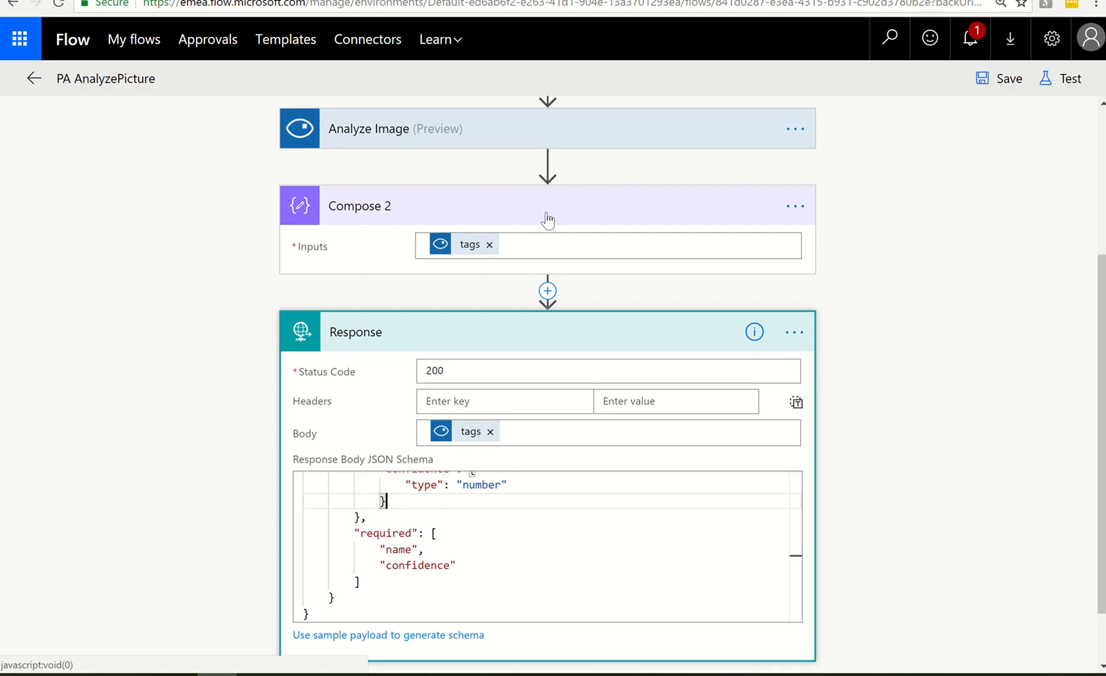
left_click(795, 207)
left_click(889, 324)
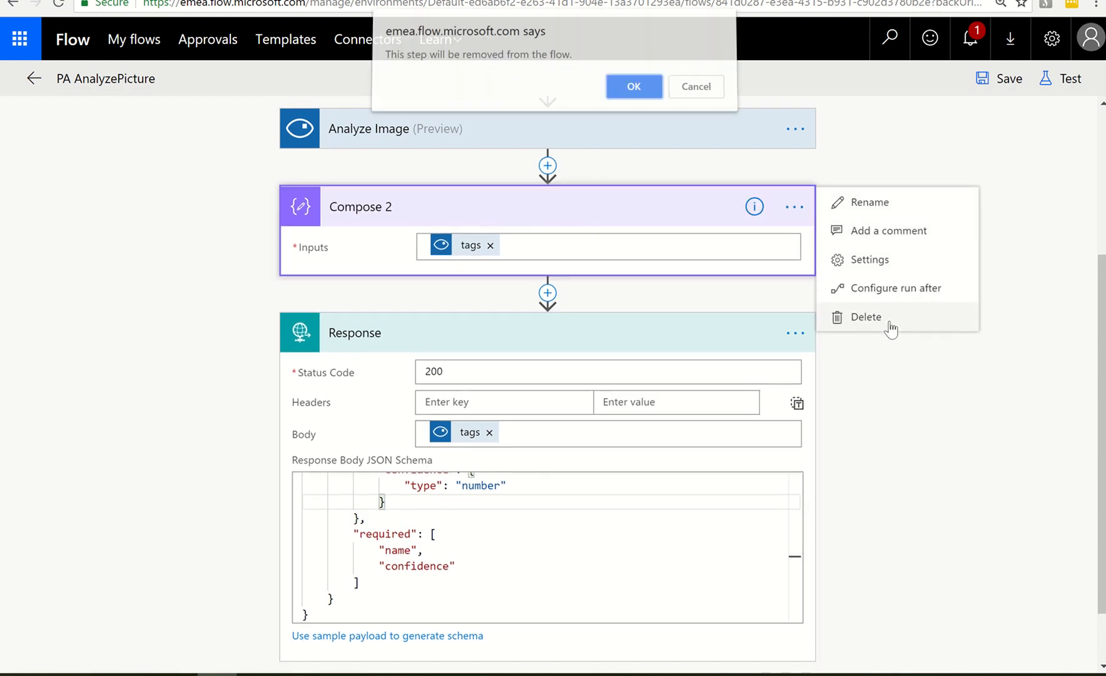
left_click(649, 90)
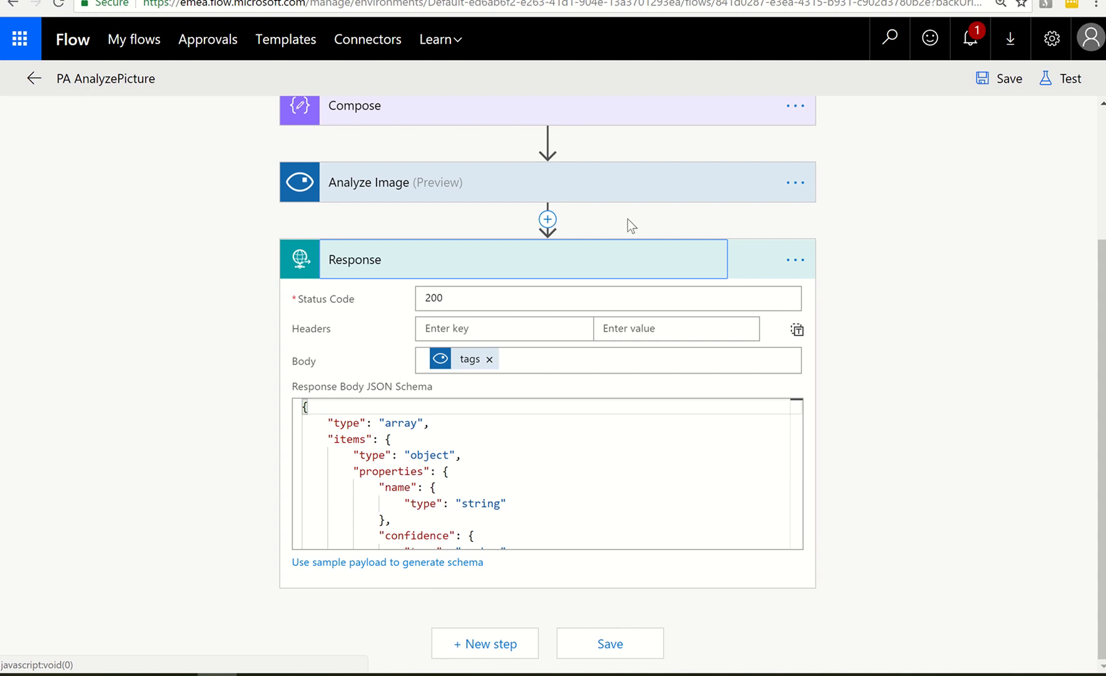
left_click(984, 80)
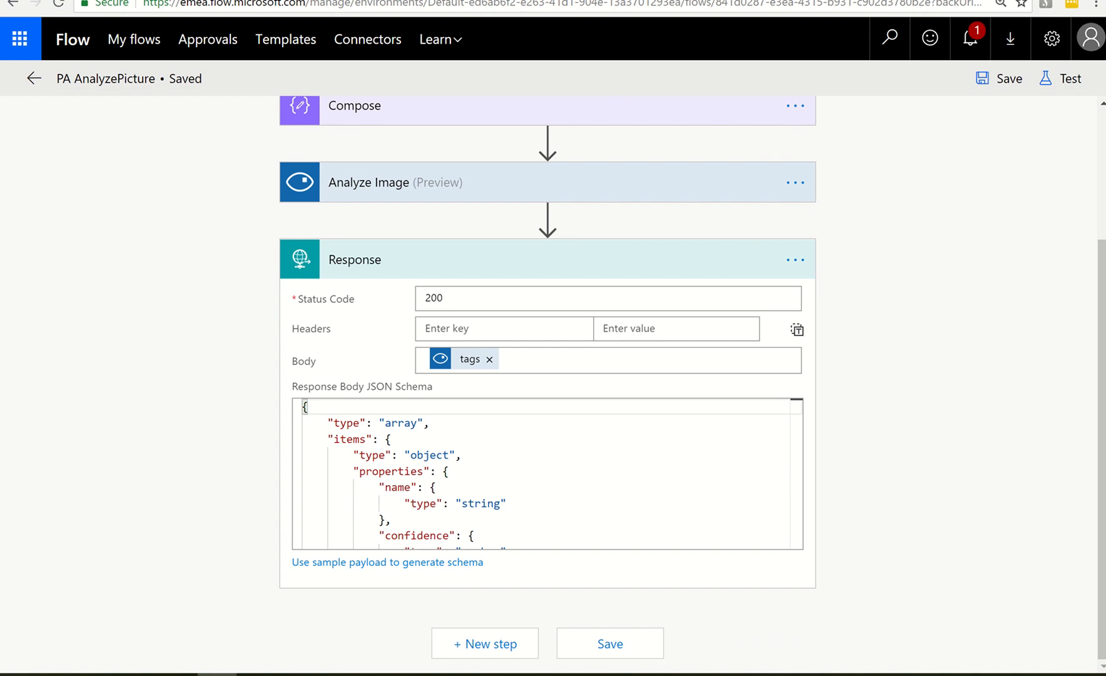
Switch to the PowerApps editor and inspect the OnSelect formulas of the camera control and the Analysis button
left_click(370, 0)
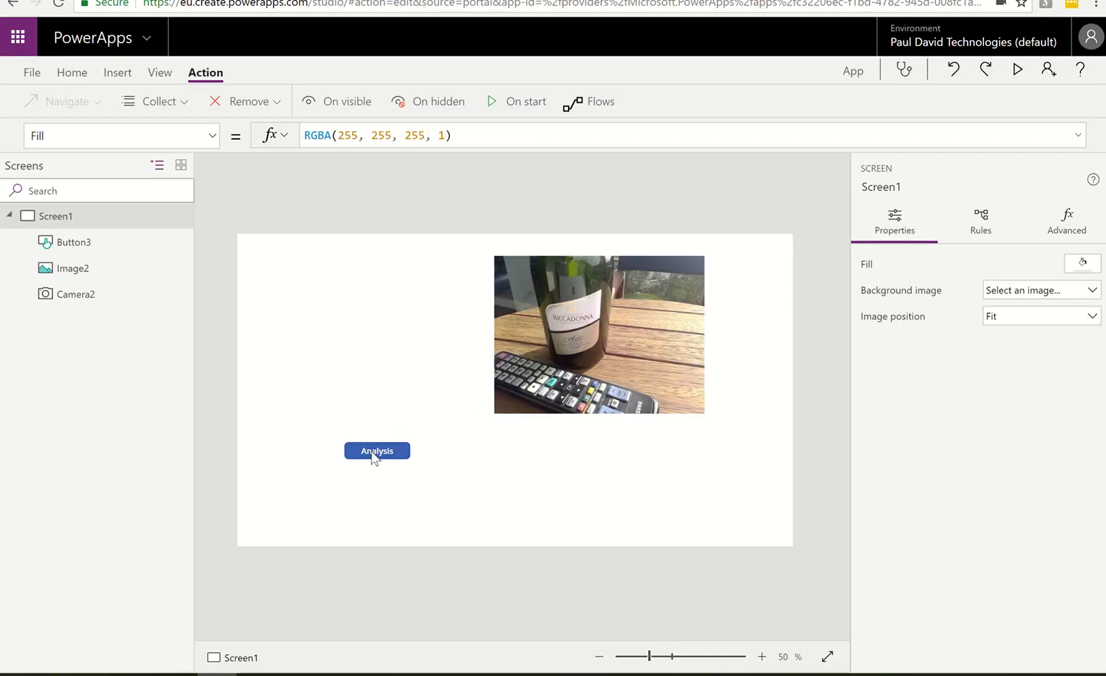
left_click(370, 353)
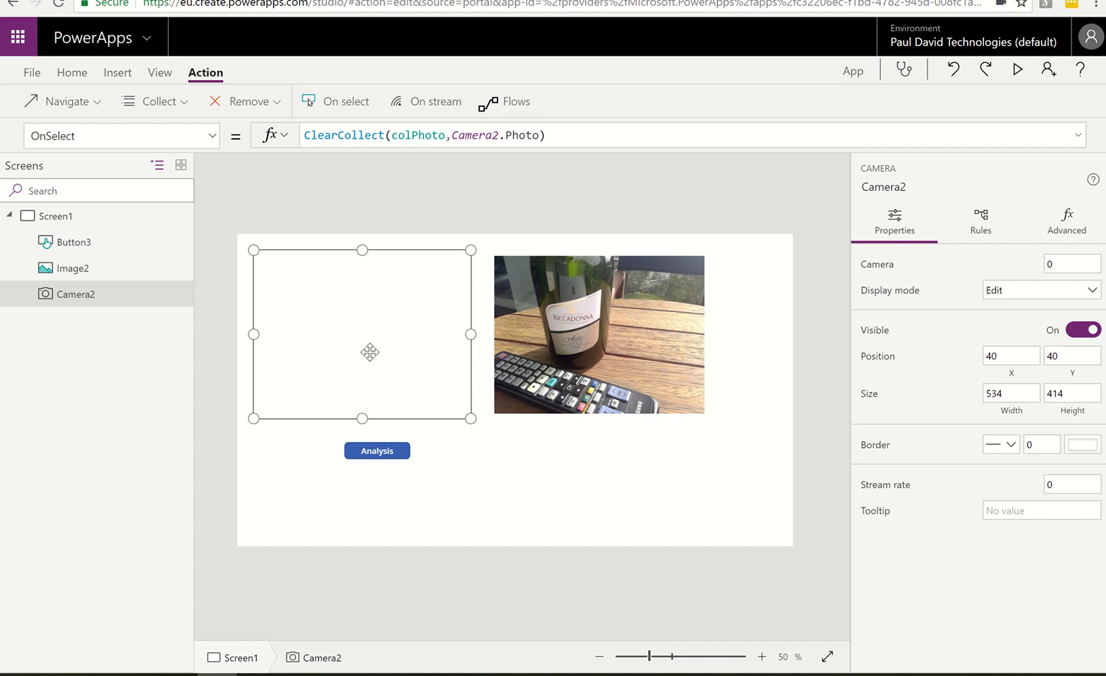
left_click(392, 451)
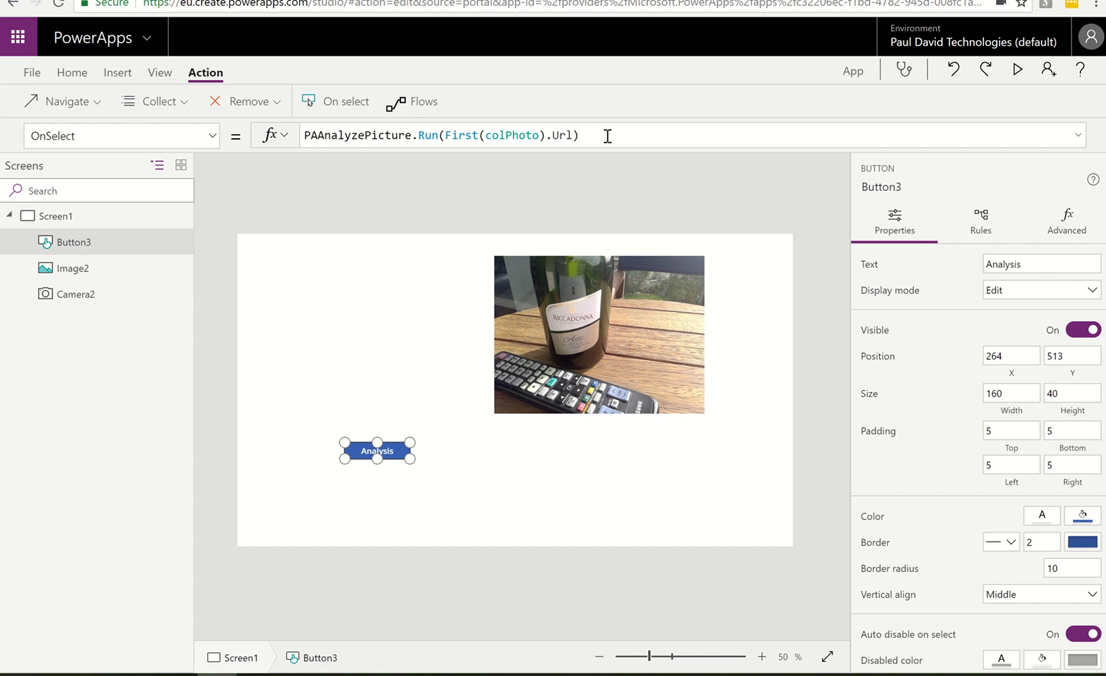
Open the list of the app's data sources
left_click(157, 74)
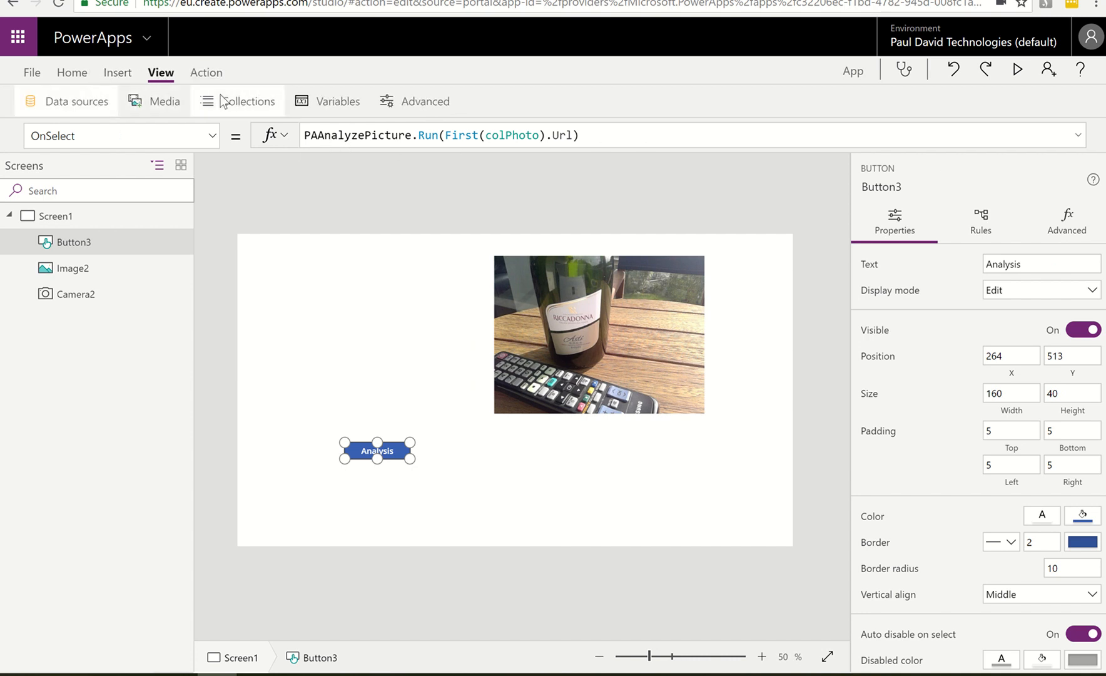
left_click(77, 100)
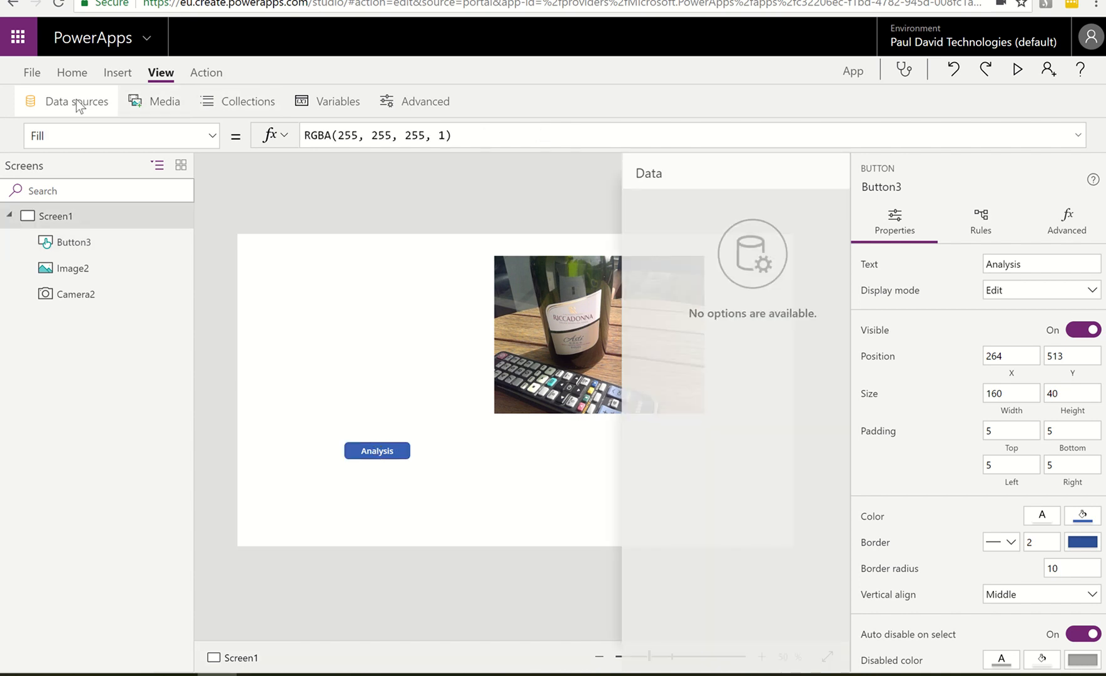
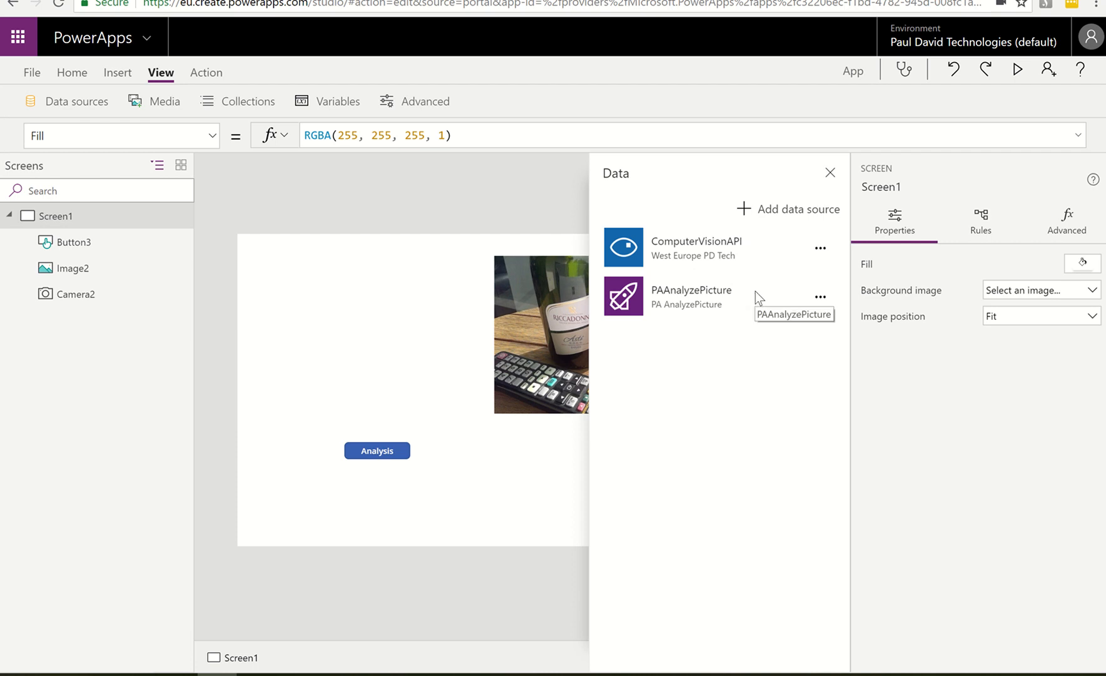
Remove the PAAnalyzePicture flow from the app's data sources and clear the Analysis button's OnSelect formula
left_click(816, 298)
left_click(790, 324)
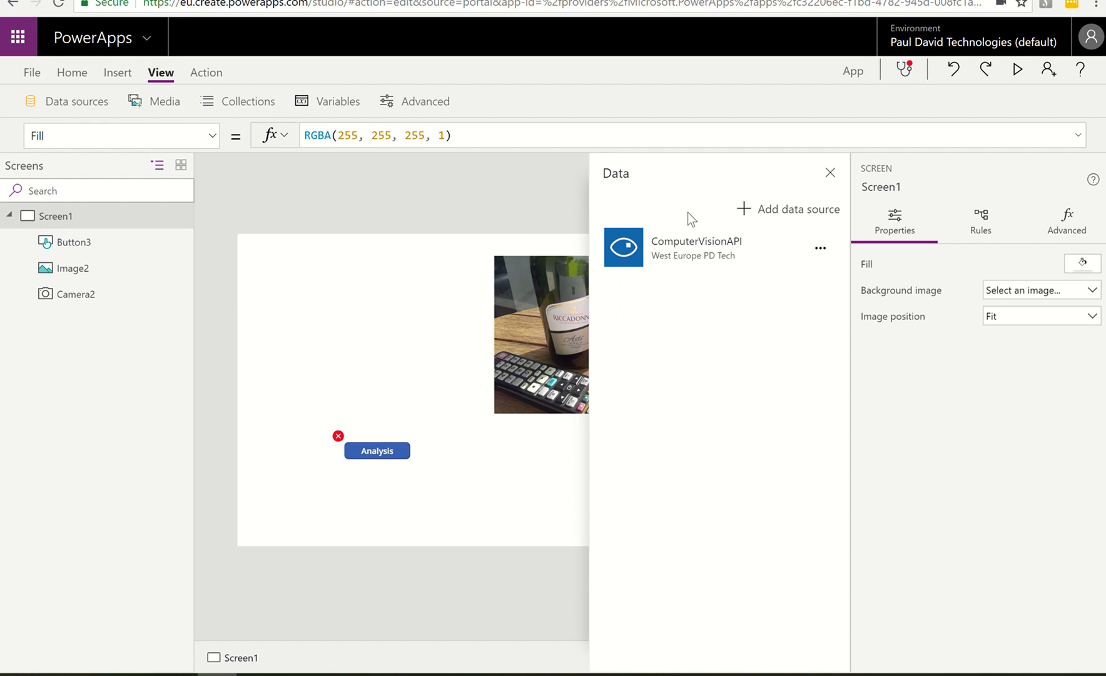
left_click(381, 451)
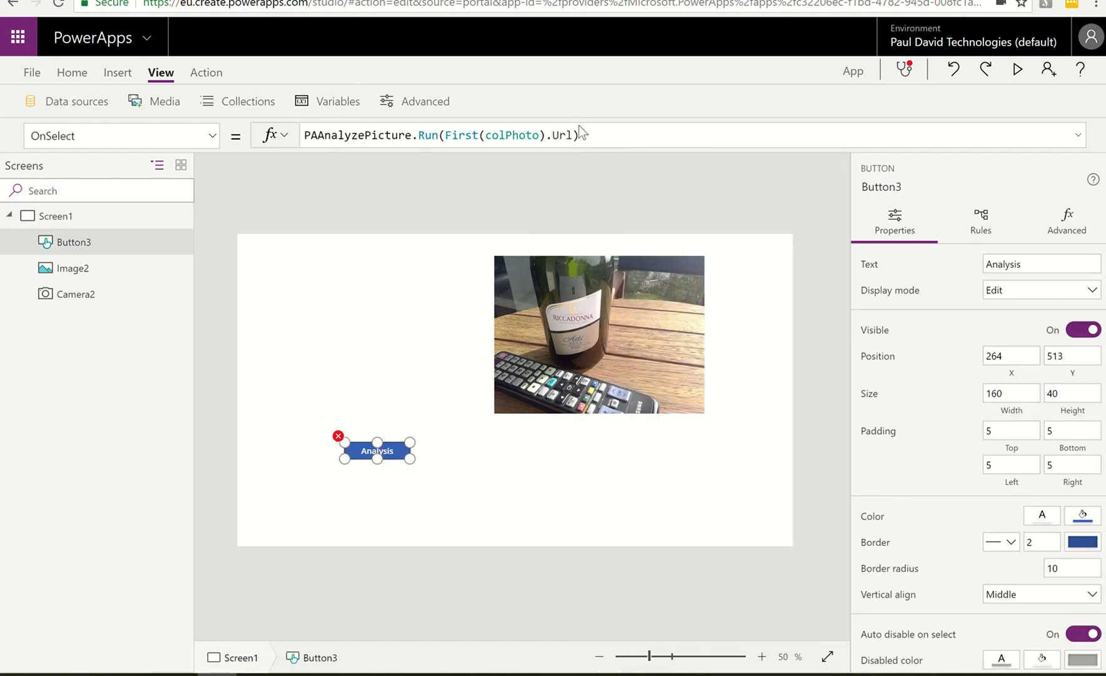
left_click_drag(585, 135, 257, 140)
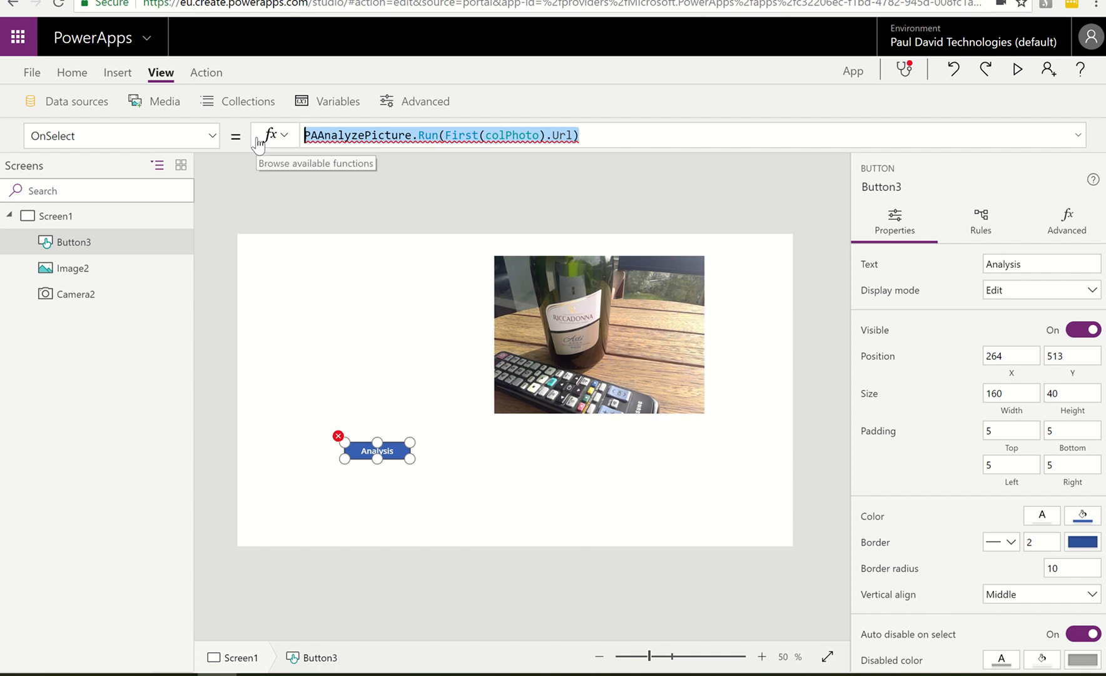
key("BackSpace")
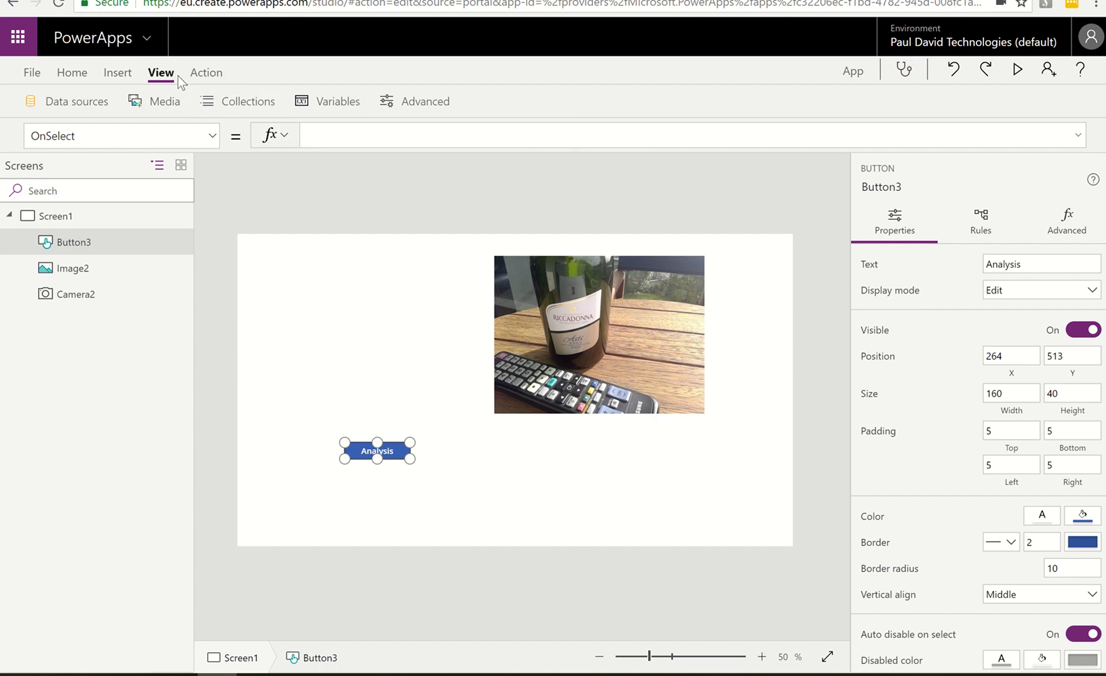
Associate the PA AnalyzePicture flow with the Analysis button and complete its OnSelect call as PAAnalyzePicture.Run(First(colPhoto).Url)
left_click(206, 72)
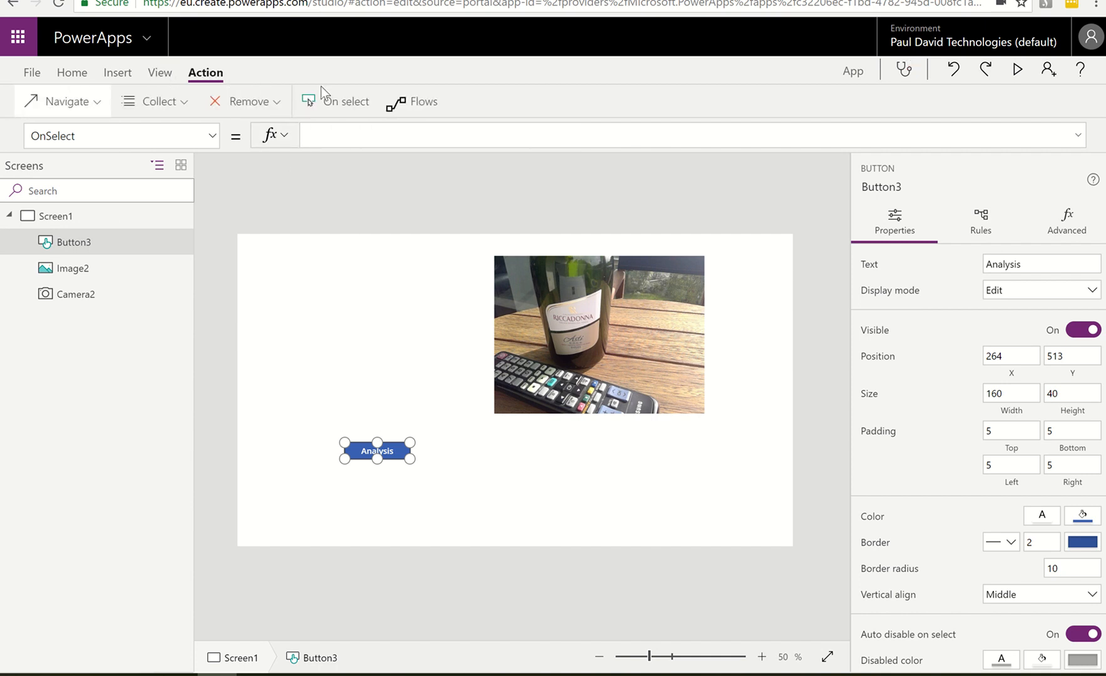
left_click(397, 103)
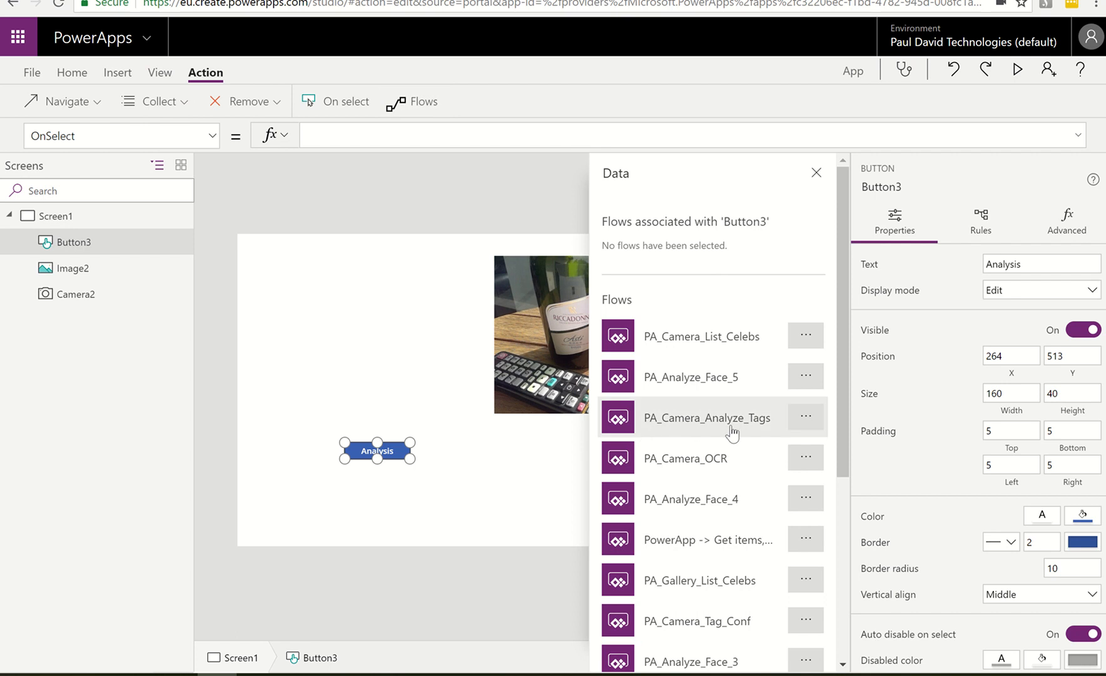
scroll(730, 429, "down", 5)
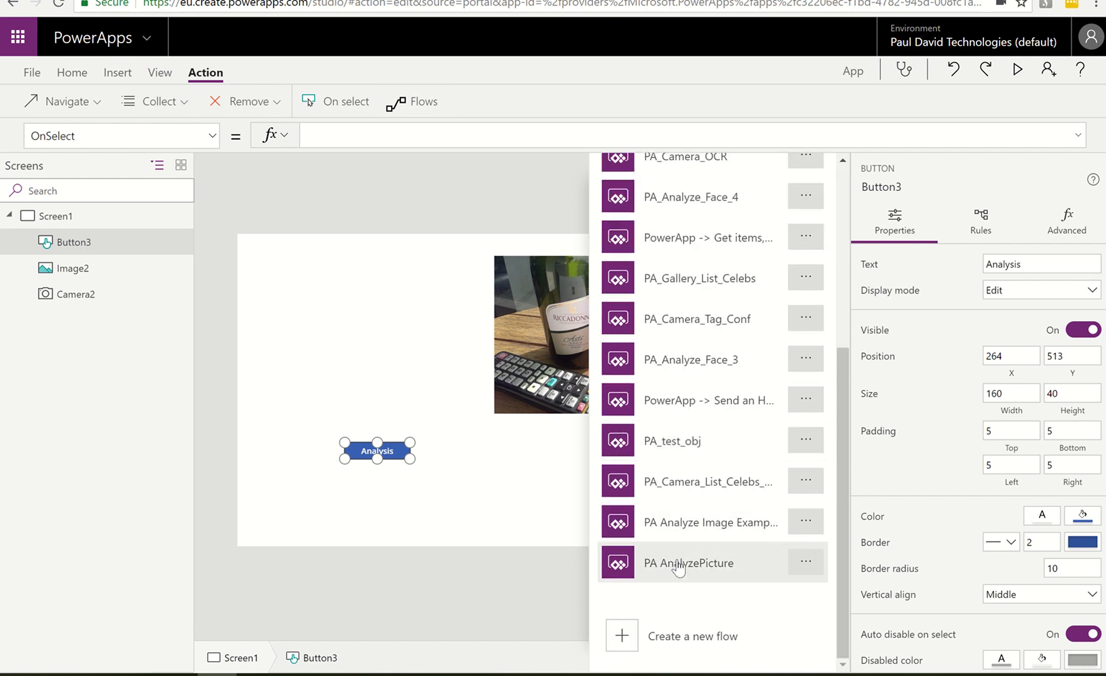
left_click(679, 565)
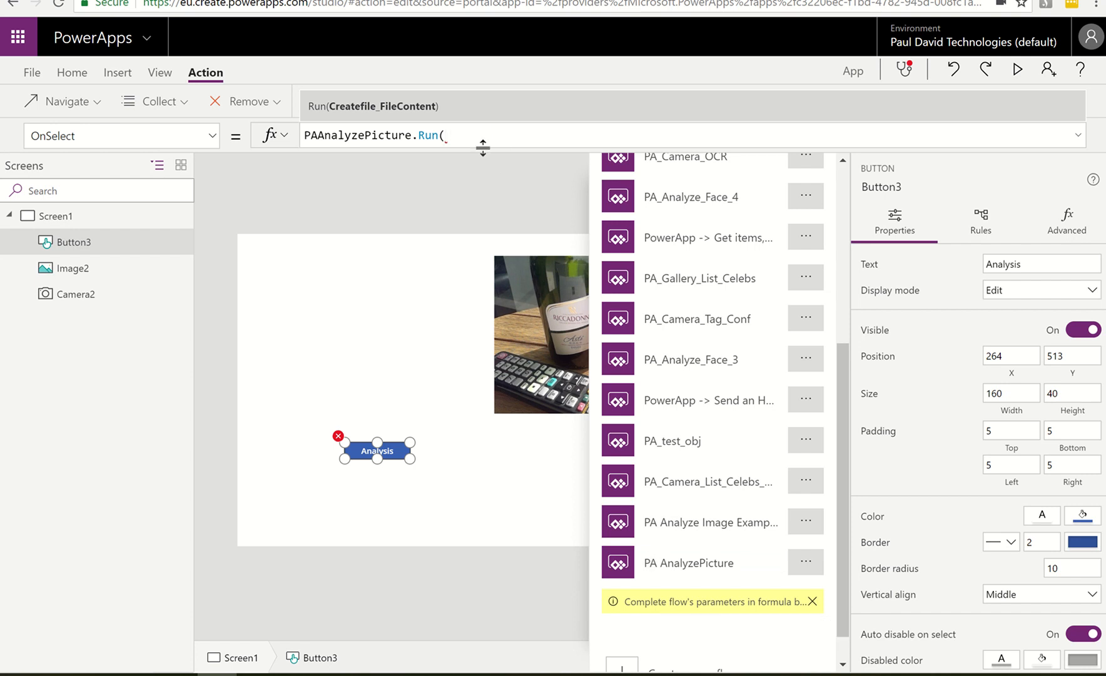
type("first")
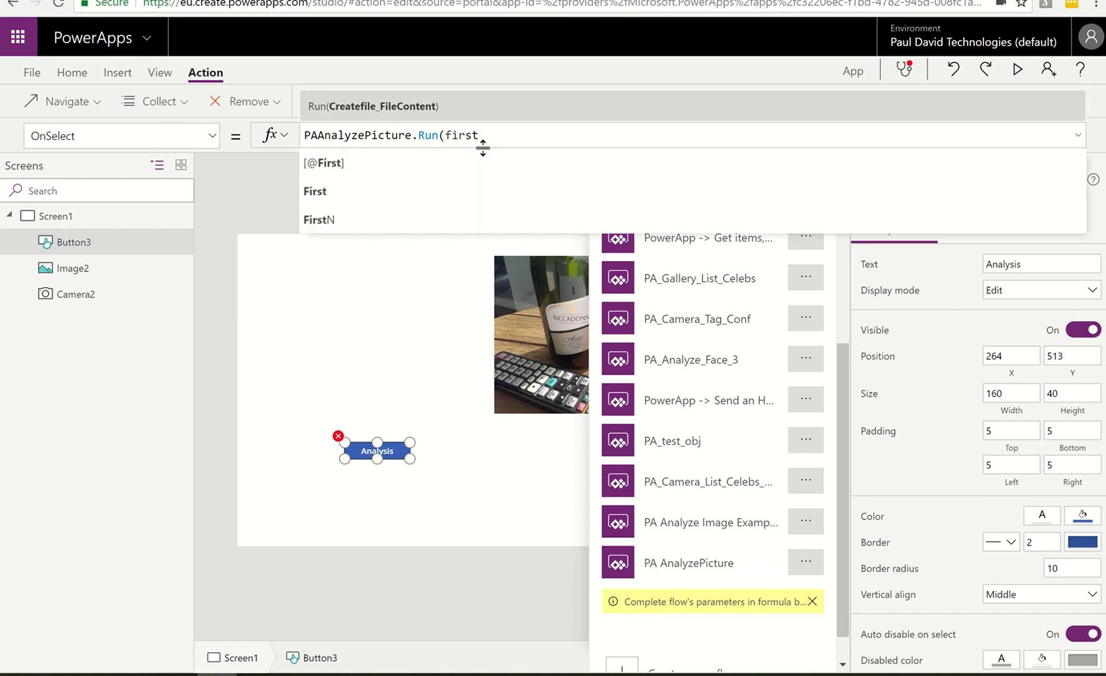
type("(")
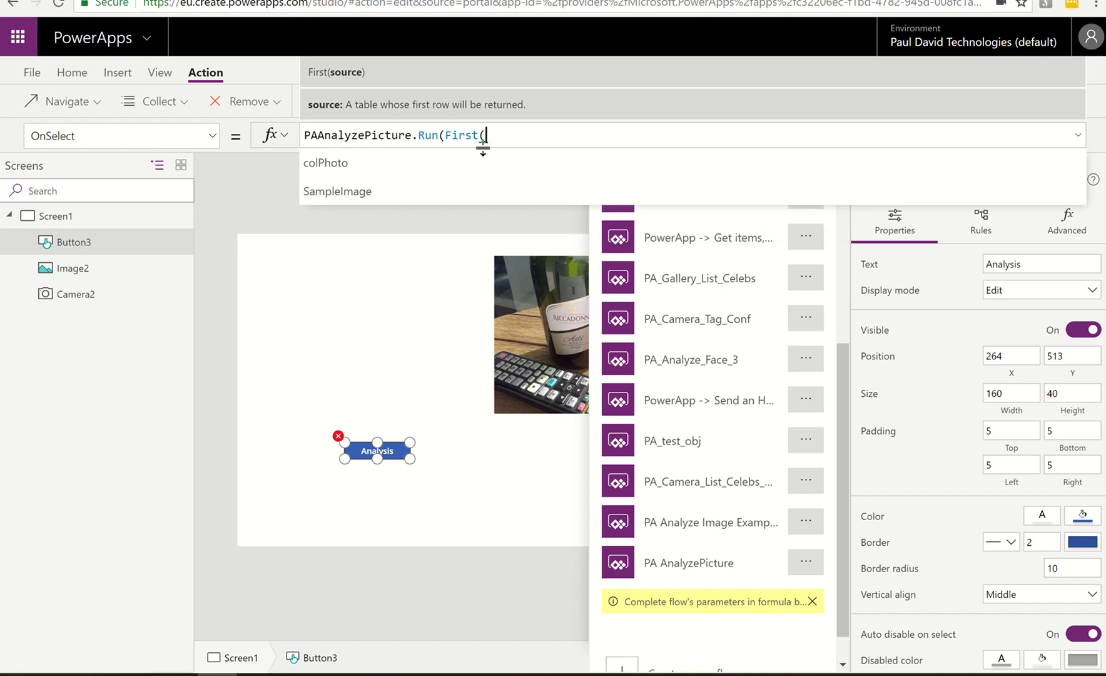
type("colPhoto")
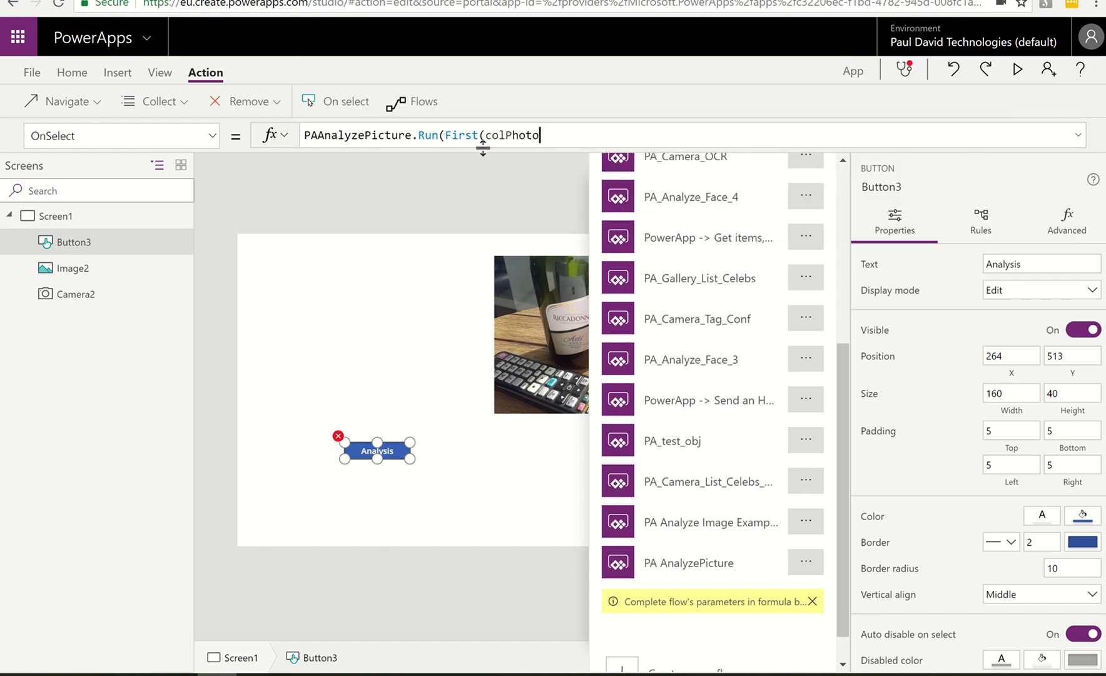
type(").url)")
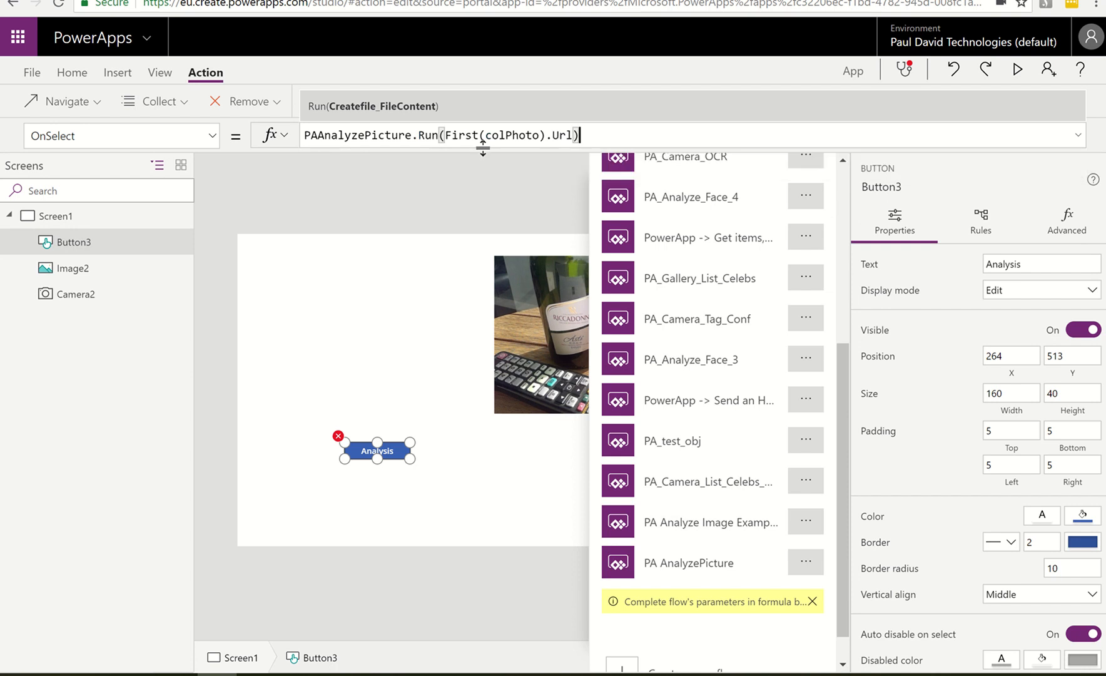
Wrap the Analysis button's flow call in ClearCollect so that its output is stored in the collection colTags
left_click(305, 134)
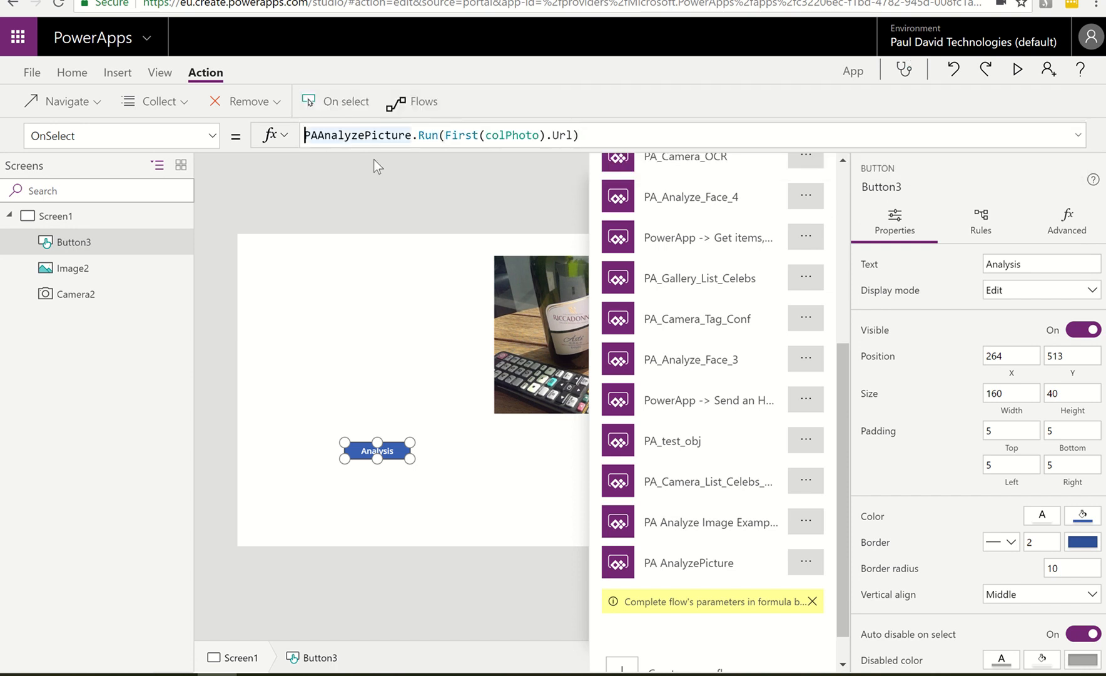
type("Cle")
type("arCollec")
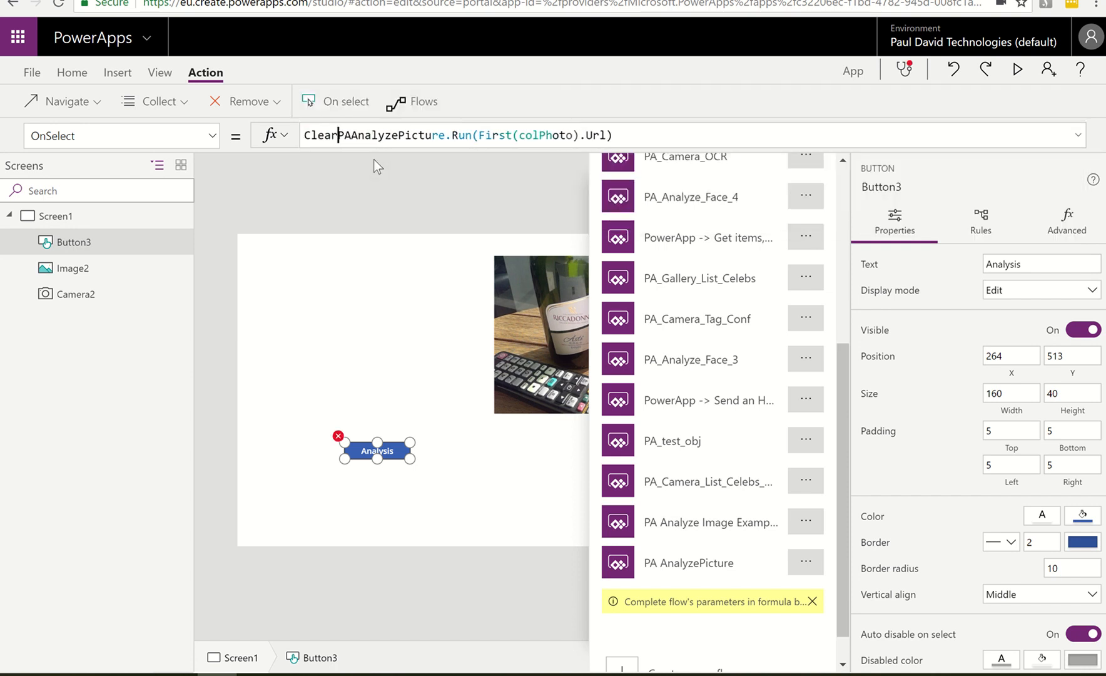
type("t(")
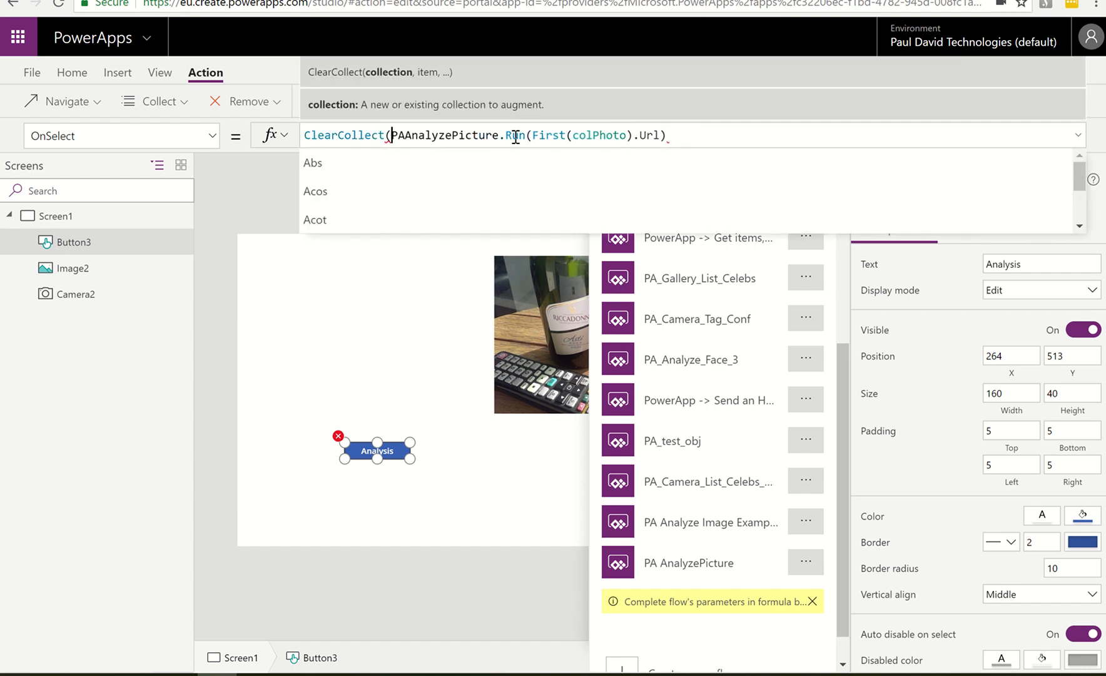
type("colTa")
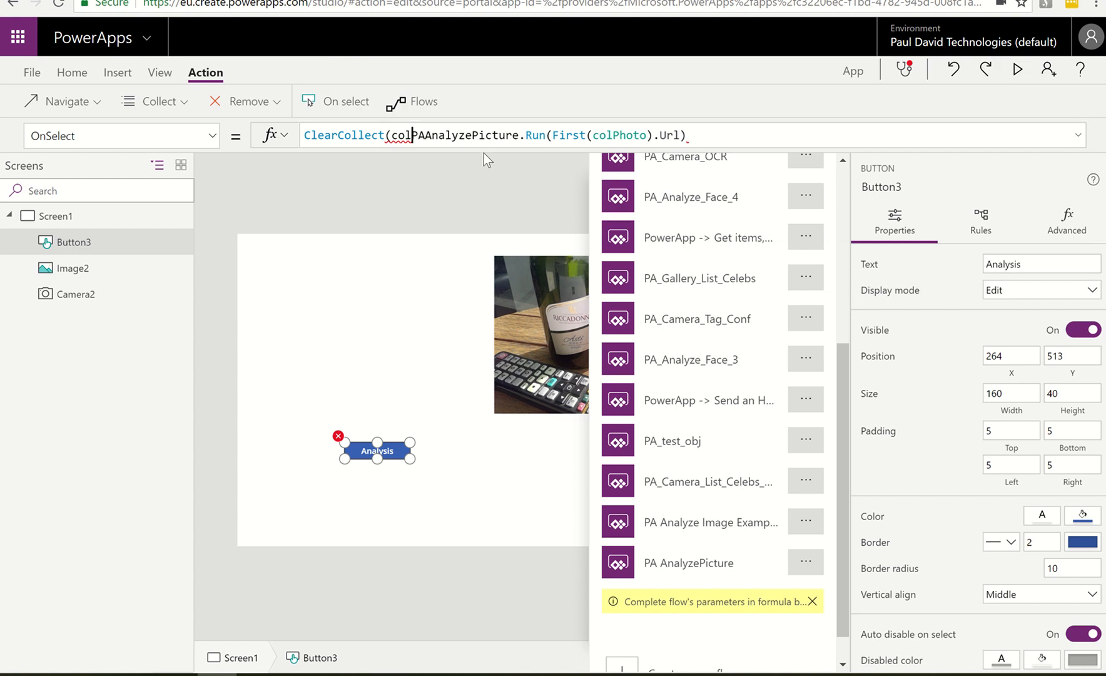
type("gs")
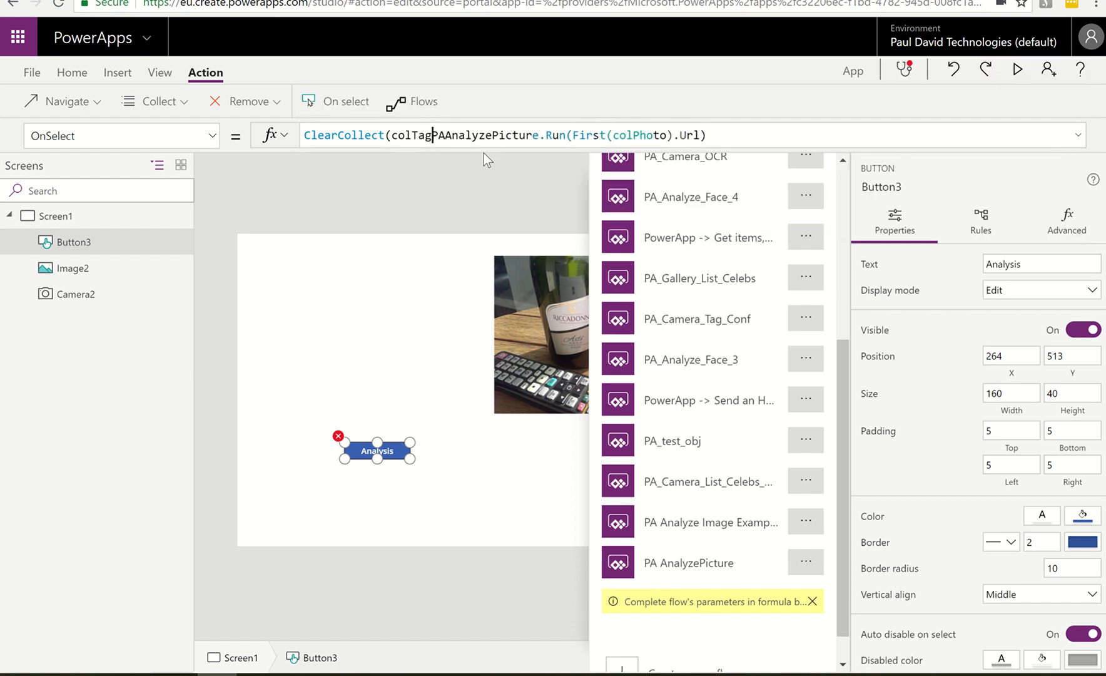
type(",")
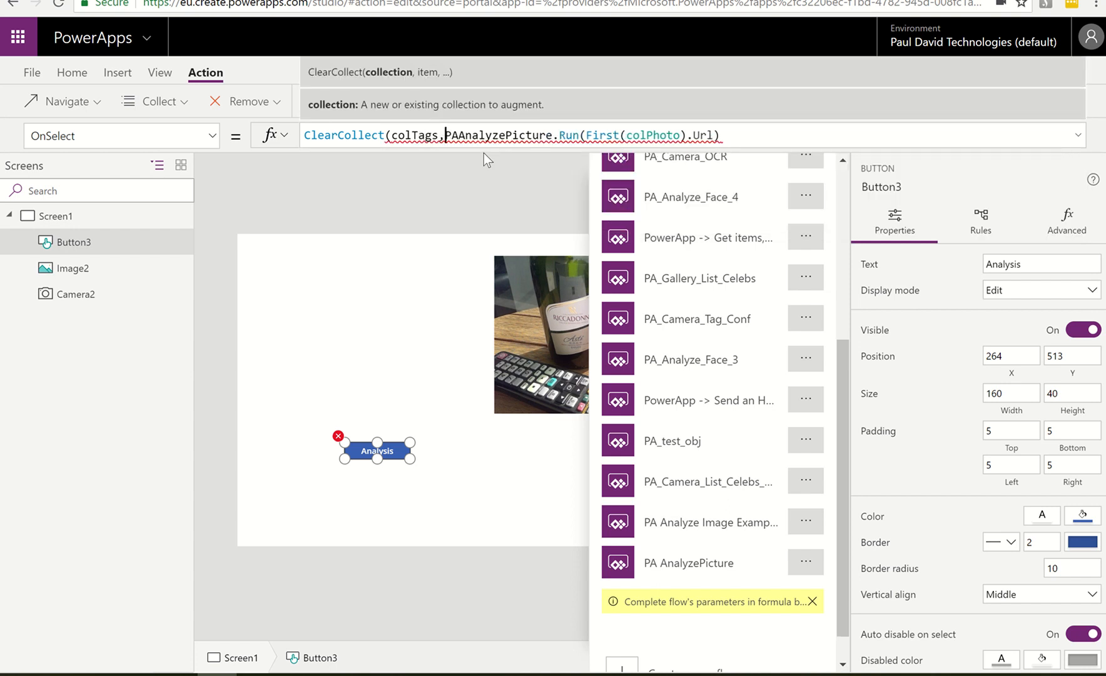
left_click(747, 134)
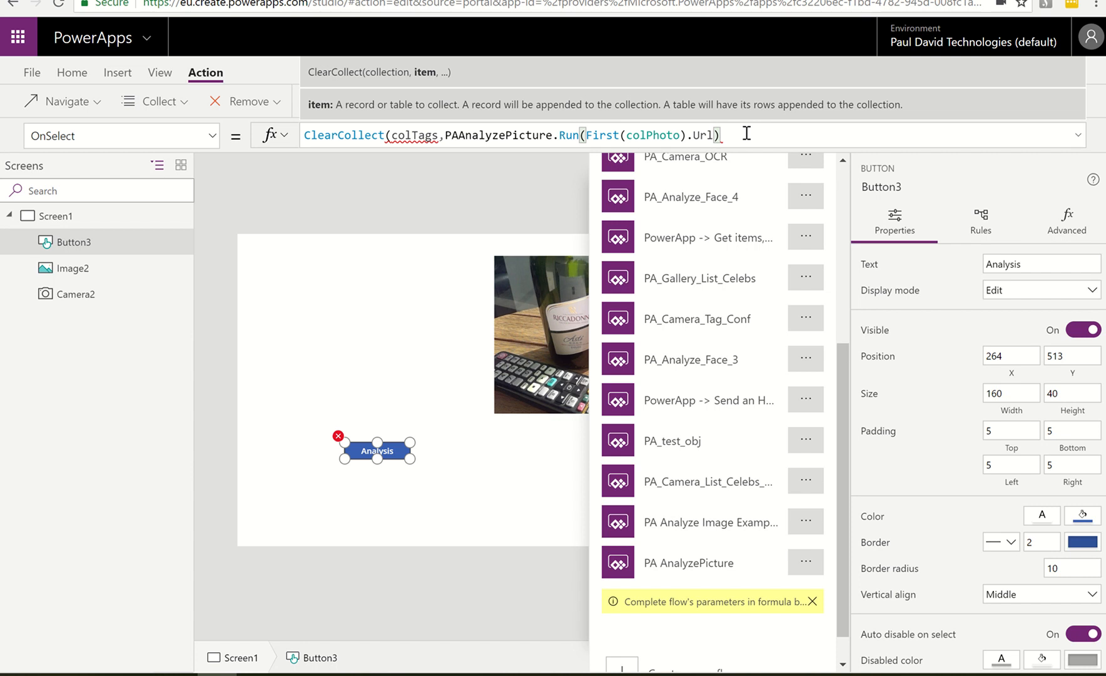
type(")")
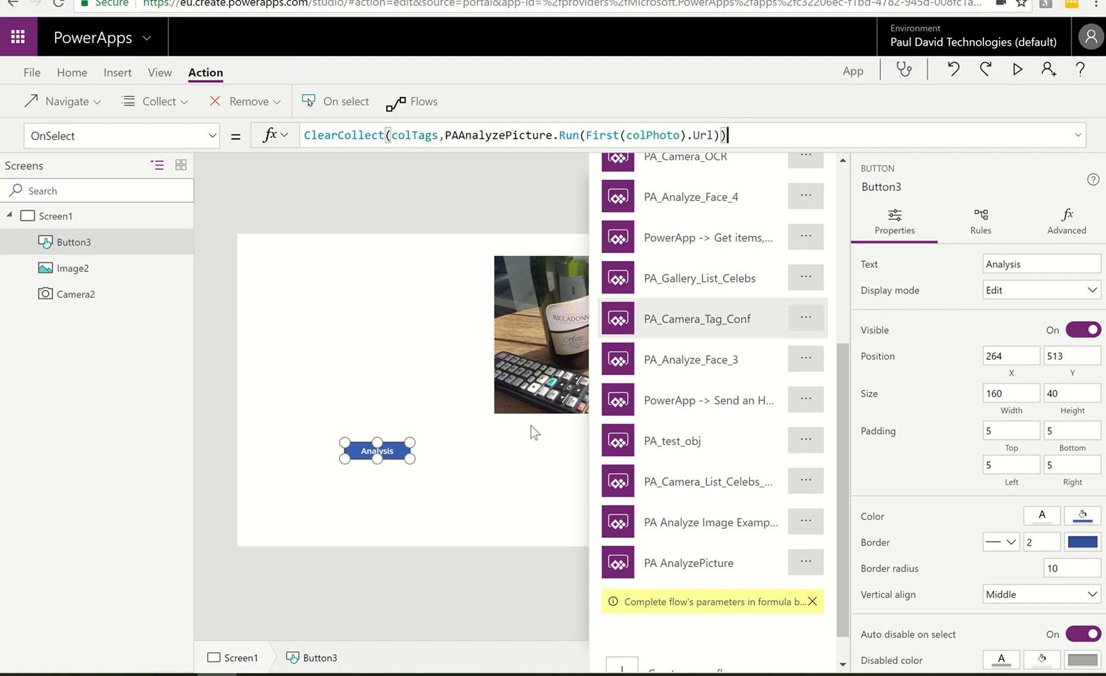
left_click(465, 466)
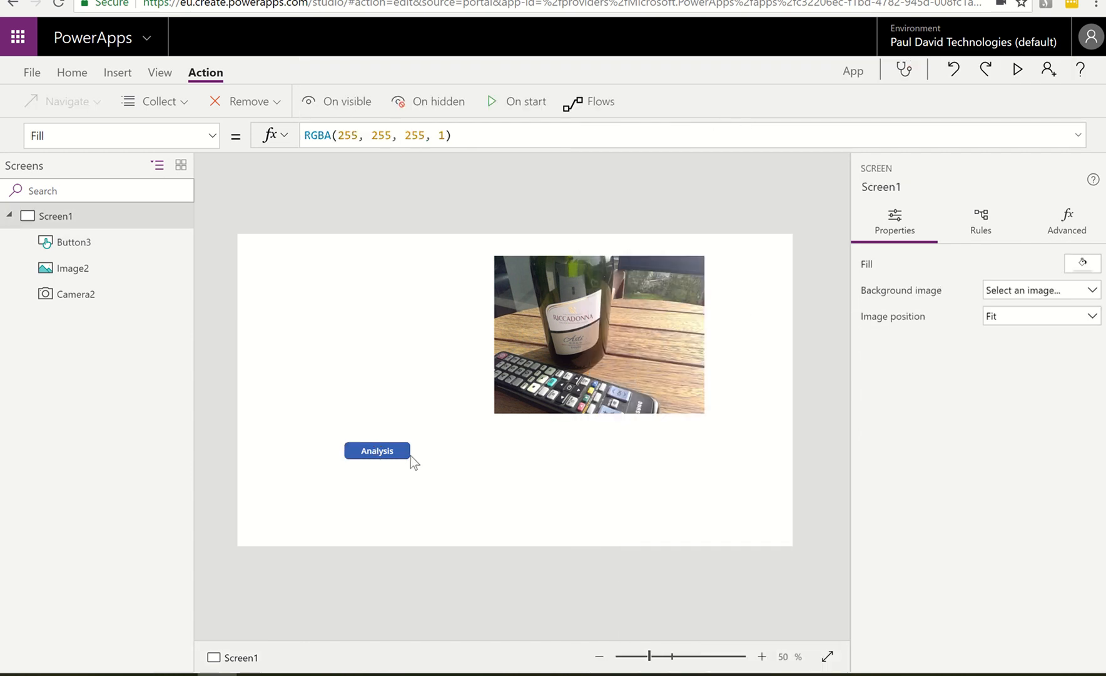
Run the Analysis button, preview the contents of the colTags collection, and return to the screen editor
left_click(390, 453, "alt")
left_click(161, 72)
left_click(226, 94)
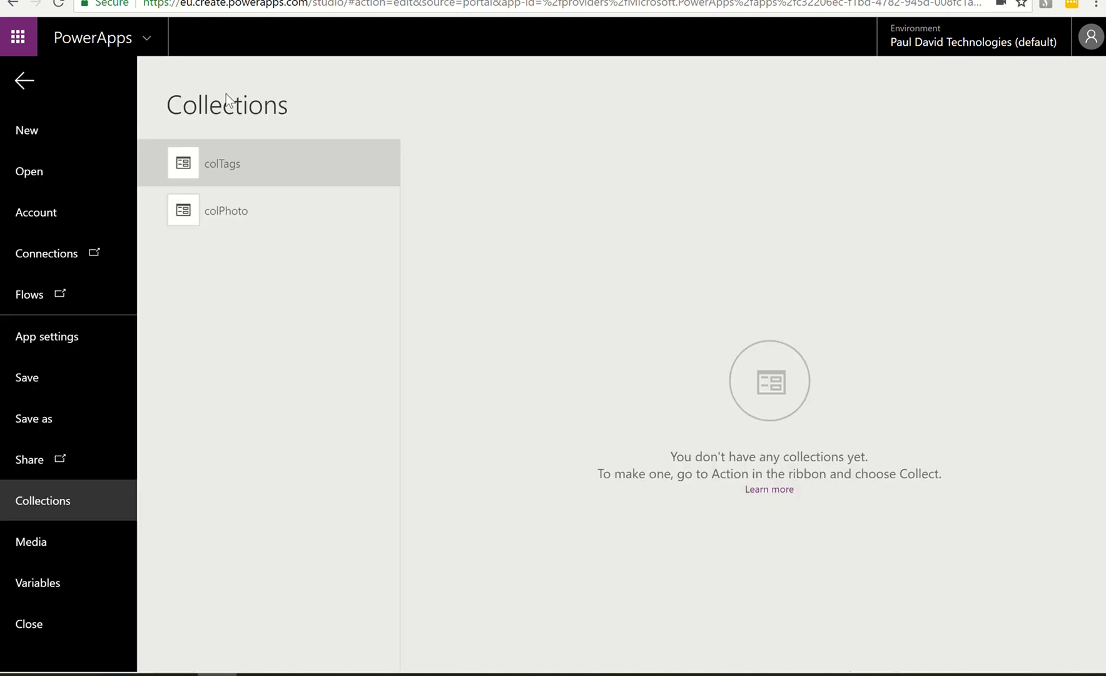
left_click(238, 162)
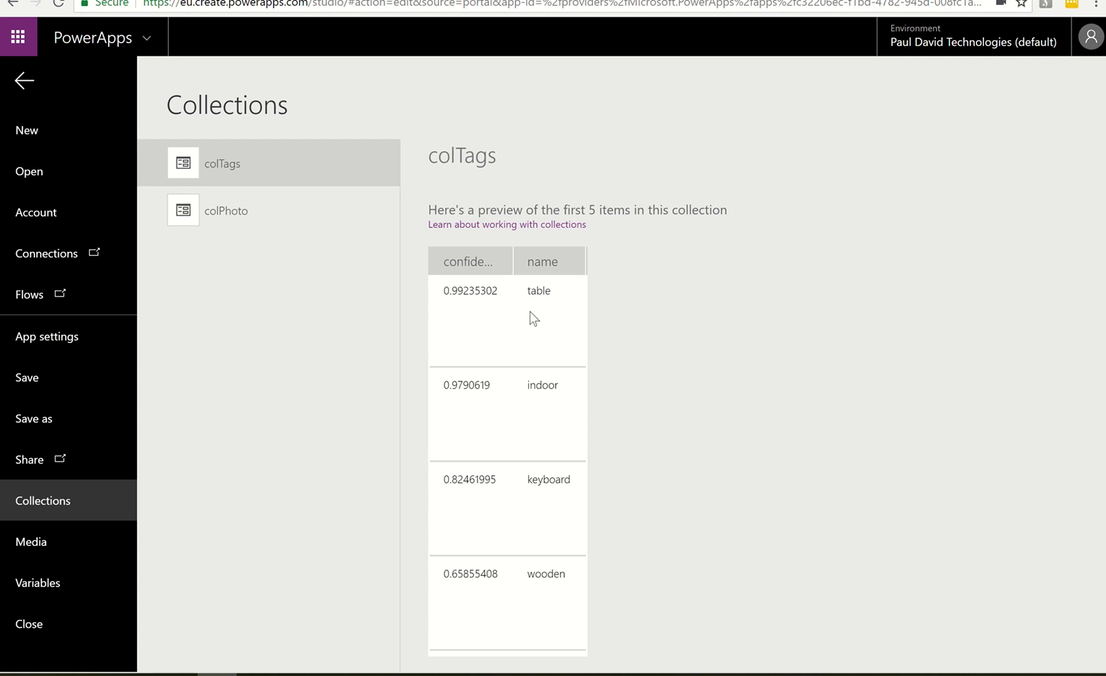
left_click(24, 81)
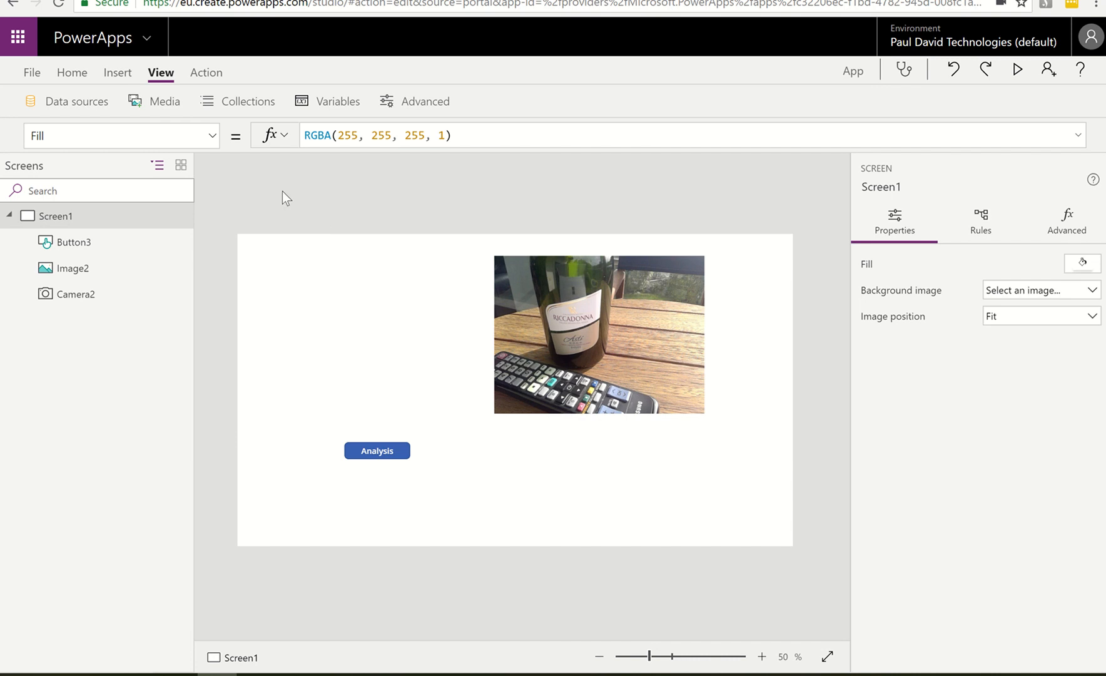
Insert a data table on Screen1 and connect it to the colTags collection
left_click(117, 74)
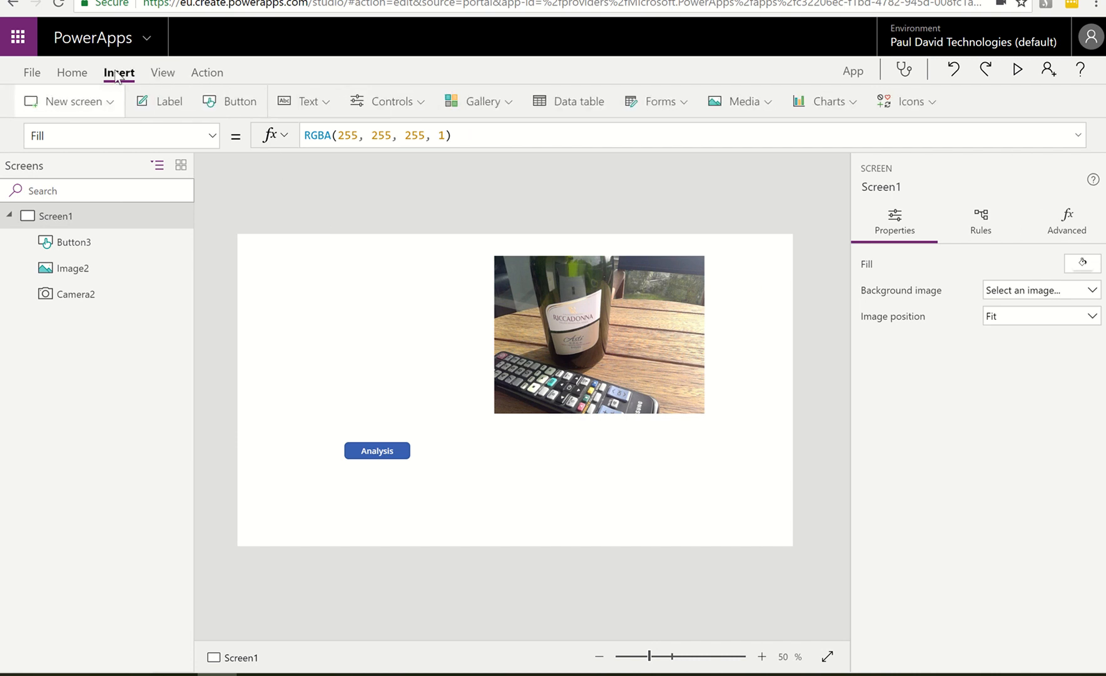
left_click(552, 106)
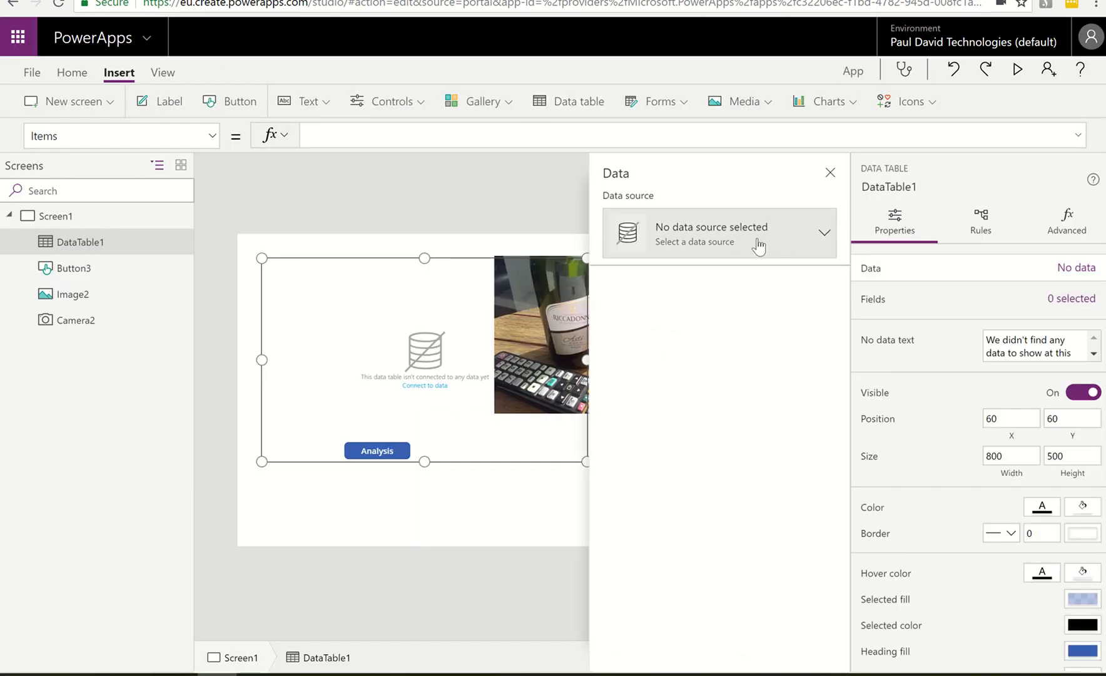
left_click(827, 234)
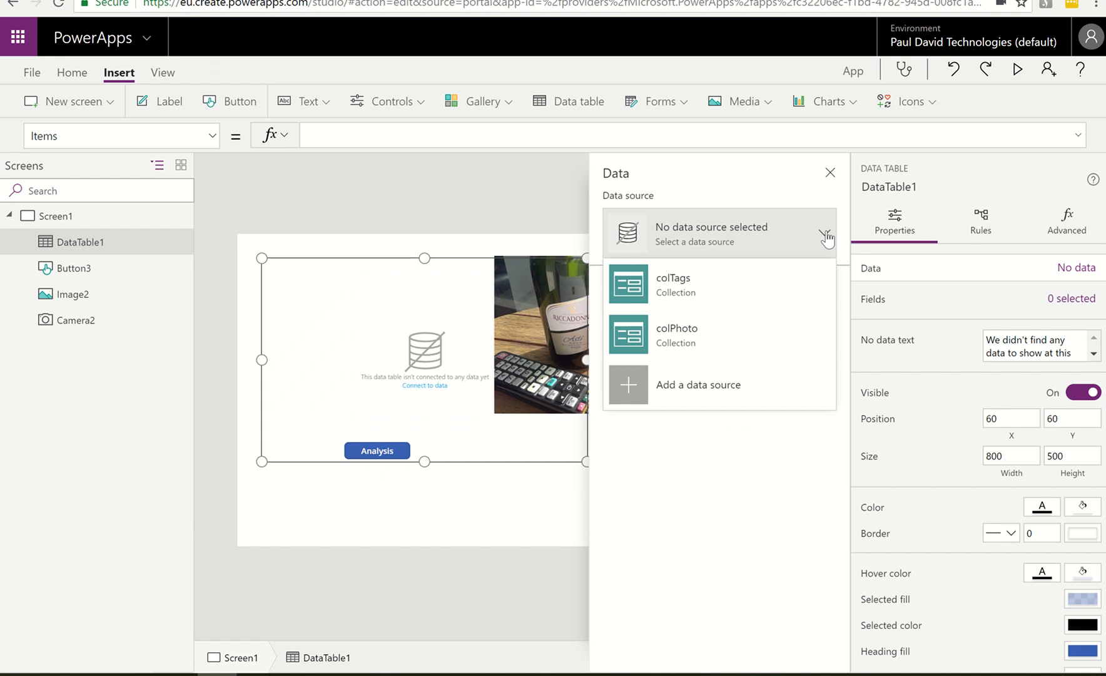
left_click(684, 288)
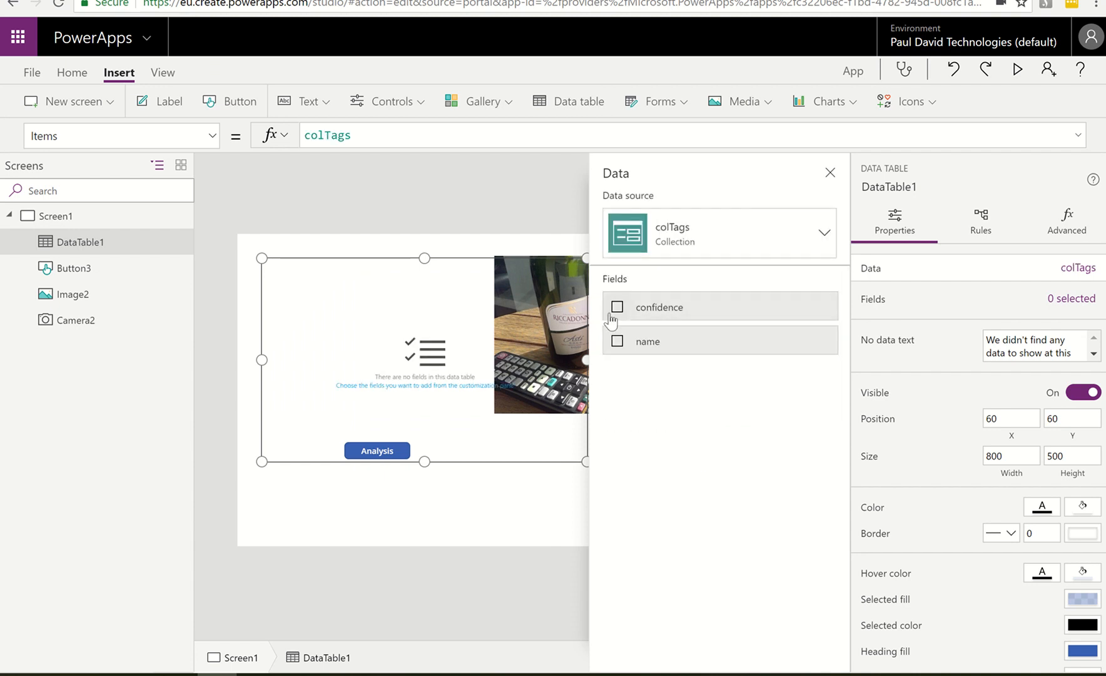
Add the confidence and name fields to the data table, with name placed before confidence
left_click(618, 307)
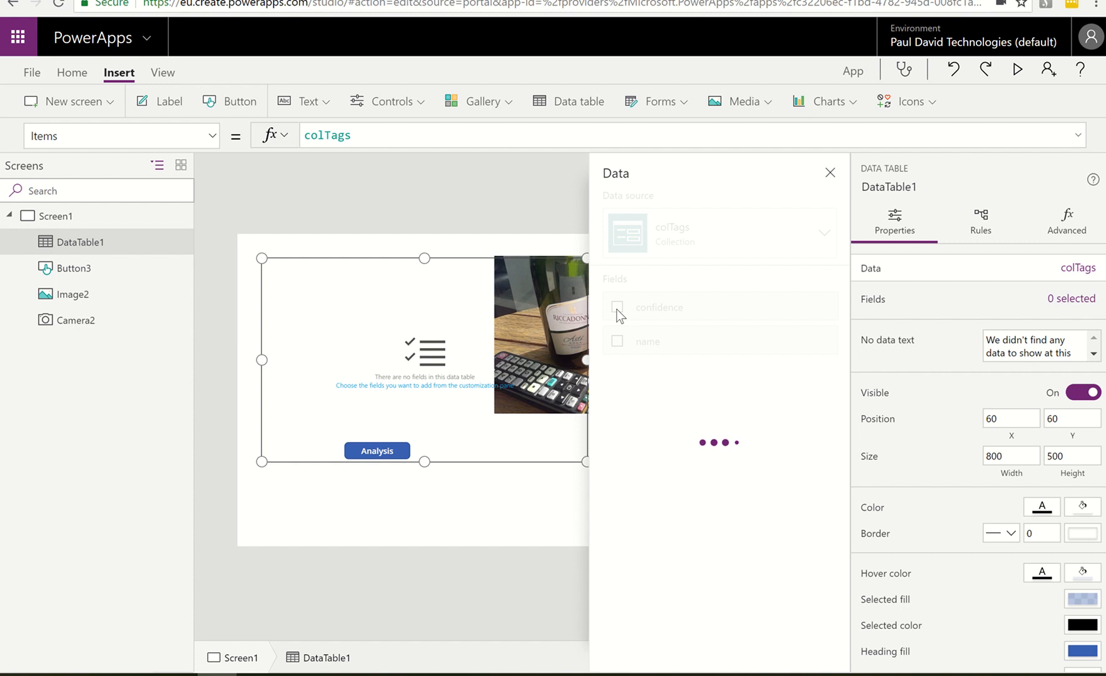
left_click(616, 341)
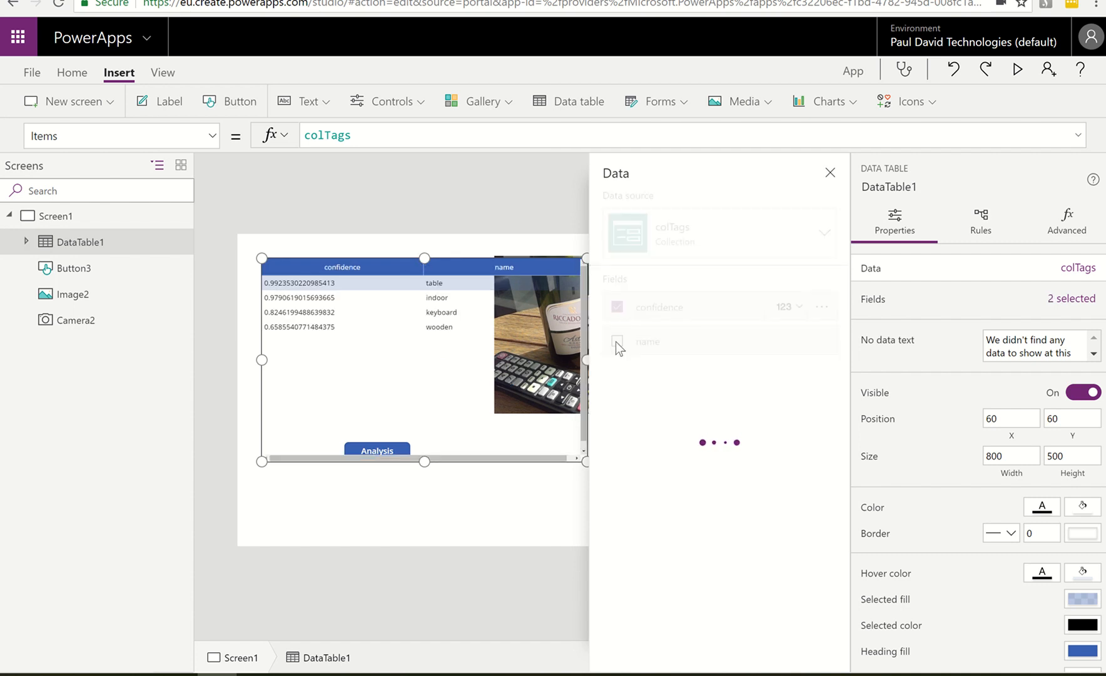
left_click_drag(615, 342, 649, 301)
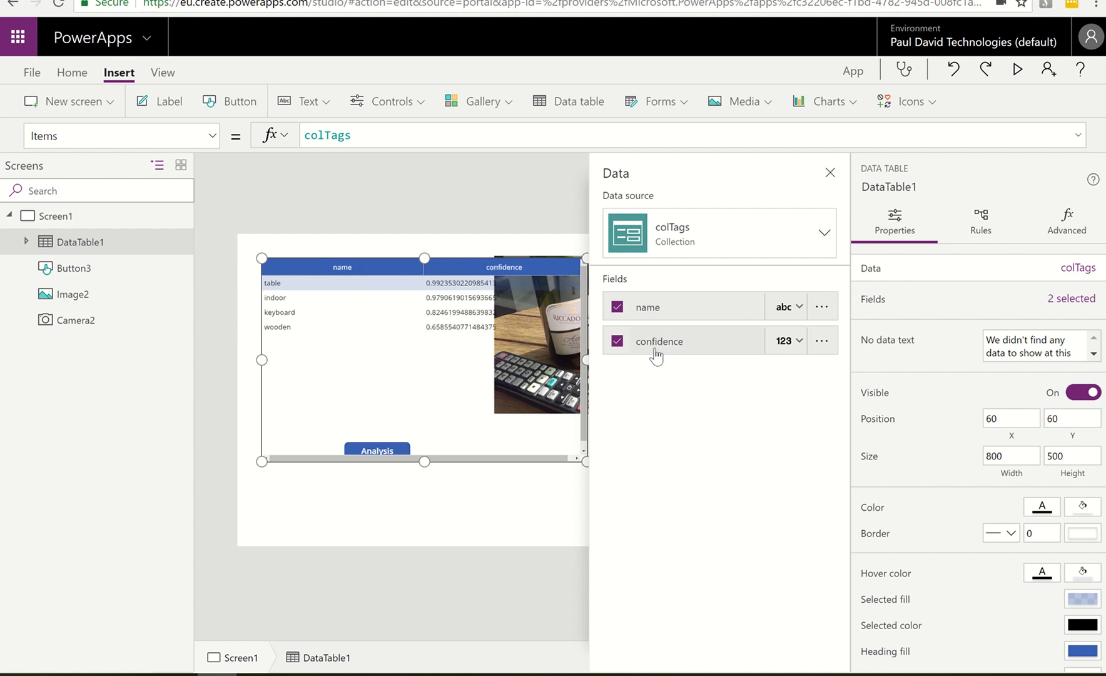
left_click(831, 173)
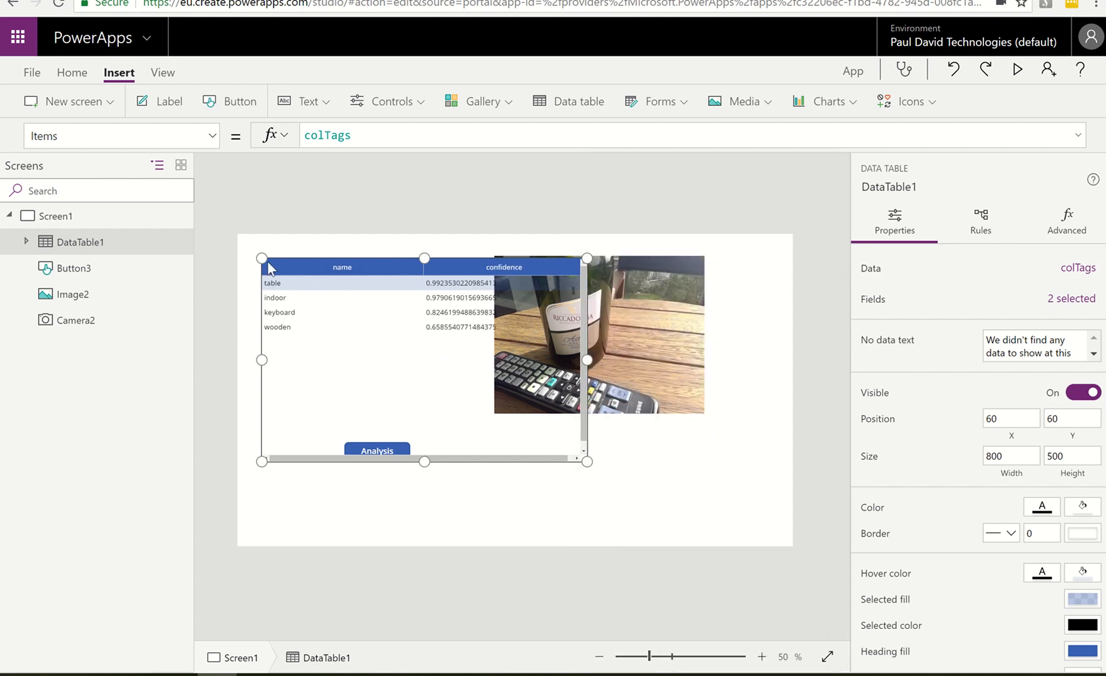
Resize the data table to about 466 by 276 and place it below the photo at about X 574, Y 489
left_click_drag(262, 256, 397, 301)
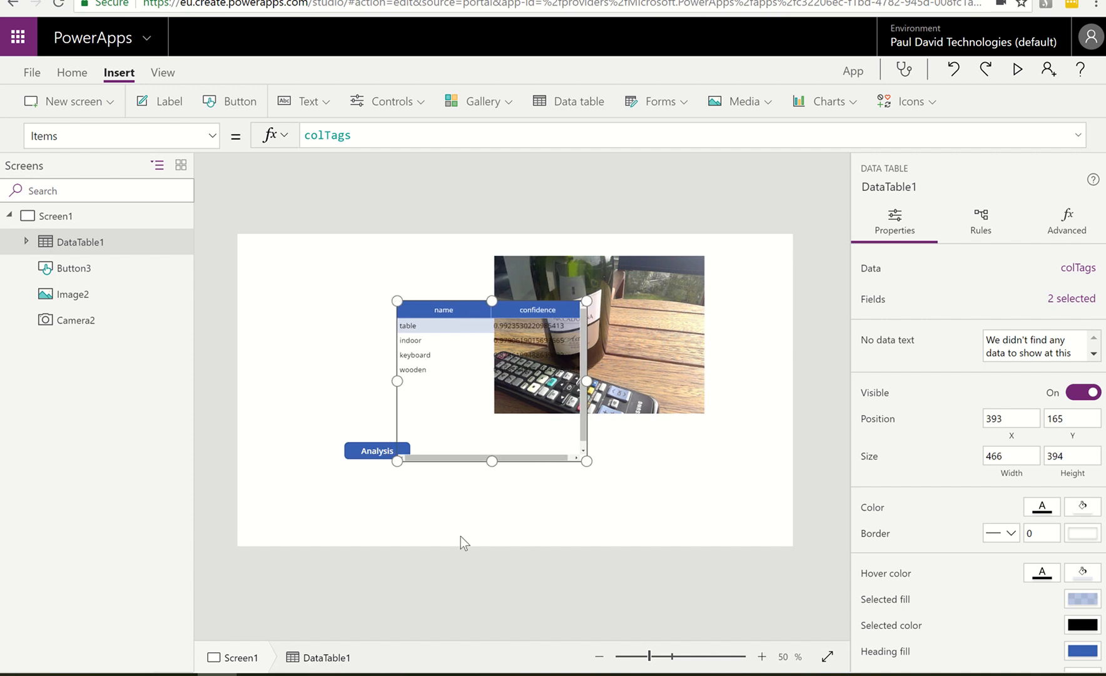
left_click_drag(474, 461, 548, 546)
left_click_drag(564, 384, 565, 432)
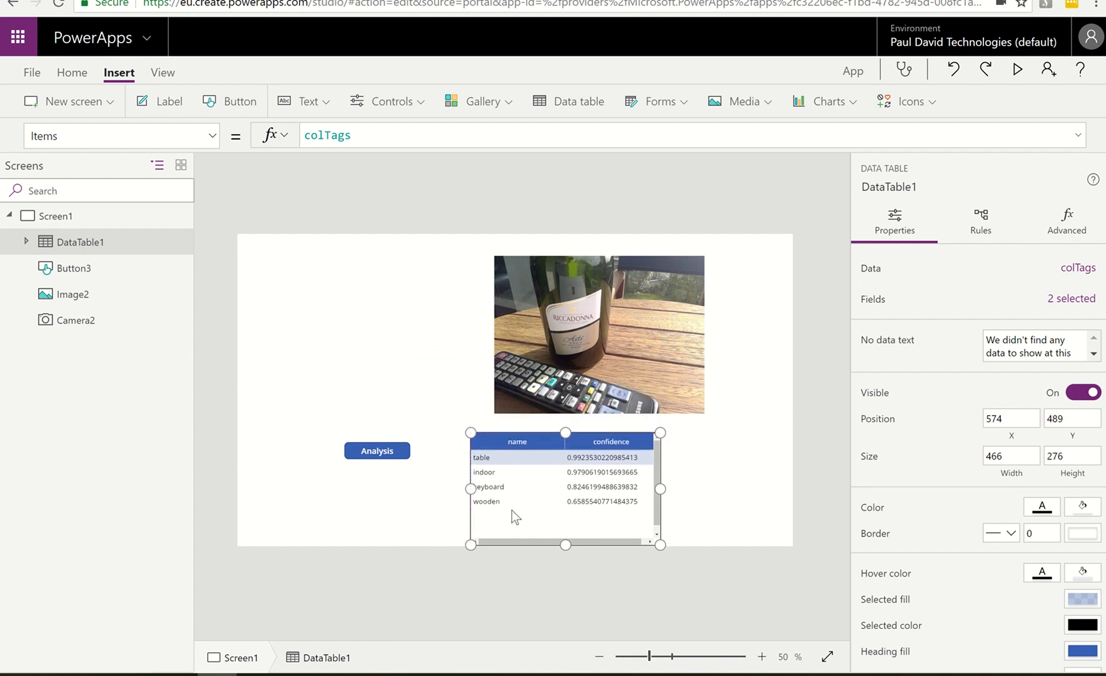
left_click(439, 508)
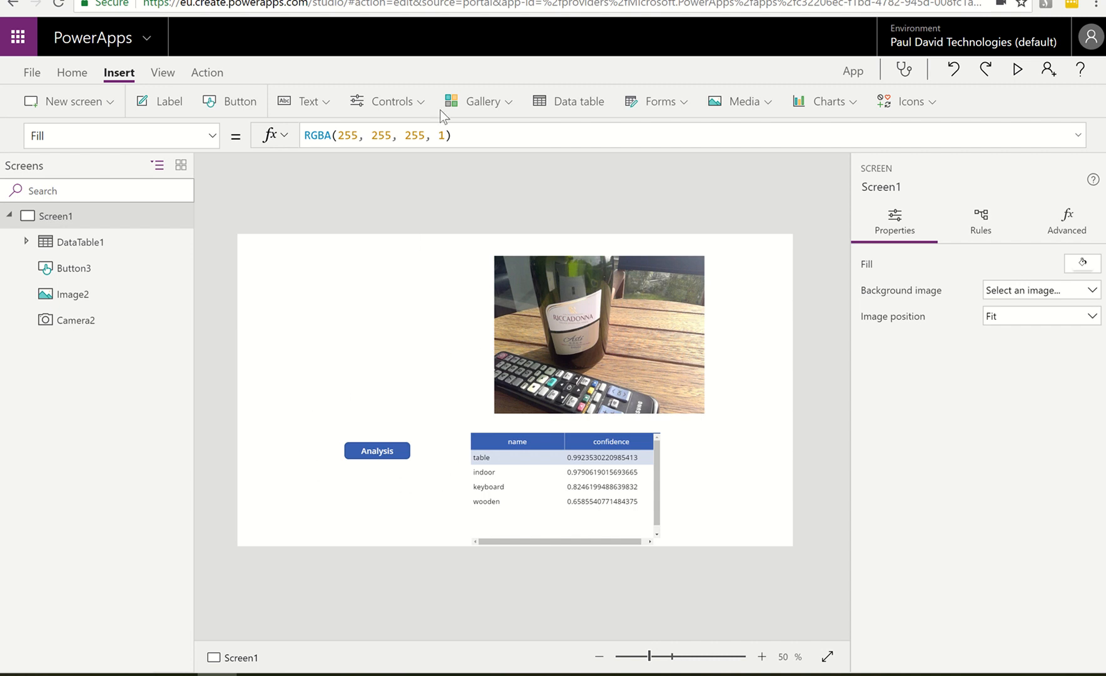
Switch to the PA AnalyzePicture flow in Microsoft Flow and add a Data Operations - Compose action between Analyze Image and Response
key("ctrl+Tab")
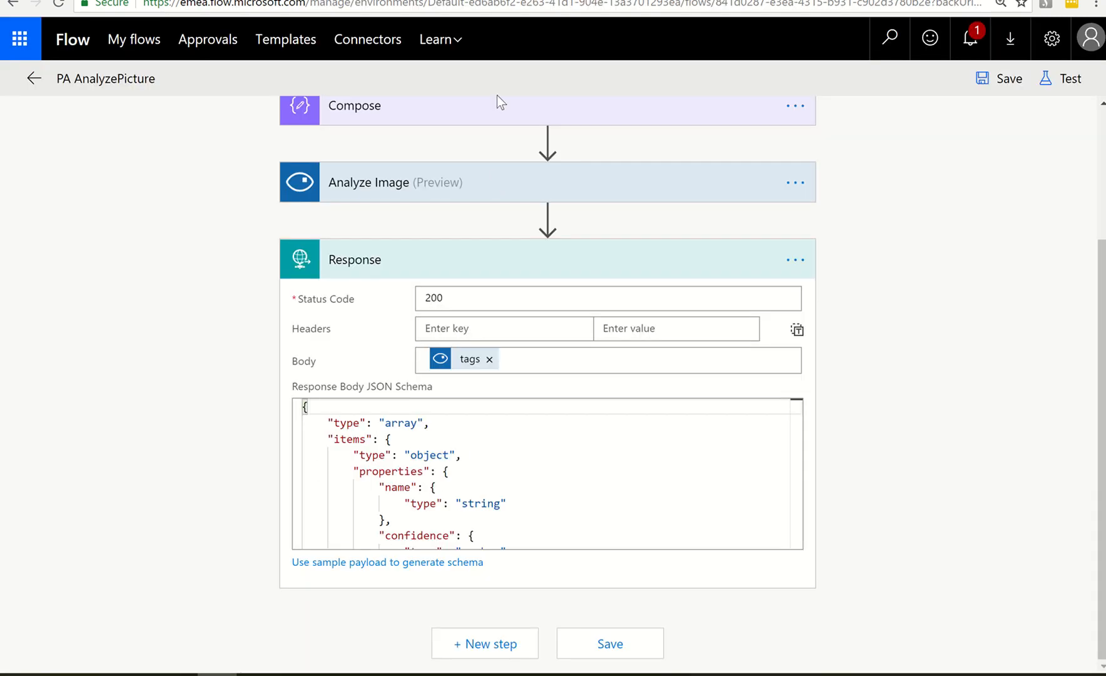
mouse_move(457, 368)
left_click(1051, 78)
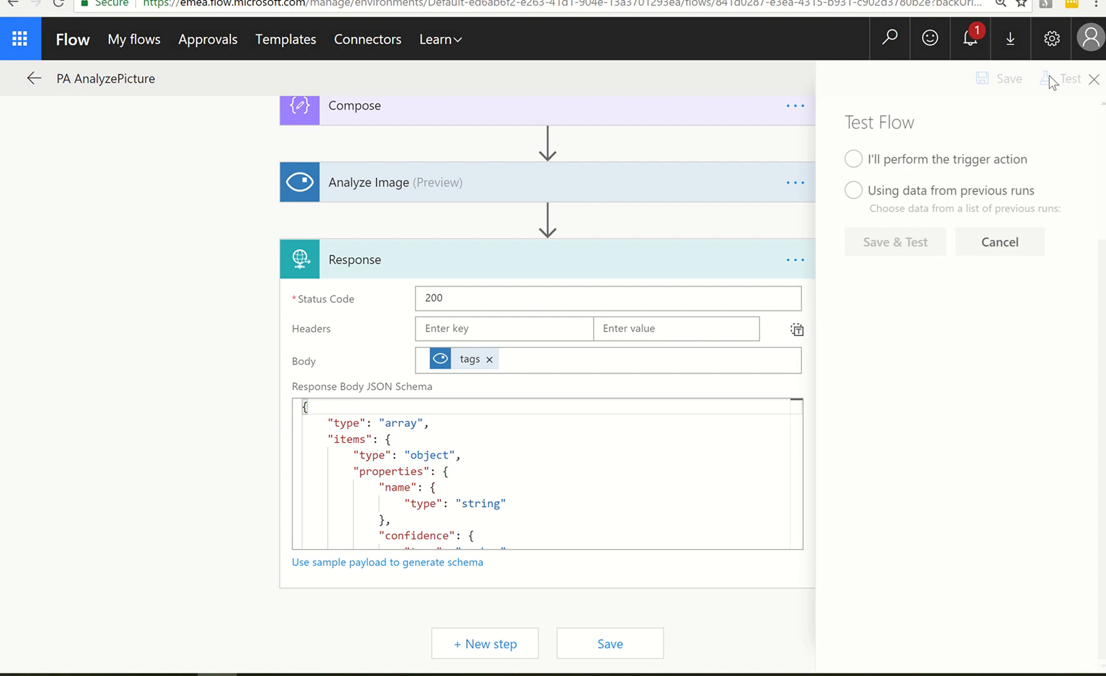
left_click(990, 243)
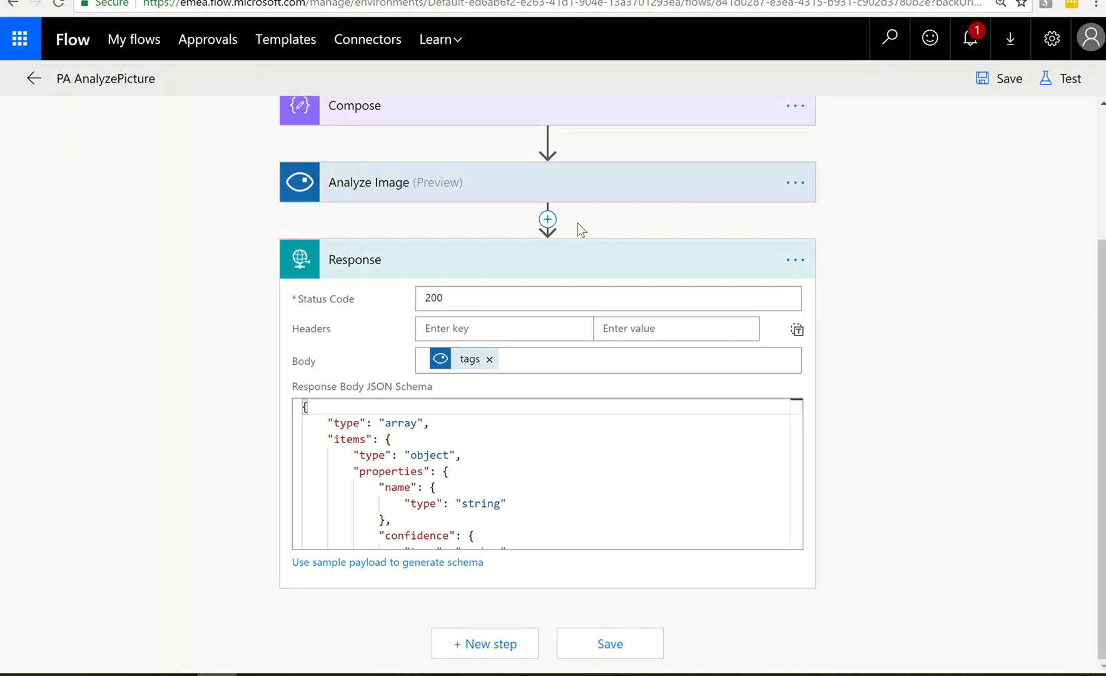
left_click(548, 220)
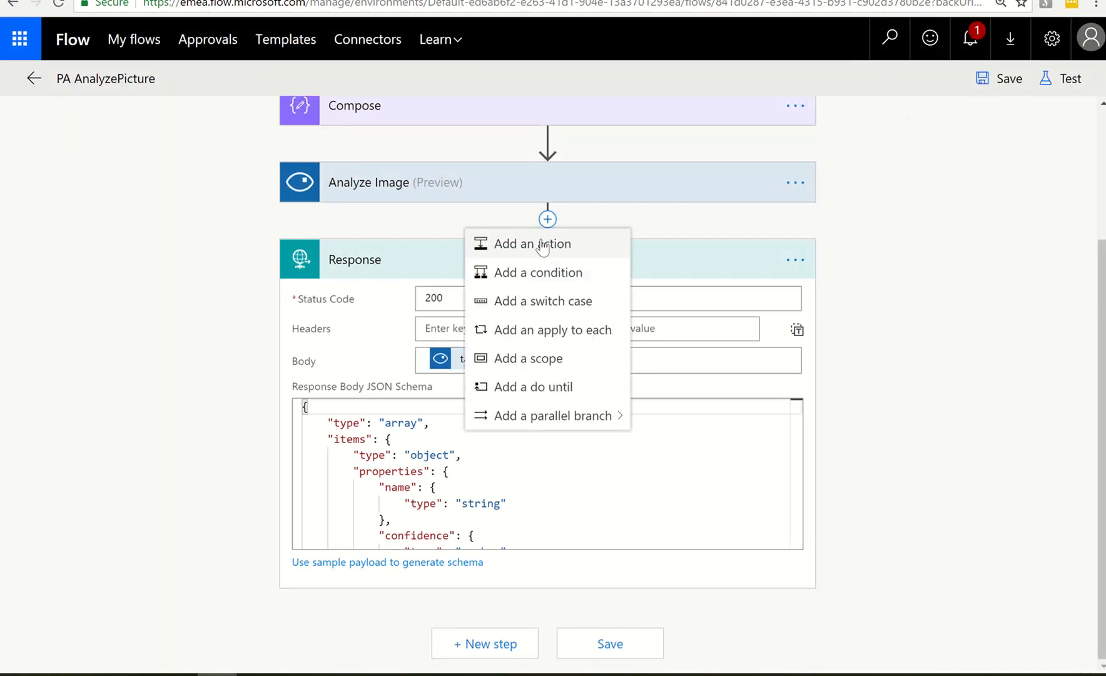
left_click(541, 244)
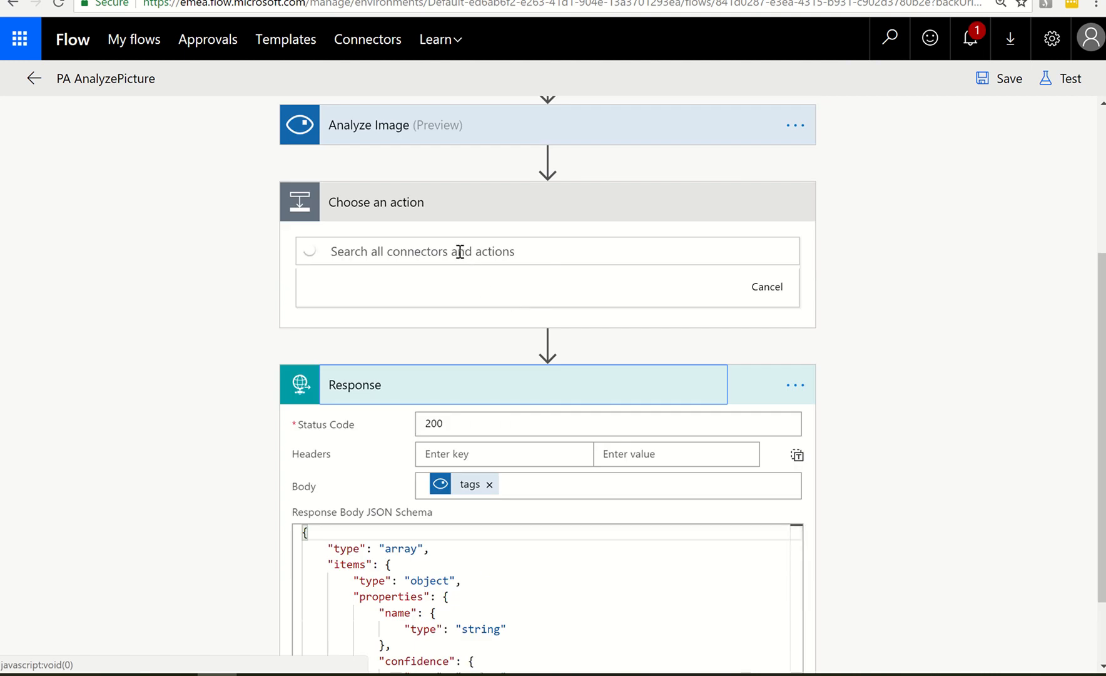
scroll(480, 255, "up", 5)
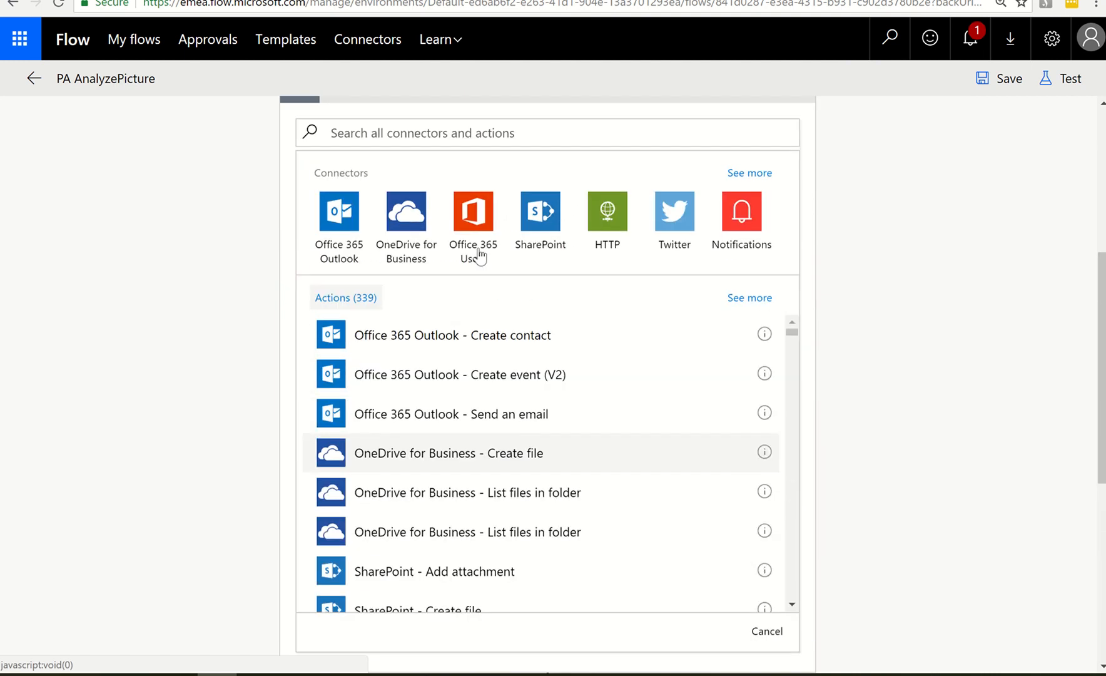
scroll(429, 211, "up", 2)
left_click(430, 234)
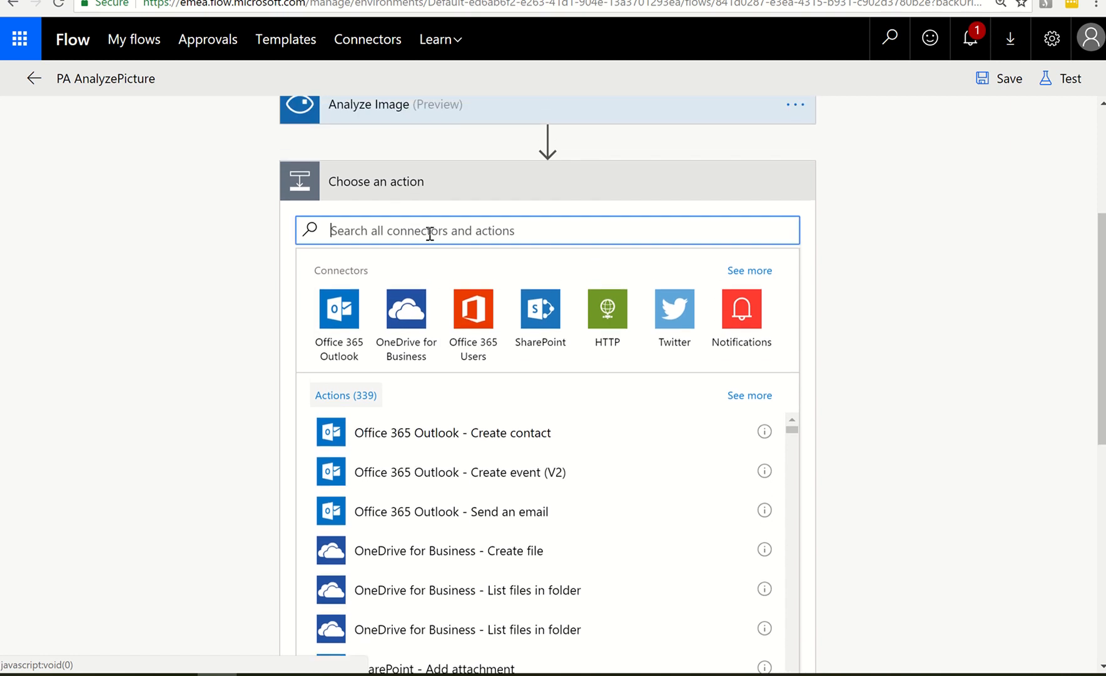
type("compo")
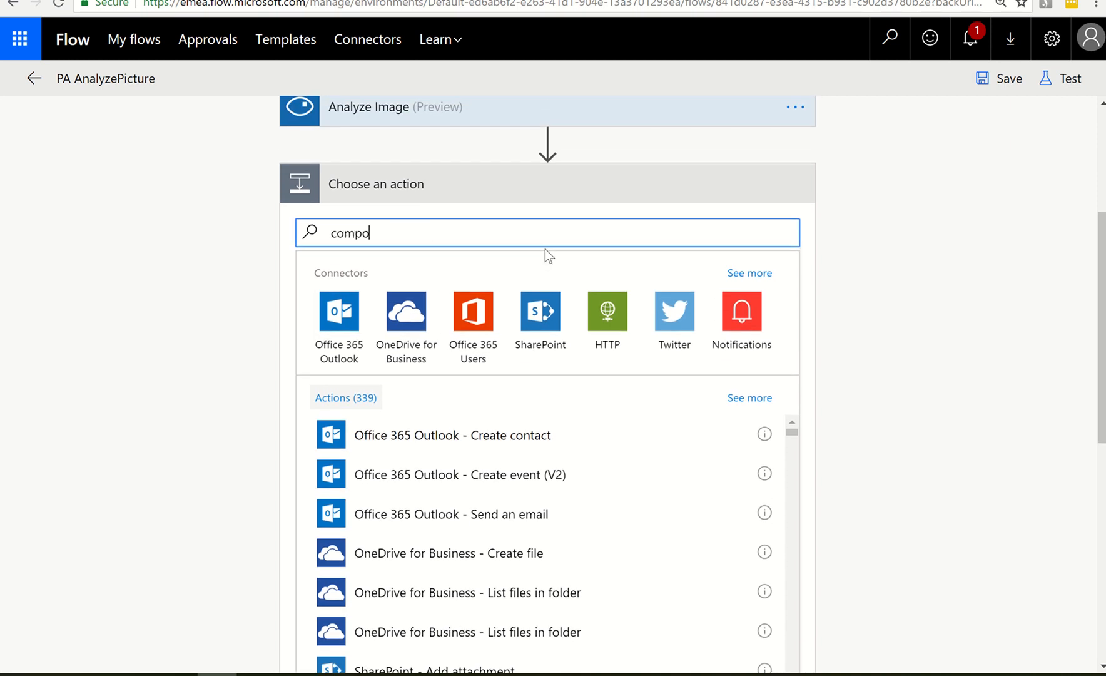
type("s")
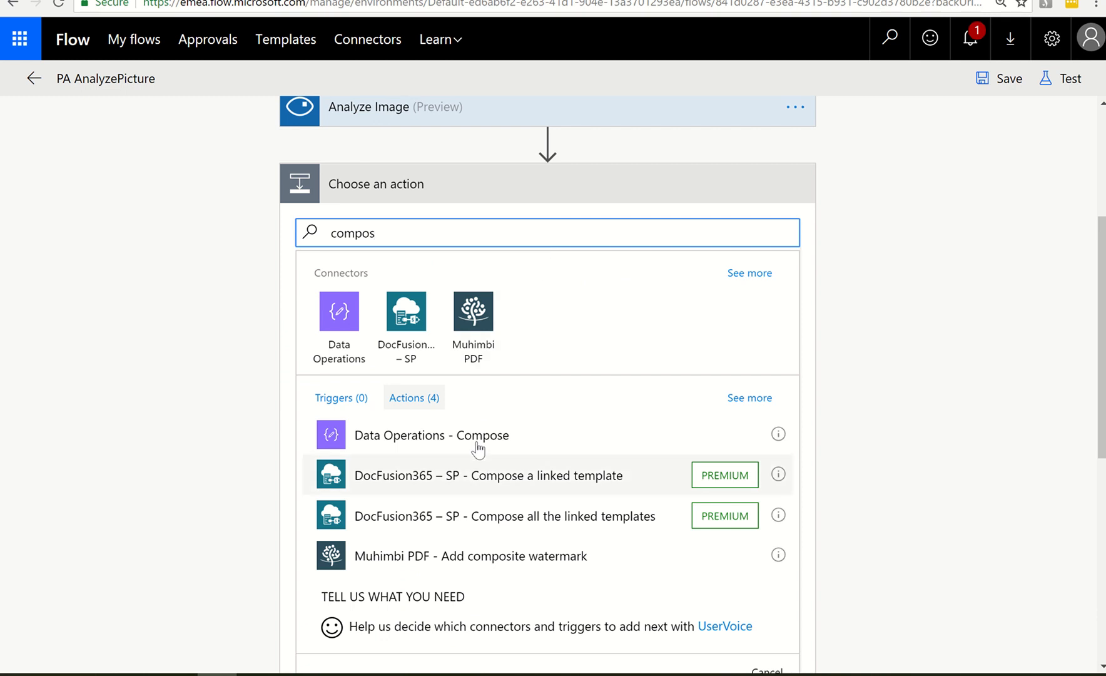
left_click(476, 441)
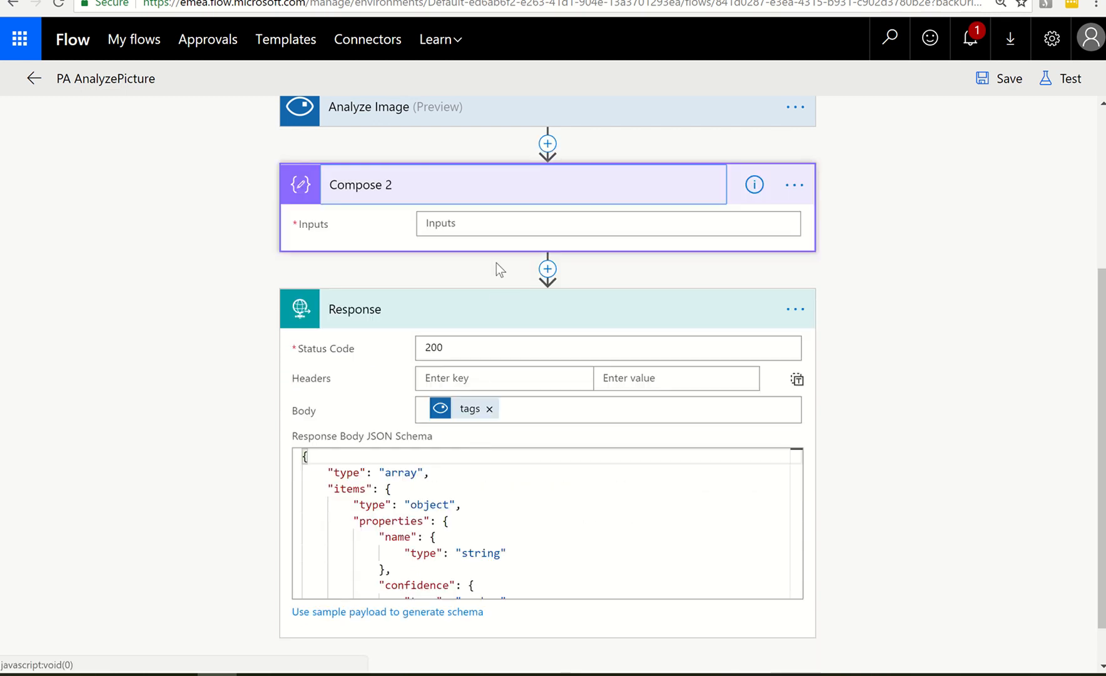
Set the inputs of the new Compose action to the Body output of Analyze Image
left_click(489, 223)
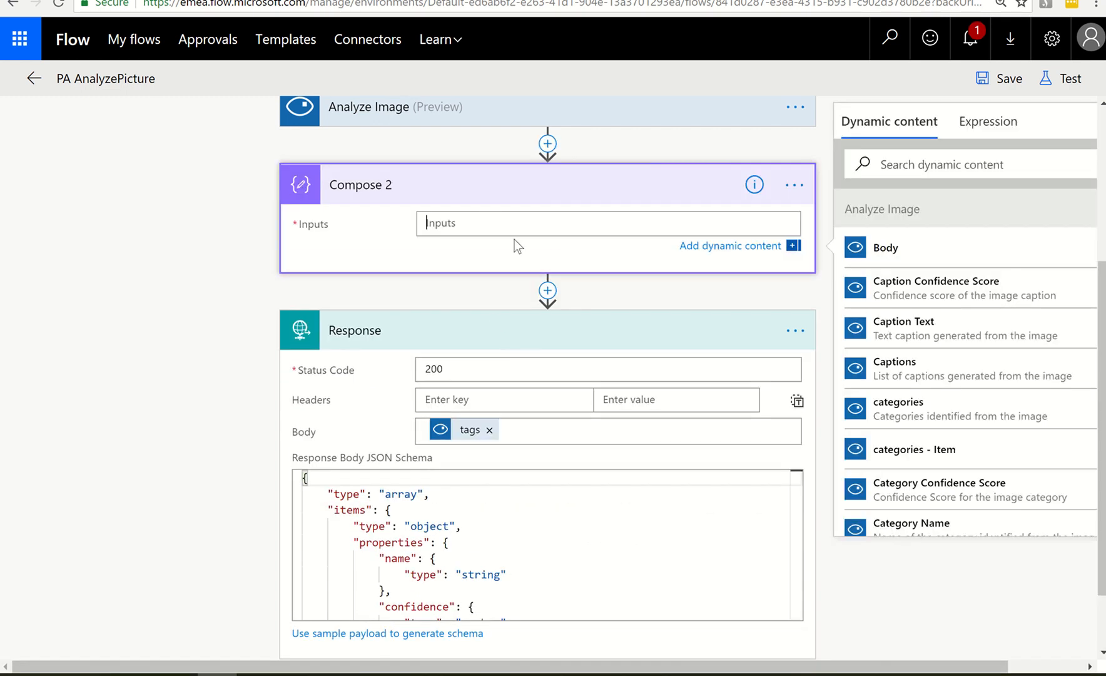
left_click(869, 253)
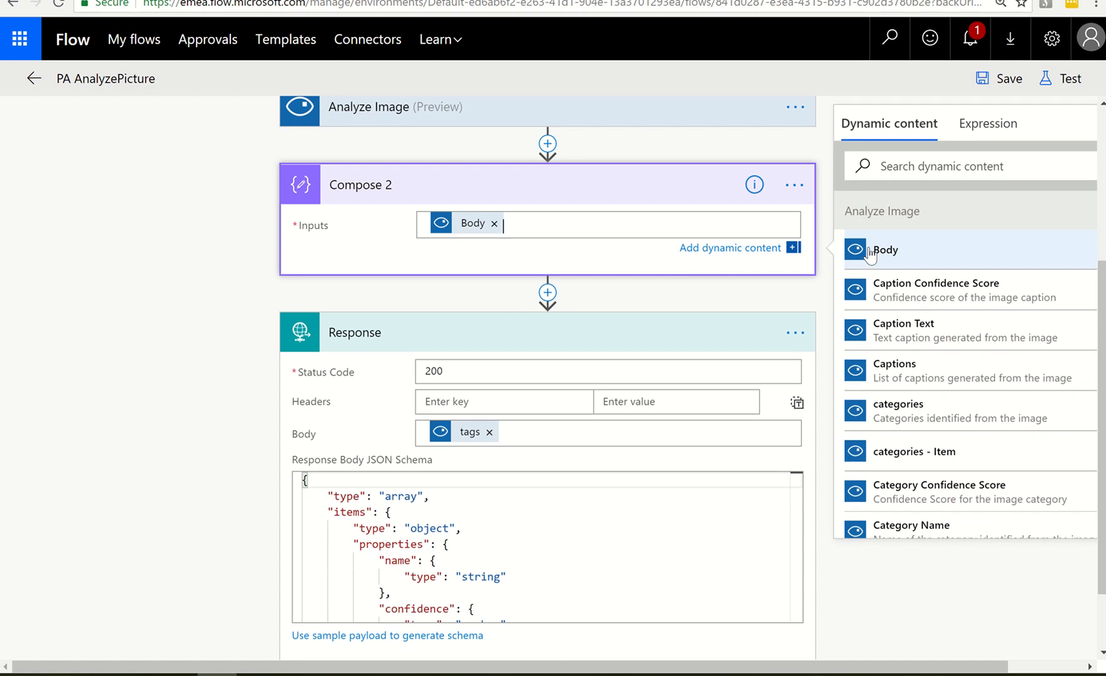
scroll(903, 451, "down", 3)
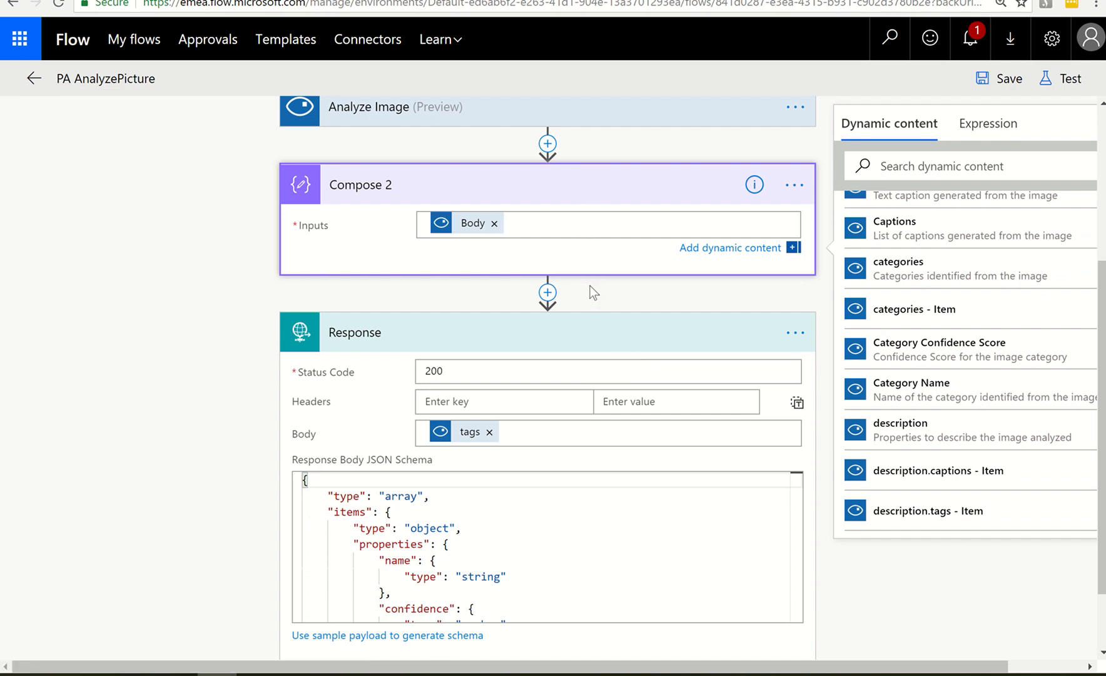
Save and test the flow using data from the most recent previous run
left_click(1063, 80)
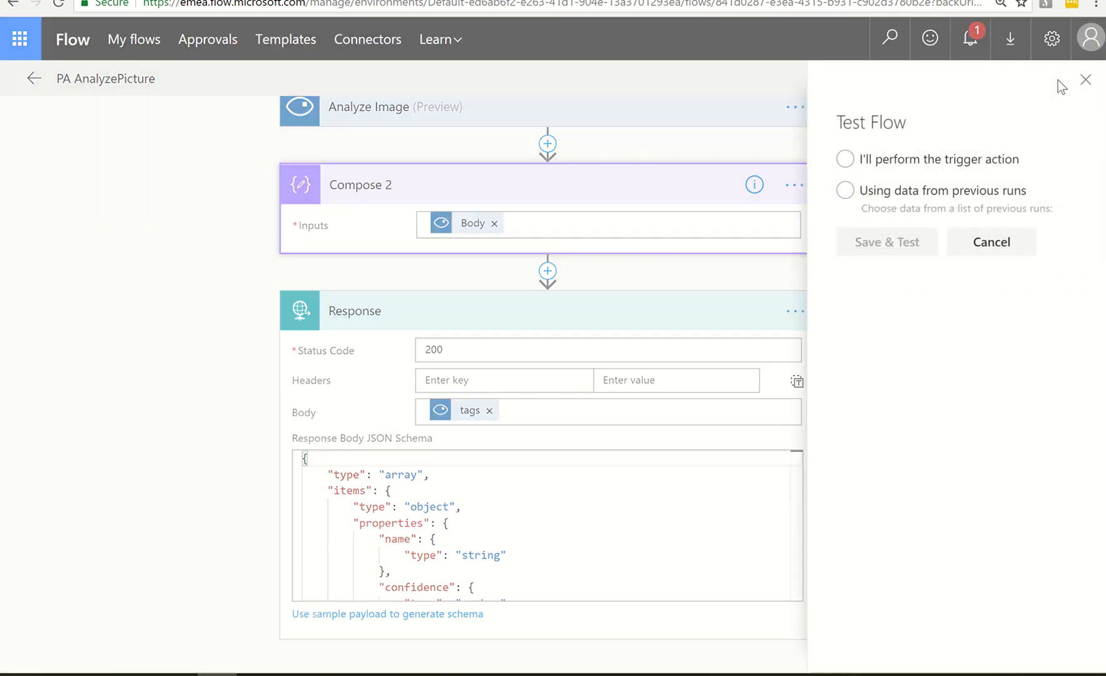
left_click(891, 195)
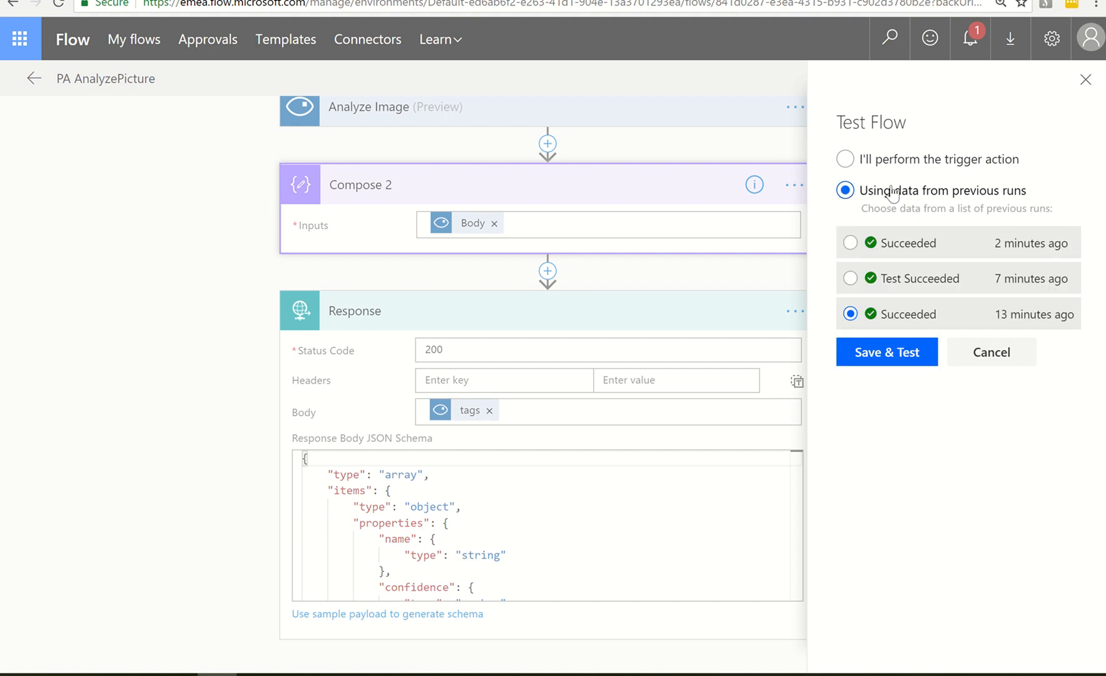
left_click(870, 249)
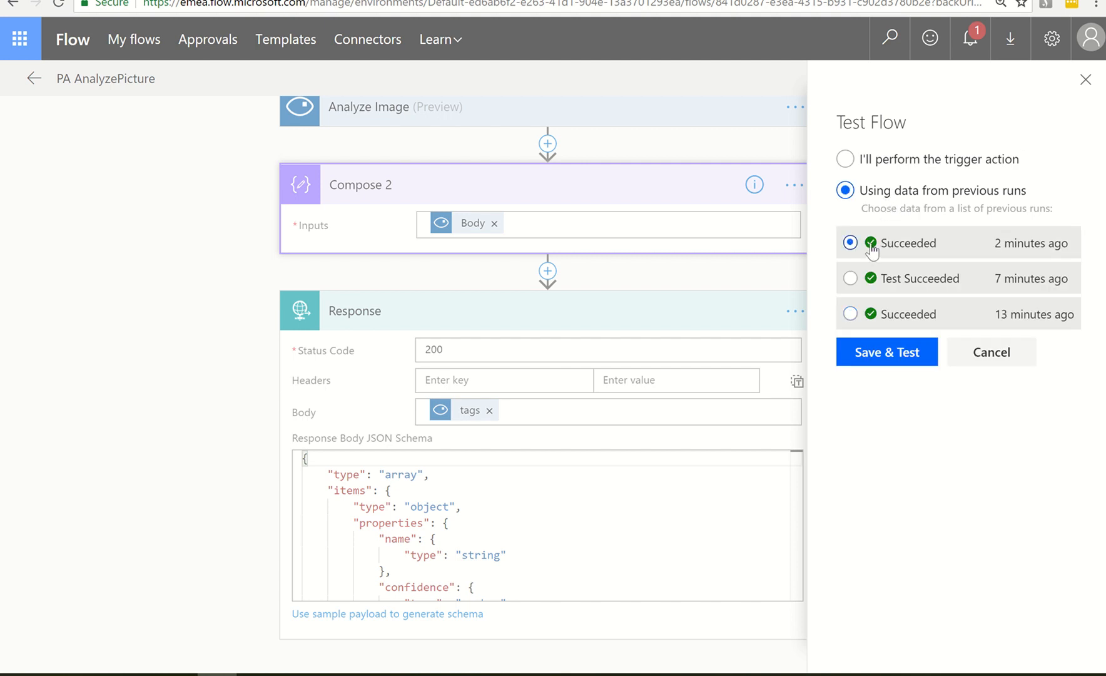
left_click(911, 351)
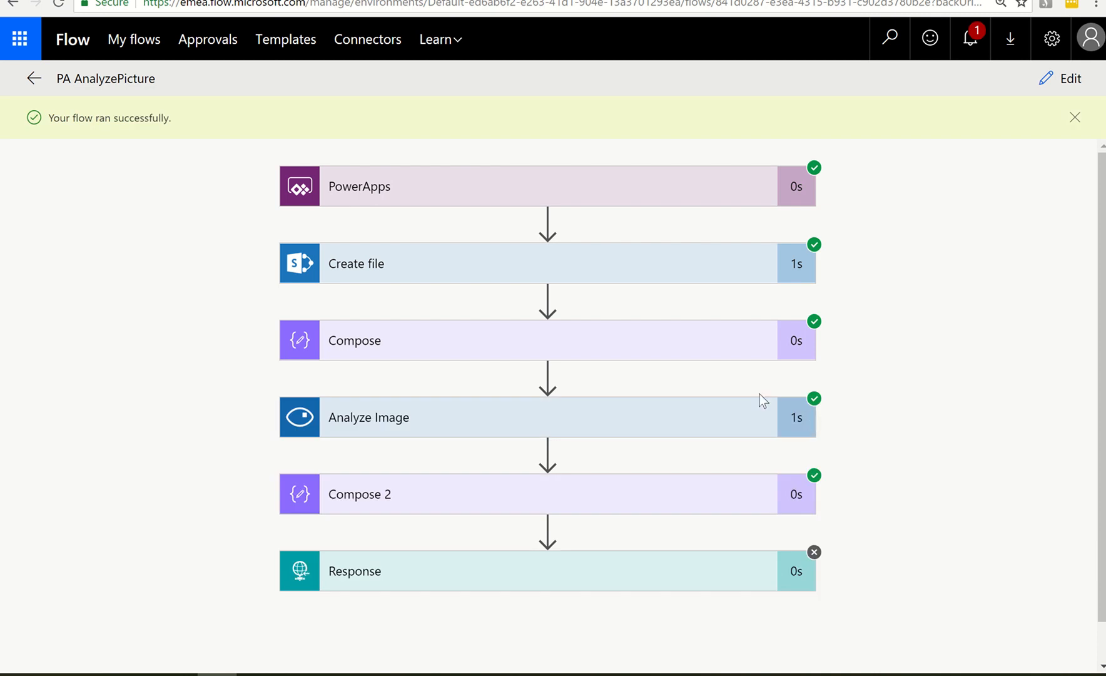
Examine the JSON output of Compose 2 in the test run, including its categories, tags and description sections
scroll(760, 393, "down", 1)
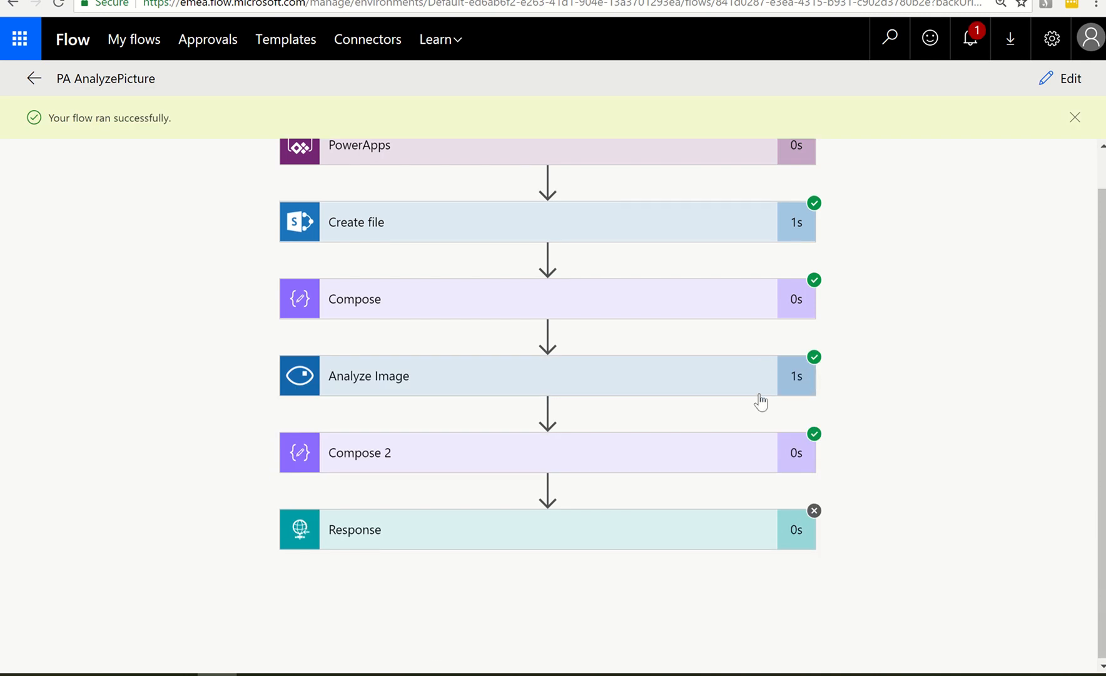
left_click(683, 463)
scroll(766, 425, "down", 5)
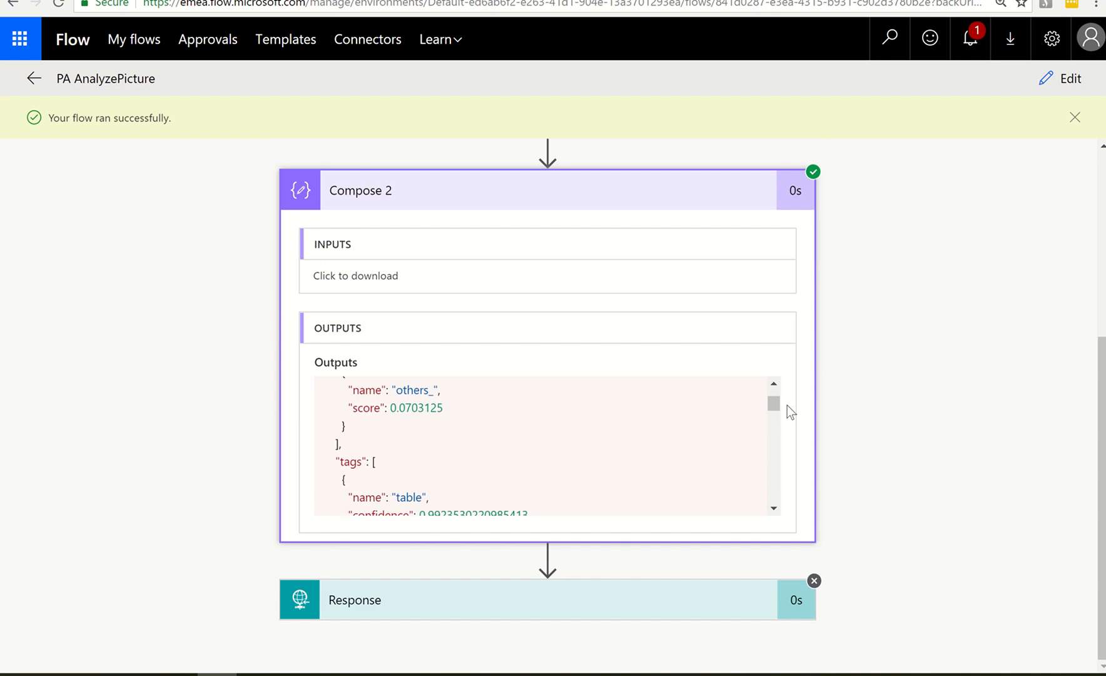
scroll(624, 432, "down", 4)
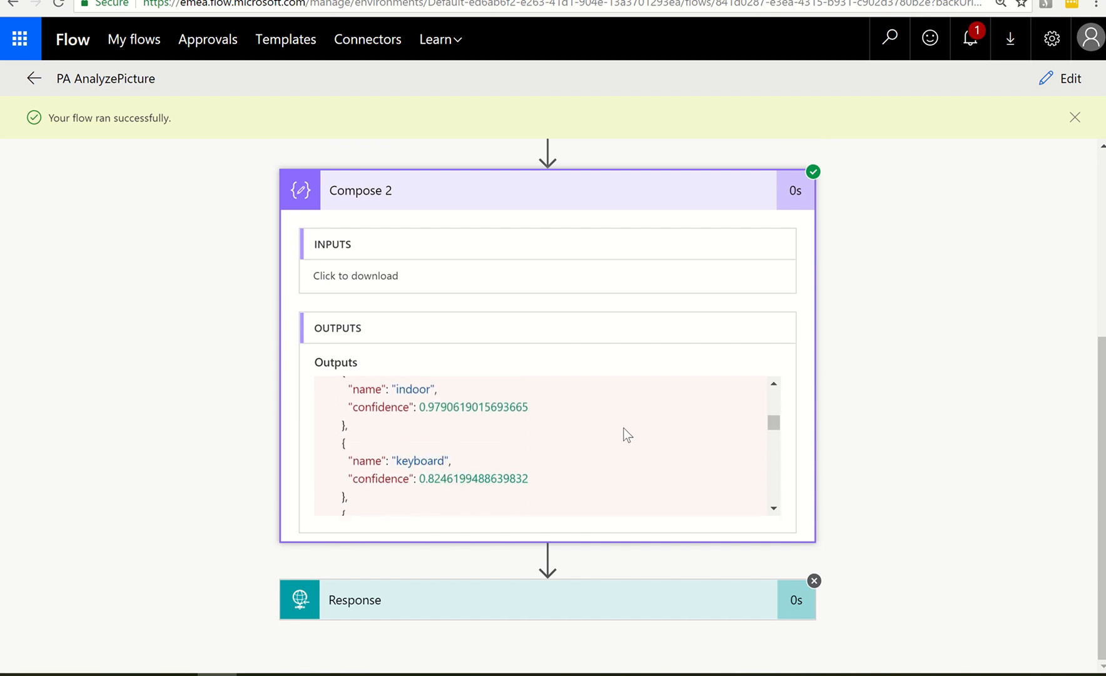
scroll(627, 434, "down", 8)
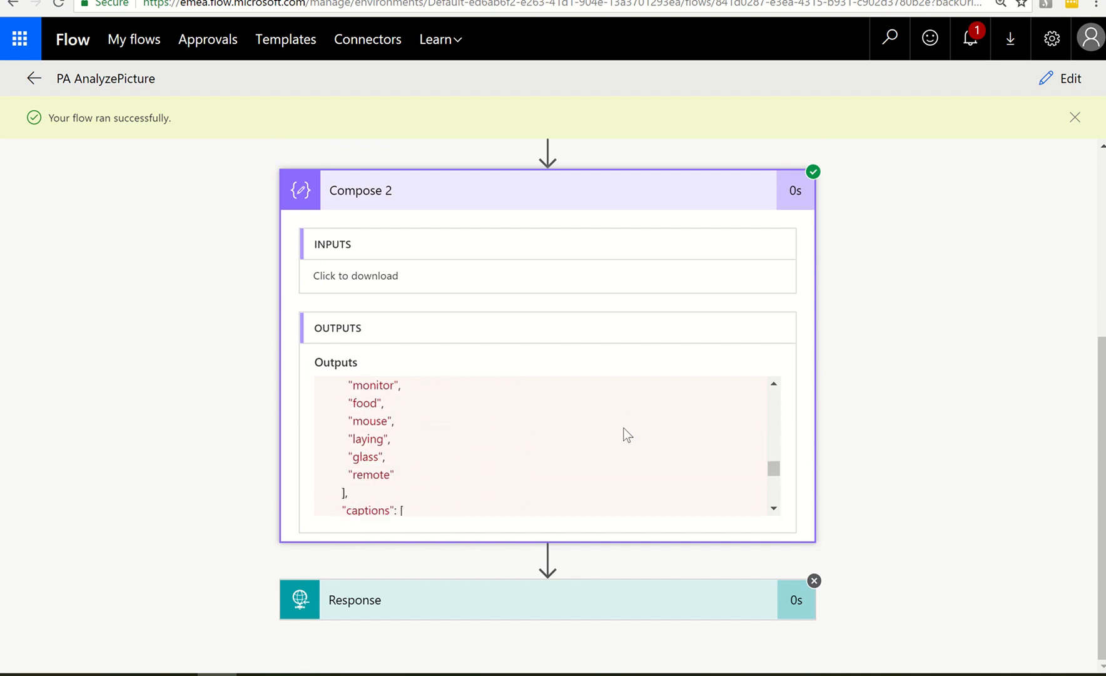
scroll(624, 434, "down", 2)
scroll(624, 434, "up", 6)
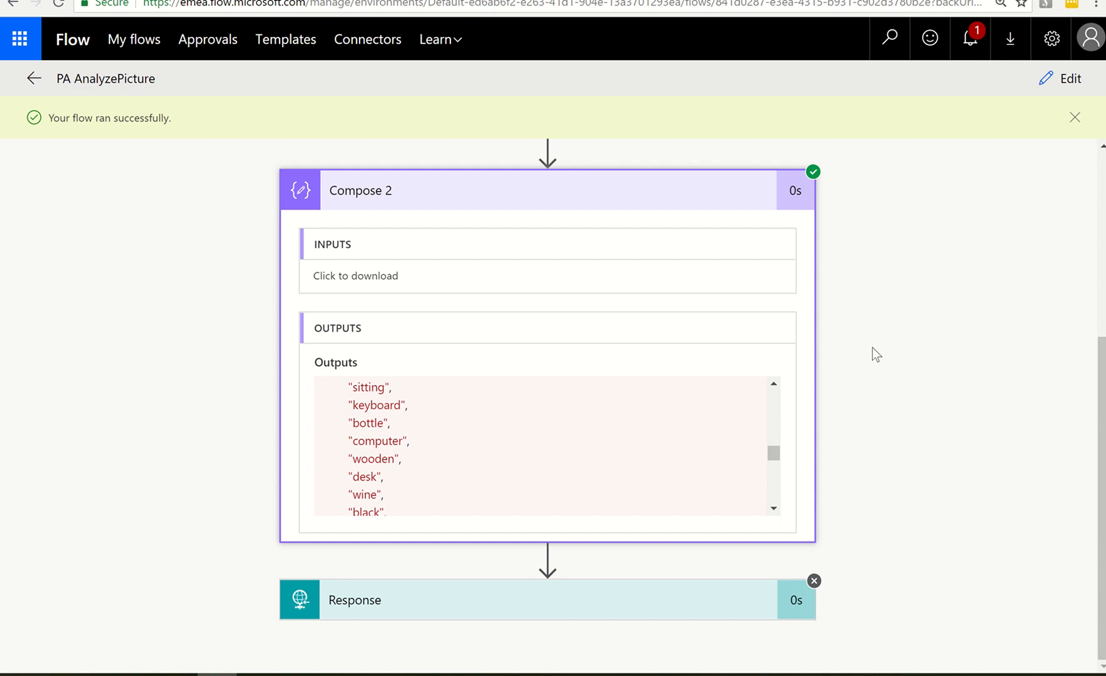
scroll(740, 464, "up", 8)
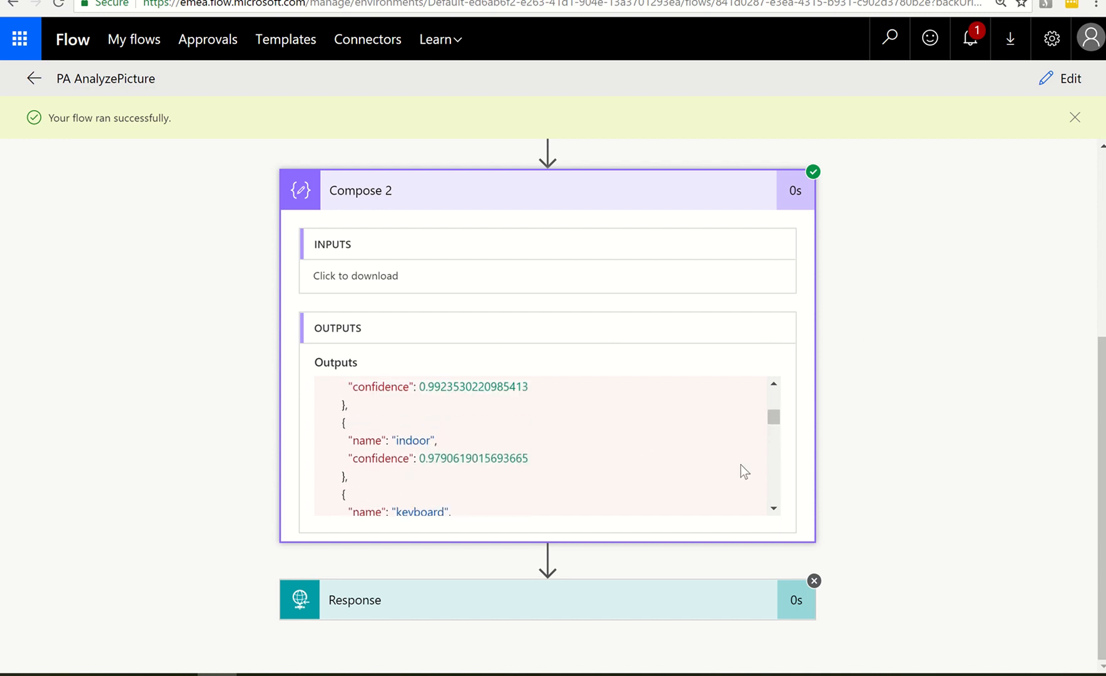
scroll(740, 464, "up", 4)
scroll(773, 393, "down", 2)
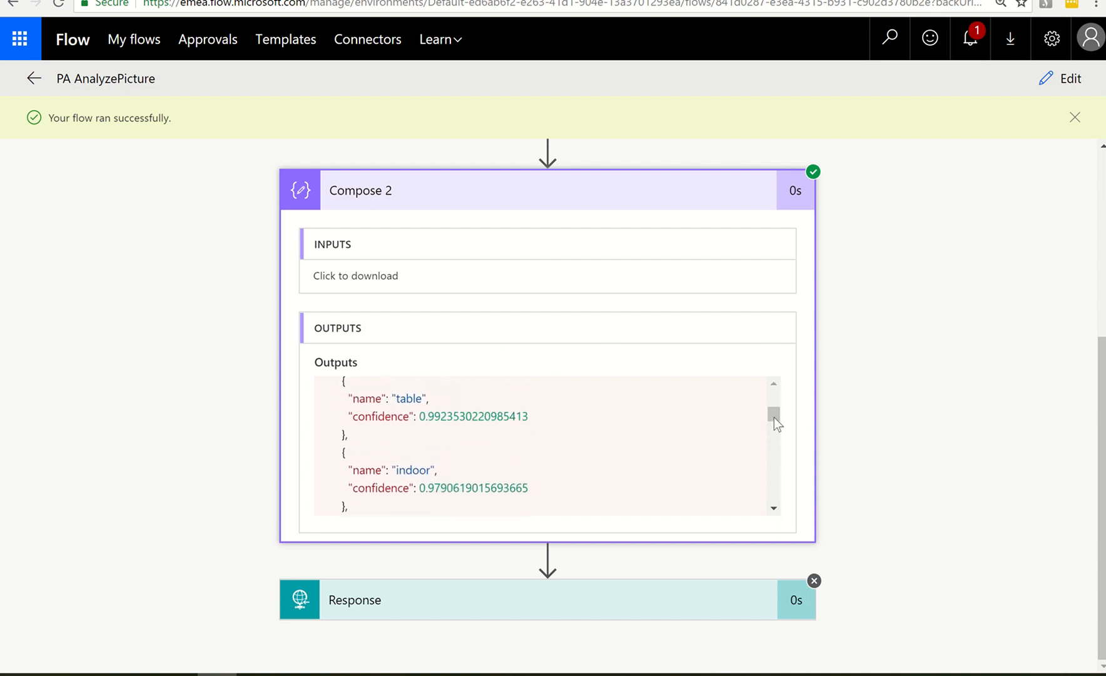
Copy the entire JSON output of Compose 2, from the opening to the closing brace
scroll(773, 413, "up", 3)
scroll(771, 401, "down", 2)
left_click_drag(774, 403, 774, 391)
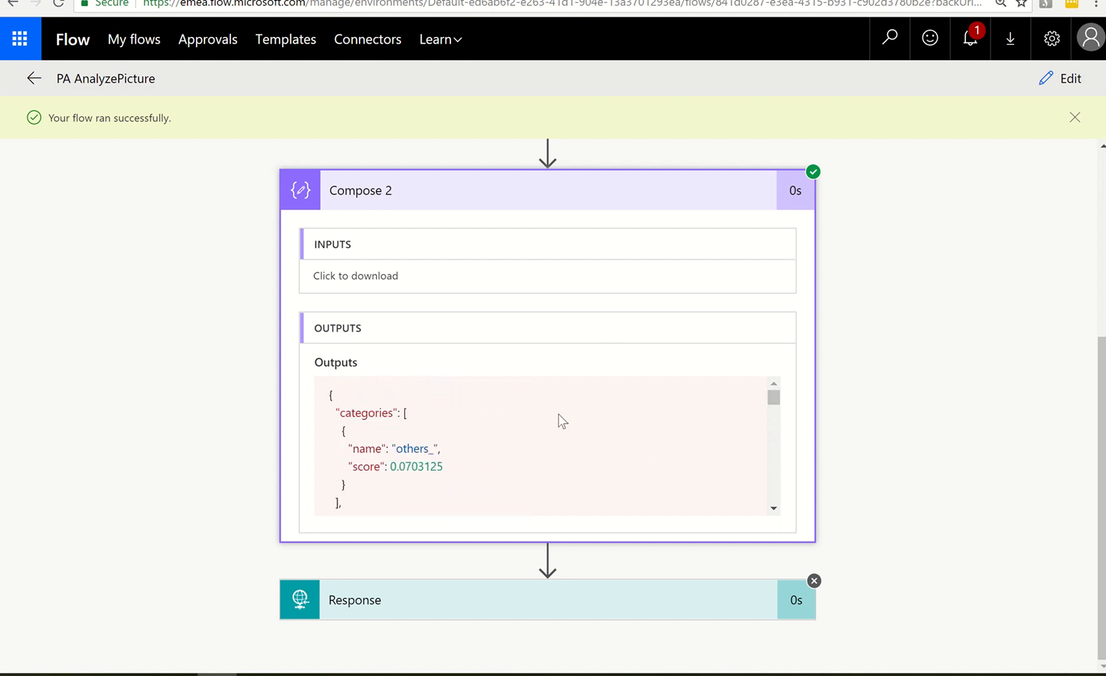
left_click_drag(327, 395, 419, 540)
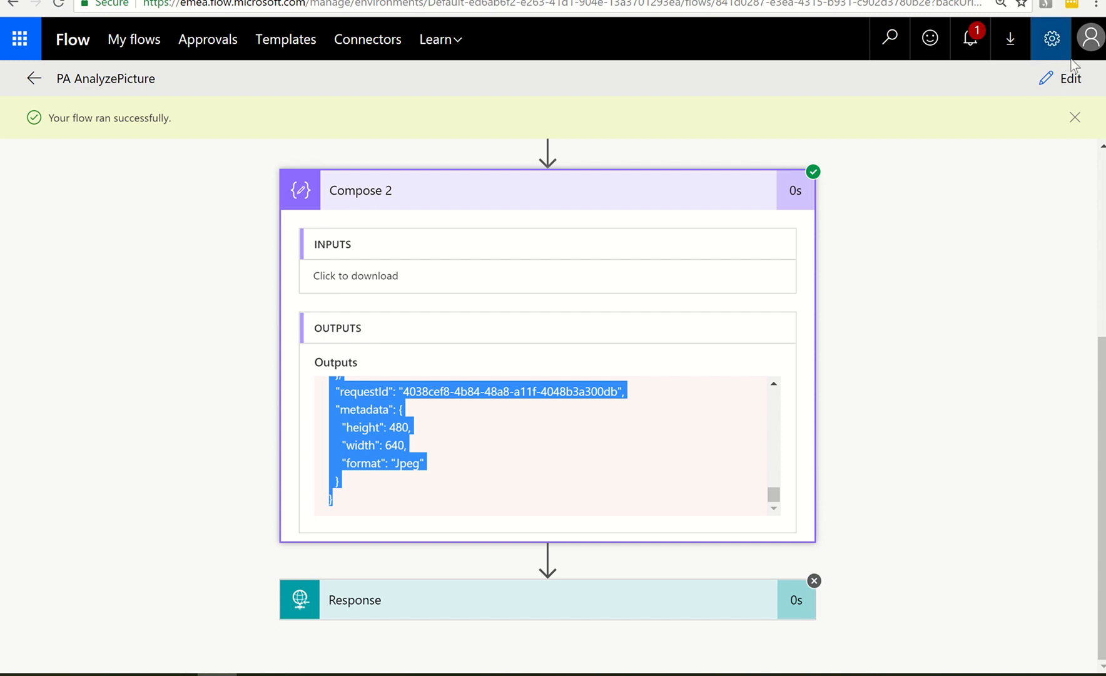
Reopen the flow for editing and replace tags in the Response action's Body with Analyze Image's Body
left_click(1073, 80)
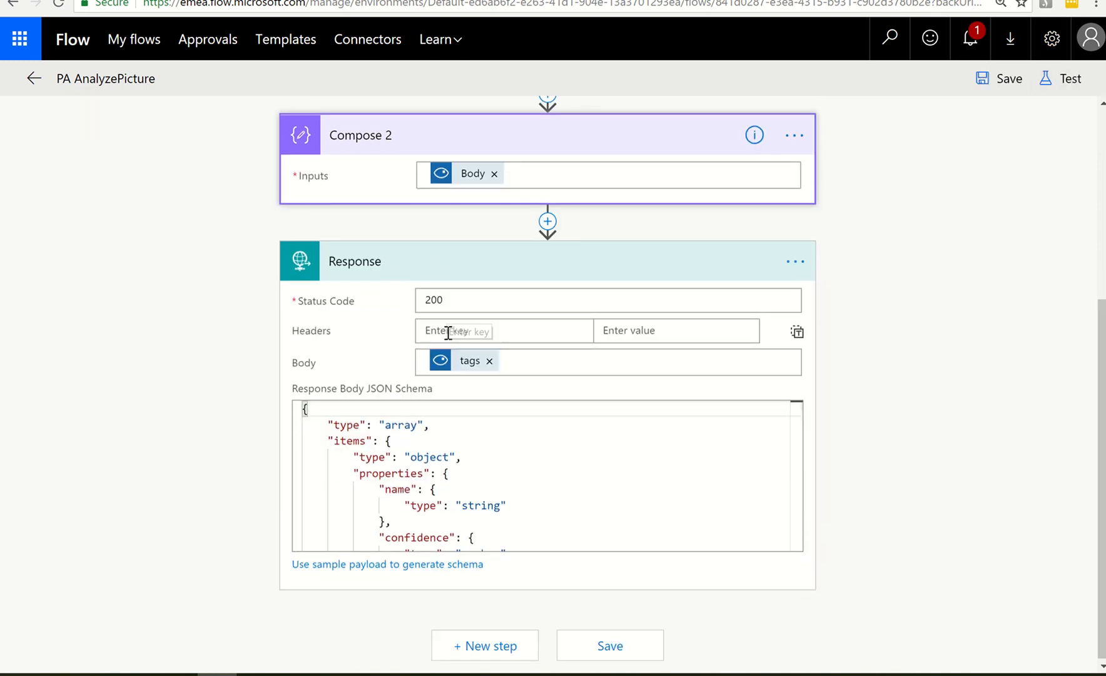
left_click(489, 361)
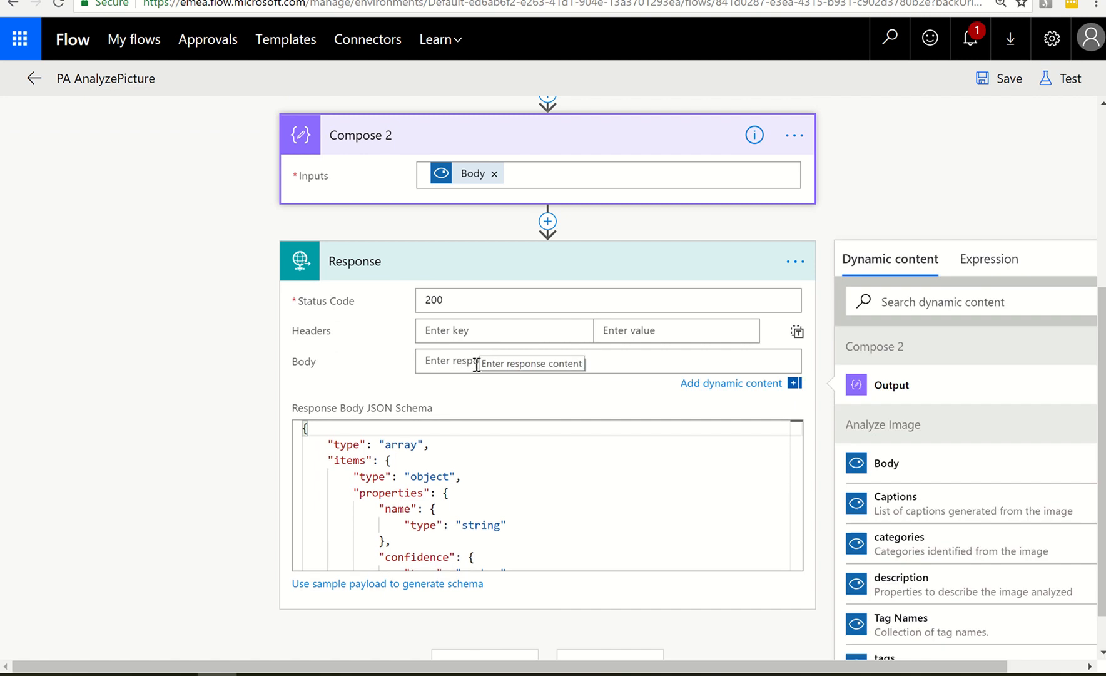
left_click(874, 471)
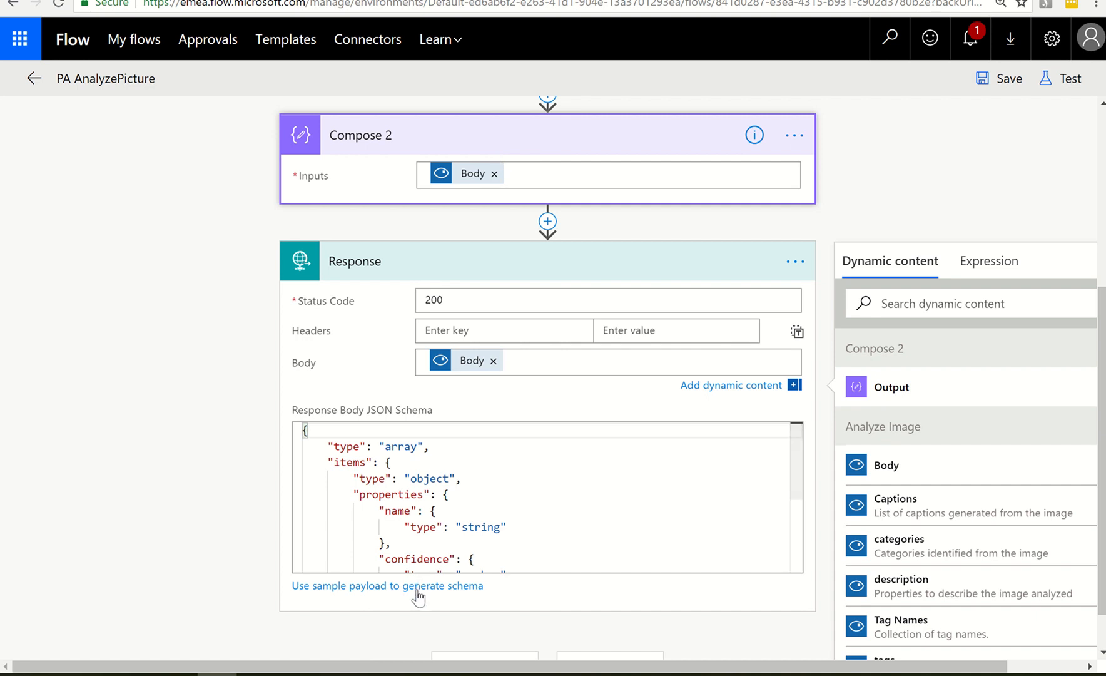
Clear the Response Body JSON Schema and regenerate it from the copied Compose 2 output as sample payload
left_click(499, 560)
key("ctrl+a")
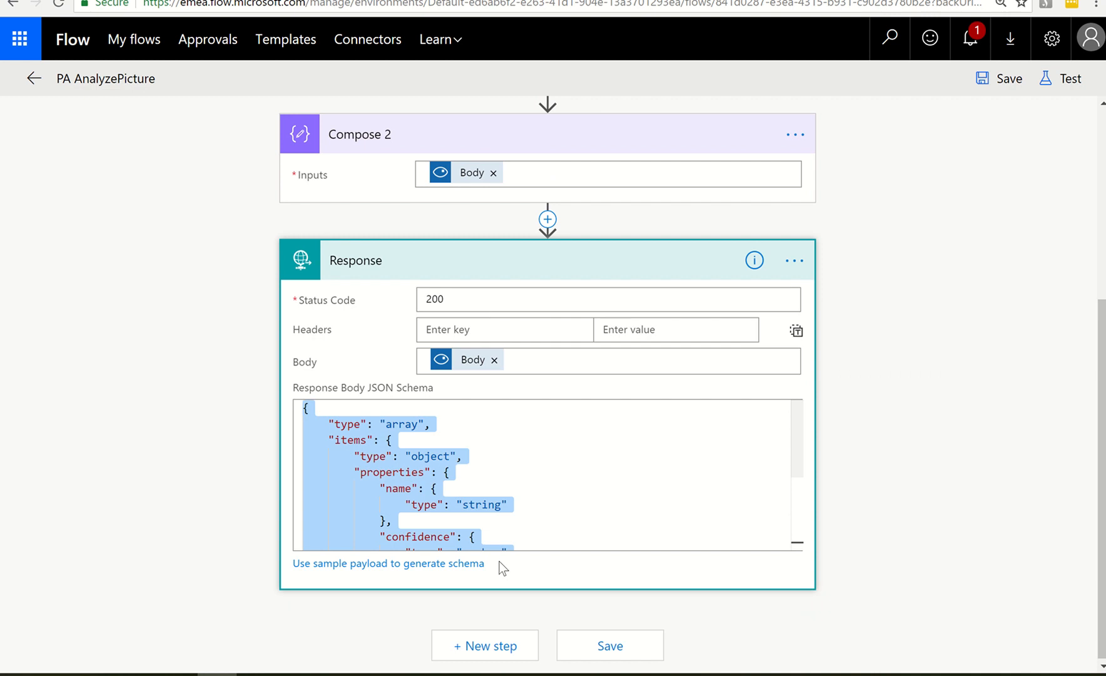
key("BackSpace")
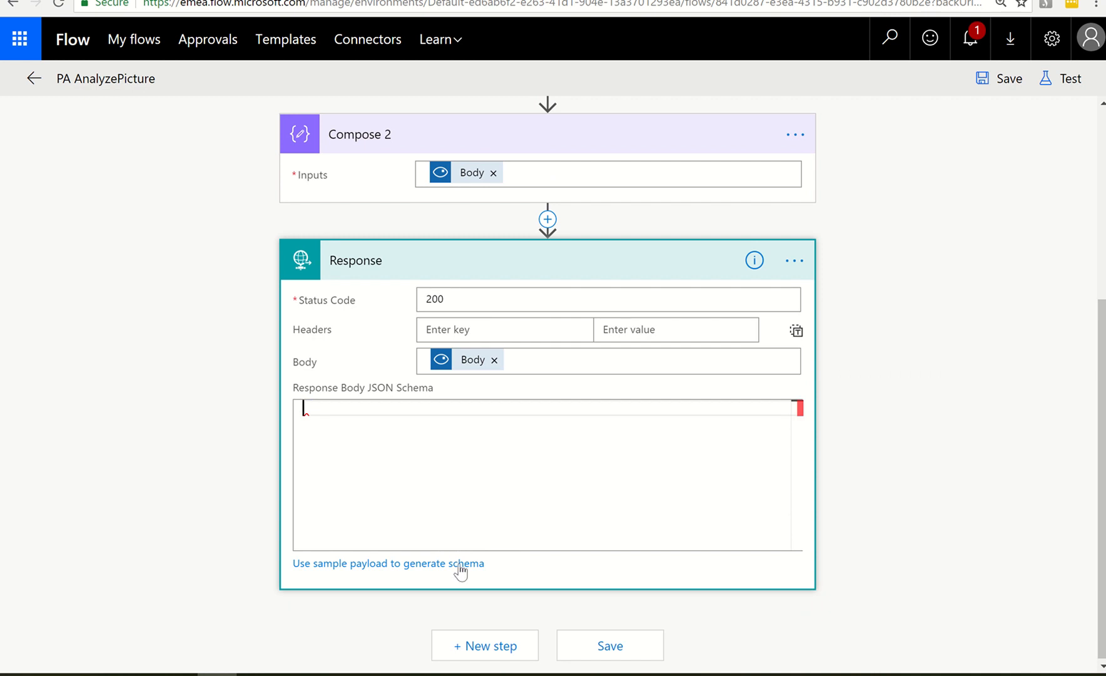
left_click(461, 565)
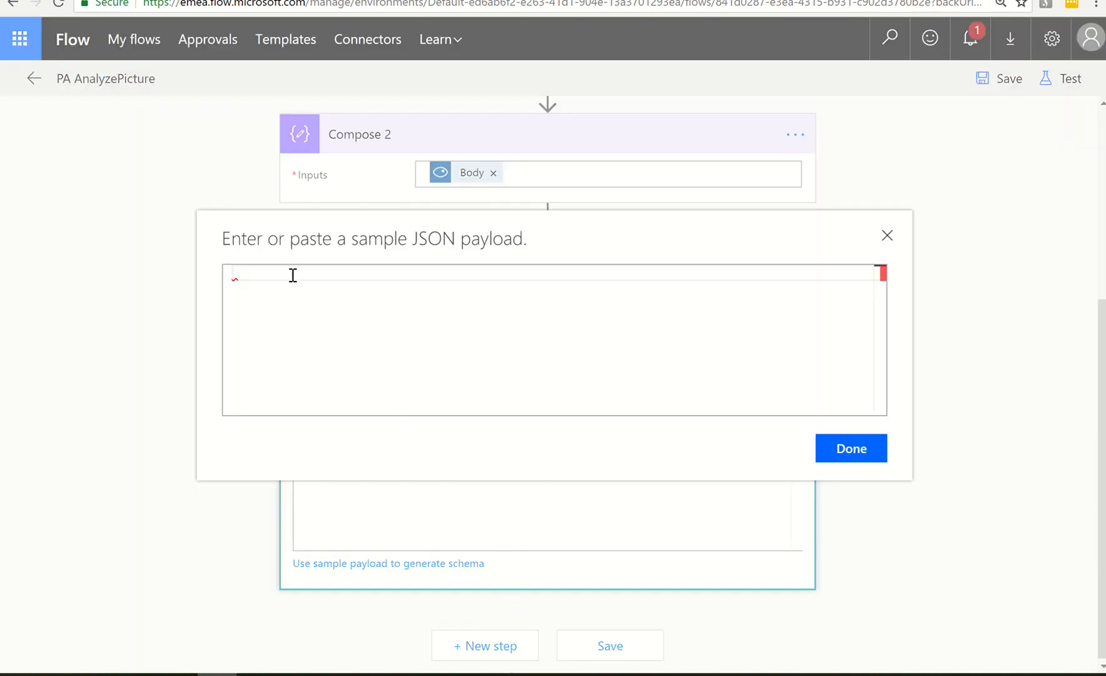
key("ctrl+v")
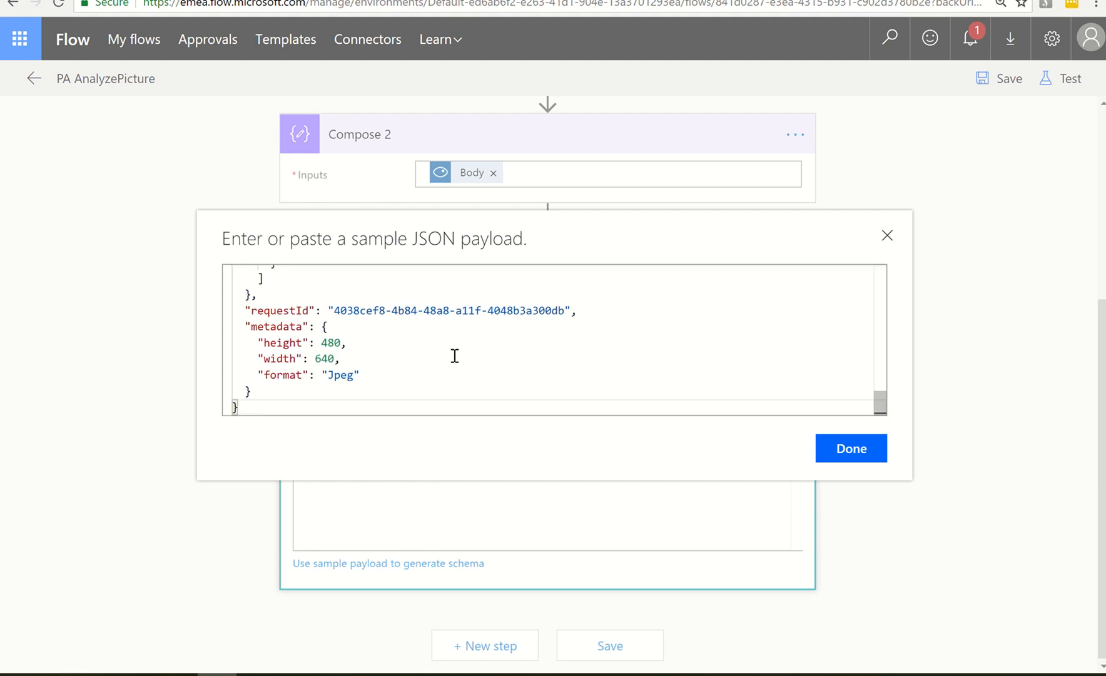
left_click(860, 456)
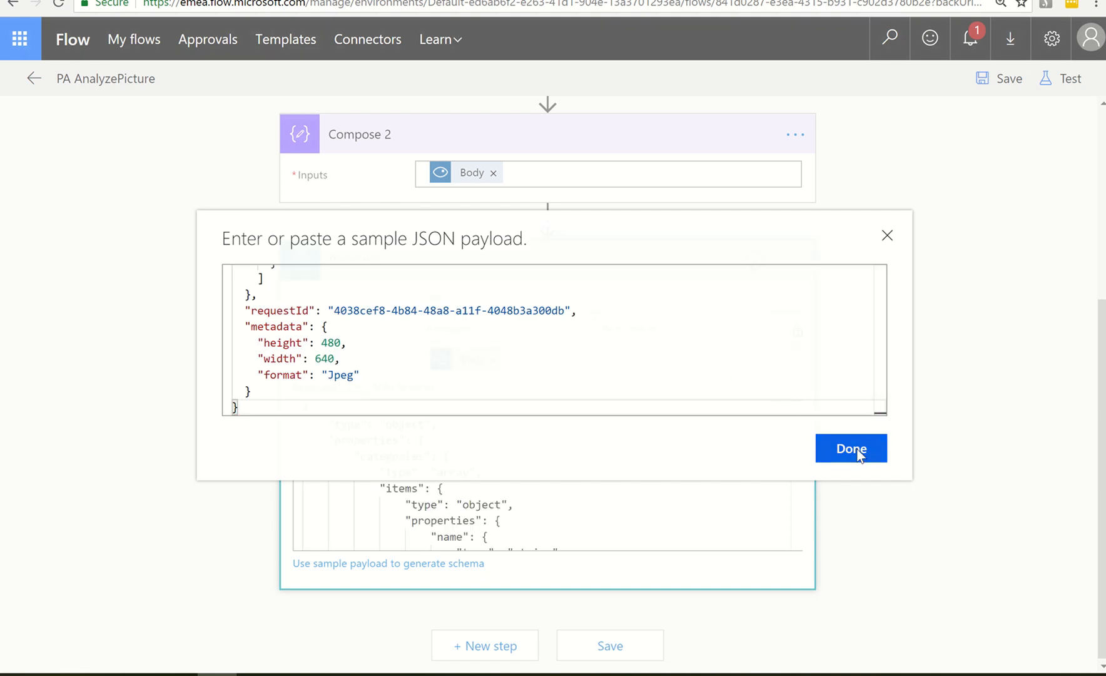
scroll(748, 457, "down", 1)
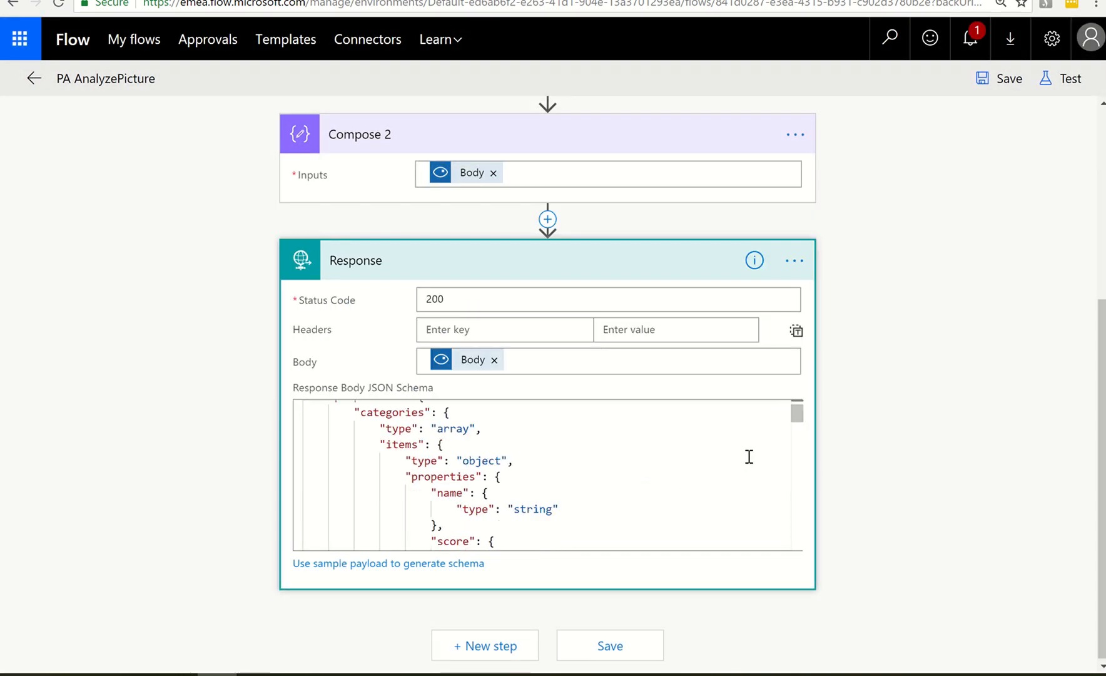
scroll(749, 457, "down", 12)
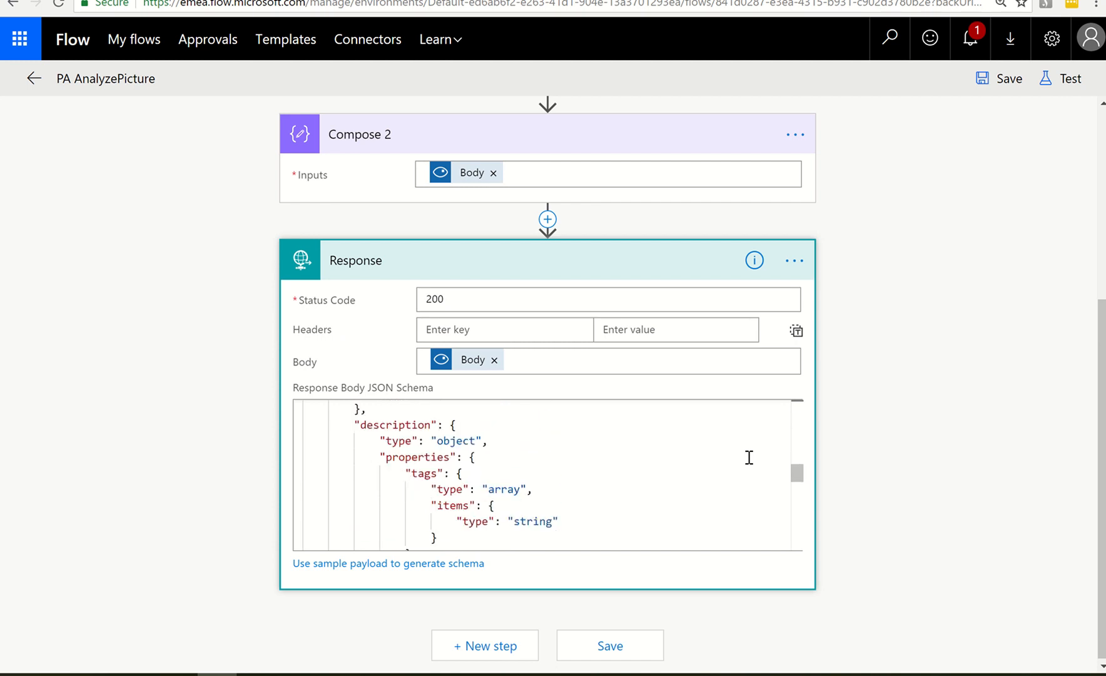
Review the regenerated Response Body JSON Schema from start to end and save the PA AnalyzePicture flow
scroll(749, 456, "down", 15)
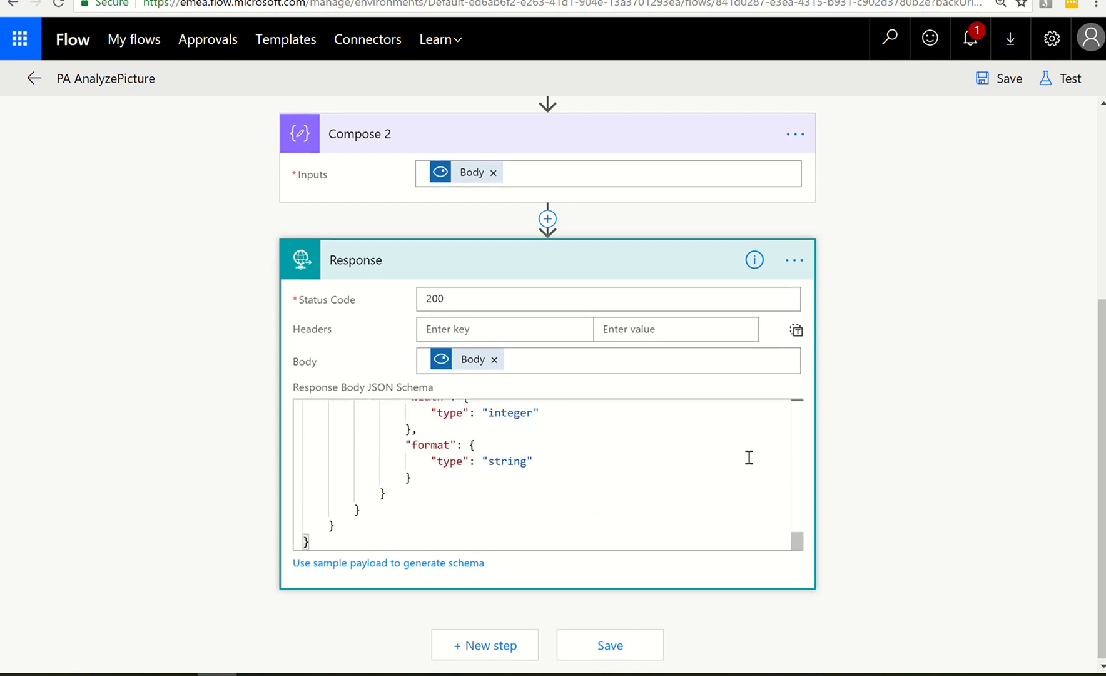
scroll(748, 456, "up", 20)
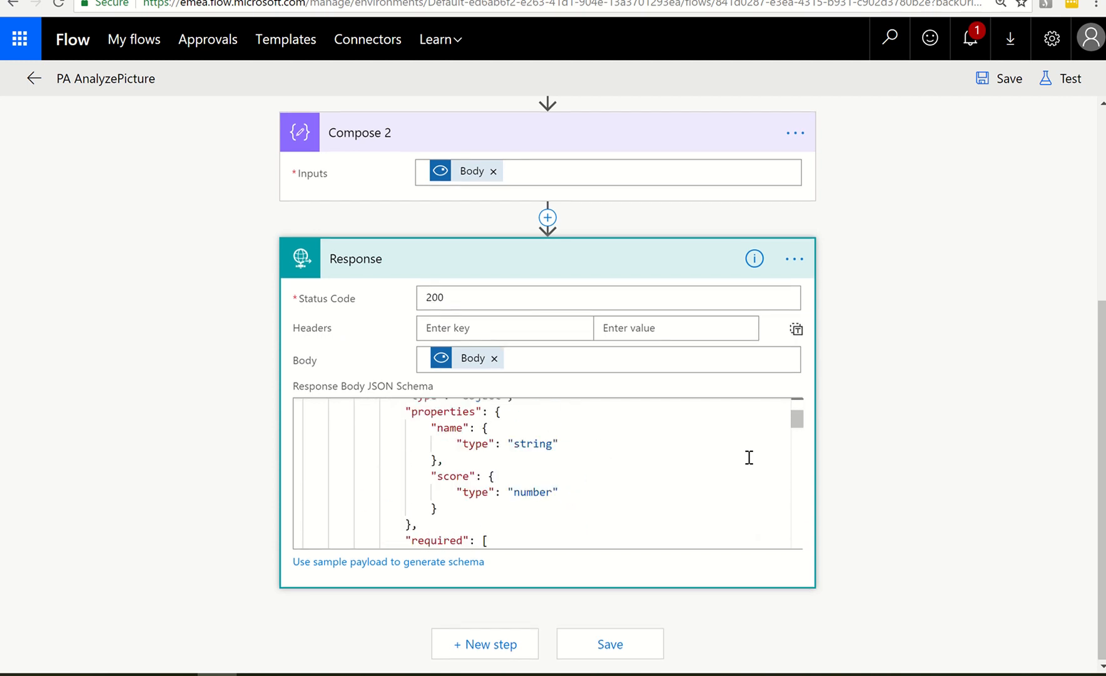
scroll(749, 456, "up", 5)
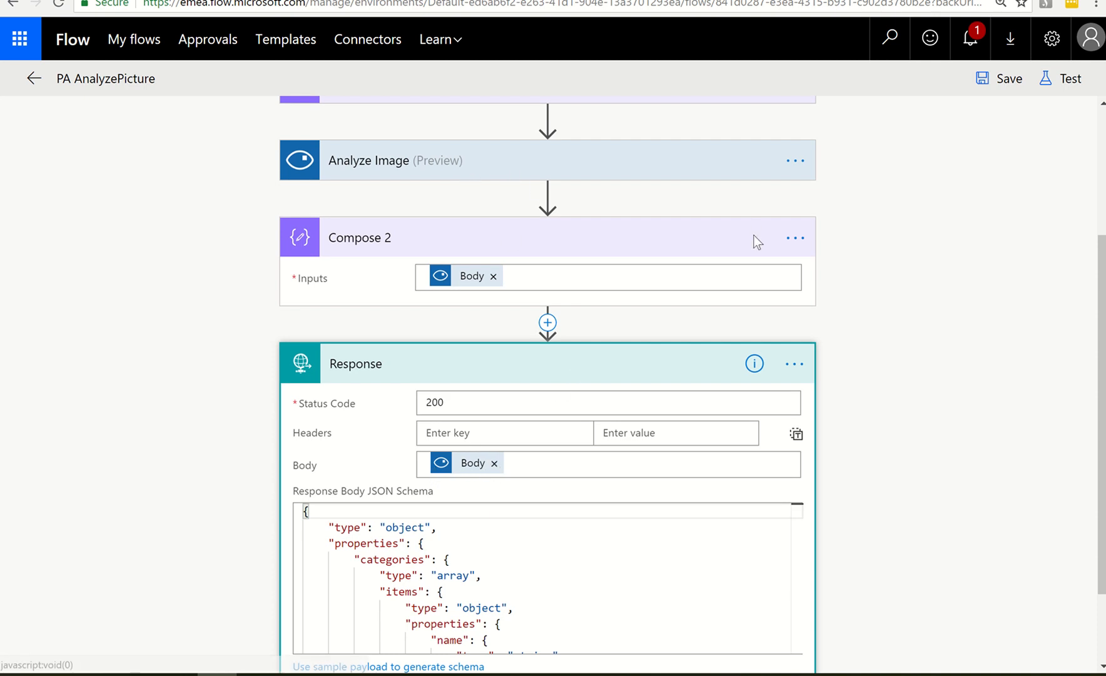
left_click(997, 80)
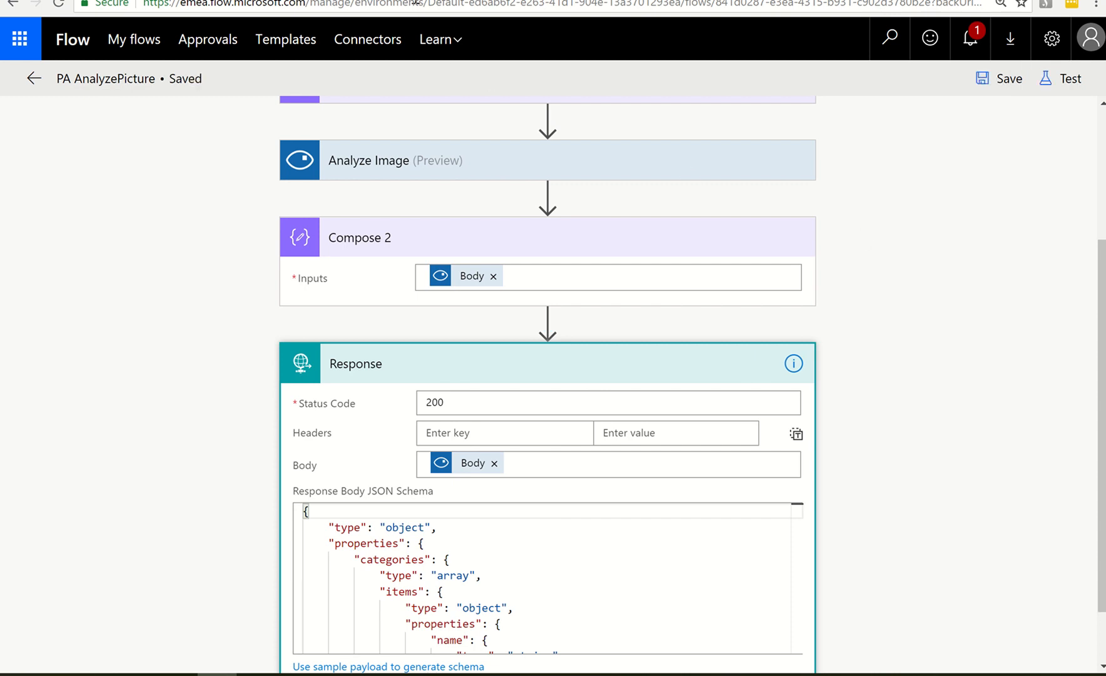
Switch to the PowerApps studio and remove the PAAnalyzePicture flow from the app's data sources
key("ctrl+Tab")
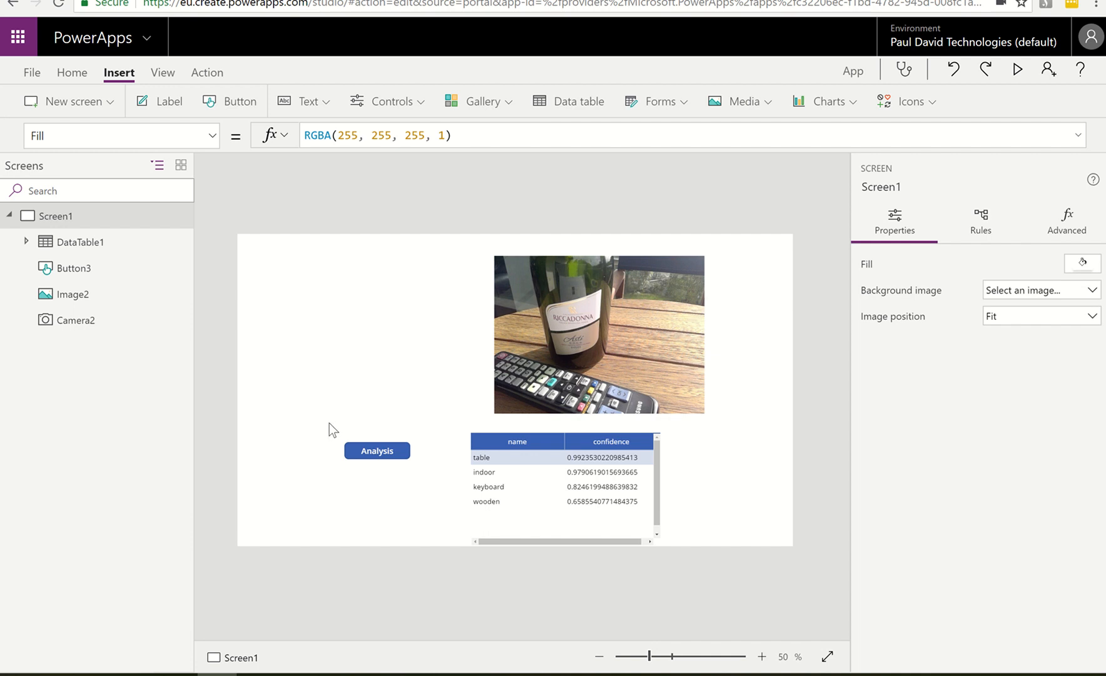
left_click(370, 450)
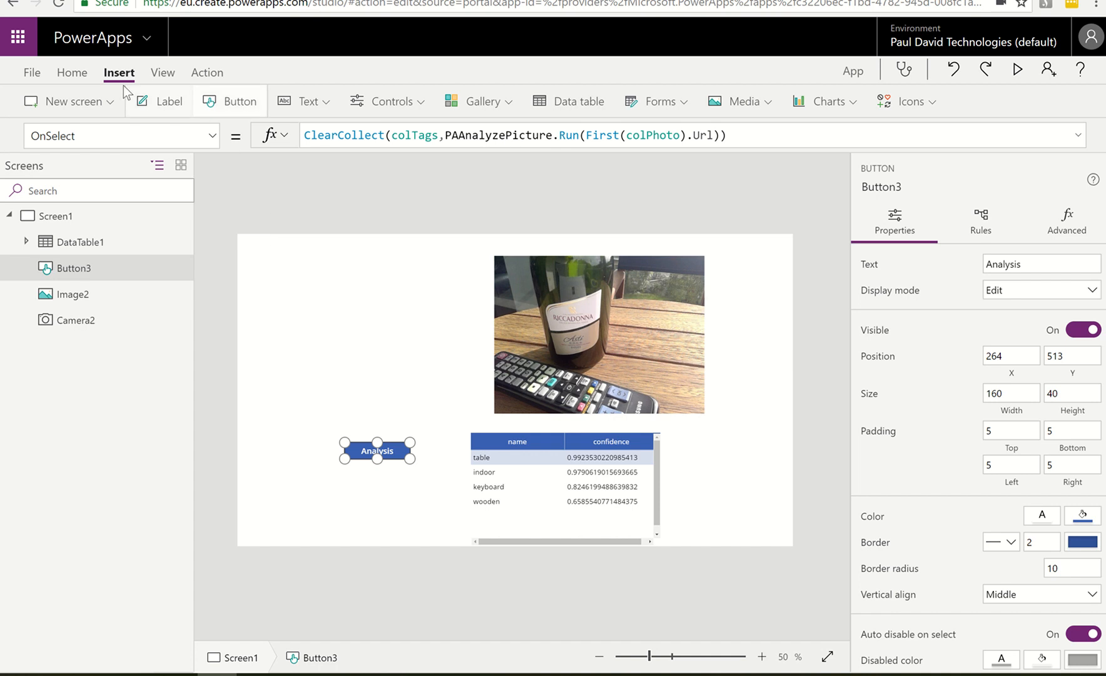
left_click(160, 72)
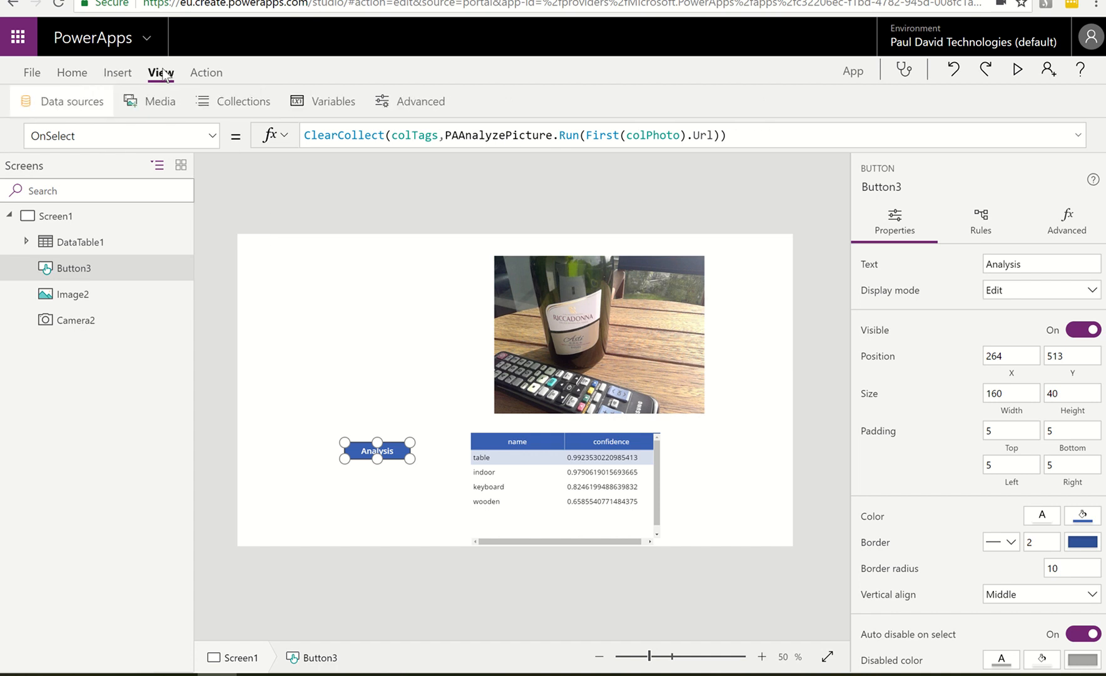
left_click(95, 101)
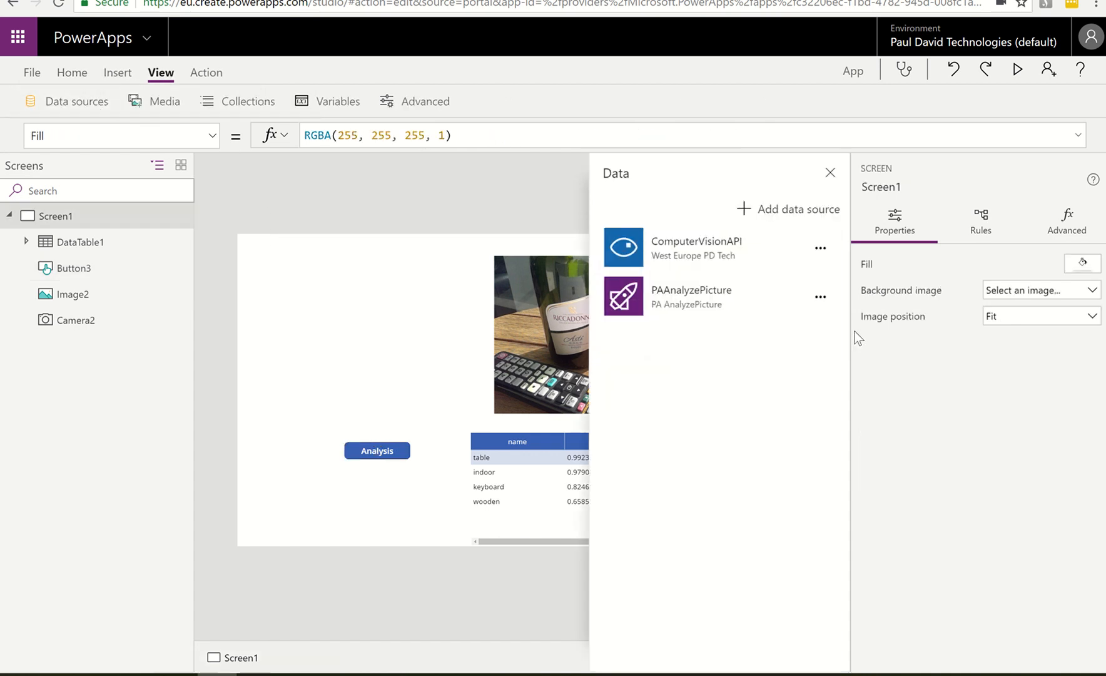
left_click(820, 298)
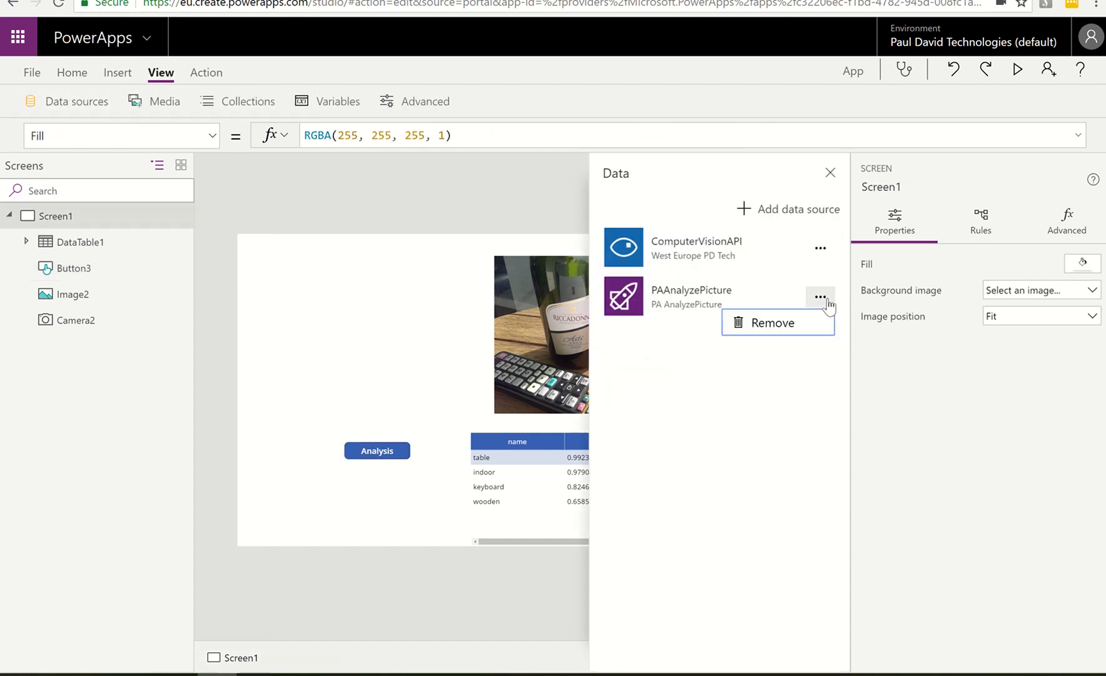
left_click(791, 327)
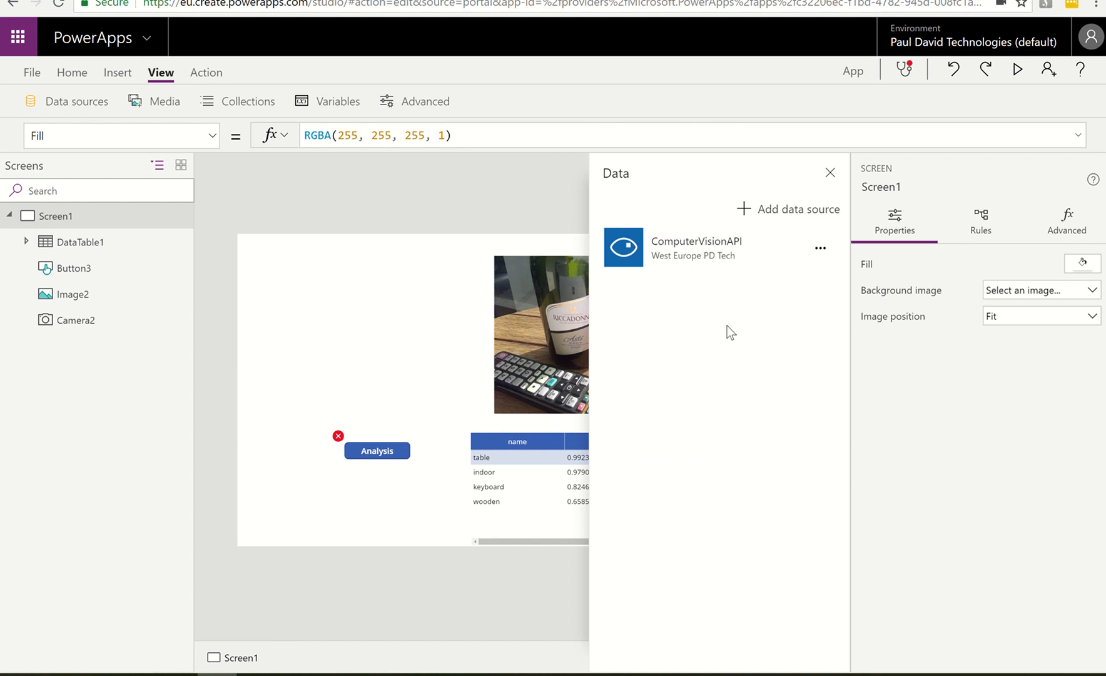
left_click(830, 173)
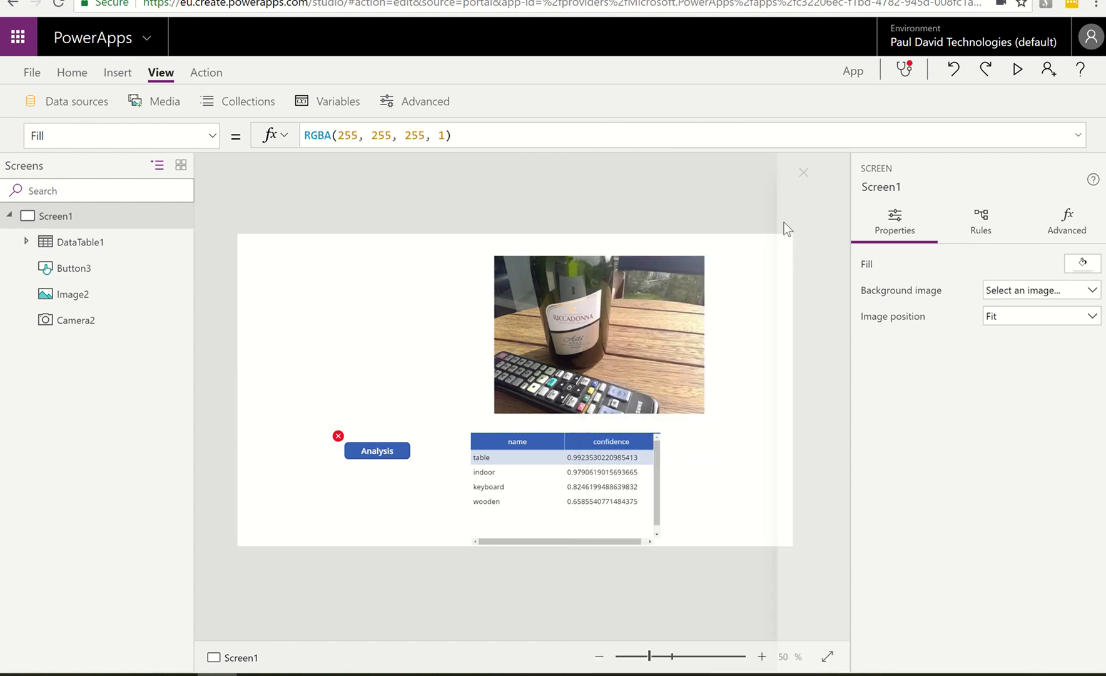
Insert a new button on Screen1 and place it below the Analysis button
left_click(377, 450)
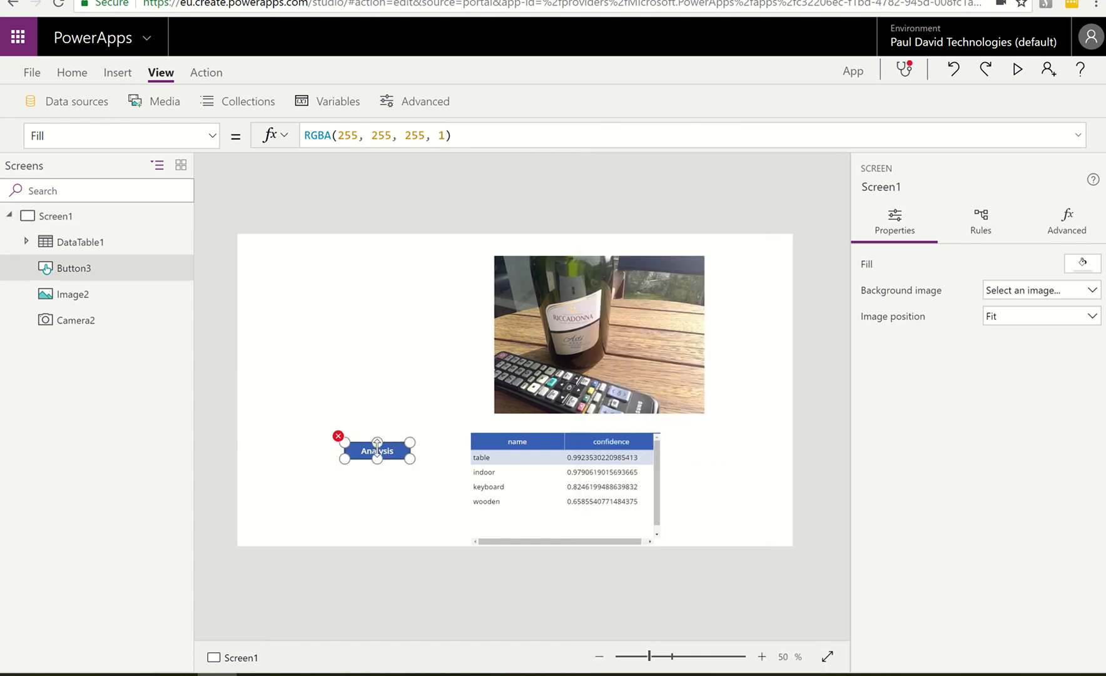
left_click(125, 75)
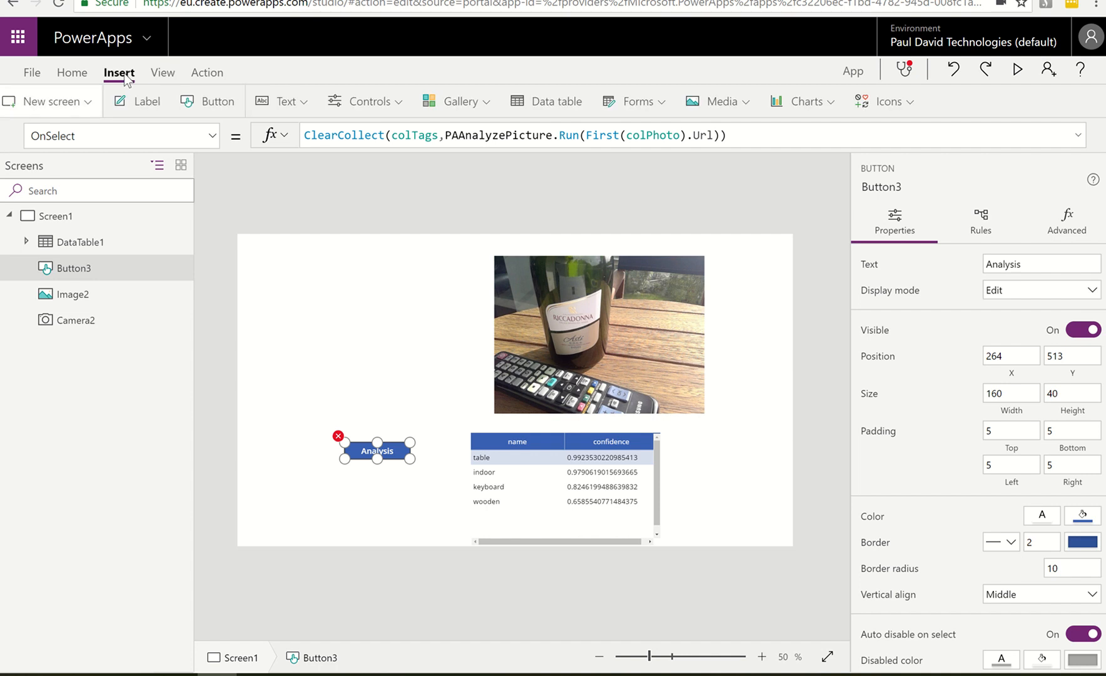
left_click(222, 103)
left_click_drag(316, 285, 348, 506)
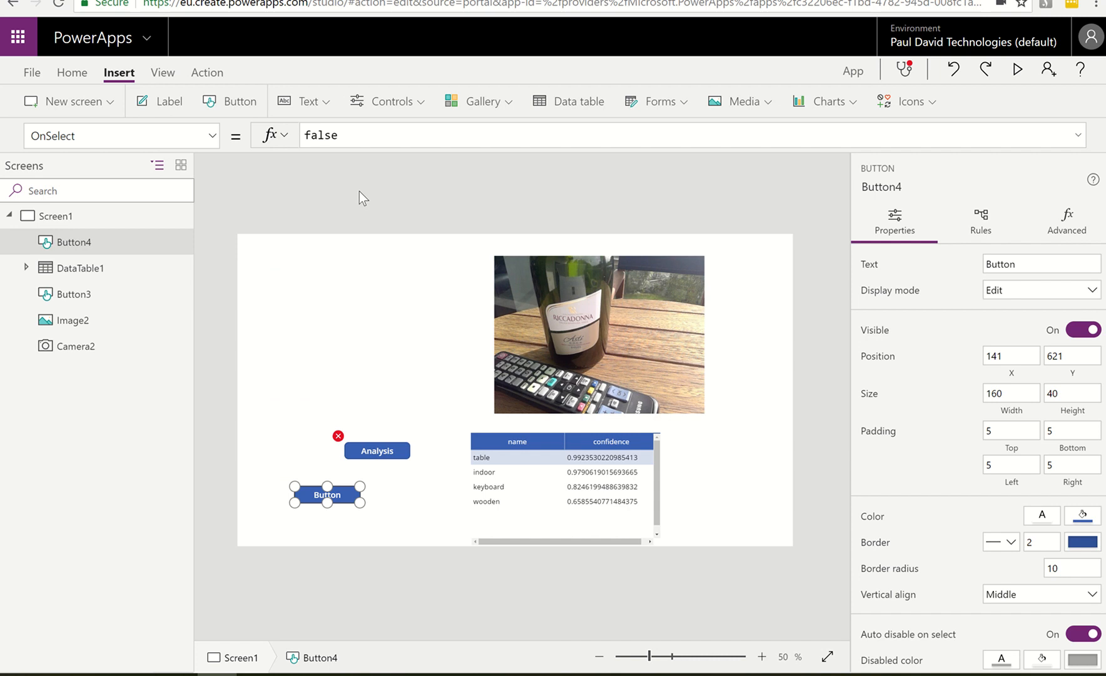
Associate the PA AnalyzePicture flow with the new button's OnSelect action
left_click(206, 73)
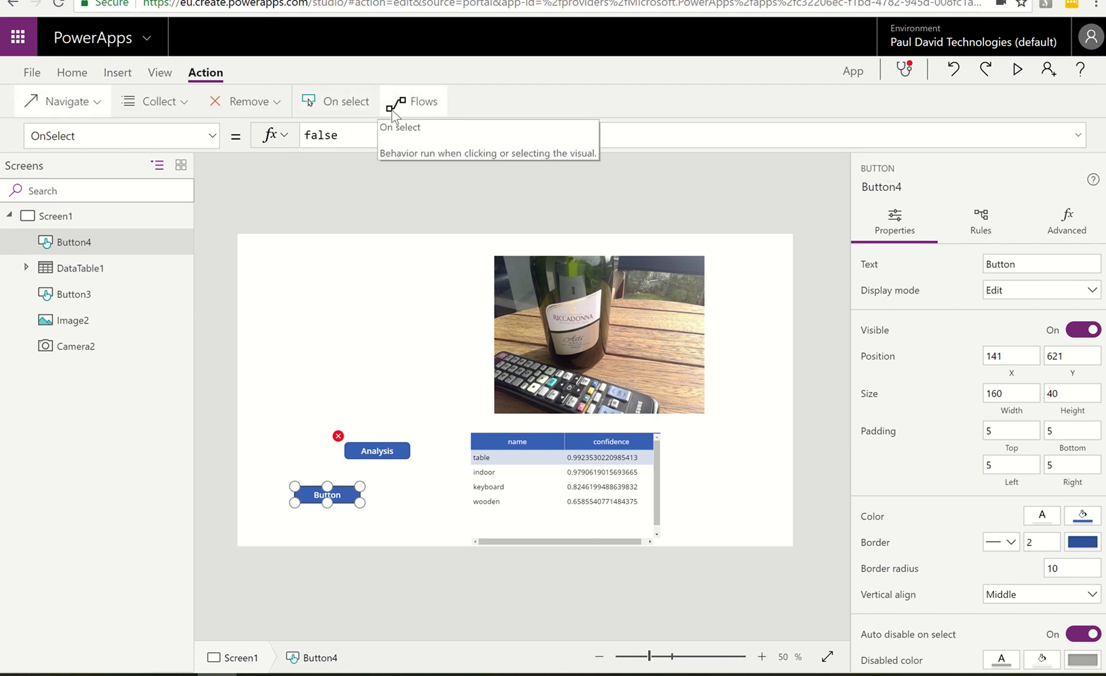
left_click(392, 109)
scroll(713, 563, "down", 5)
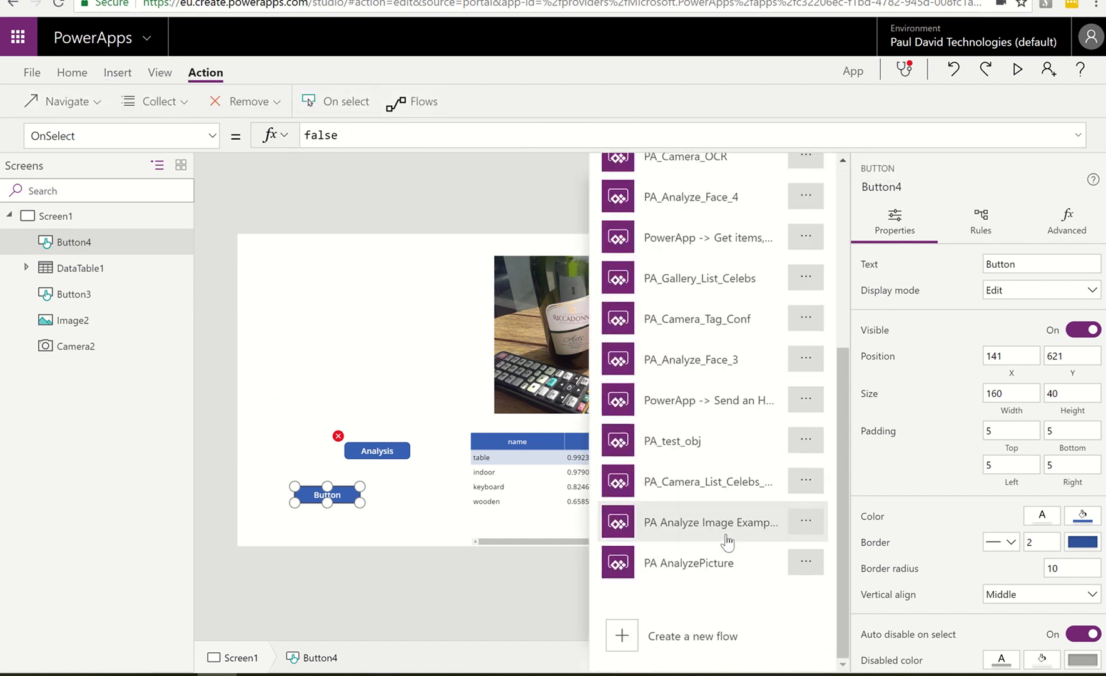
left_click(694, 565)
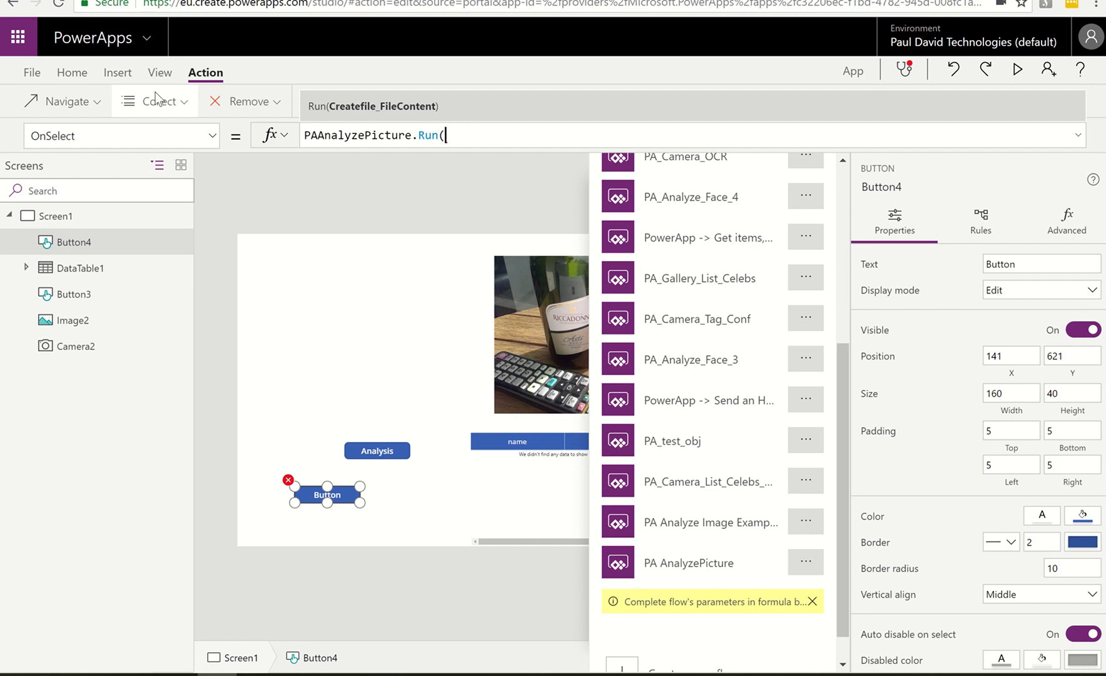
Check the data sources for the re-added PAAnalyzePicture flow and delete the temporary button
left_click(161, 73)
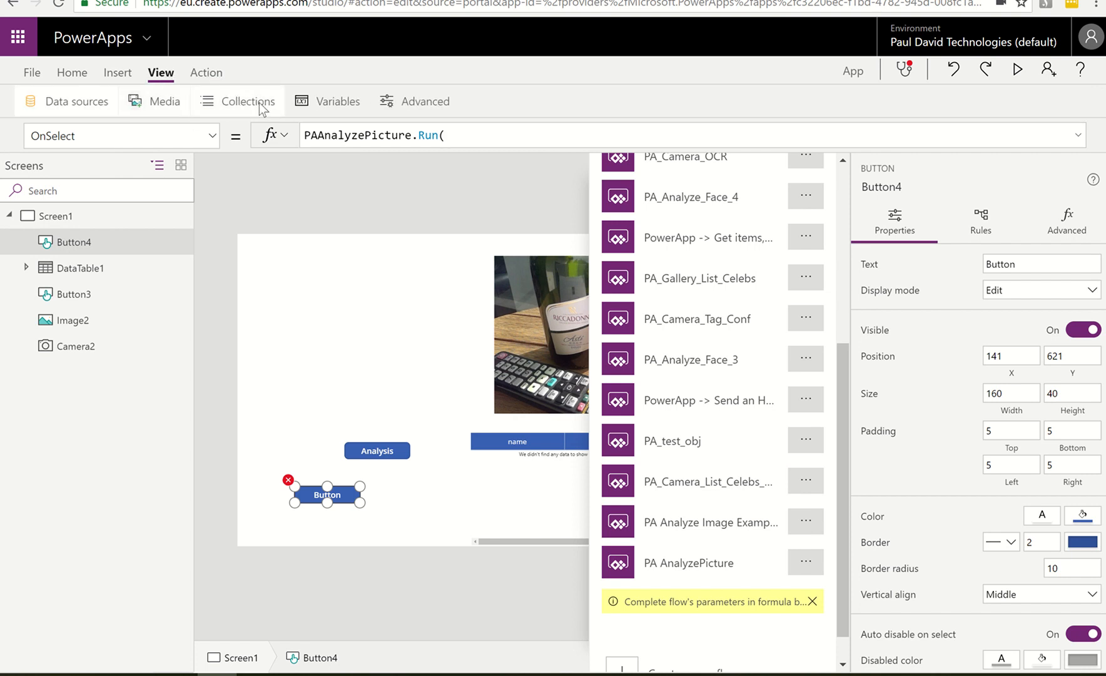
left_click(95, 109)
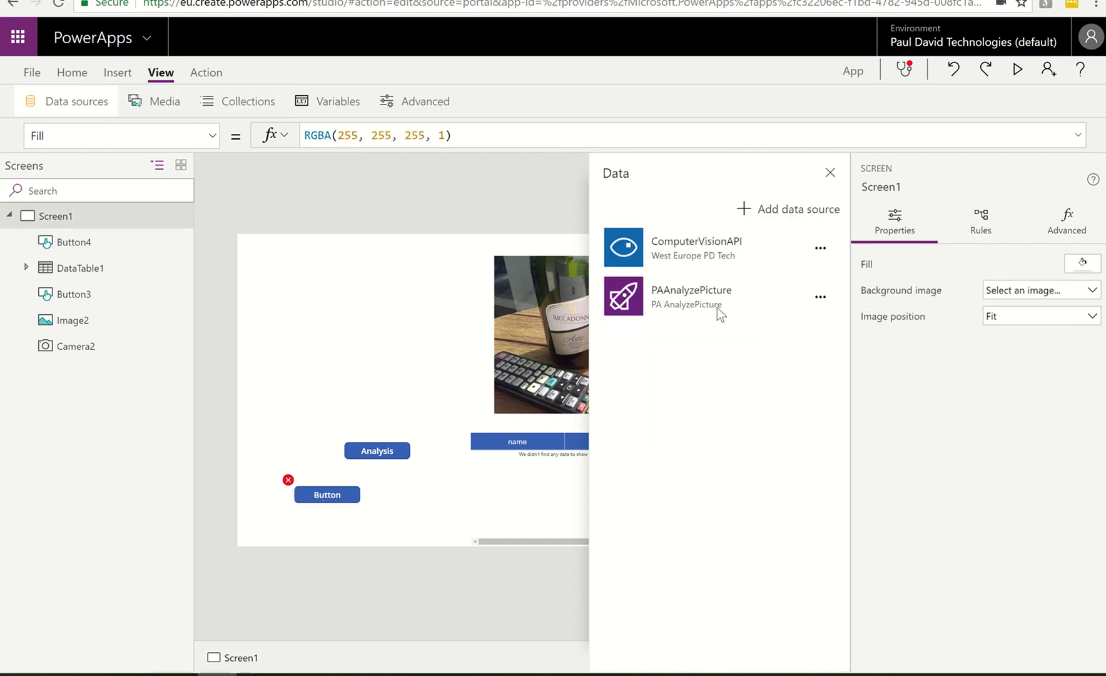
left_click(329, 494)
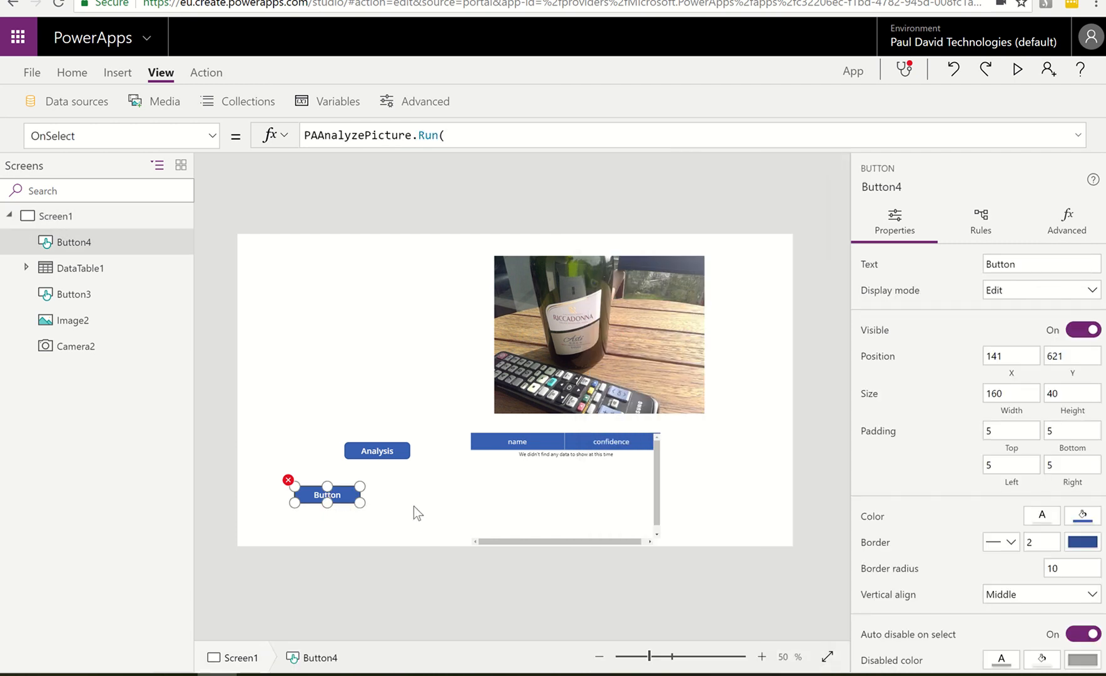
key("Delete")
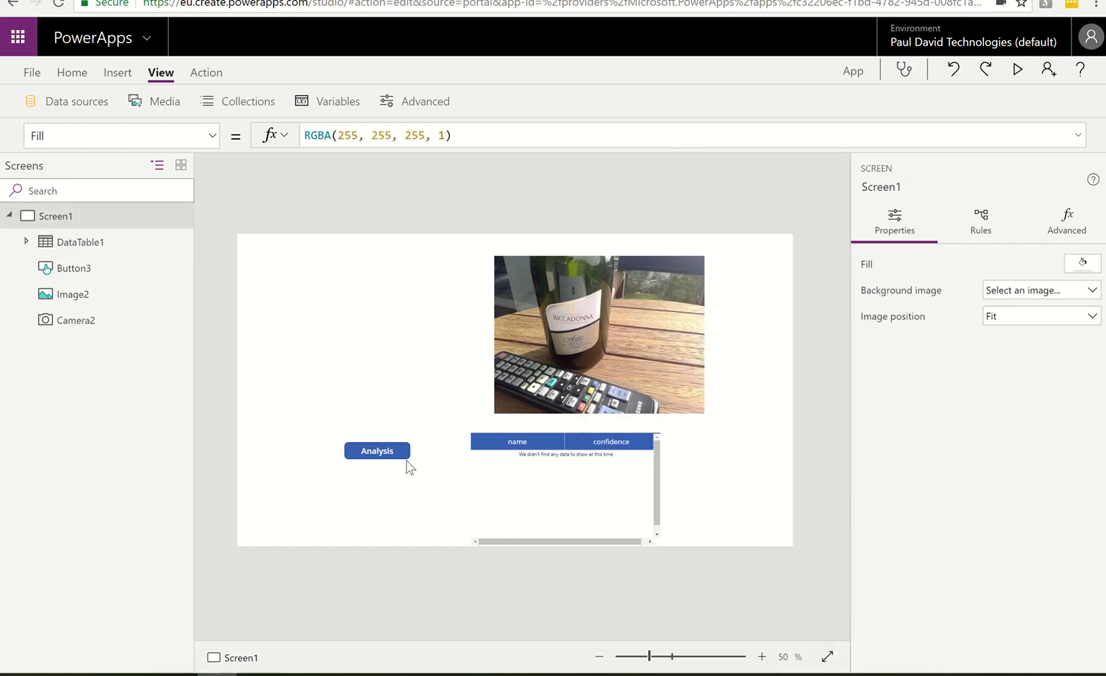
Run the Analysis button's existing OnSelect formula to refill colTags with the flow's full response
left_click(405, 452)
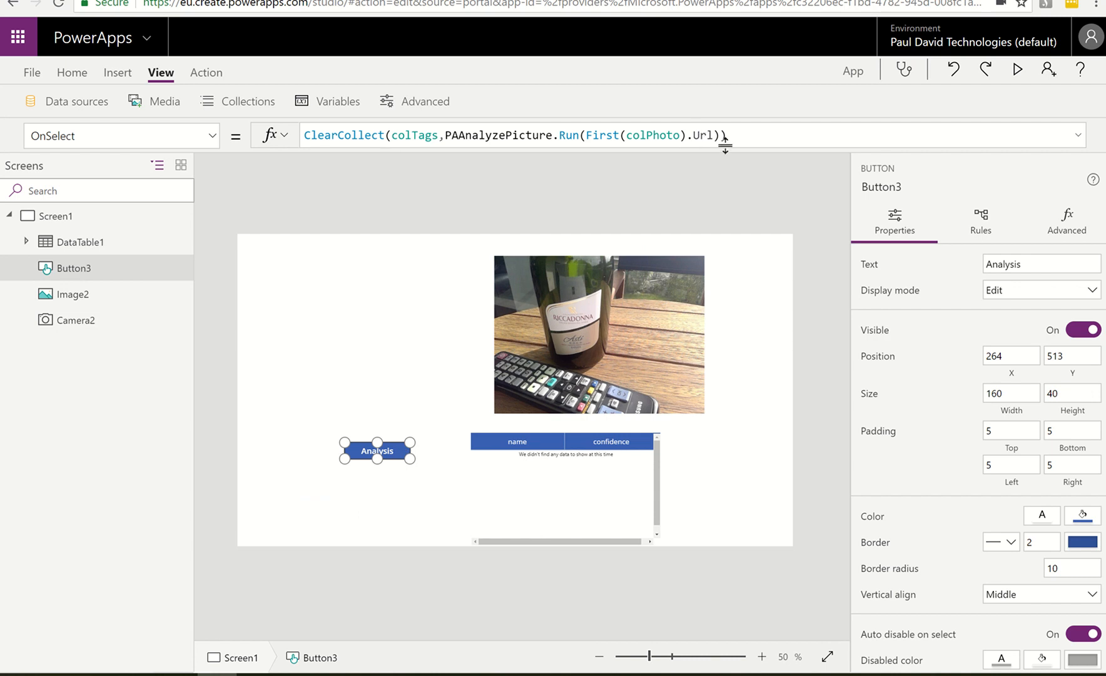
left_click(772, 139)
left_click(354, 450, "alt")
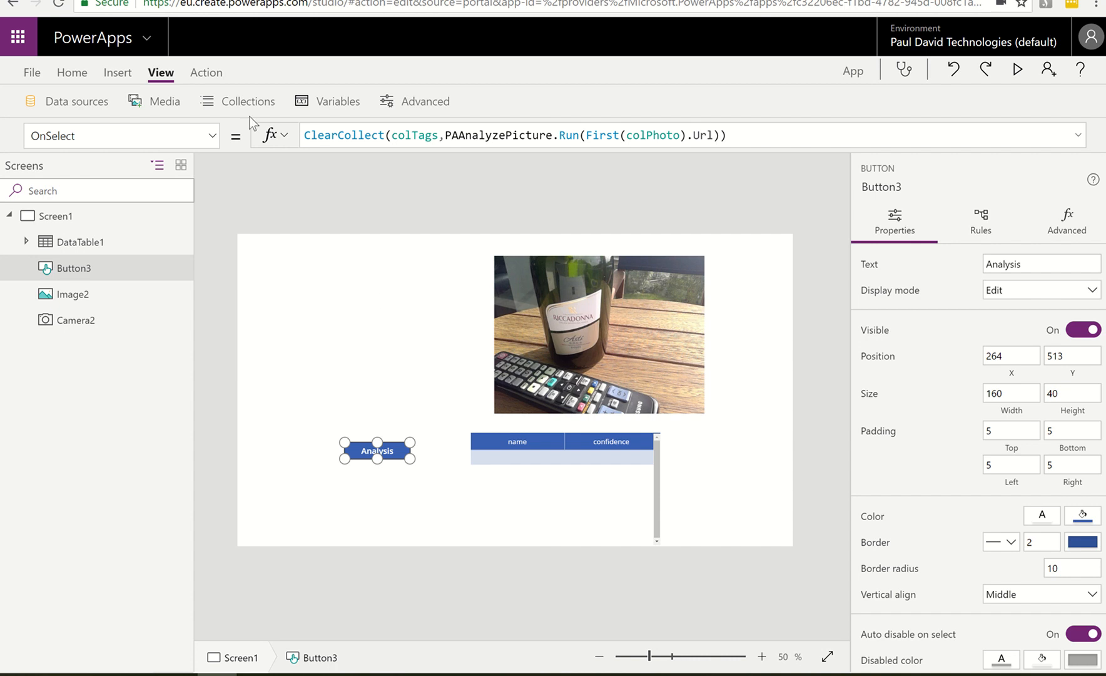
Examine the colTags collection, including its categories table and the captions and tags tables nested under description
left_click(245, 97)
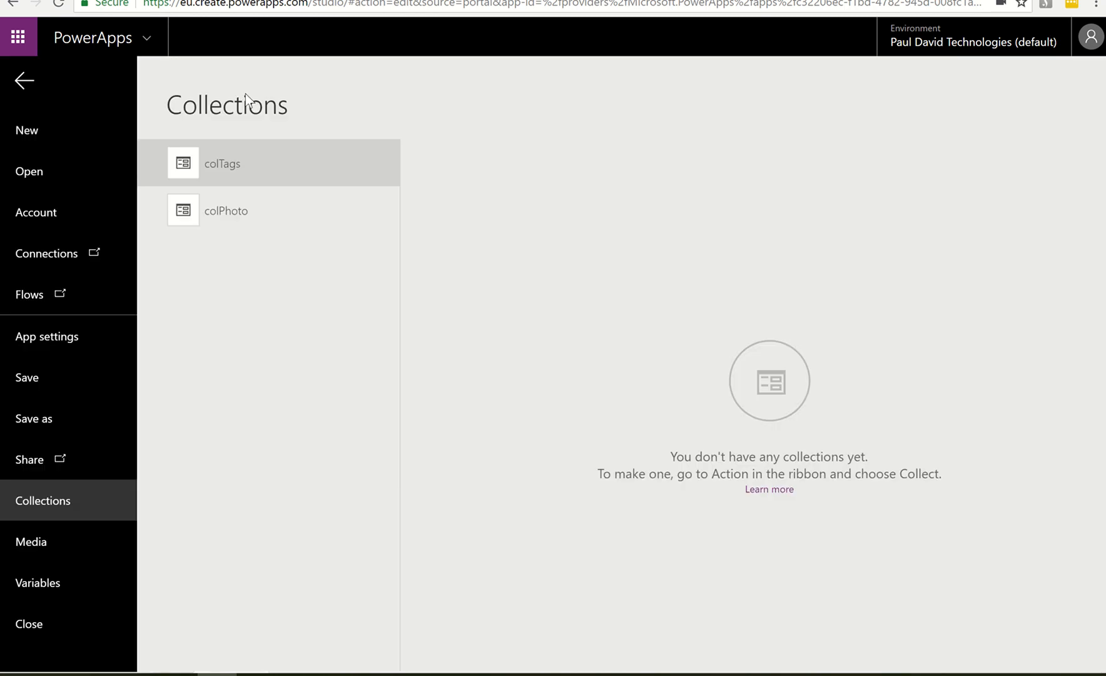
left_click(223, 174)
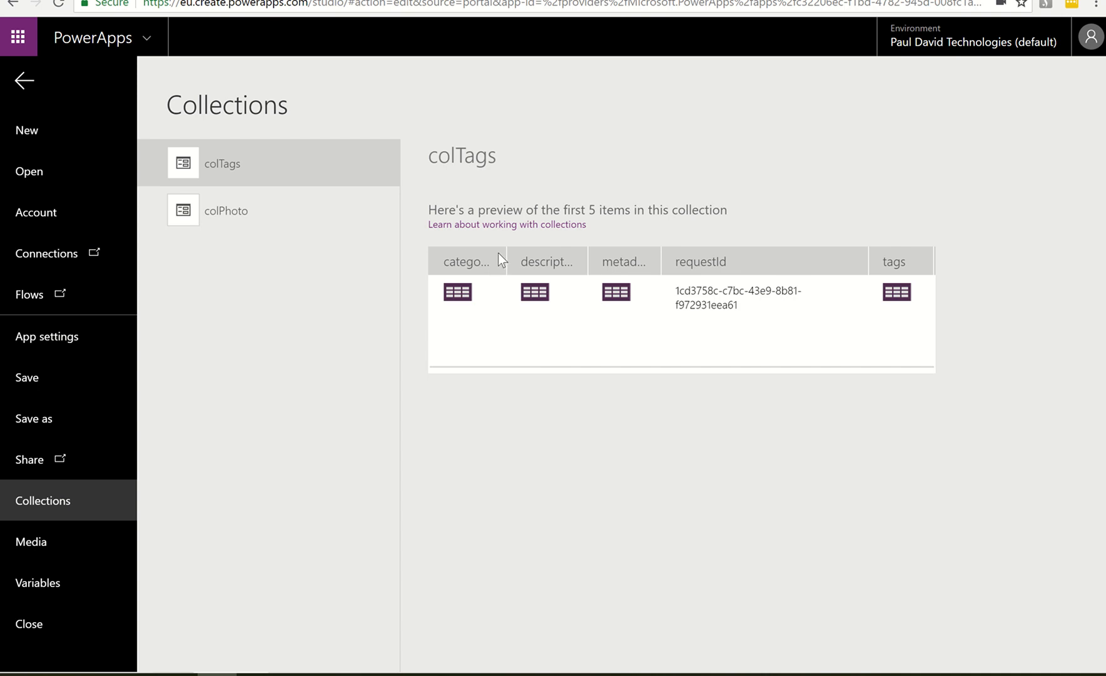
left_click(461, 295)
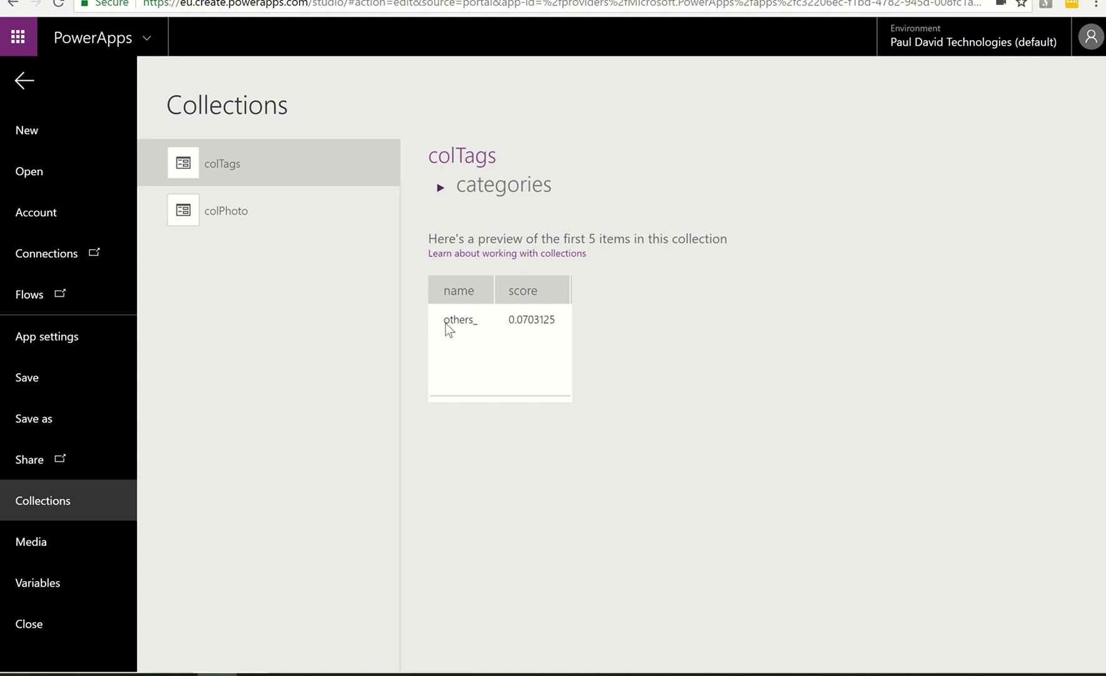
left_click(466, 158)
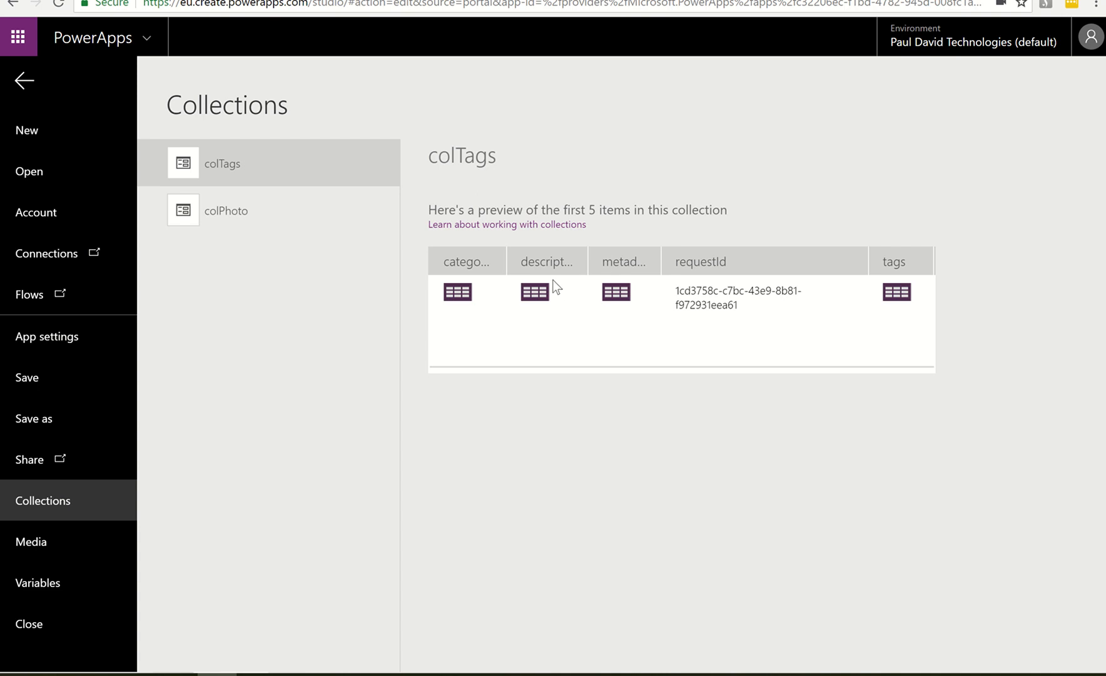
left_click(535, 292)
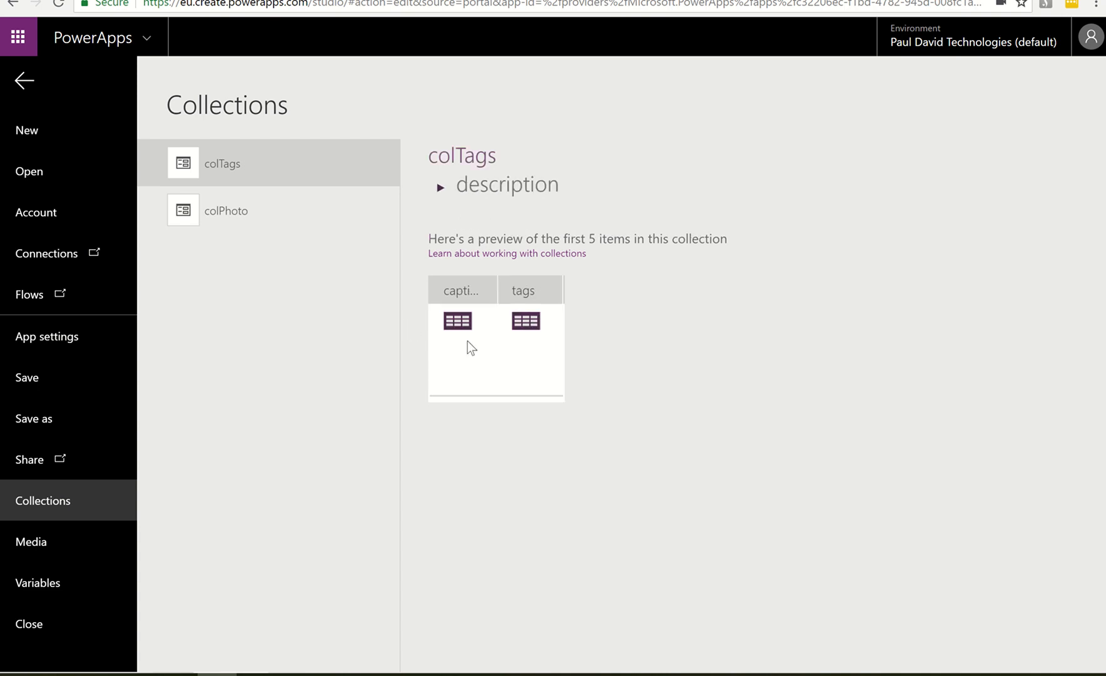
left_click(463, 324)
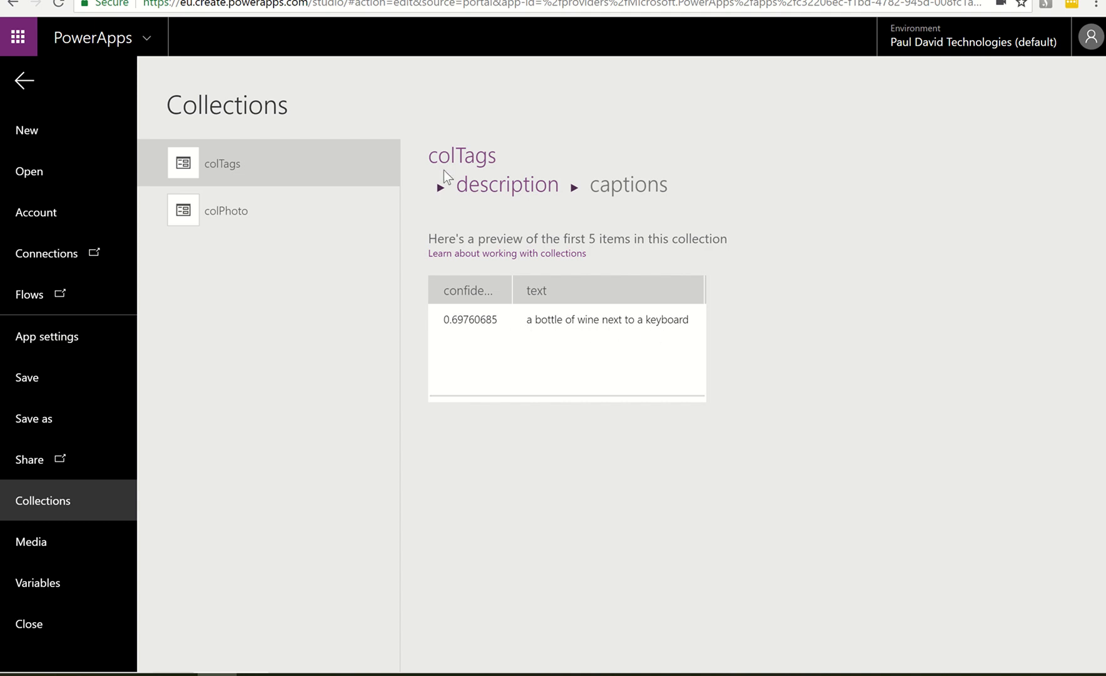
left_click(466, 158)
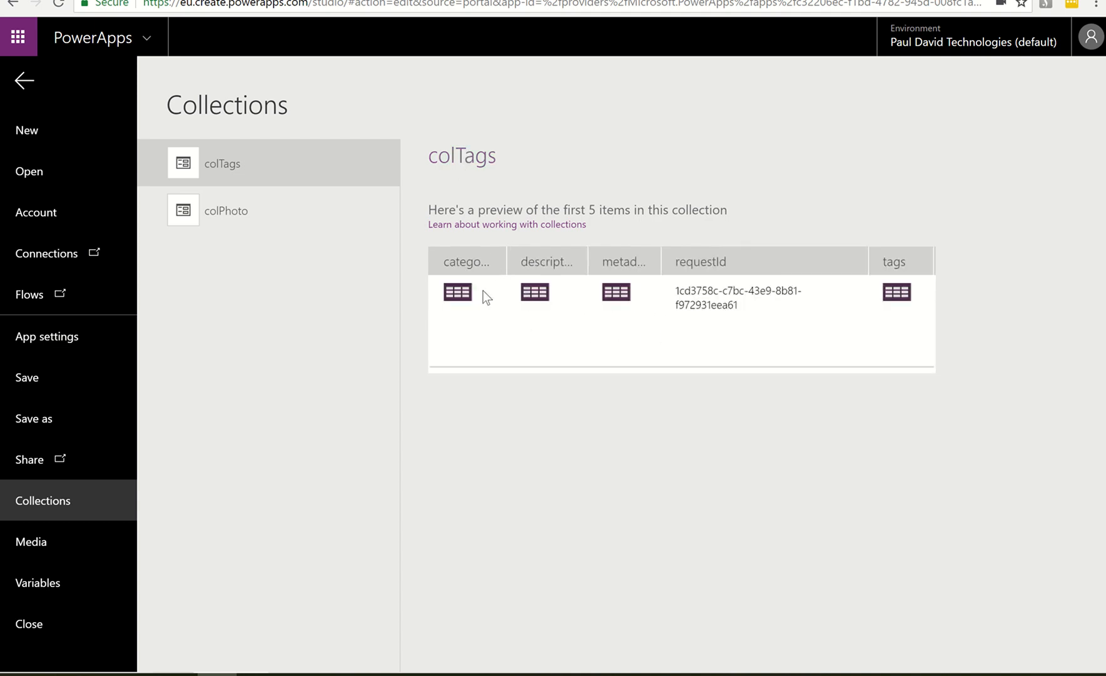
left_click(534, 292)
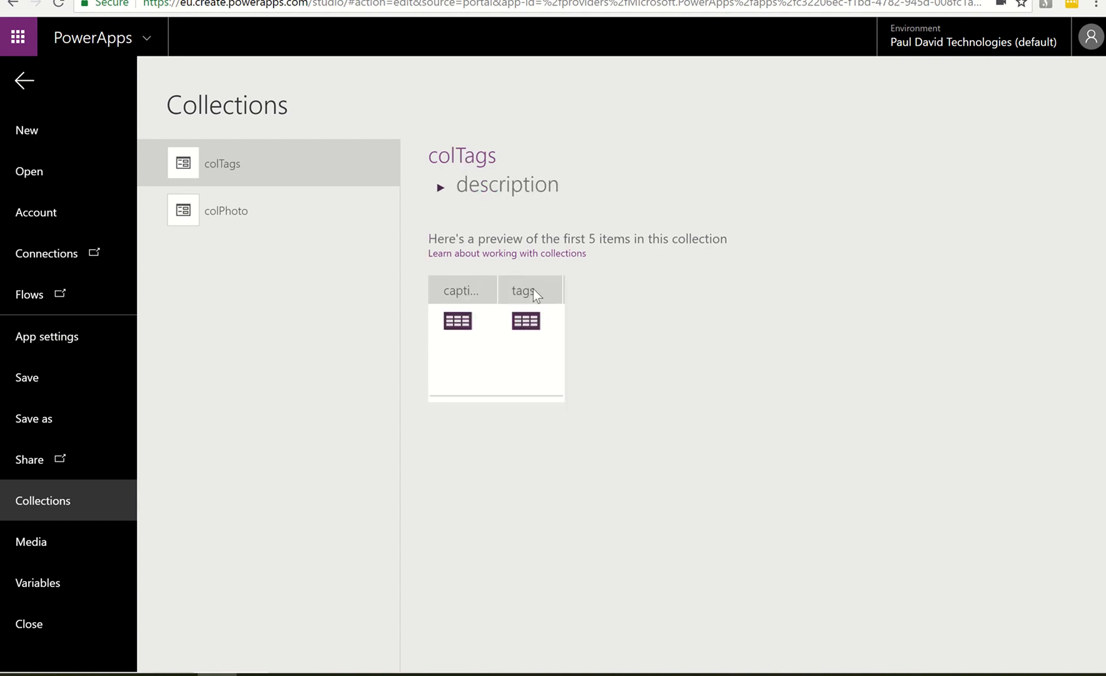
left_click(526, 321)
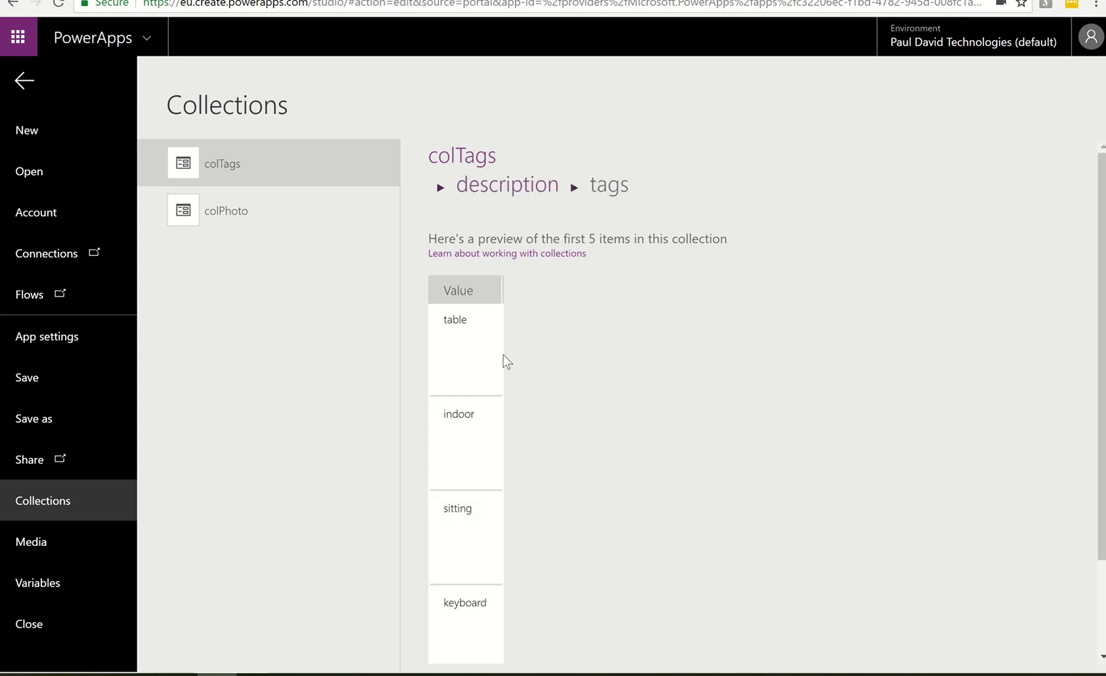
scroll(487, 372, "down", 2)
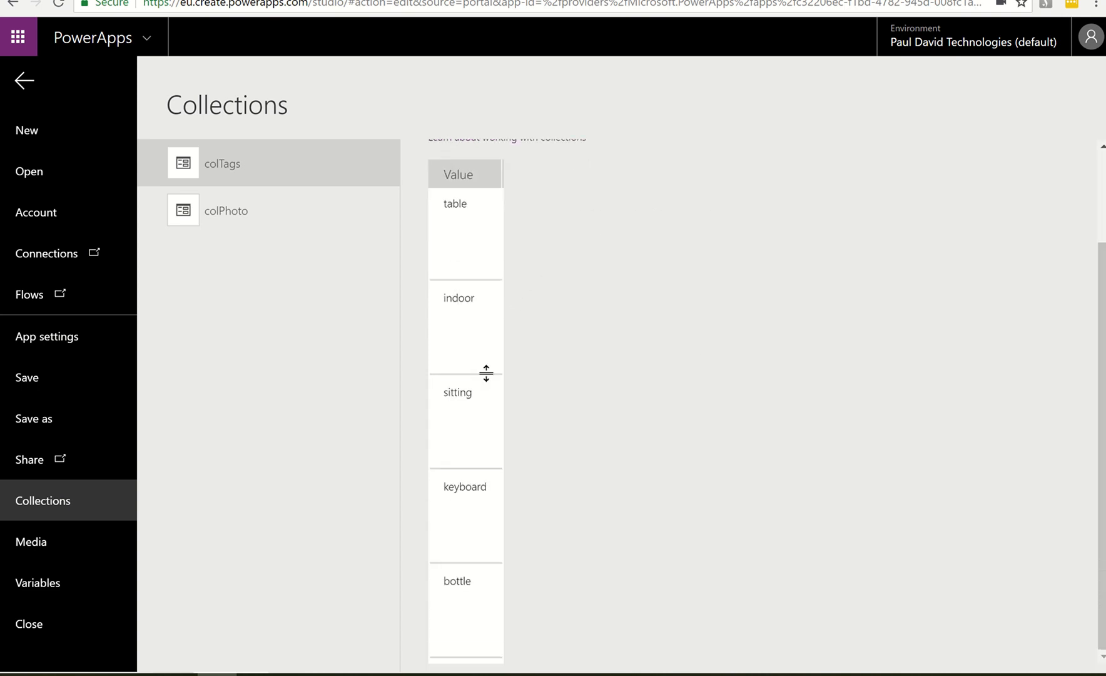
scroll(486, 372, "up", 2)
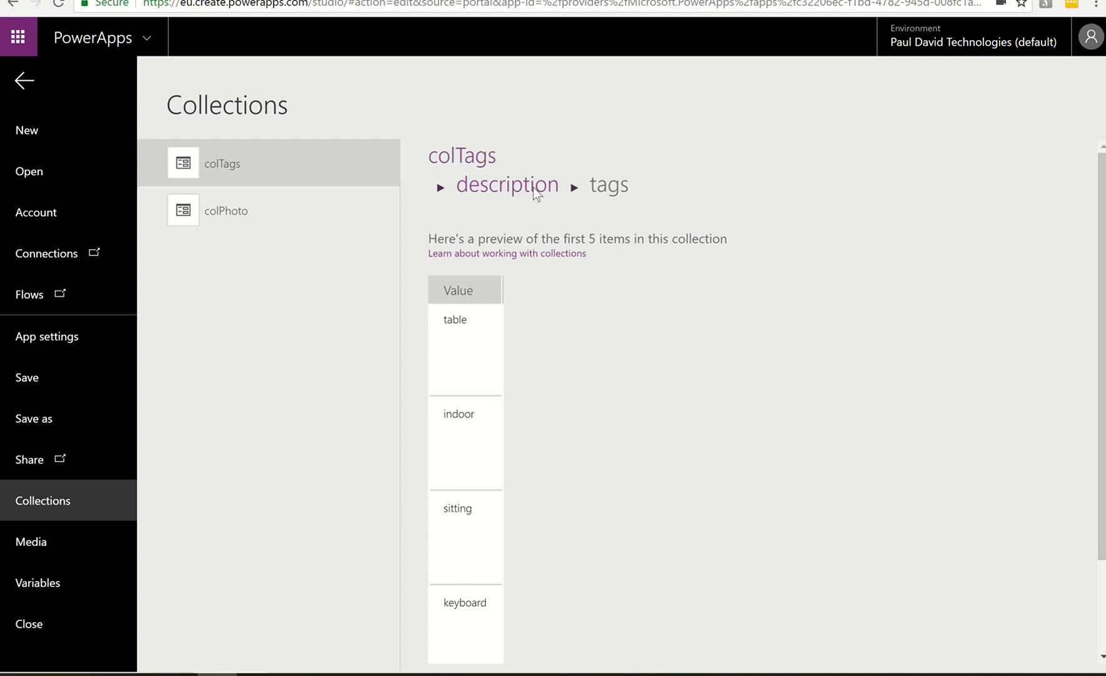
left_click(475, 161)
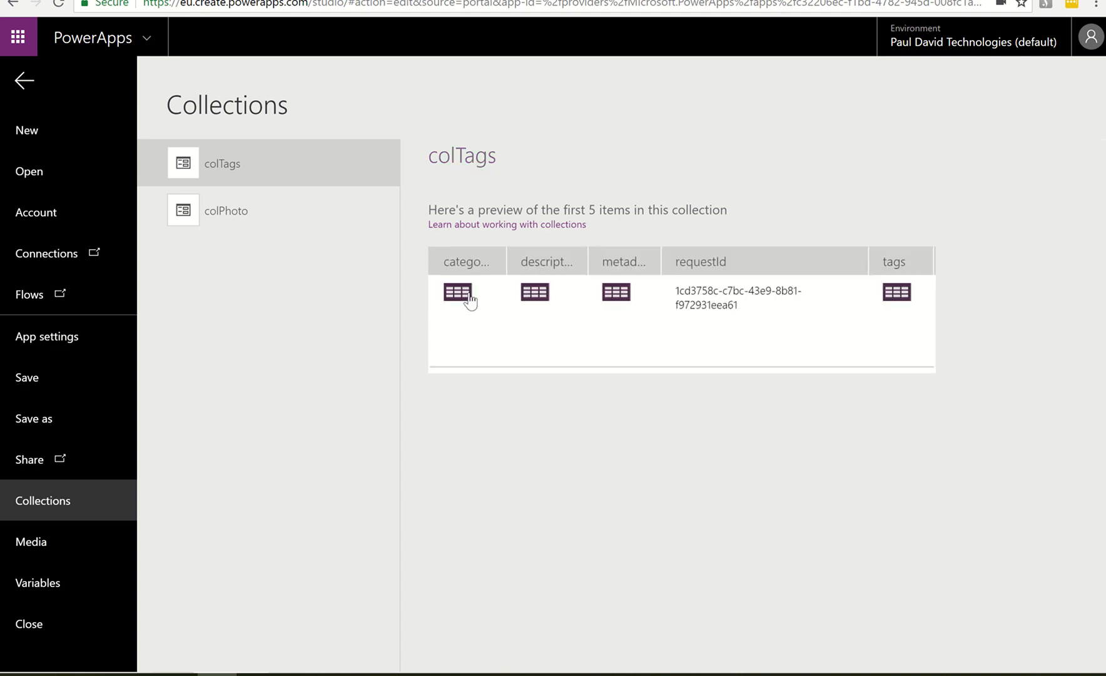
Examine the metadata and tags tables in colTags, and recheck the tags table nested under description
left_click(619, 294)
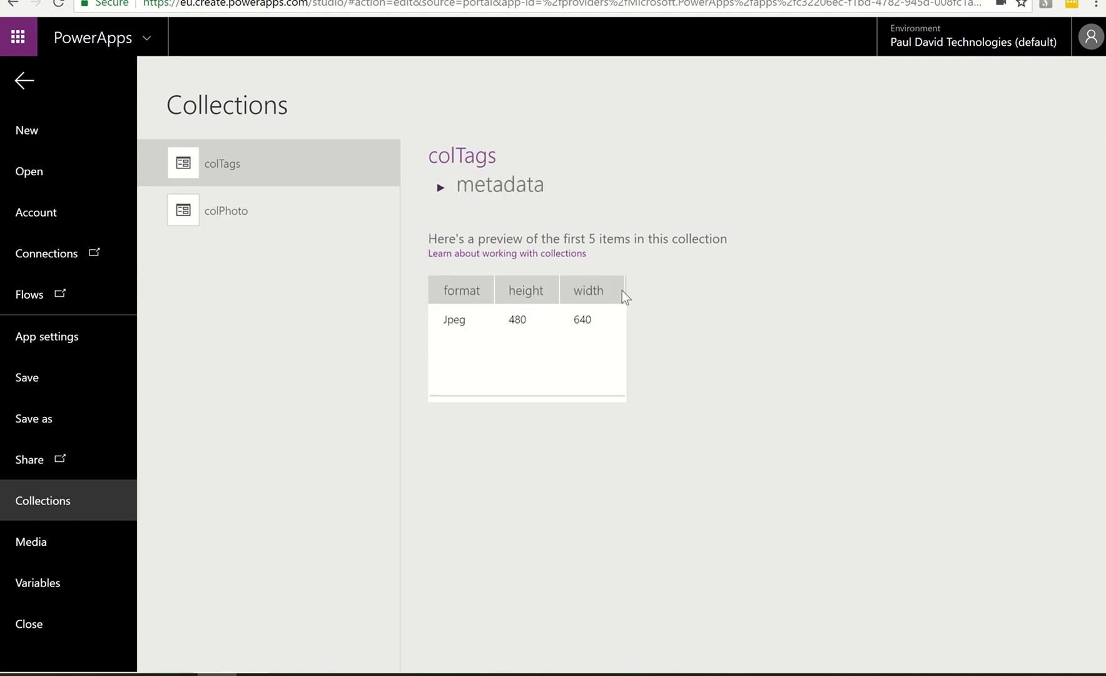
left_click(468, 157)
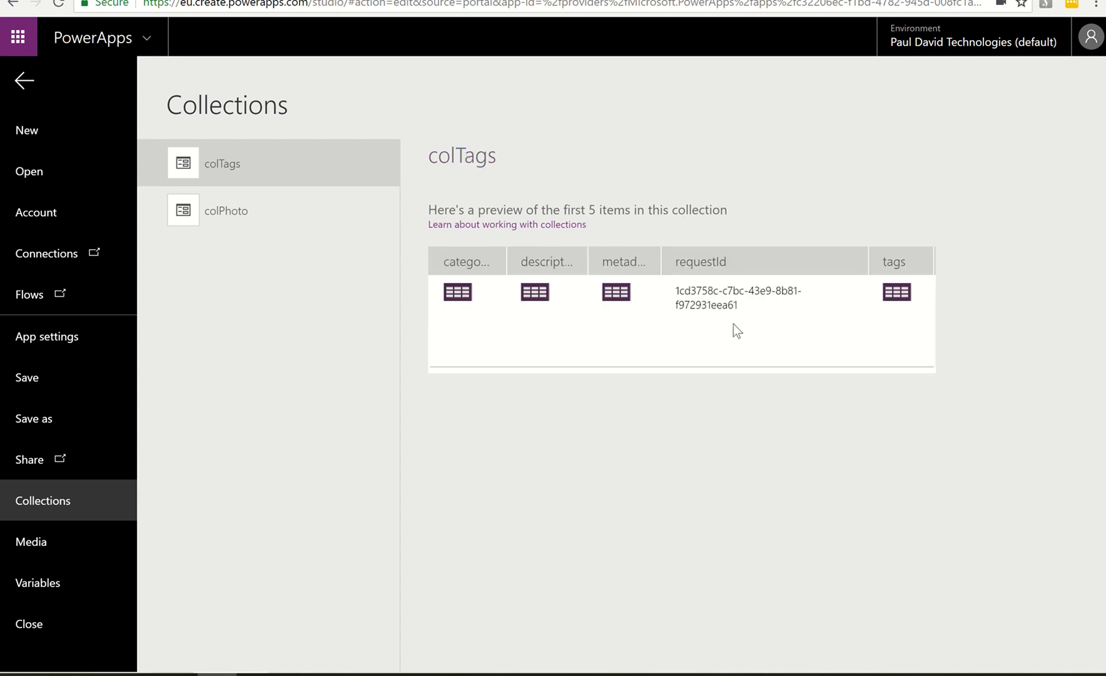
left_click(889, 293)
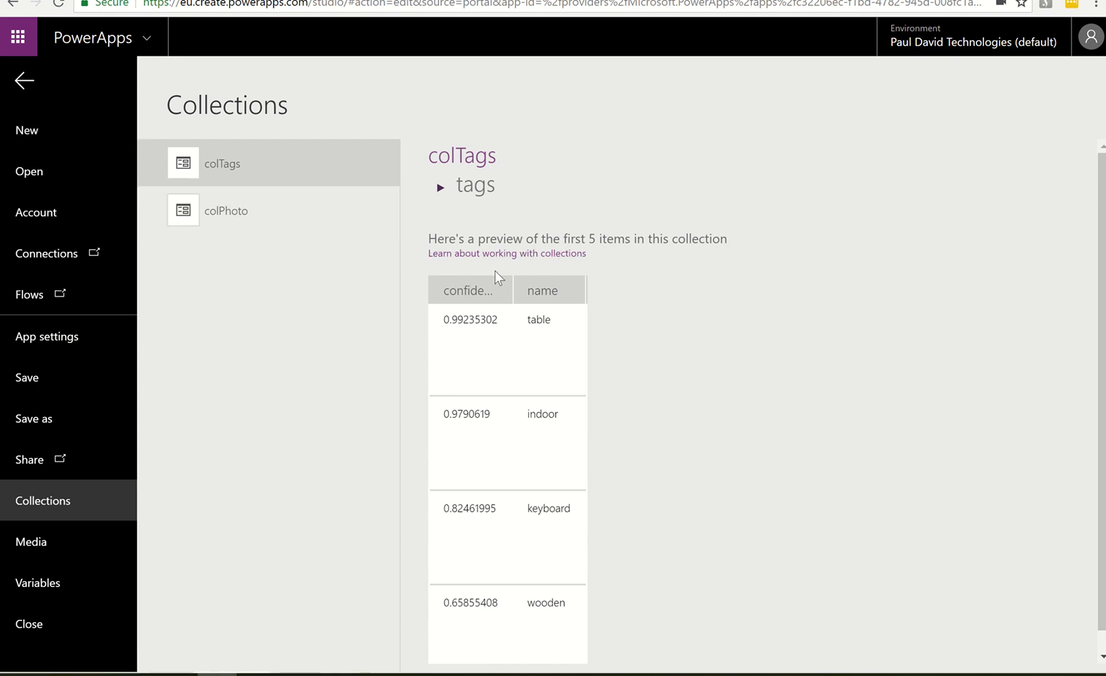
left_click(28, 84)
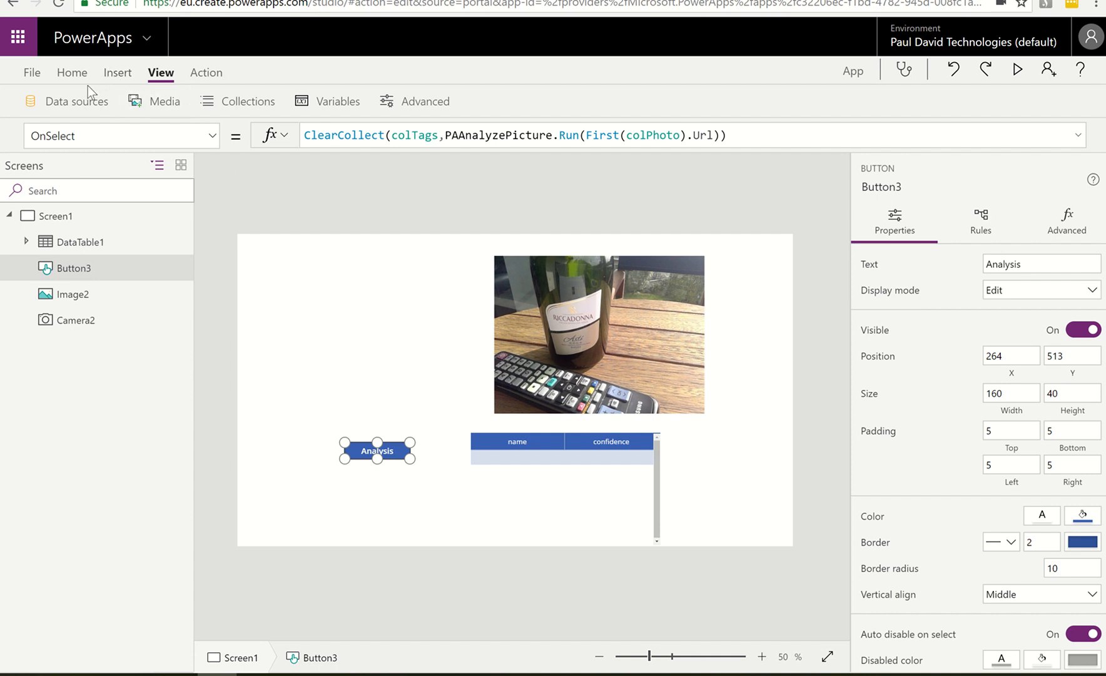
left_click(220, 103)
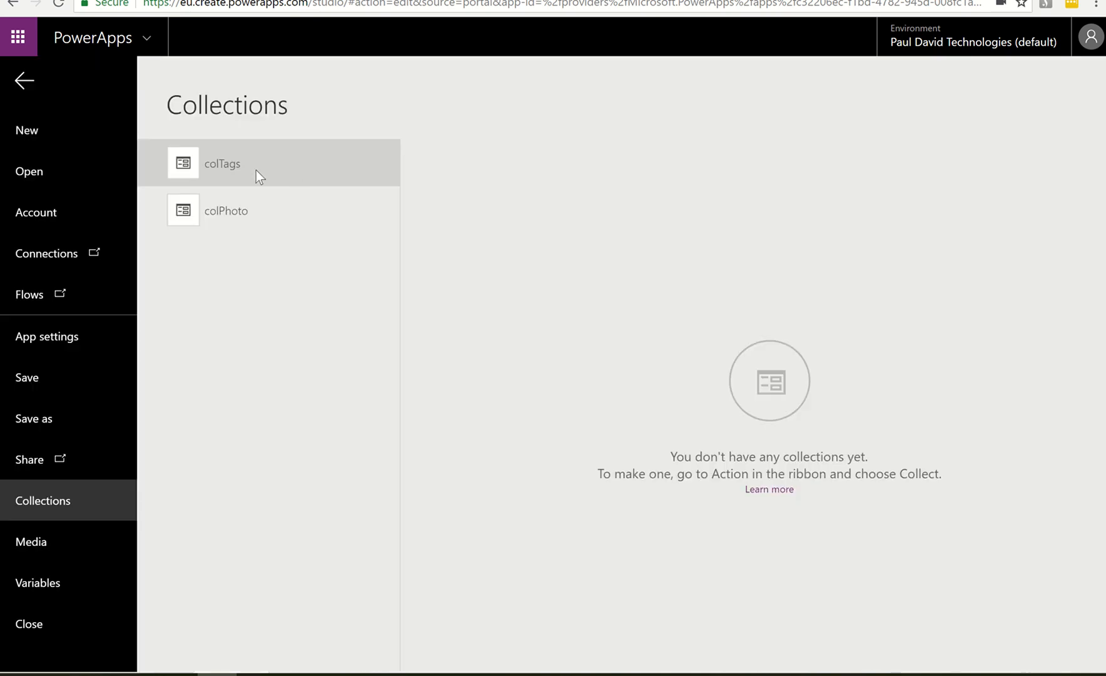
left_click(213, 168)
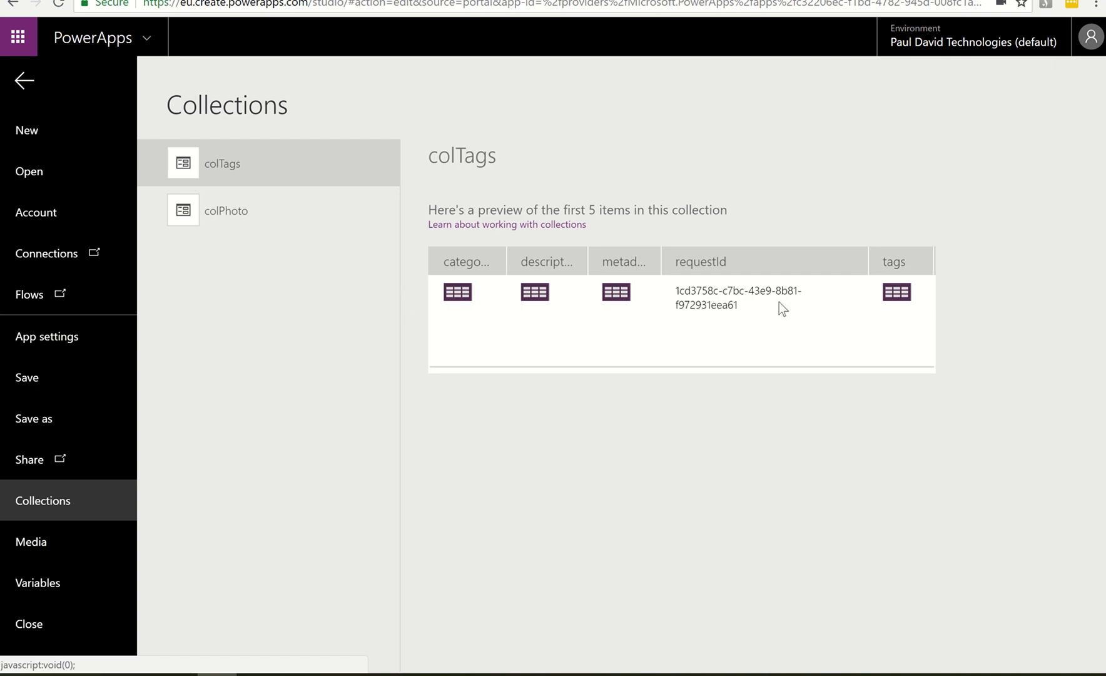
left_click(534, 294)
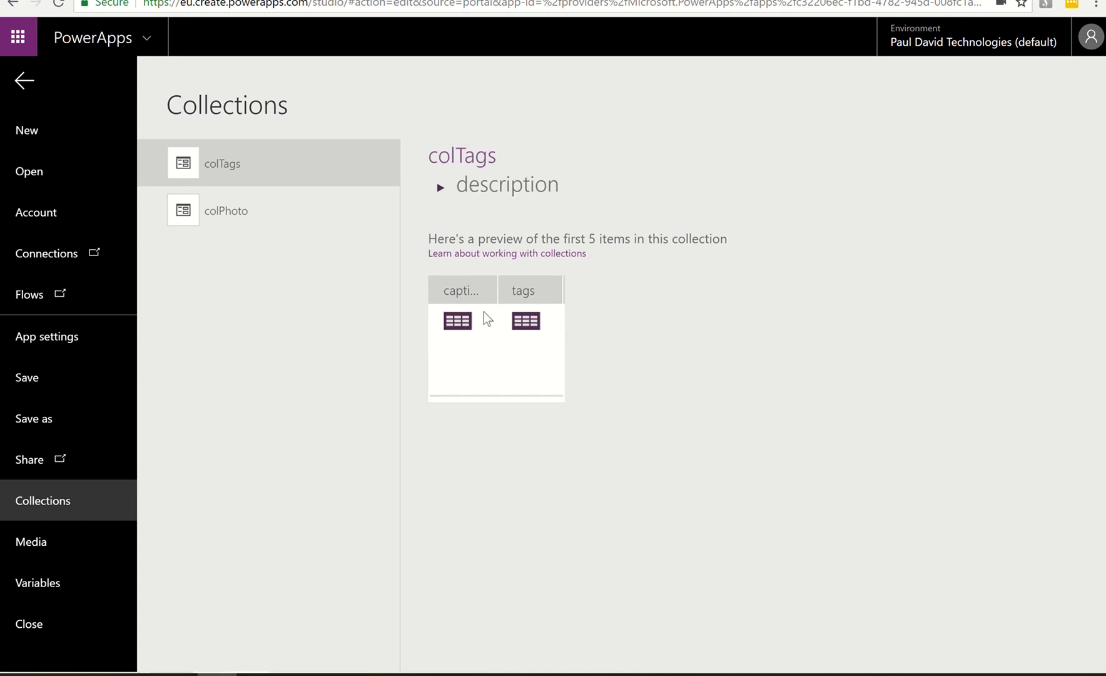
left_click(525, 320)
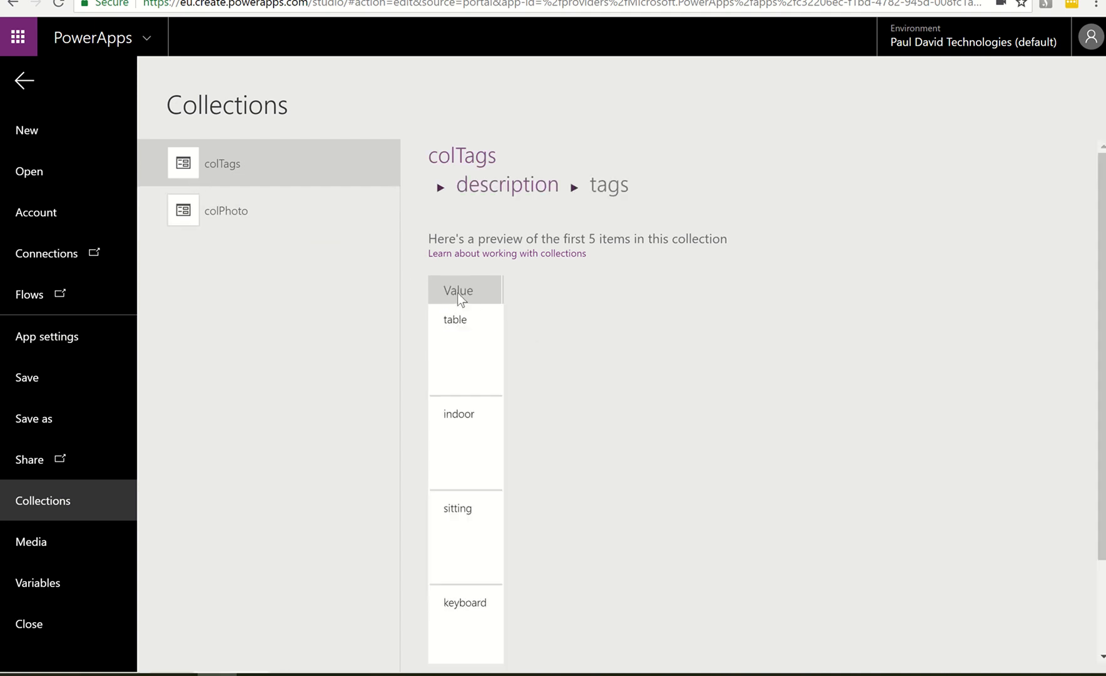
left_click(26, 81)
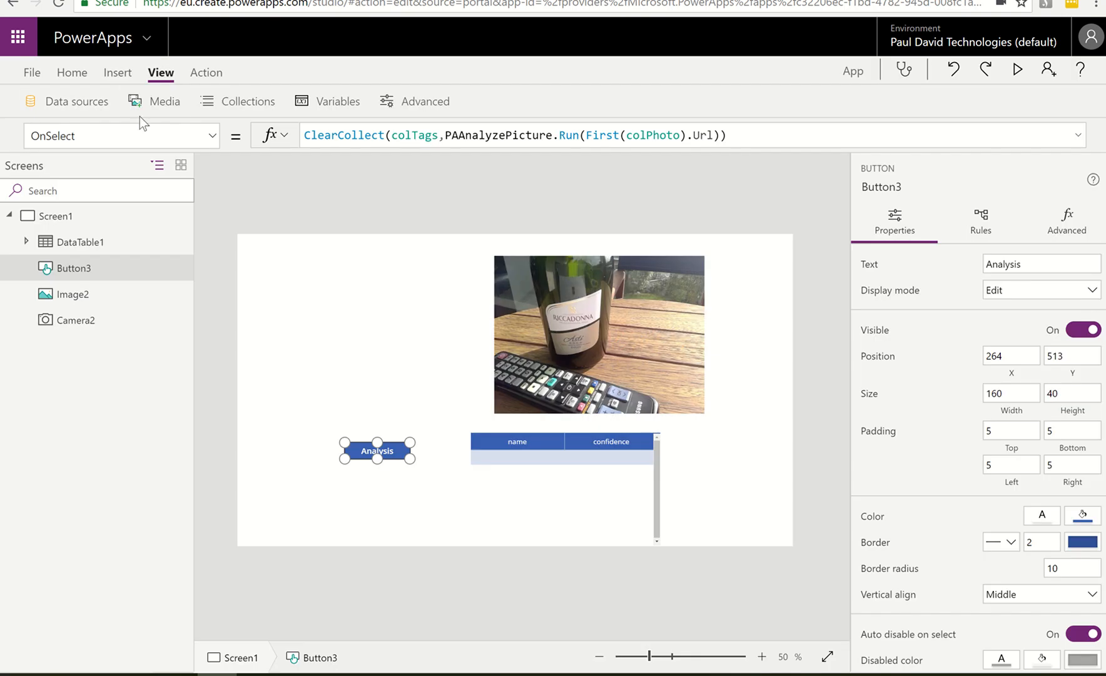
Insert a label on Screen1 and place it beside the data table, just below the photo, at about X 1070, Y 454
left_click(381, 358)
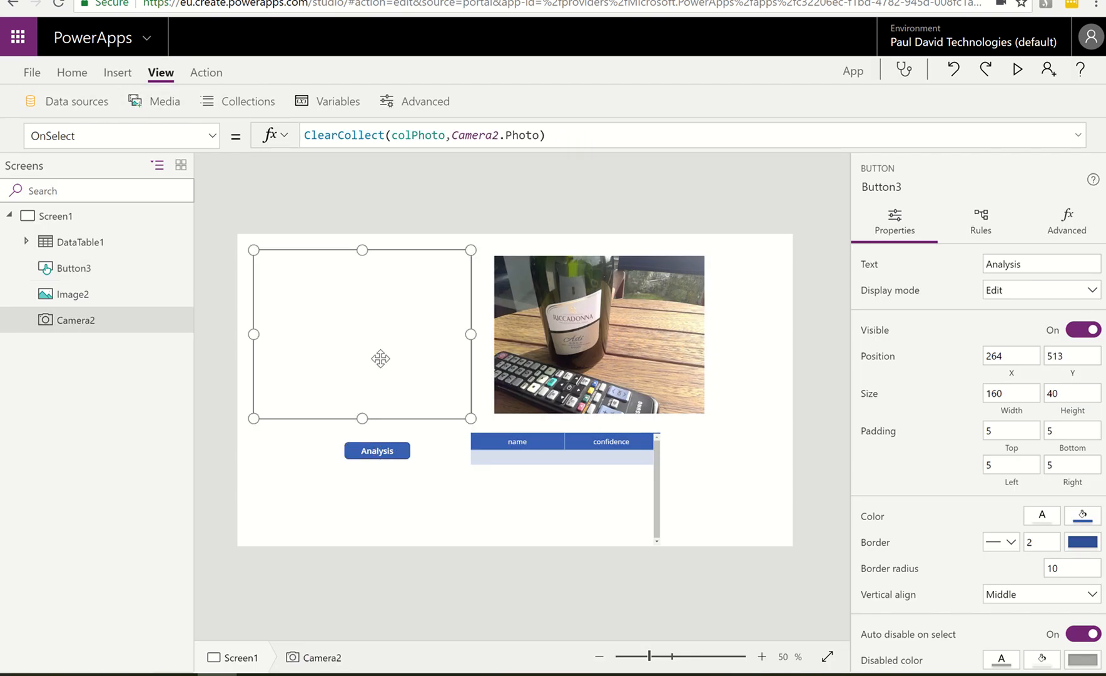
left_click(119, 73)
left_click(162, 106)
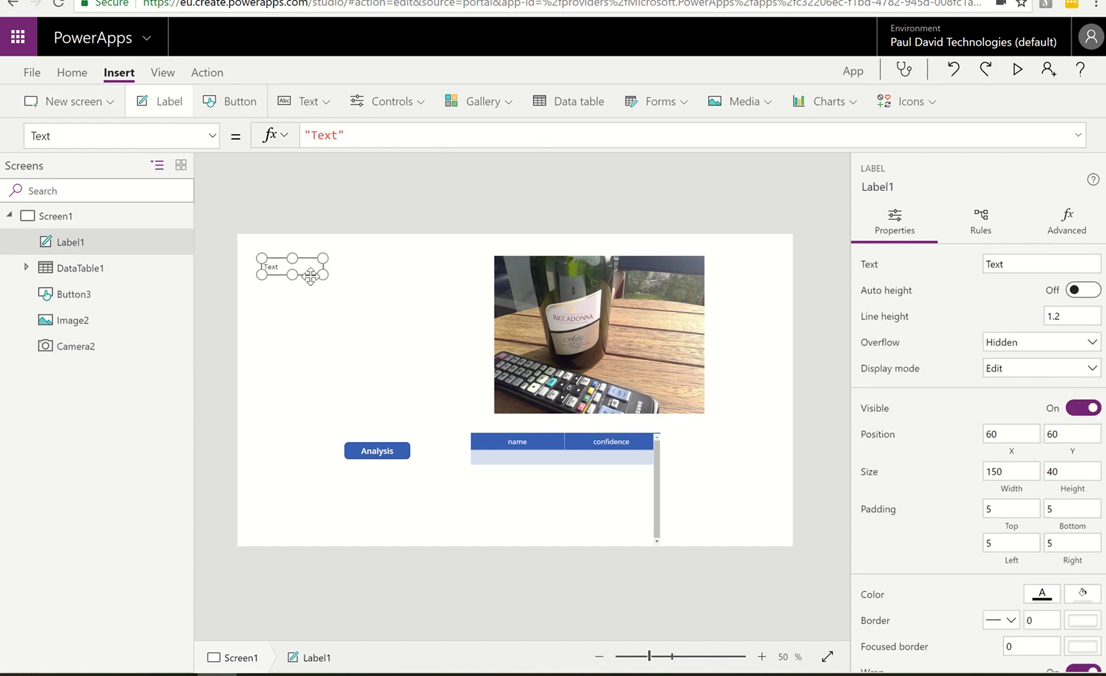
left_click_drag(294, 274, 722, 434)
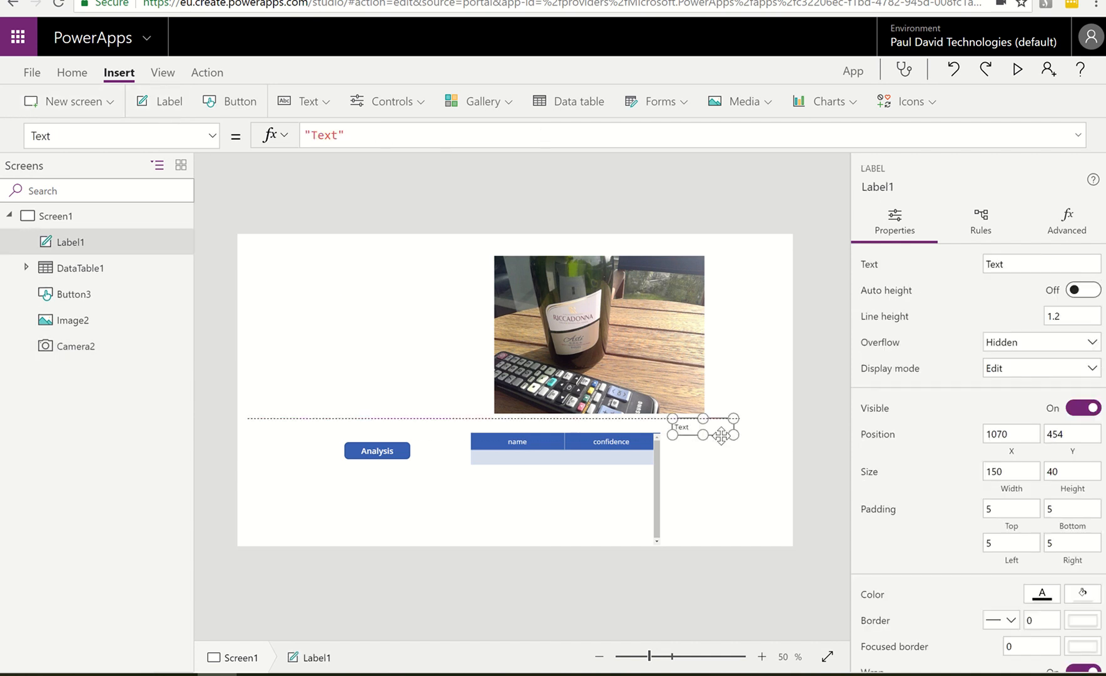
Replace the new label's default text with the start of a First( formula that takes a collection
left_click_drag(348, 133, 302, 133)
type("first")
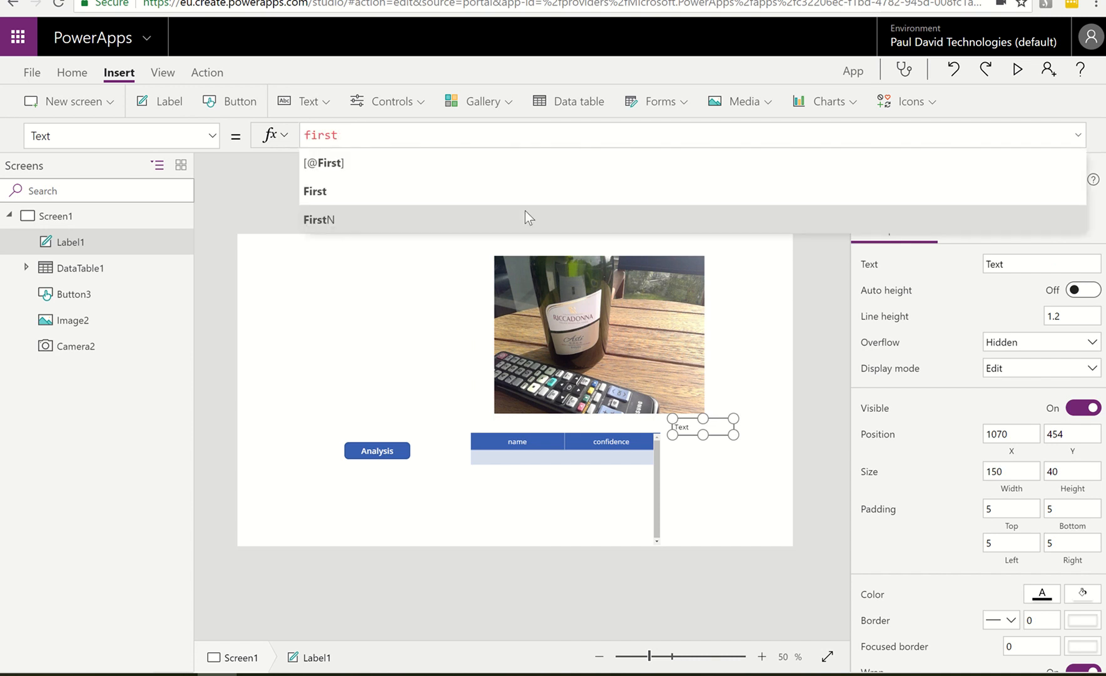
type("(colP")
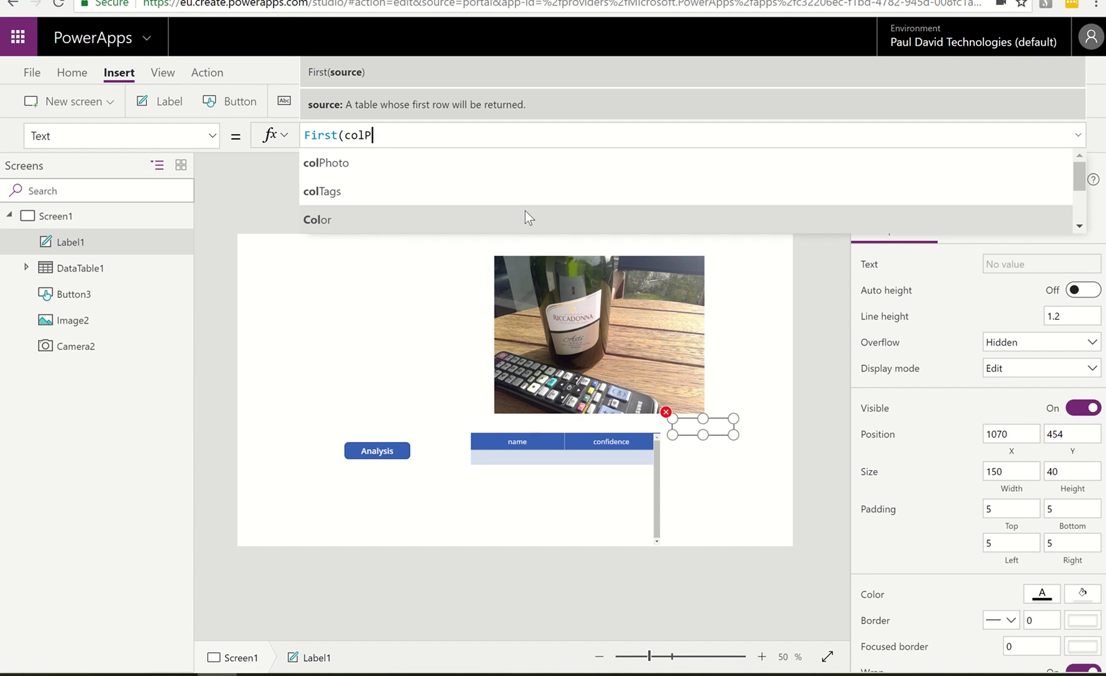
key("Tab")
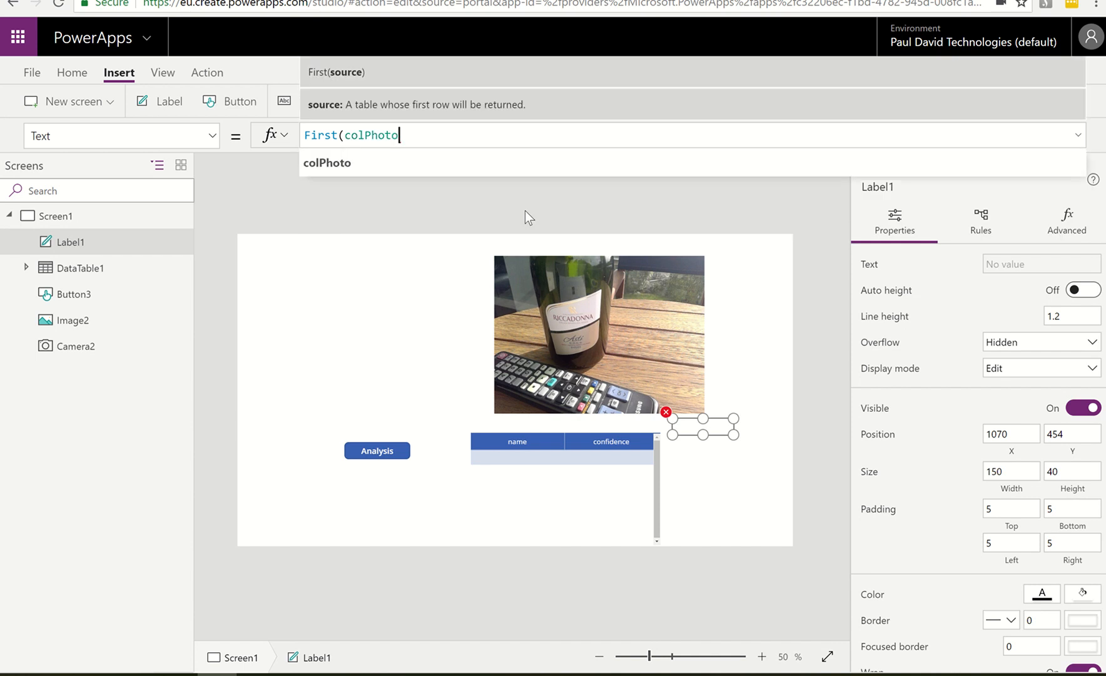
type(").")
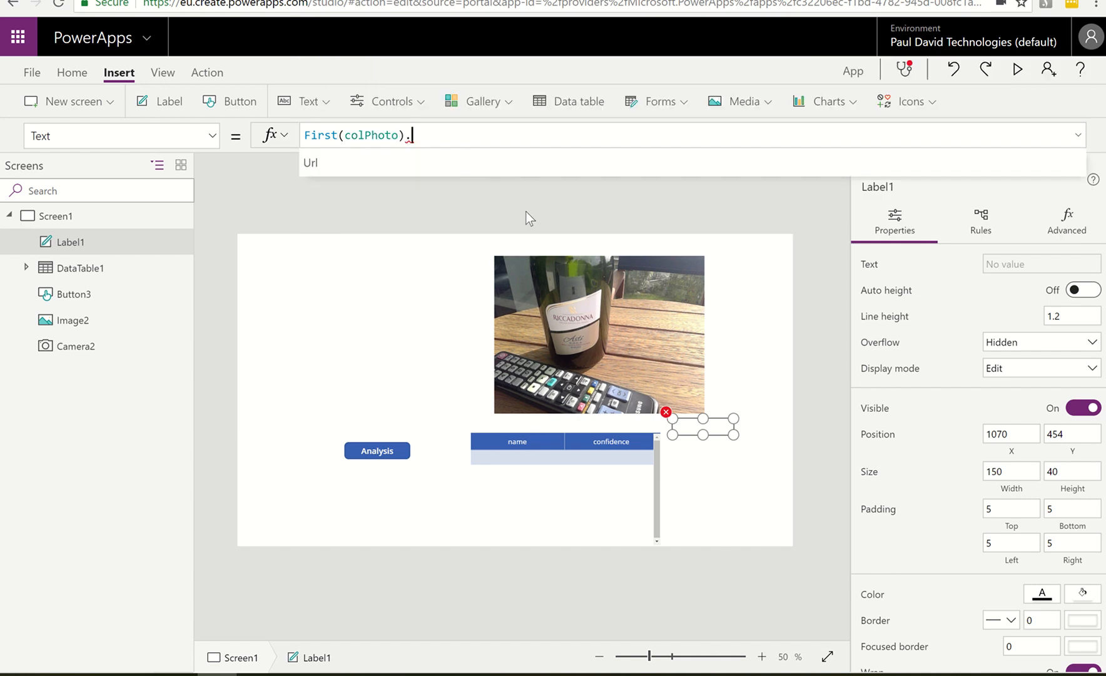
key("BackSpace")
key("BackSpace")
key("BackSpace")
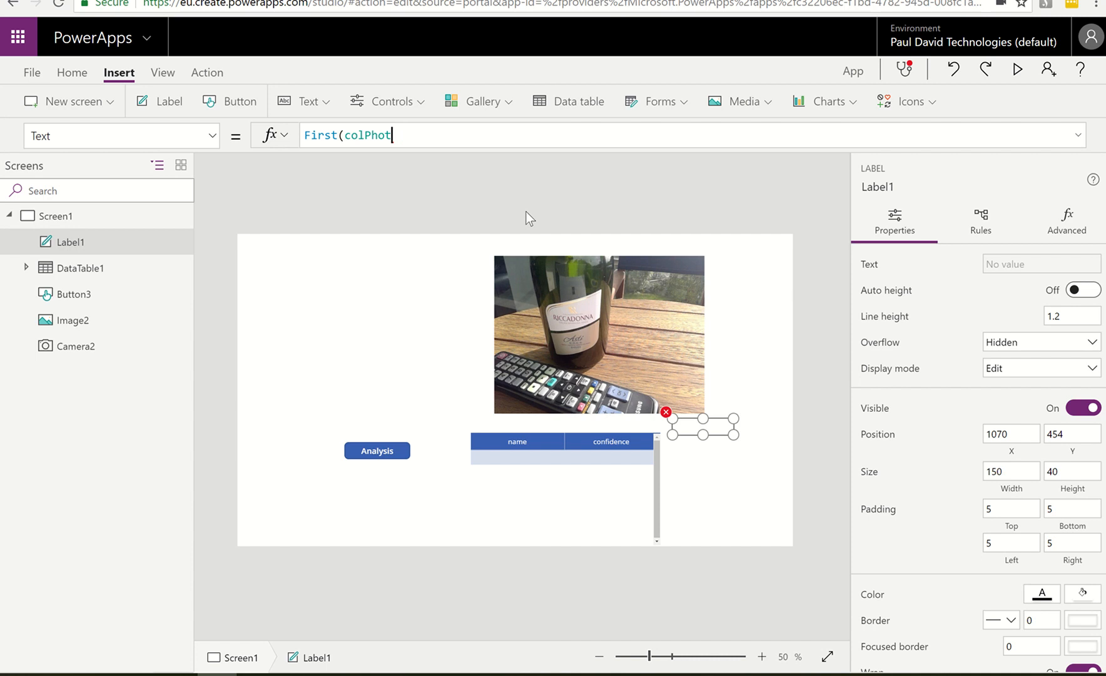
key("BackSpace")
key("BackSpace")
key("BackSpace")
key("BackSpace")
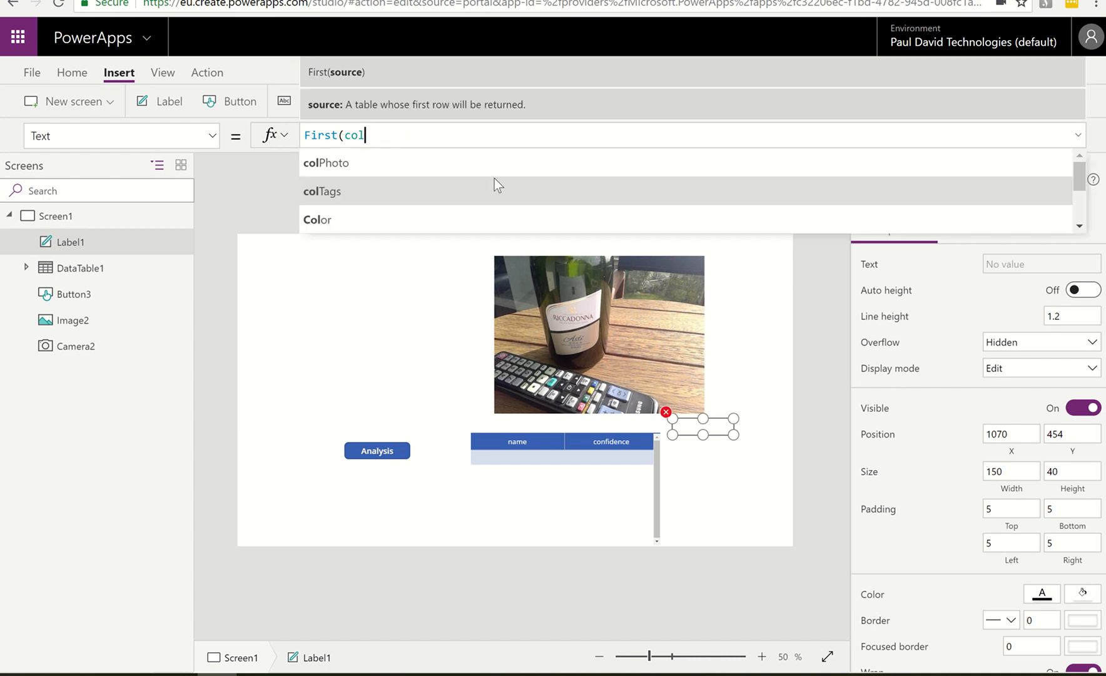
Point the label's formula at the analysis captions with First(colTags).description.captions
left_click(337, 194)
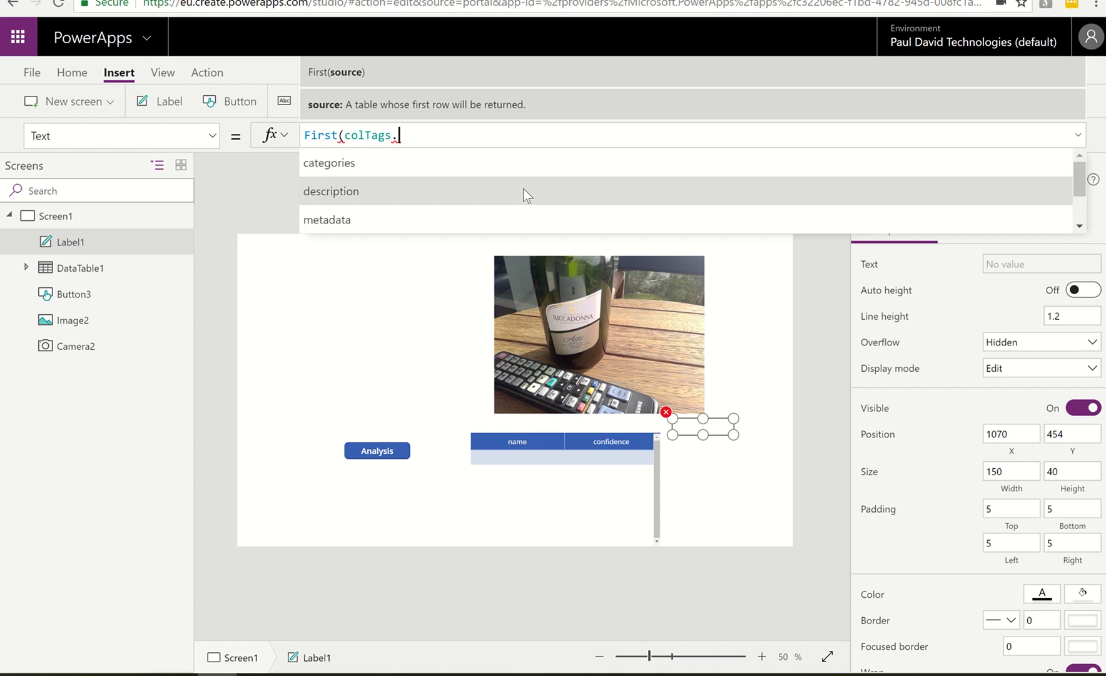
type(").")
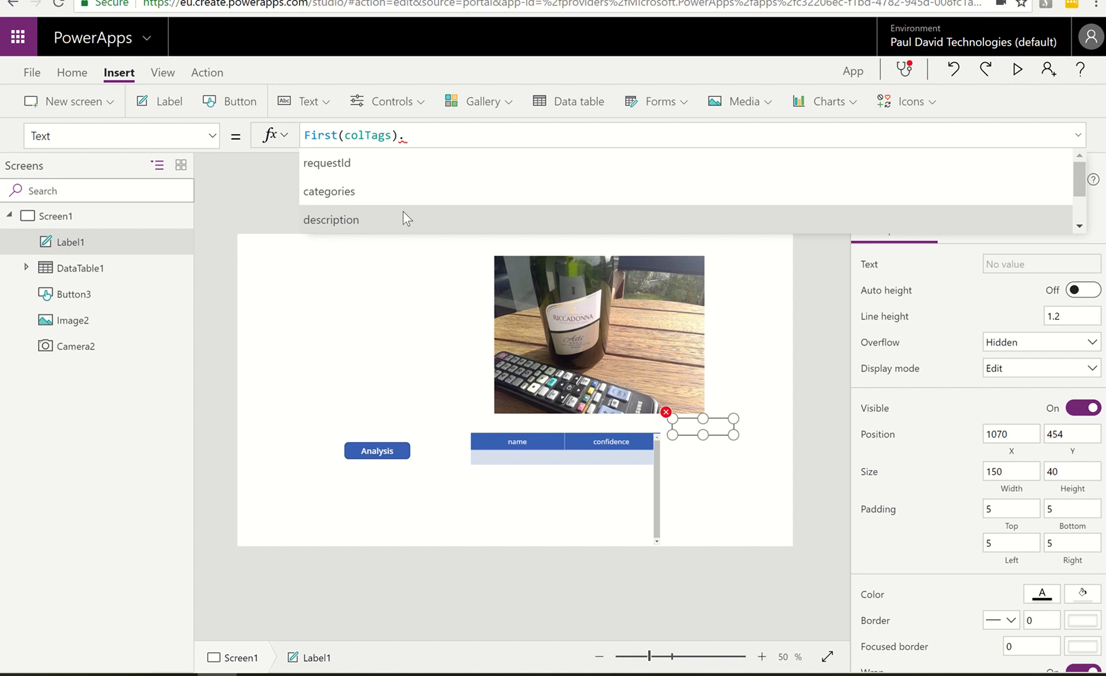
left_click(402, 212)
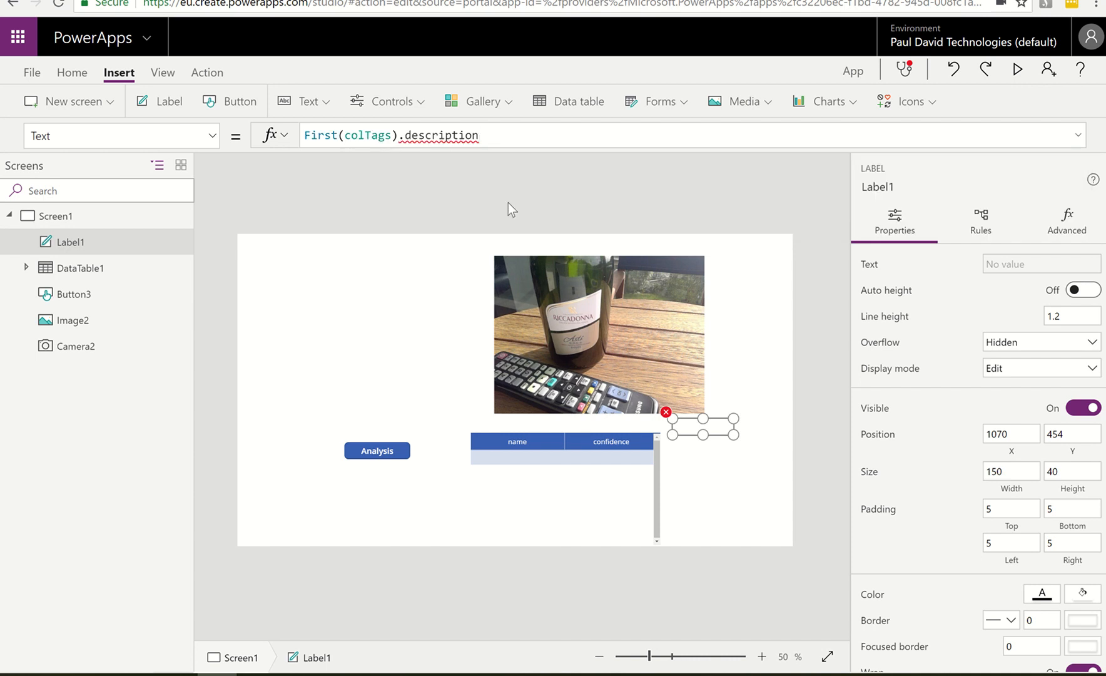
type(".")
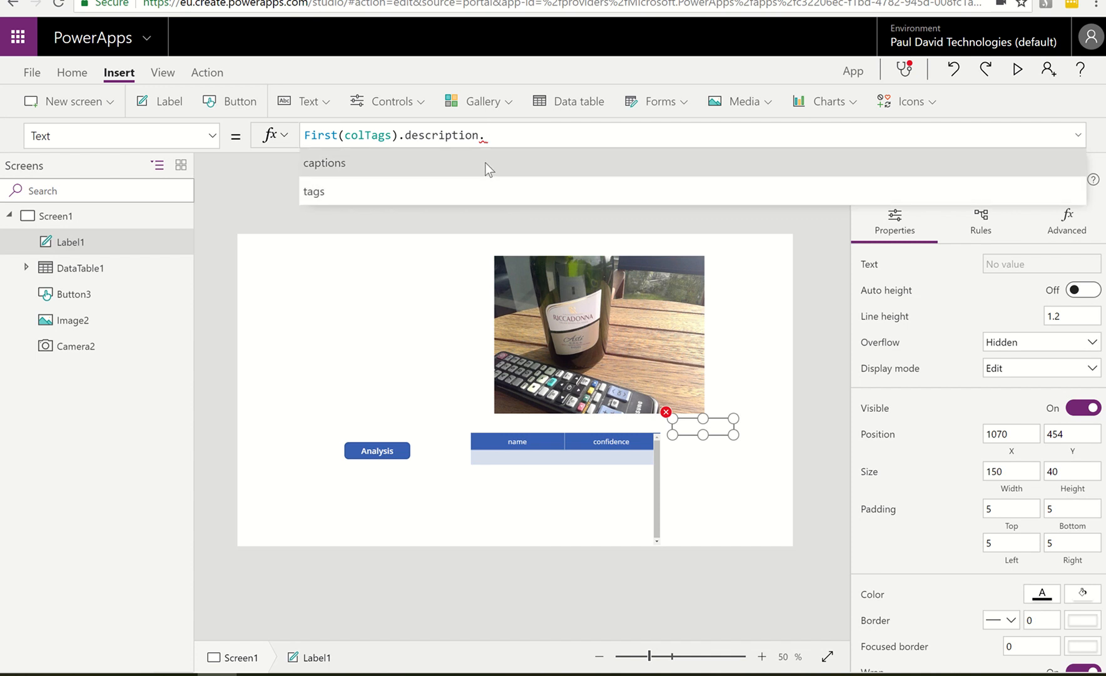
left_click(486, 163)
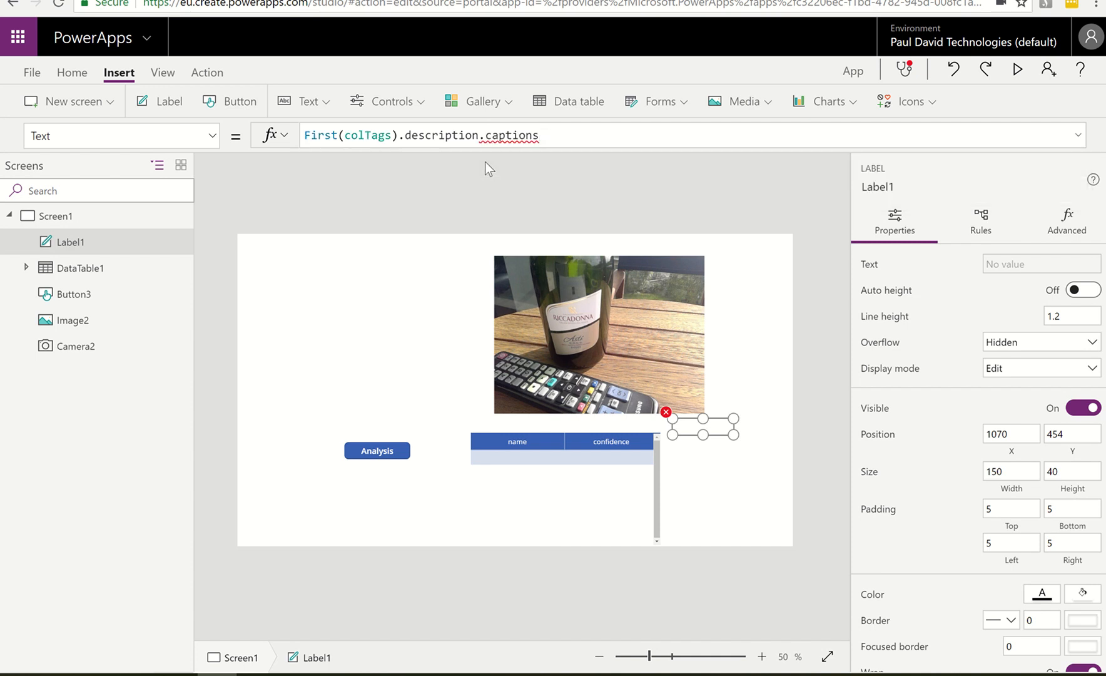
mouse_move(520, 133)
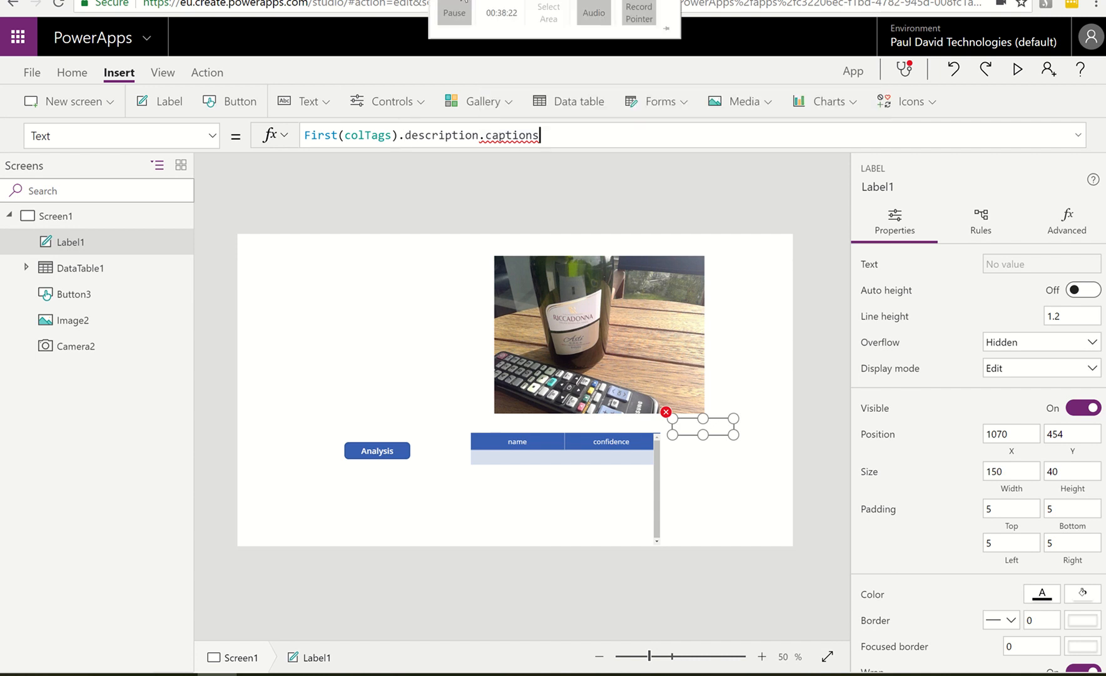
left_click(461, 3)
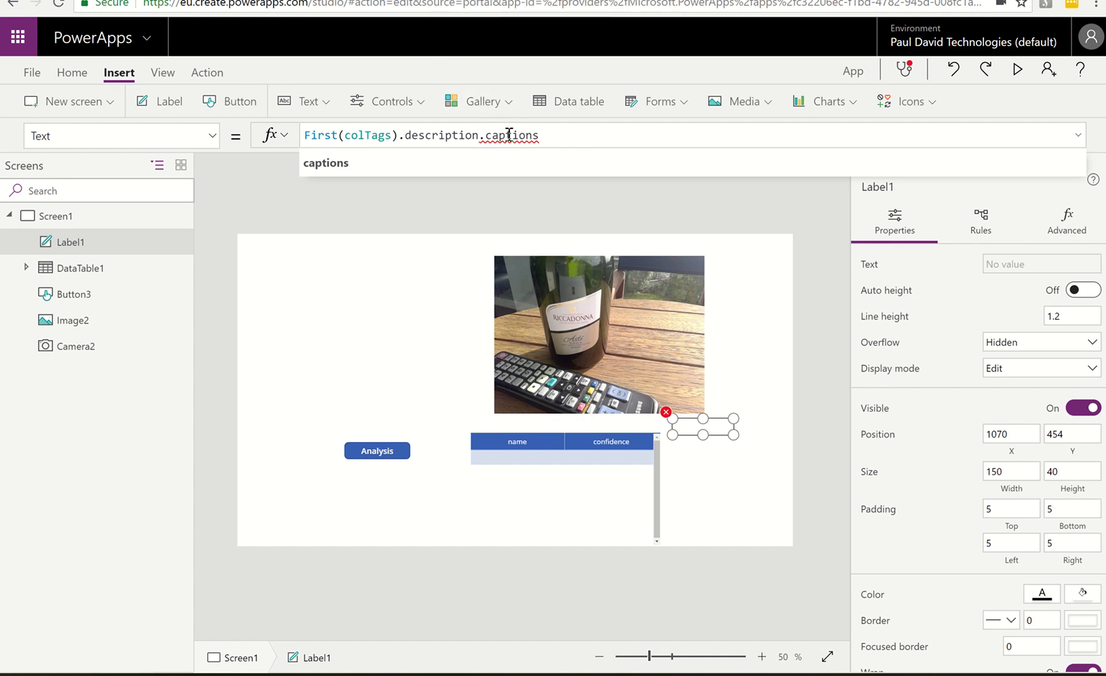
Extend the label's formula to First(First(colTags).description.captions).text and enlarge the label to about 238 by 122
left_click(306, 136)
type("Fi")
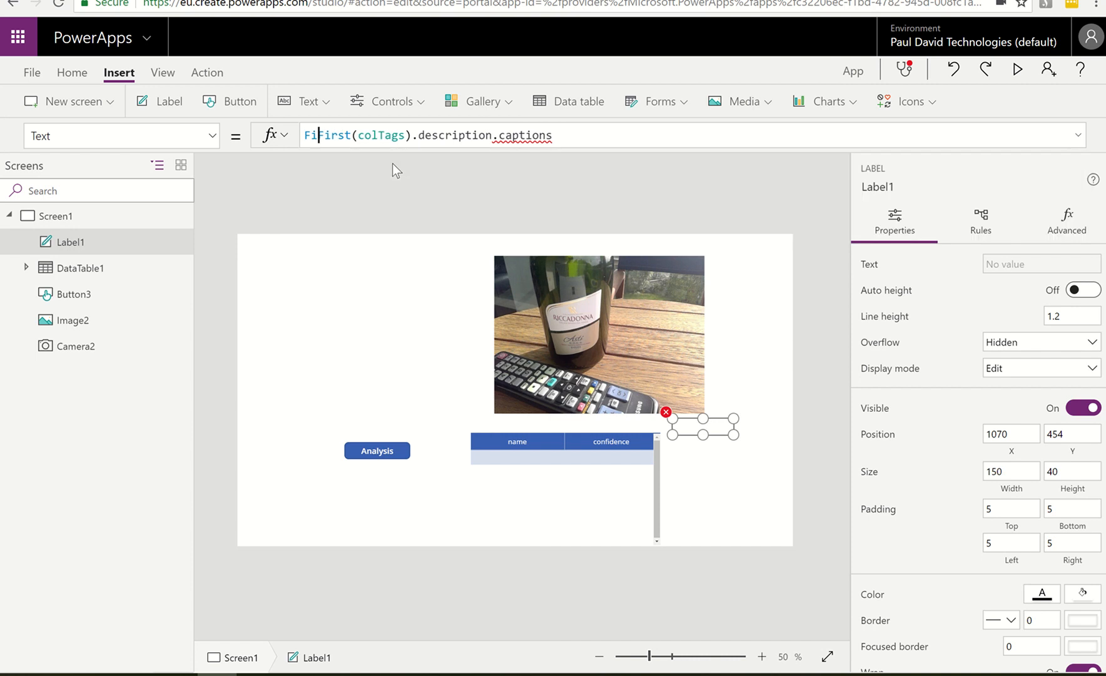
type("rst(")
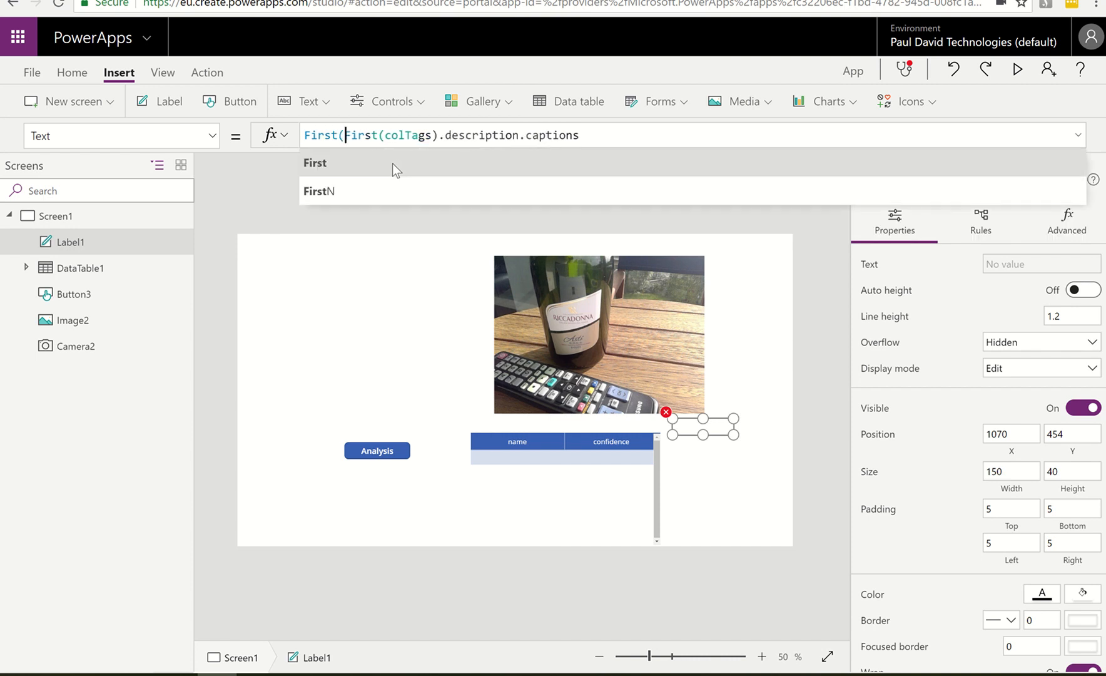
left_click(595, 133)
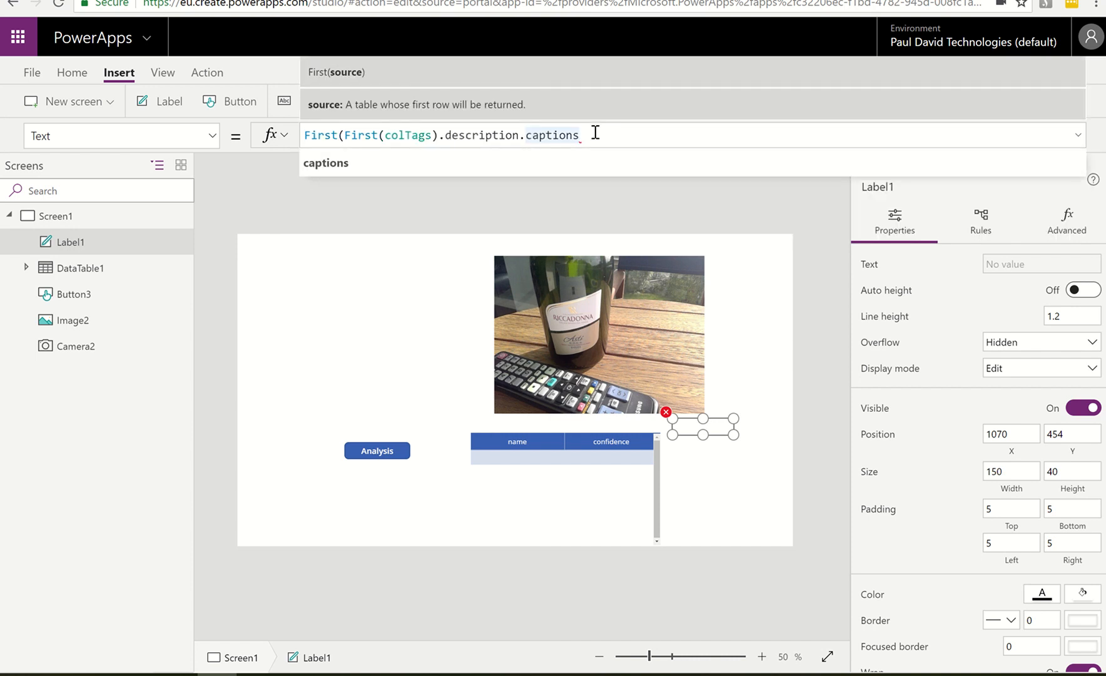
type(")")
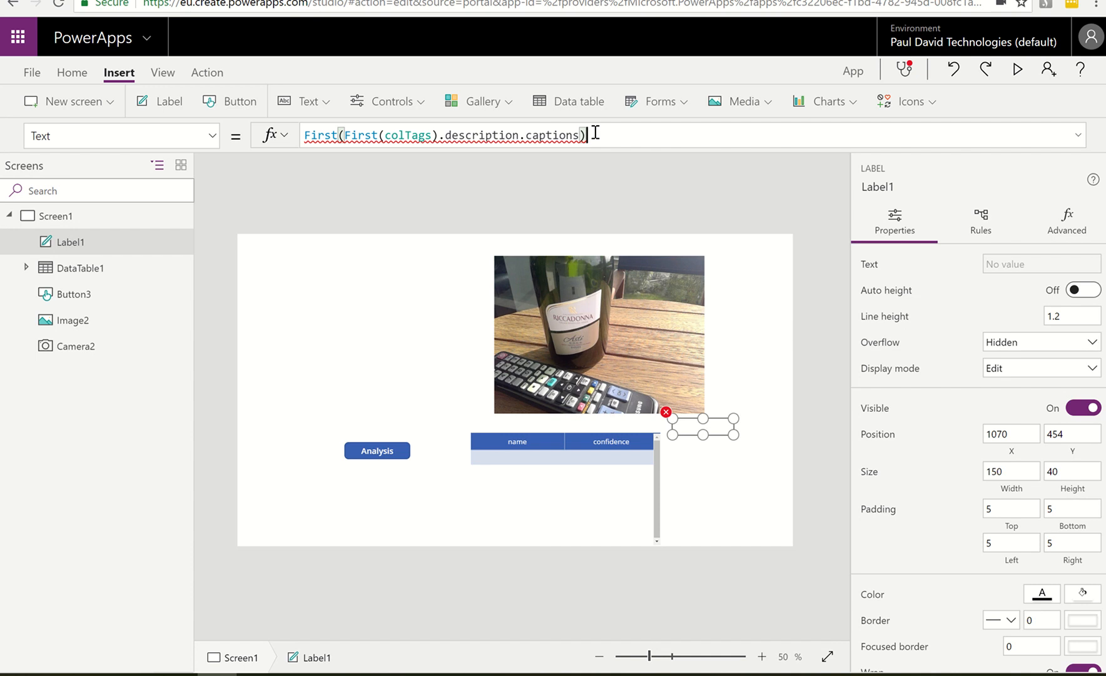
type(".")
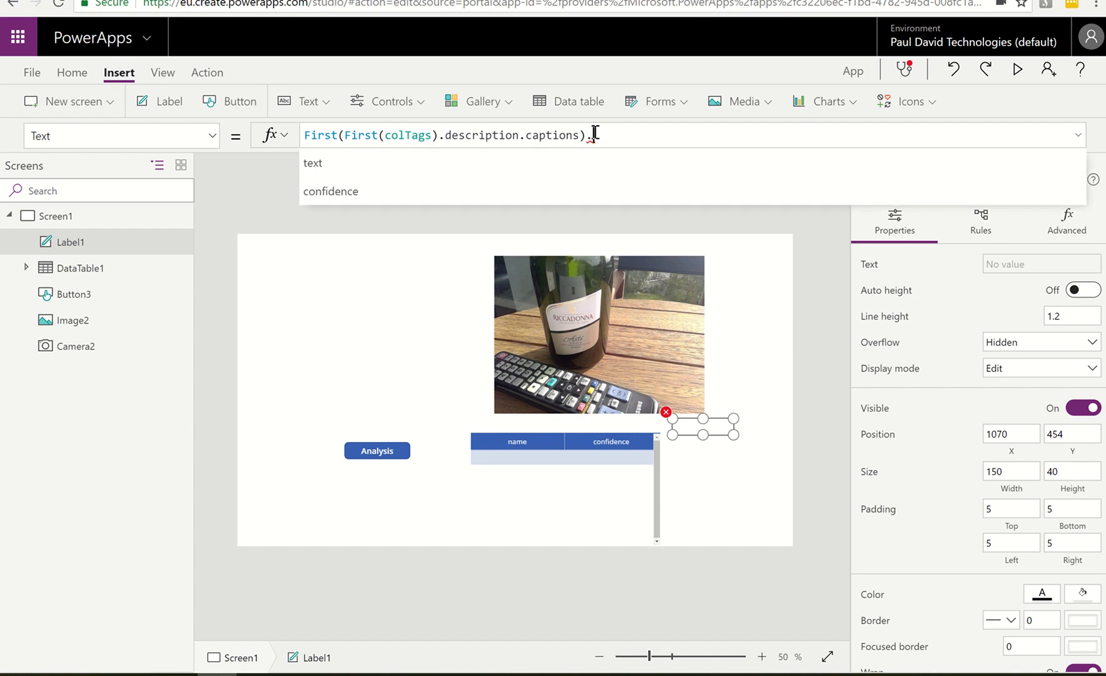
left_click(356, 161)
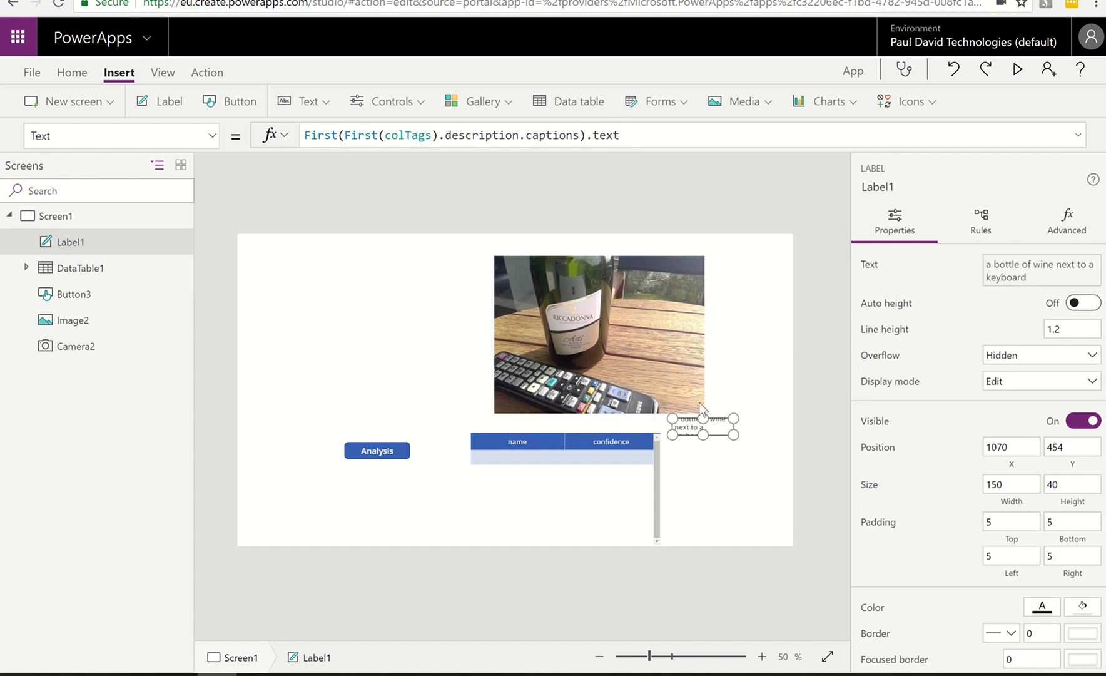
left_click_drag(734, 434, 770, 468)
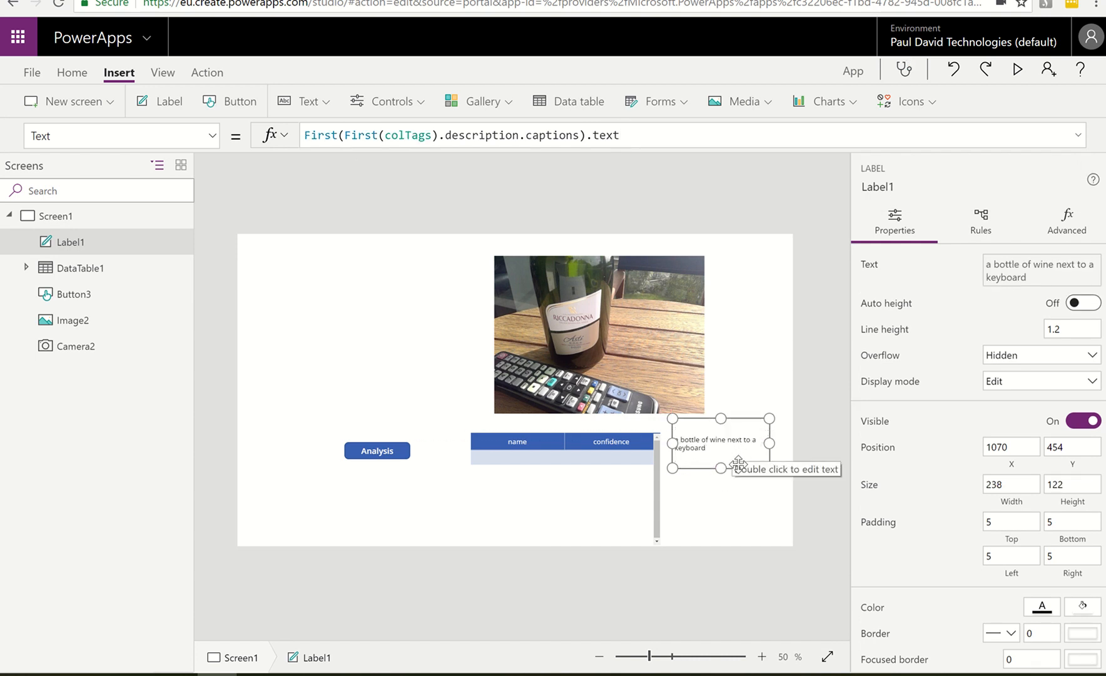
Examine the caption label's formula and trace its path in the colTags collection through description to captions
left_click_drag(621, 135, 303, 135)
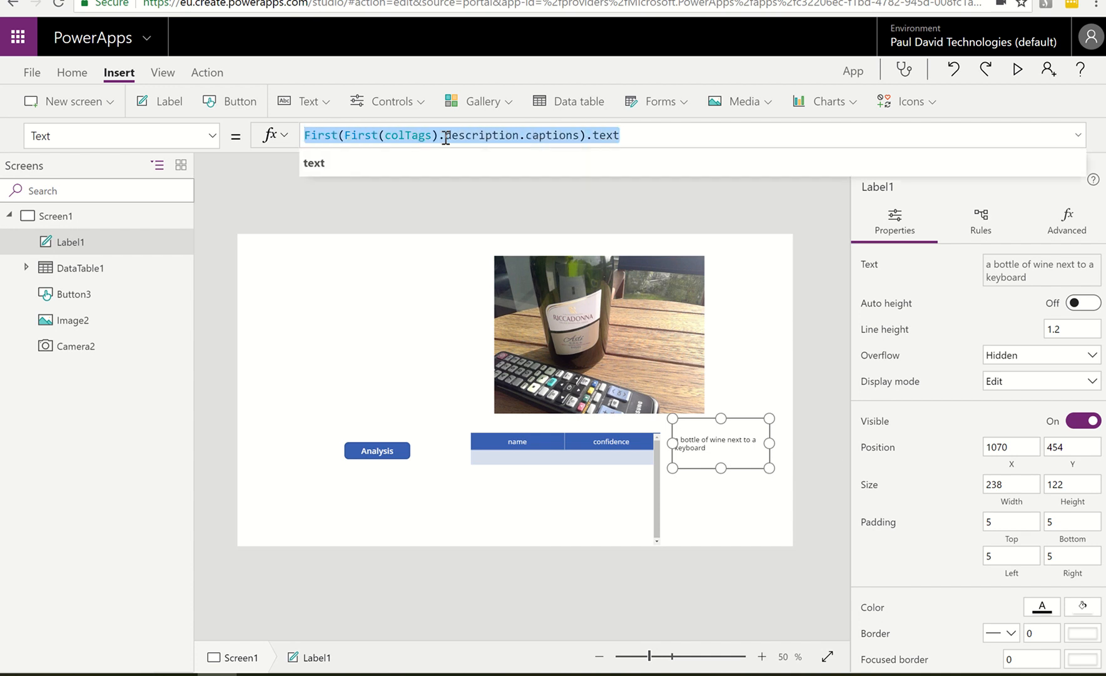
left_click(634, 138)
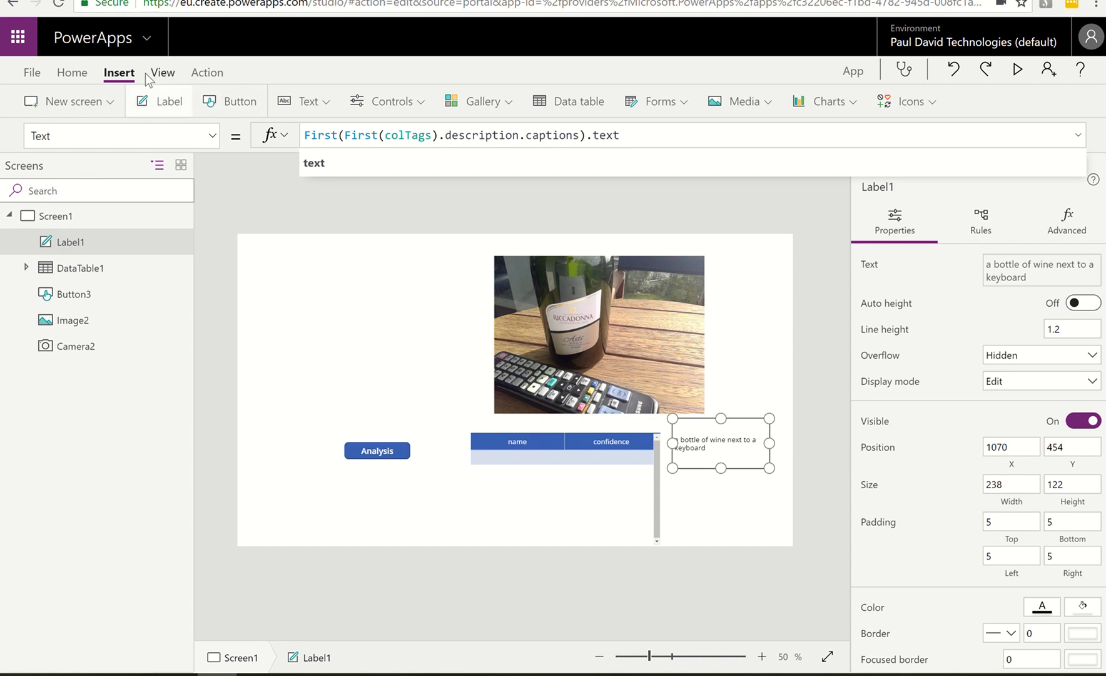
left_click(174, 74)
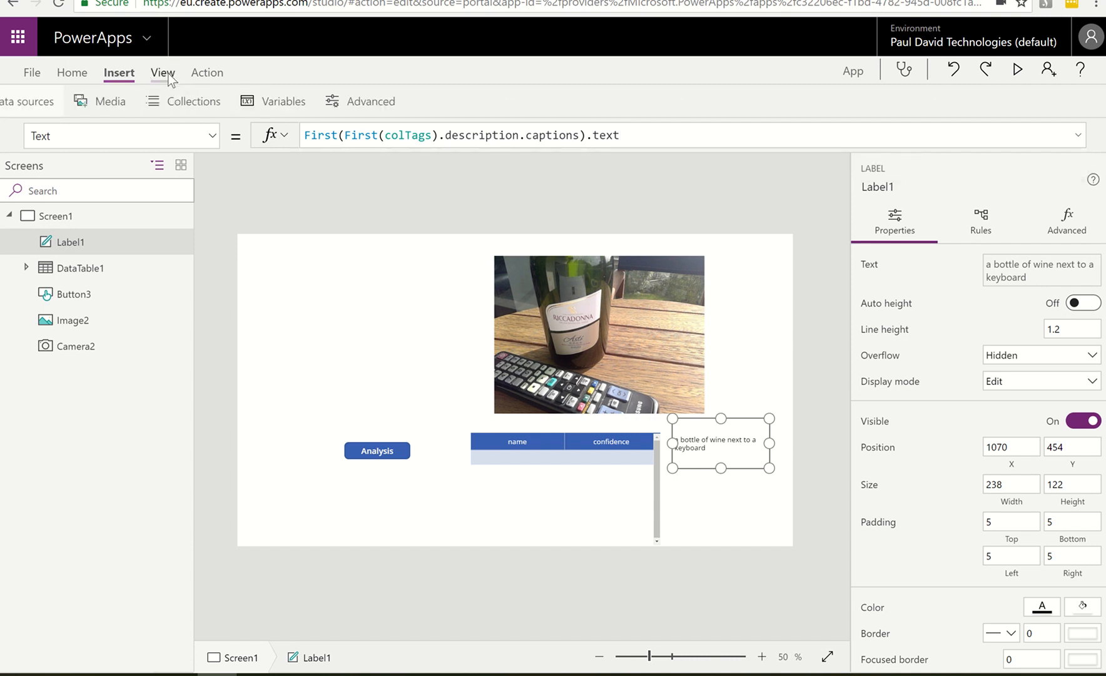
left_click(211, 102)
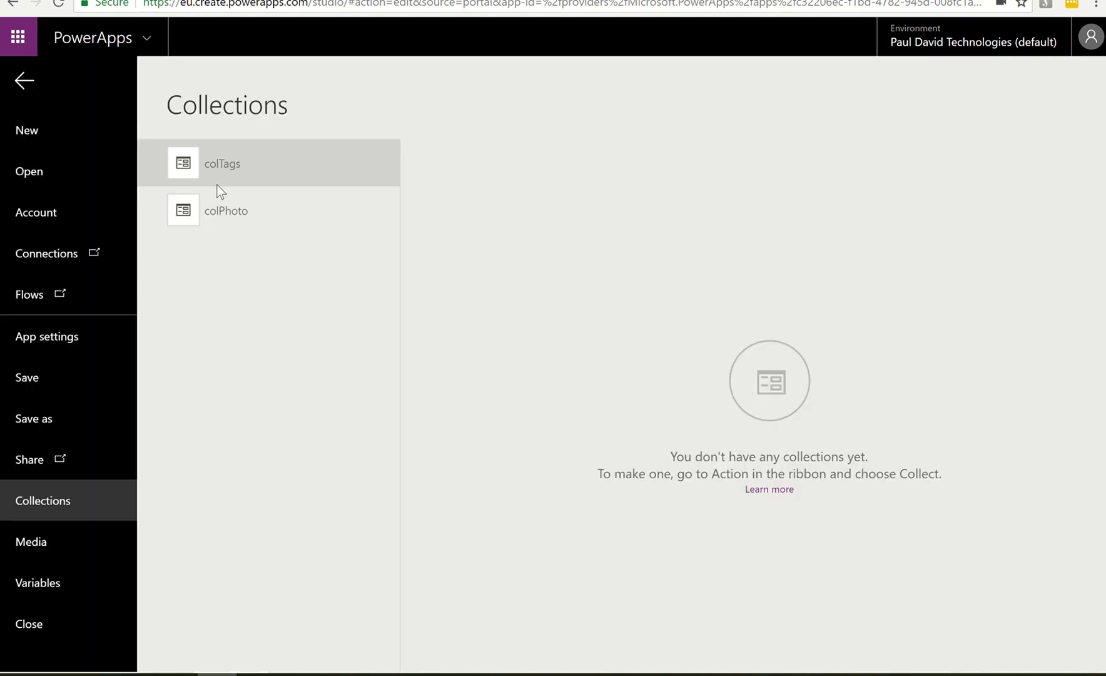
left_click(220, 168)
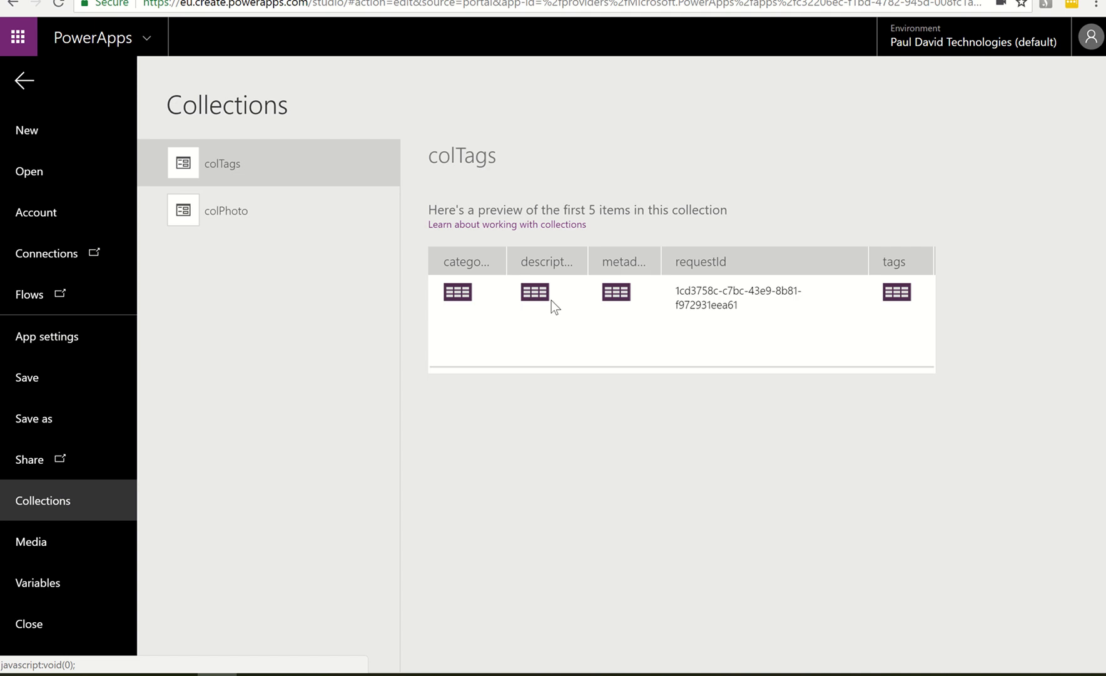
left_click(530, 294)
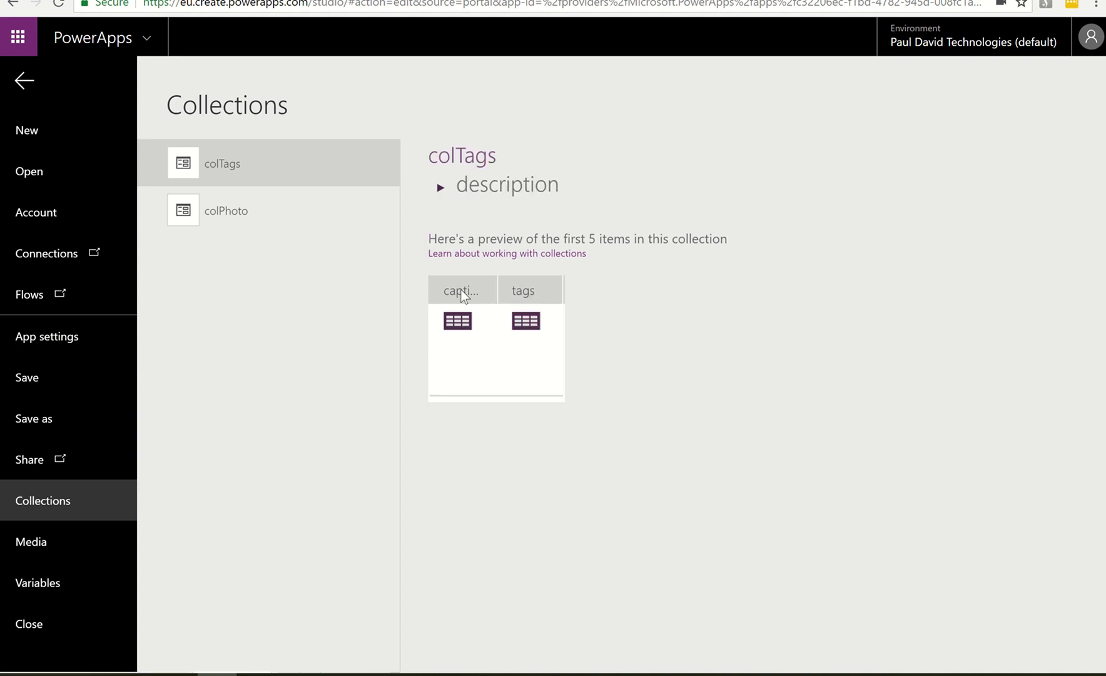
left_click(466, 321)
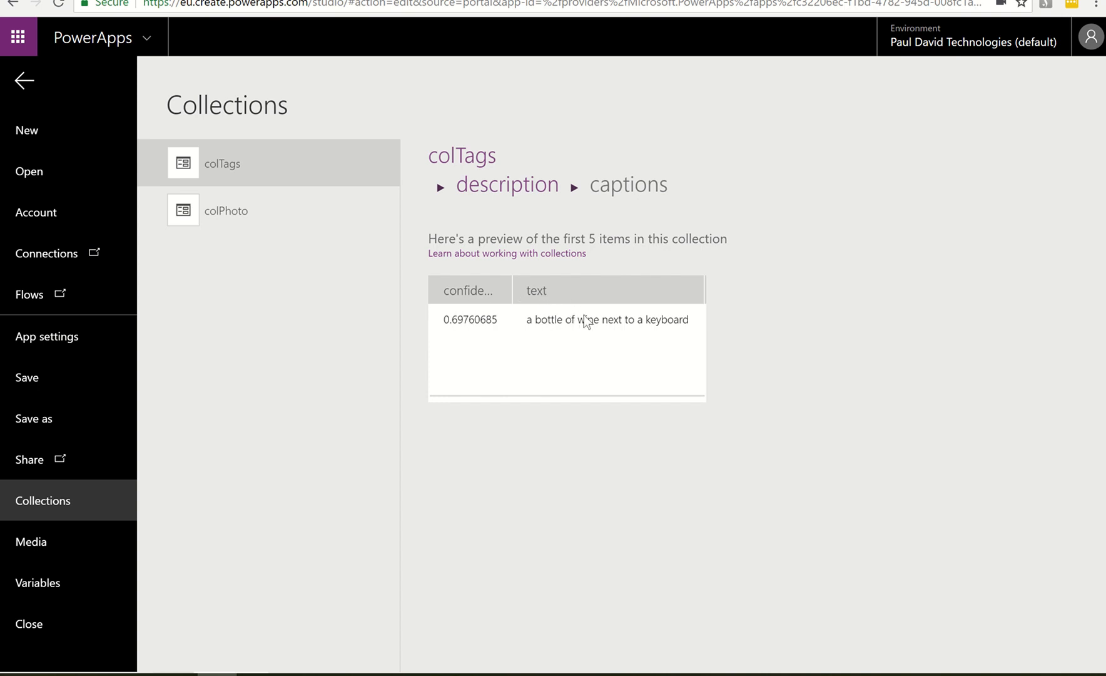
left_click(28, 83)
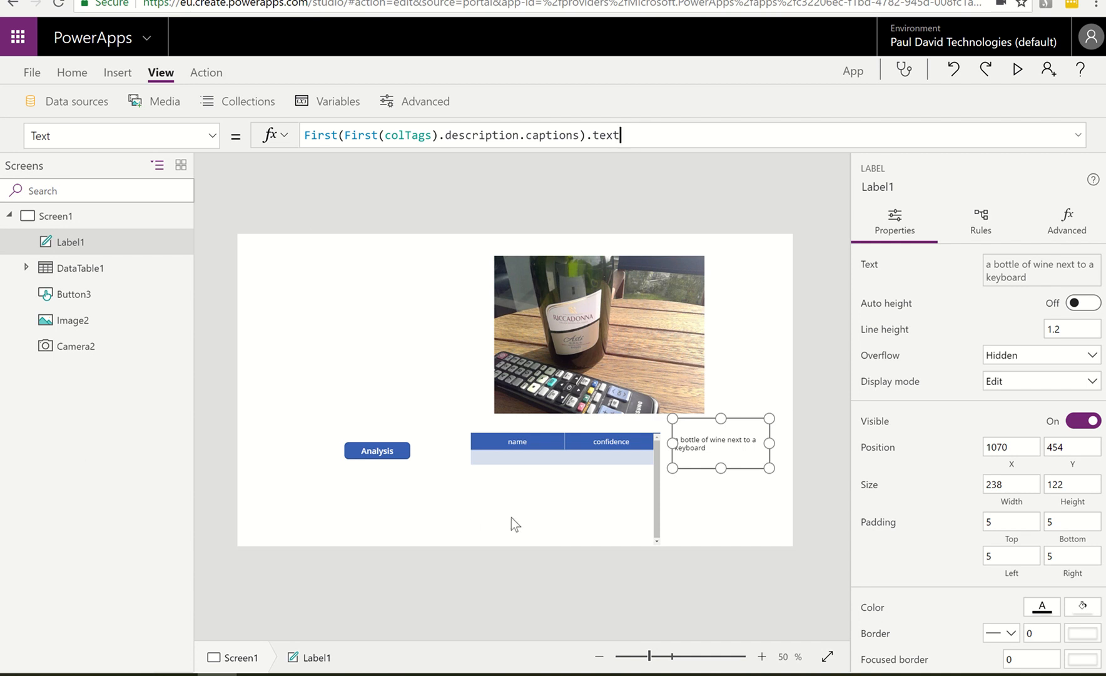
Select the data table DataTable1 and inspect the nested tags table in the colTags collection
left_click(561, 492)
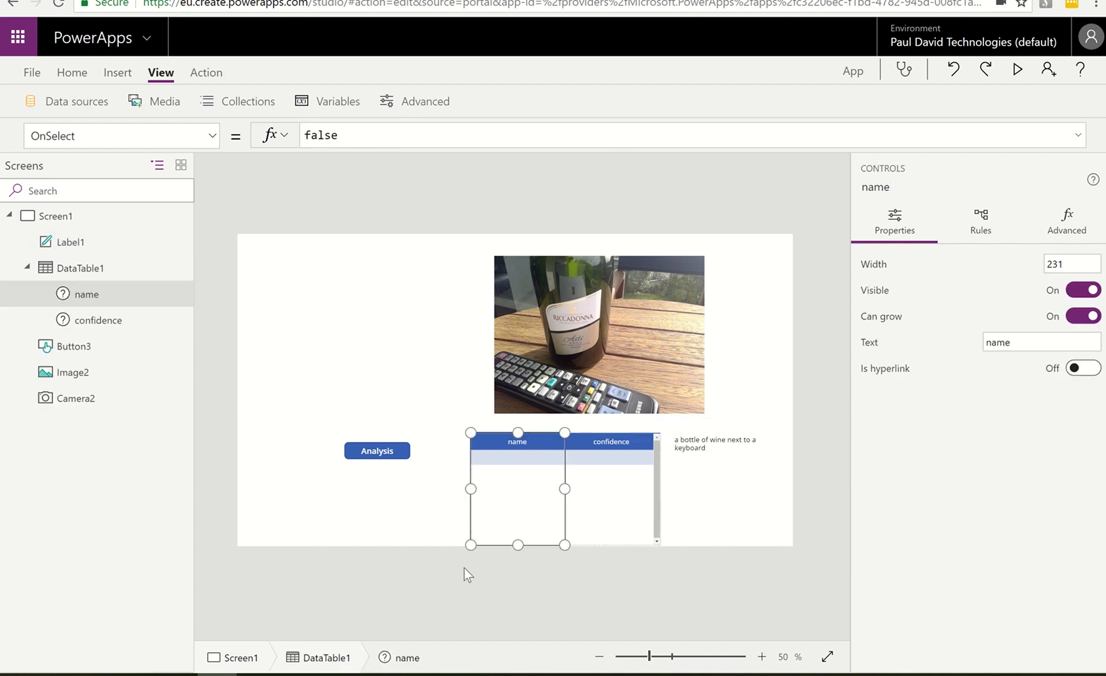
left_click(319, 662)
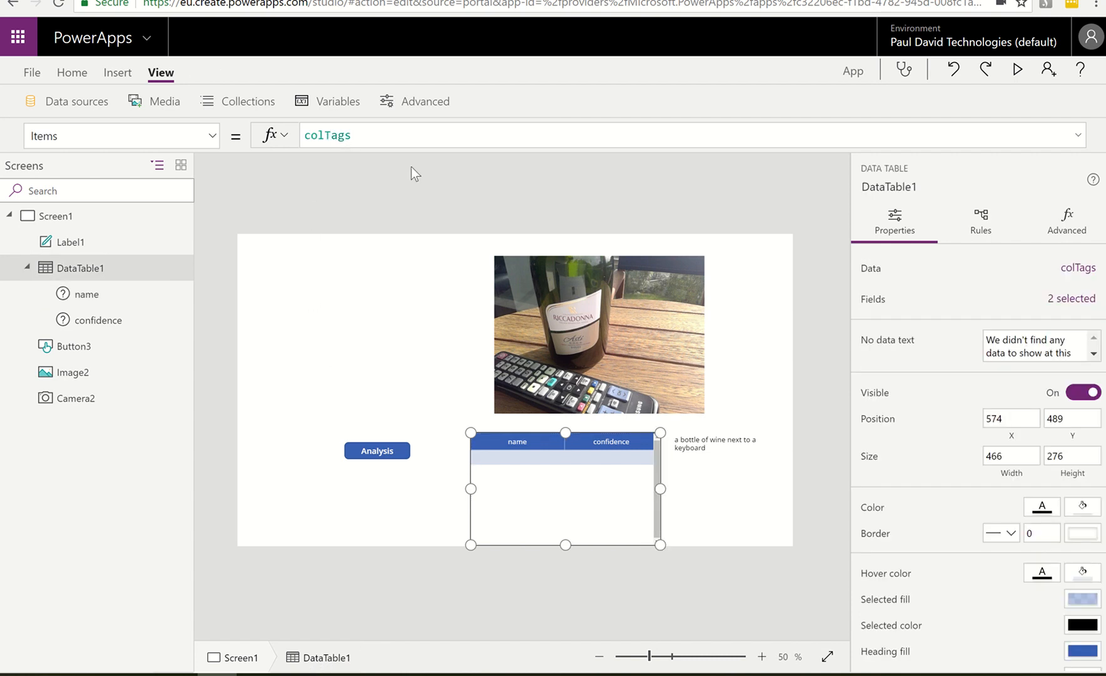
left_click(239, 112)
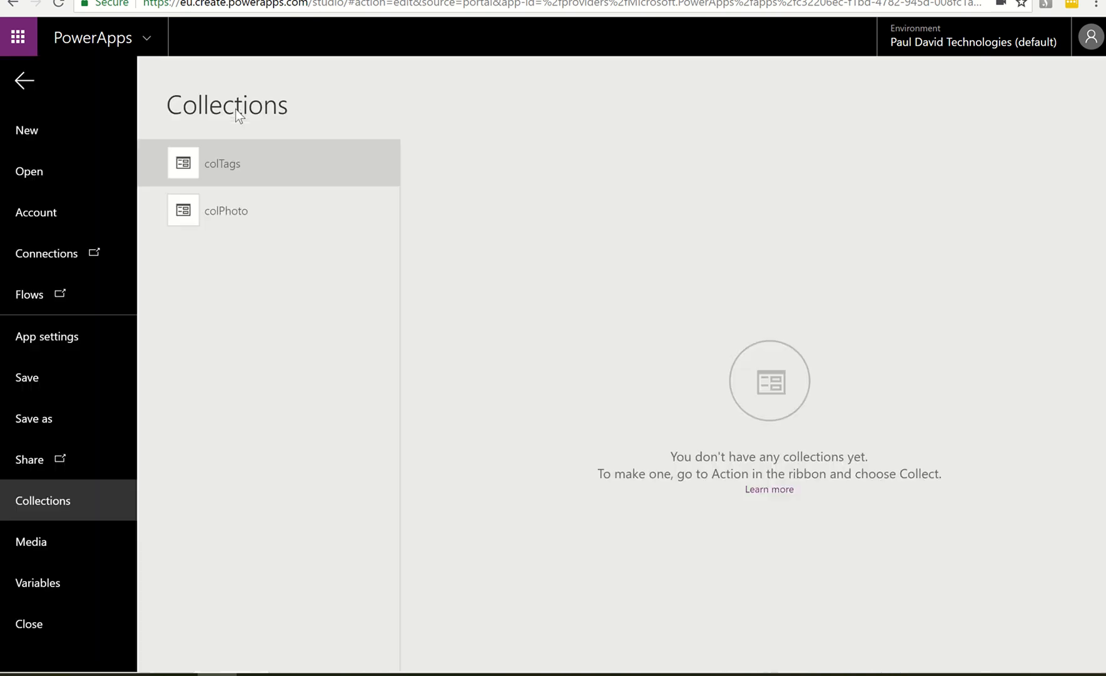
left_click(218, 166)
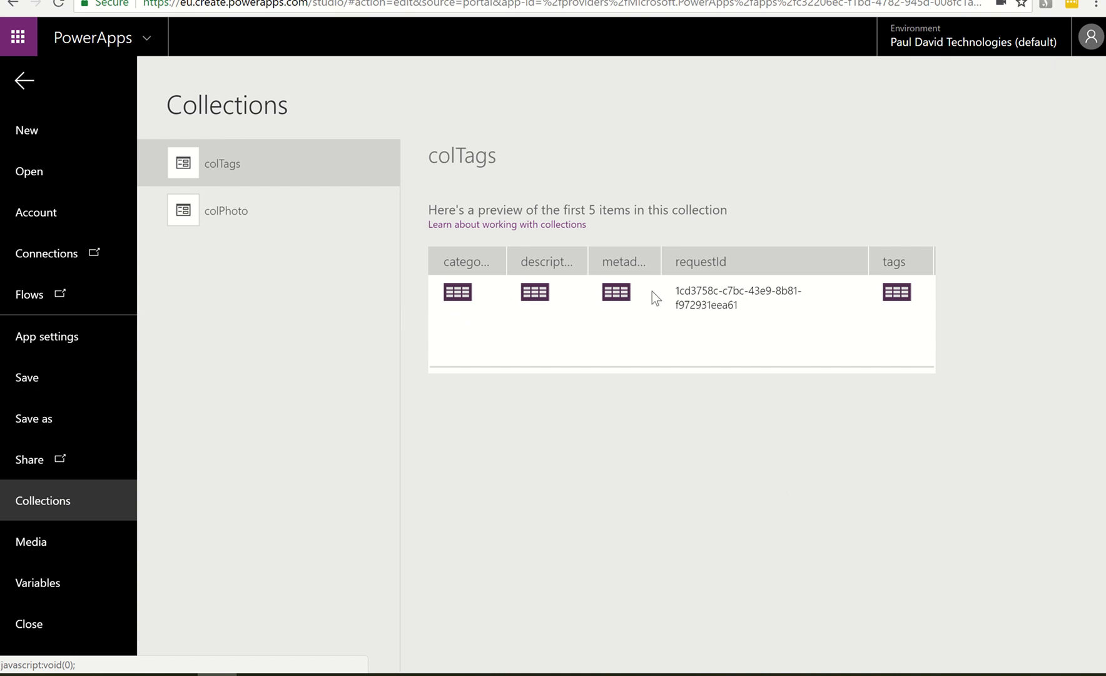
left_click(897, 294)
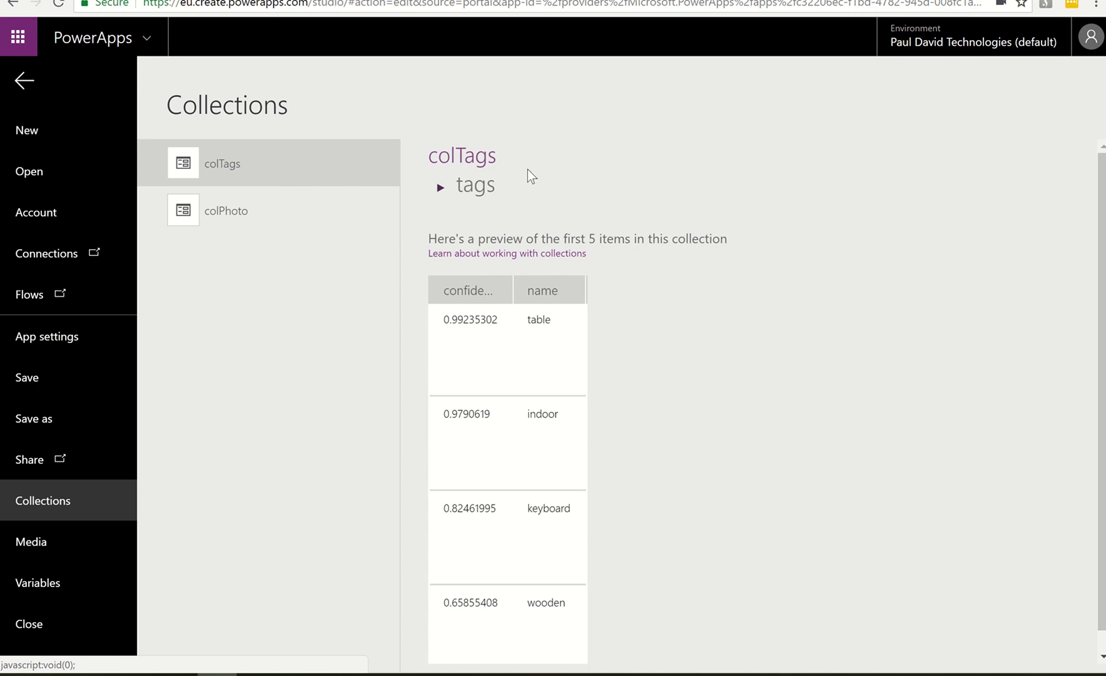
left_click(454, 154)
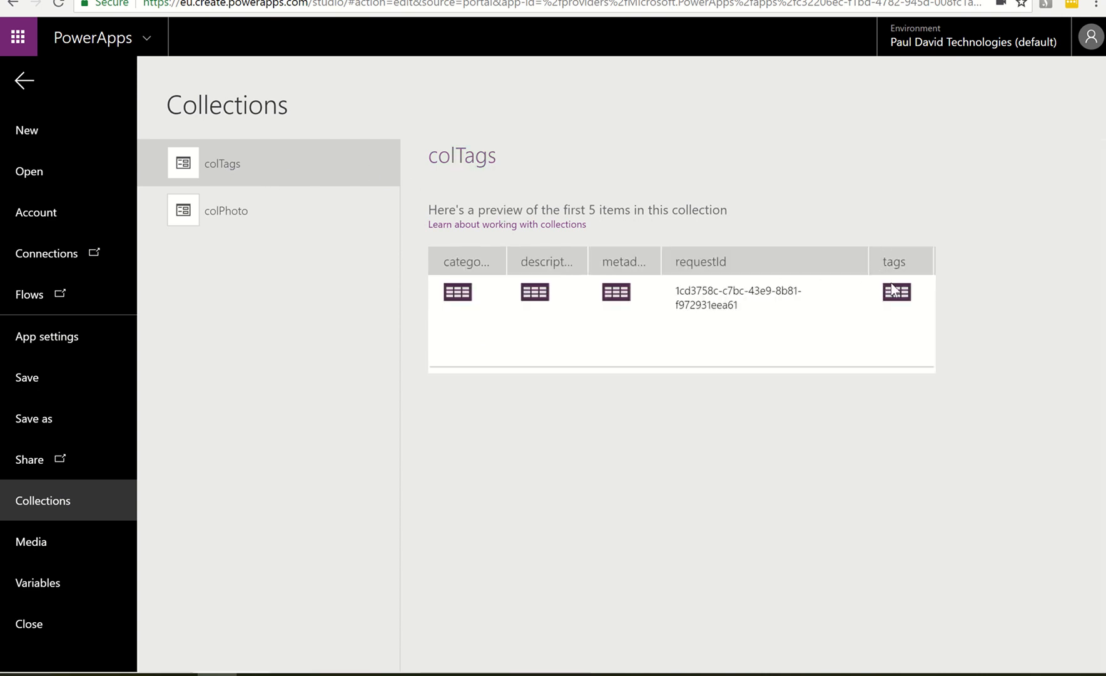
left_click(24, 79)
Set the data table's Items formula to First(colTags).tags
double_click(329, 135)
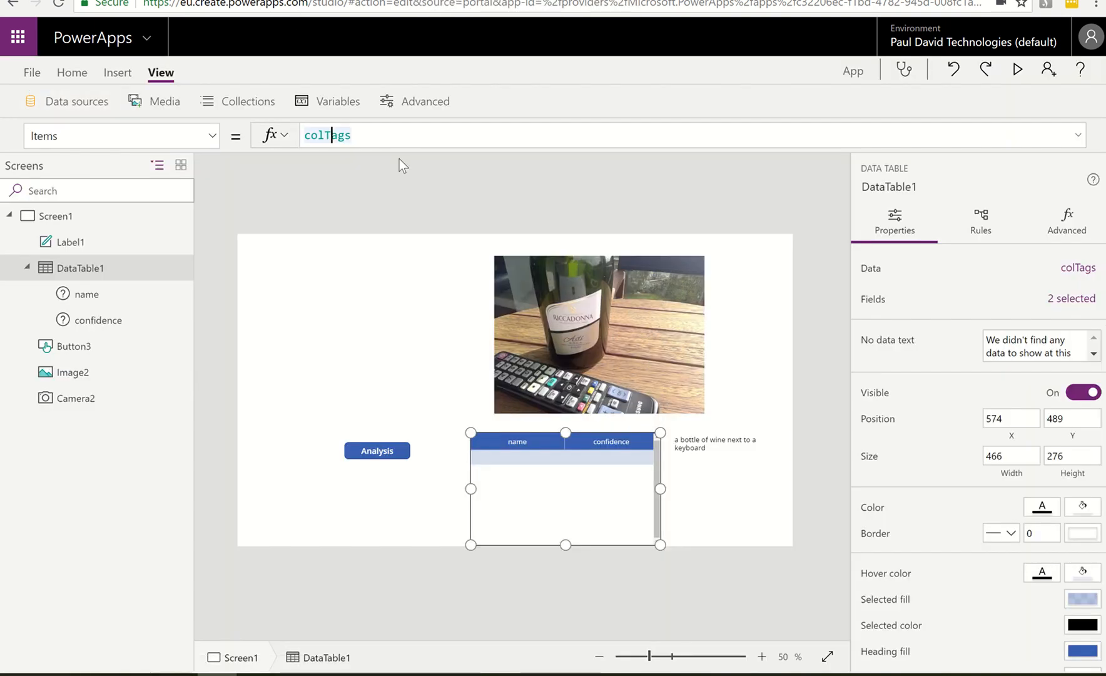
key("Home")
type("First")
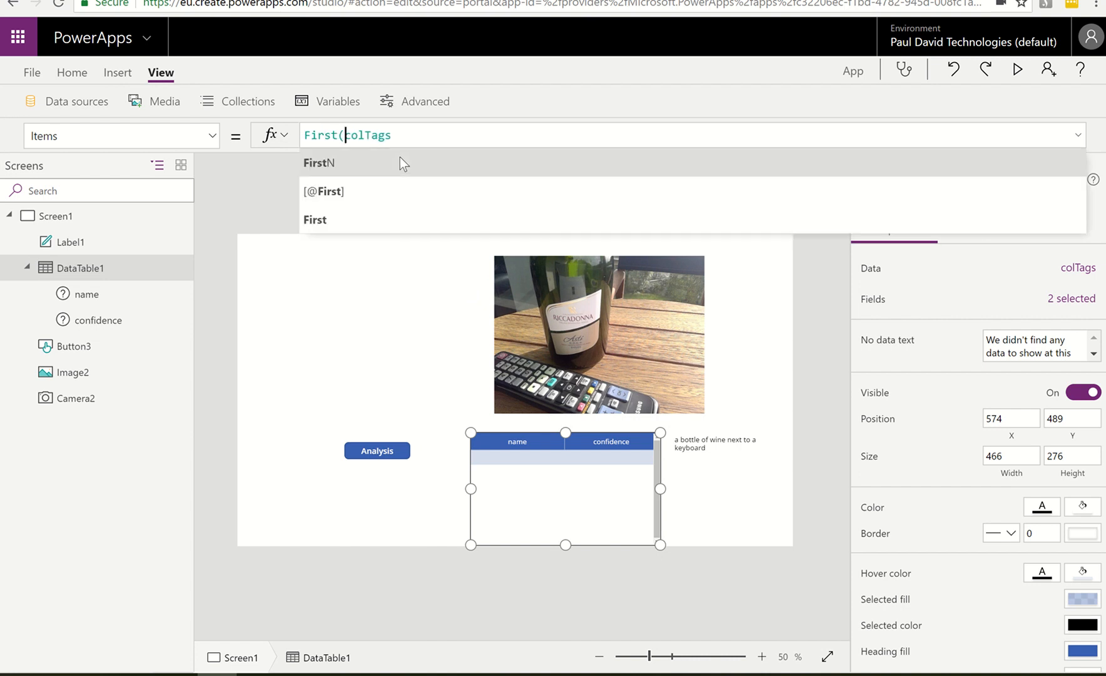
type("(colTags")
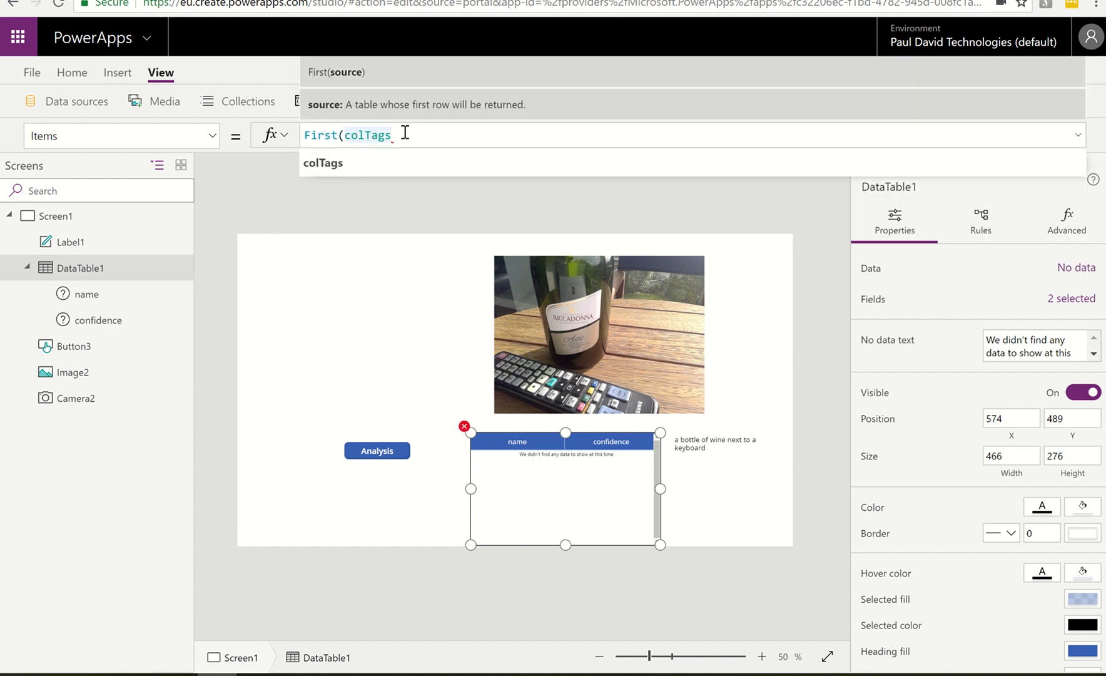
type(").")
type("tags")
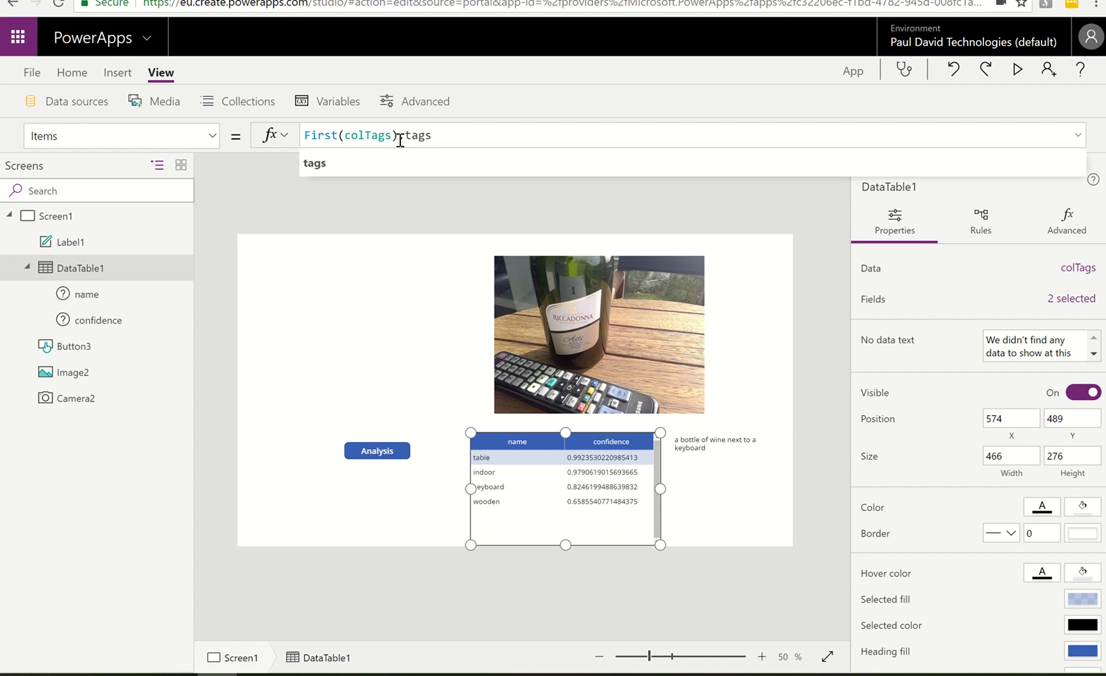
left_click(371, 162)
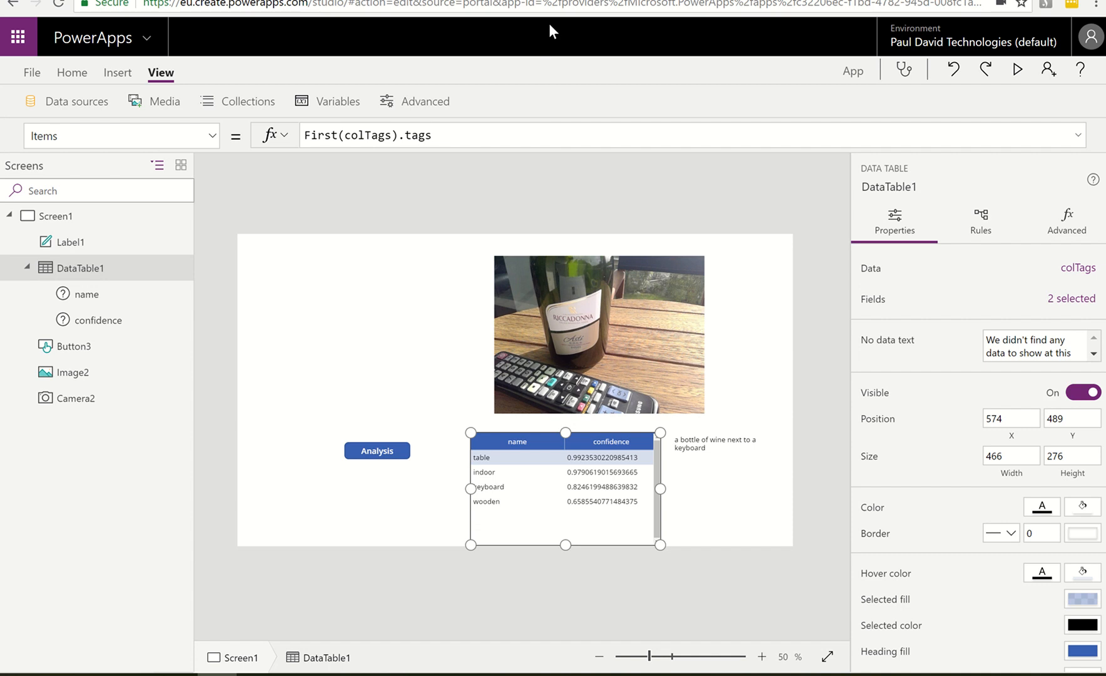
Switch to the PA AnalyzePicture flow in Microsoft Flow and review its actions from the PowerApps trigger down to the Response schema
left_click(536, 0)
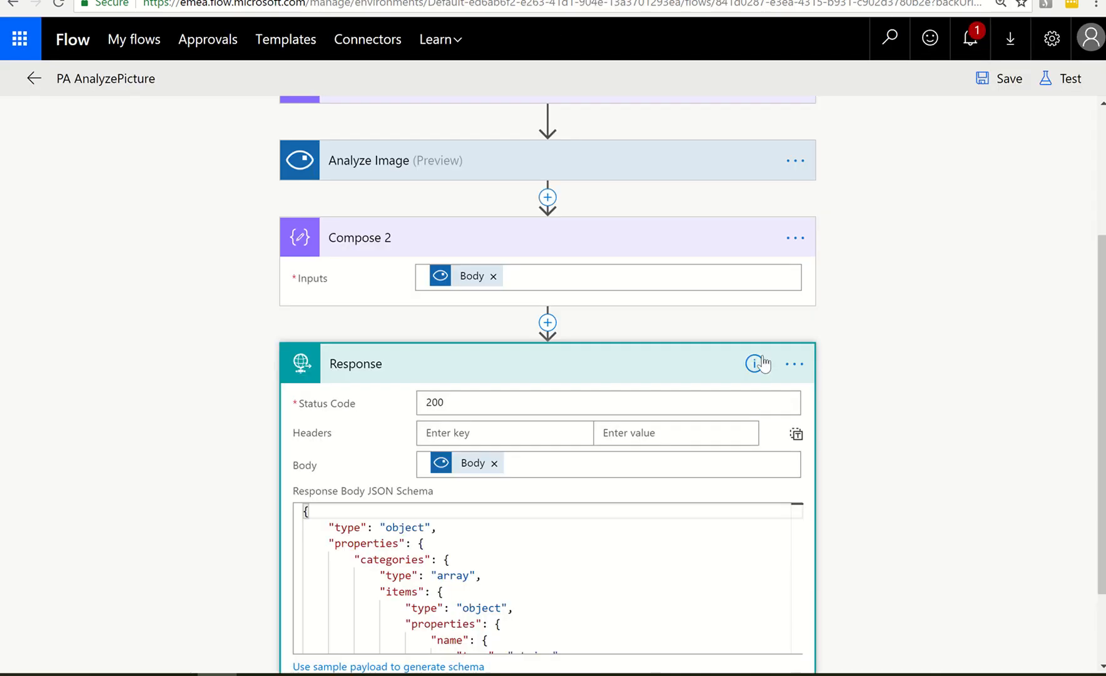
scroll(795, 366, "up", 3)
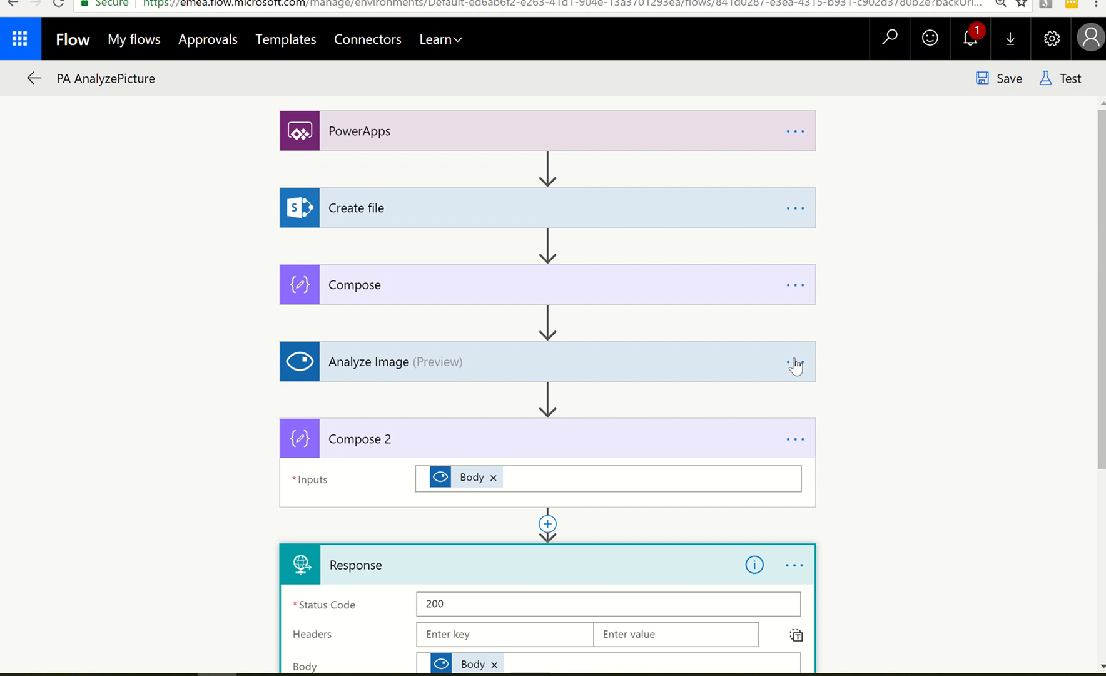
scroll(812, 407, "down", 1)
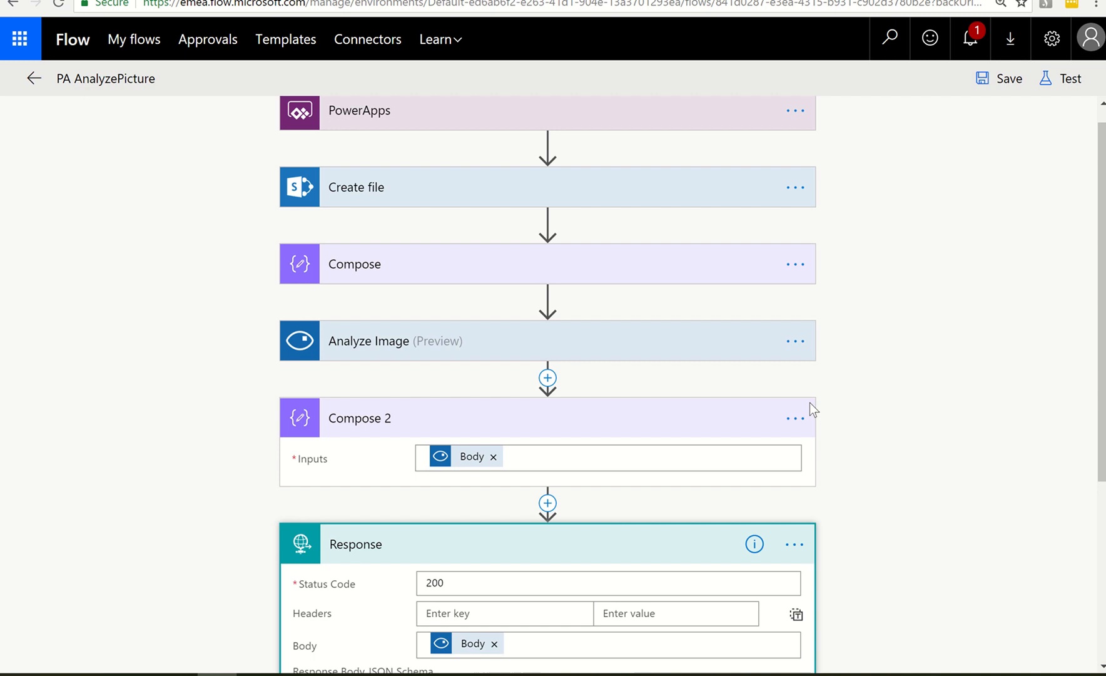
scroll(809, 410, "down", 2)
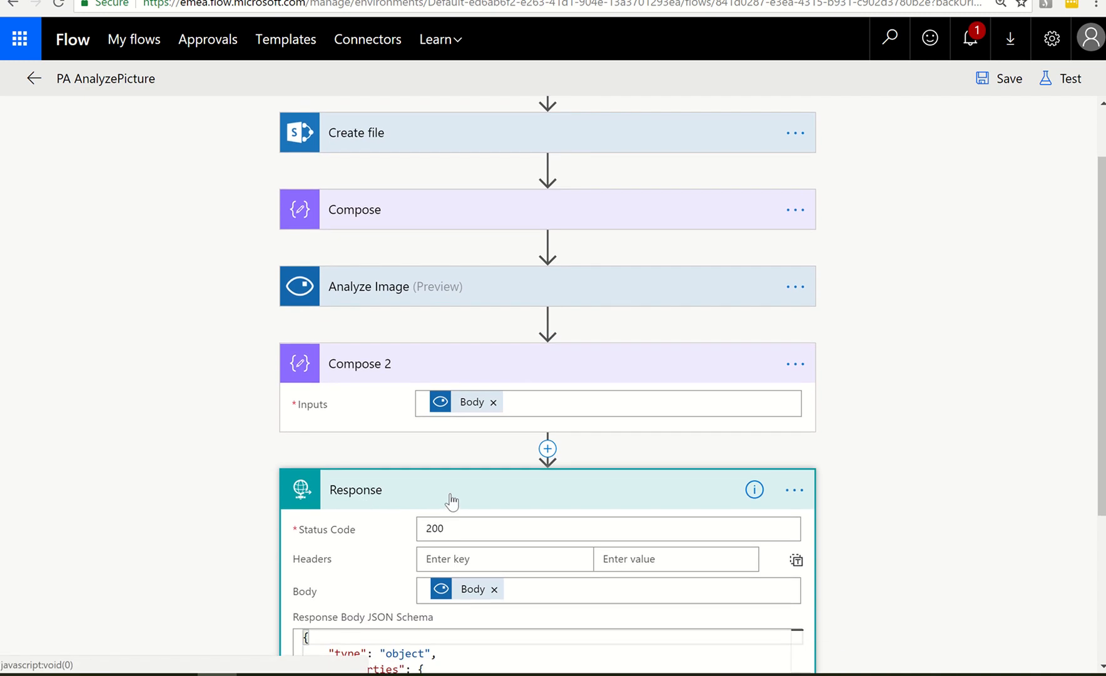
scroll(475, 491, "down", 3)
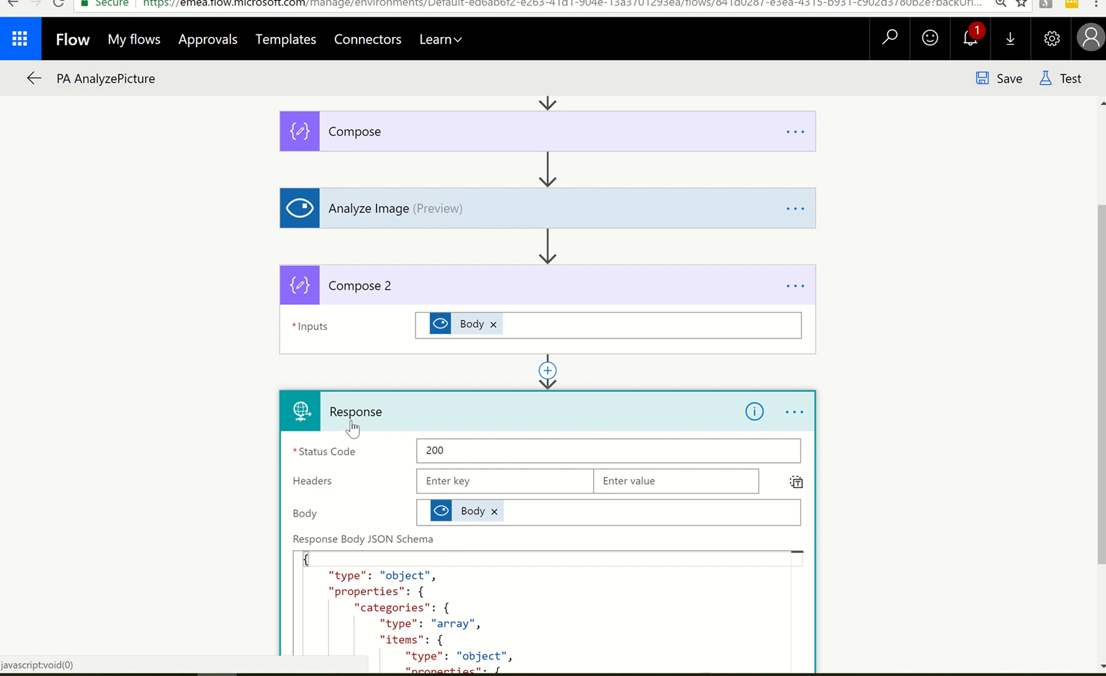
scroll(438, 427, "down", 2)
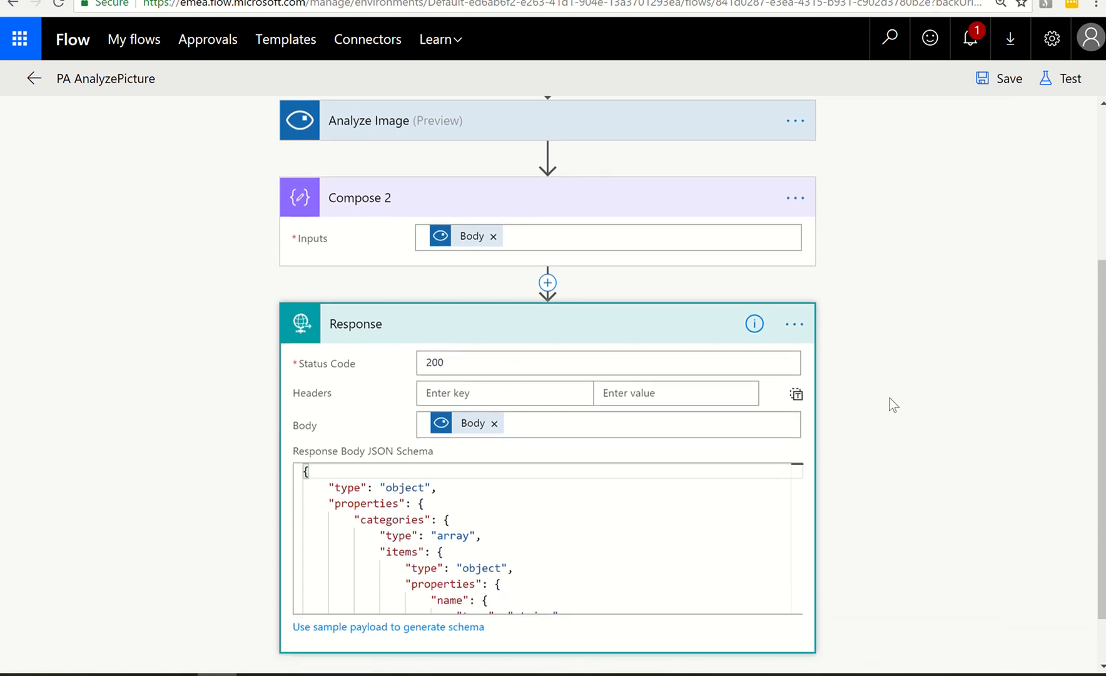
scroll(532, 506, "down", 1)
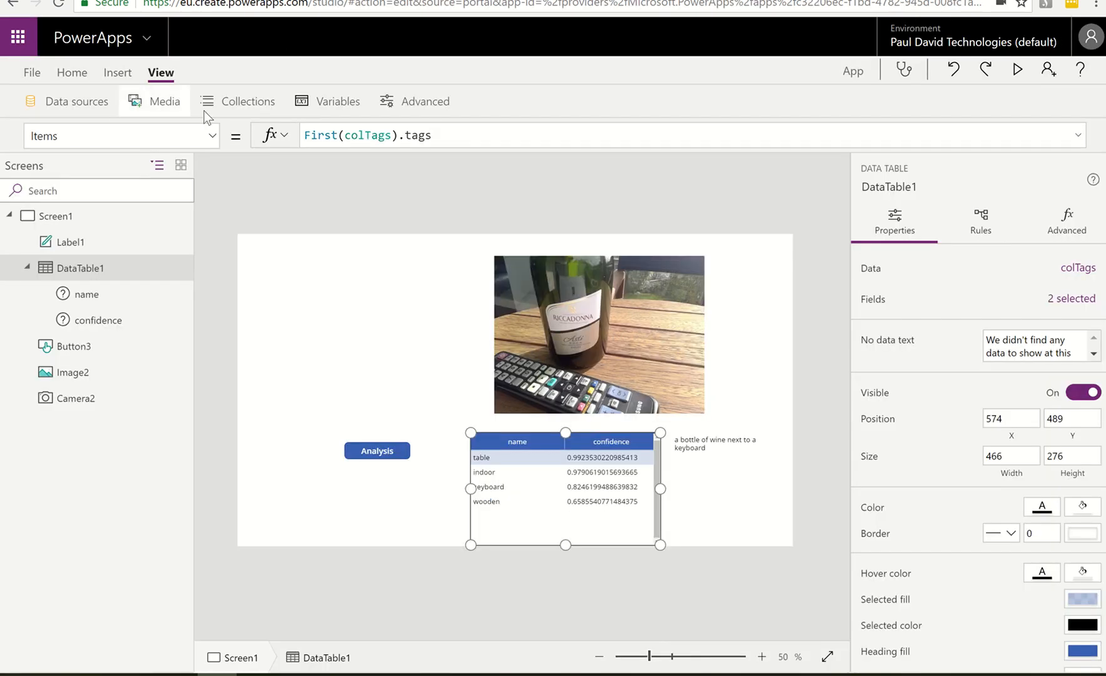
Back in PowerApps, review the top-level columns of the colTags collection, and select the caption label to check its formula
left_click(226, 111)
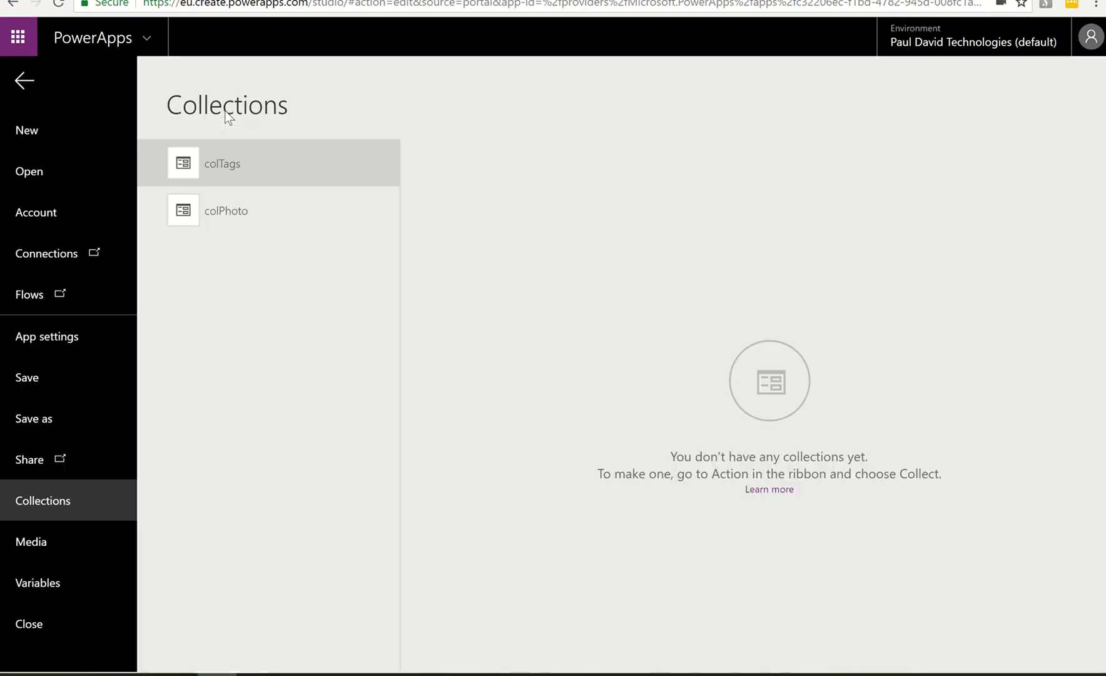
left_click(225, 181)
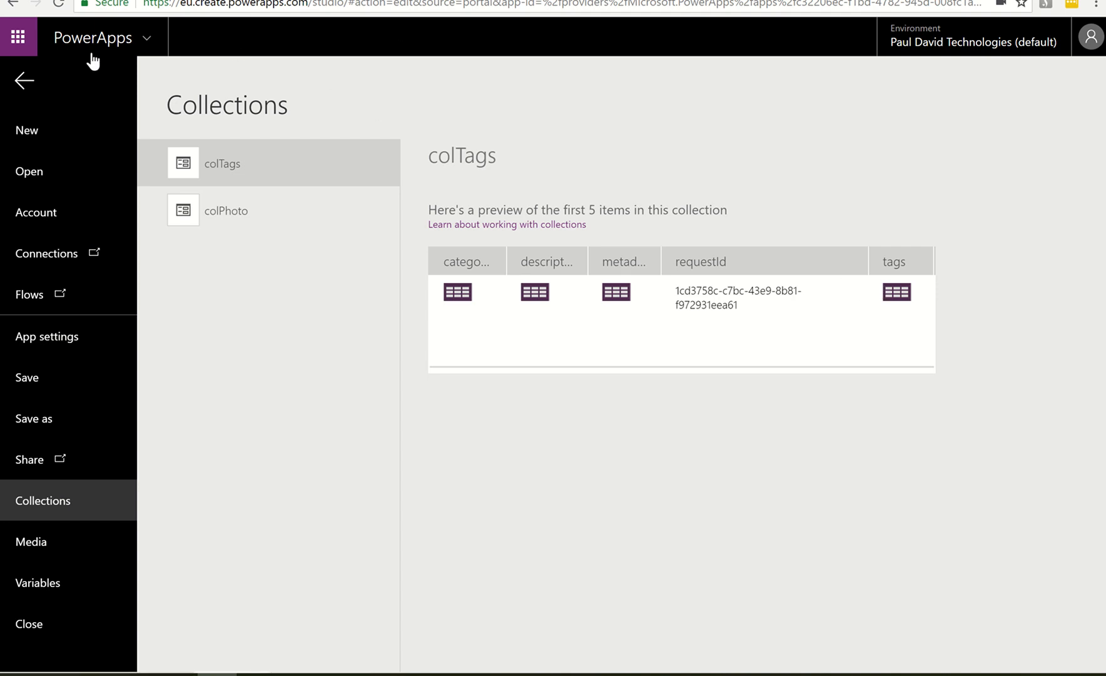
left_click(18, 81)
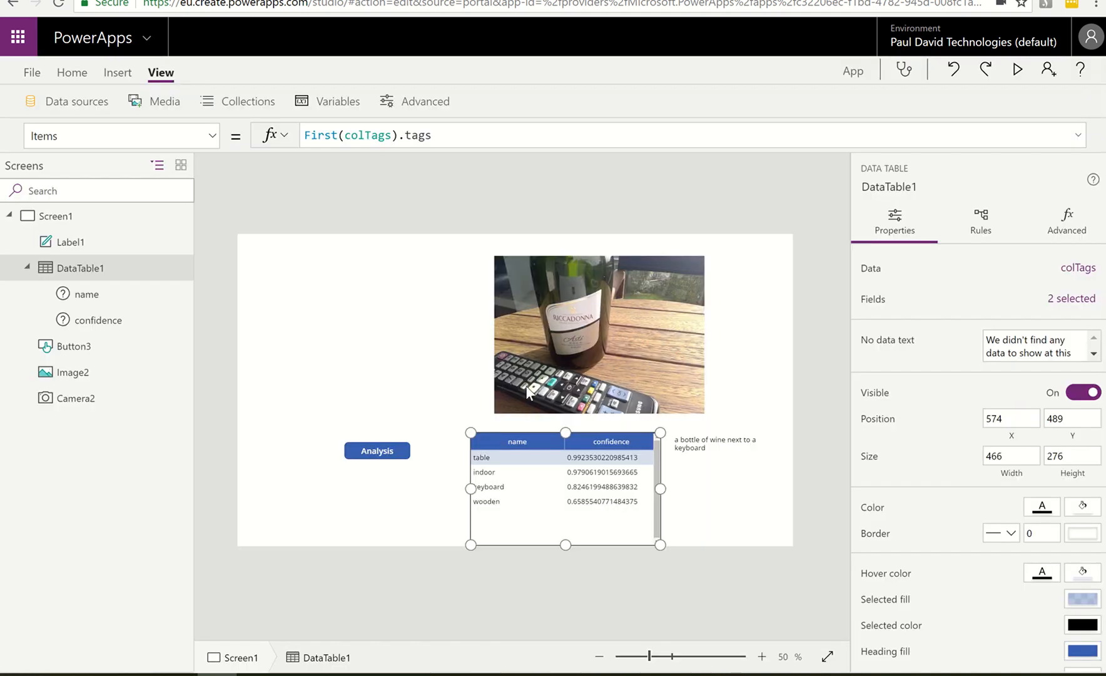
left_click(709, 451)
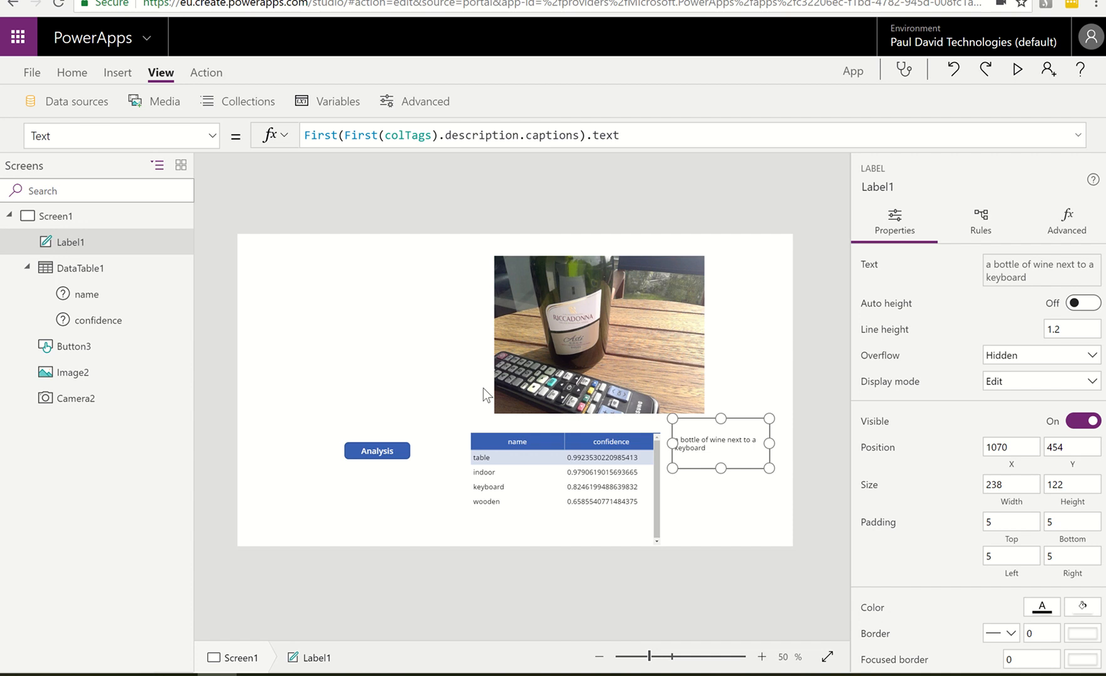
mouse_move(555, 2)
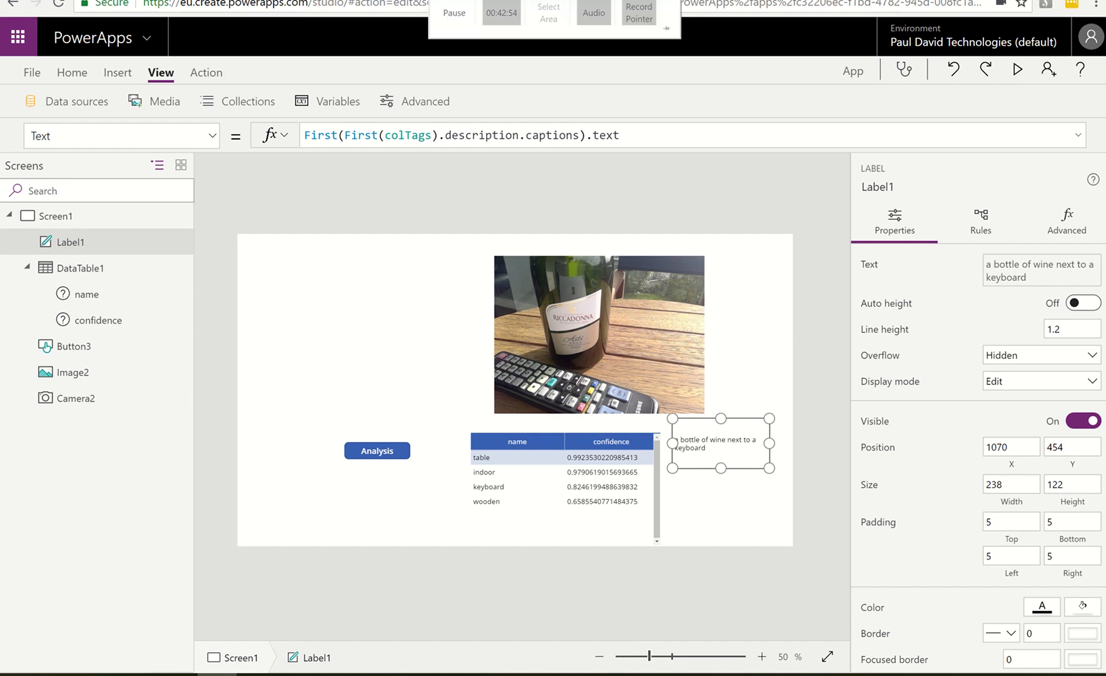